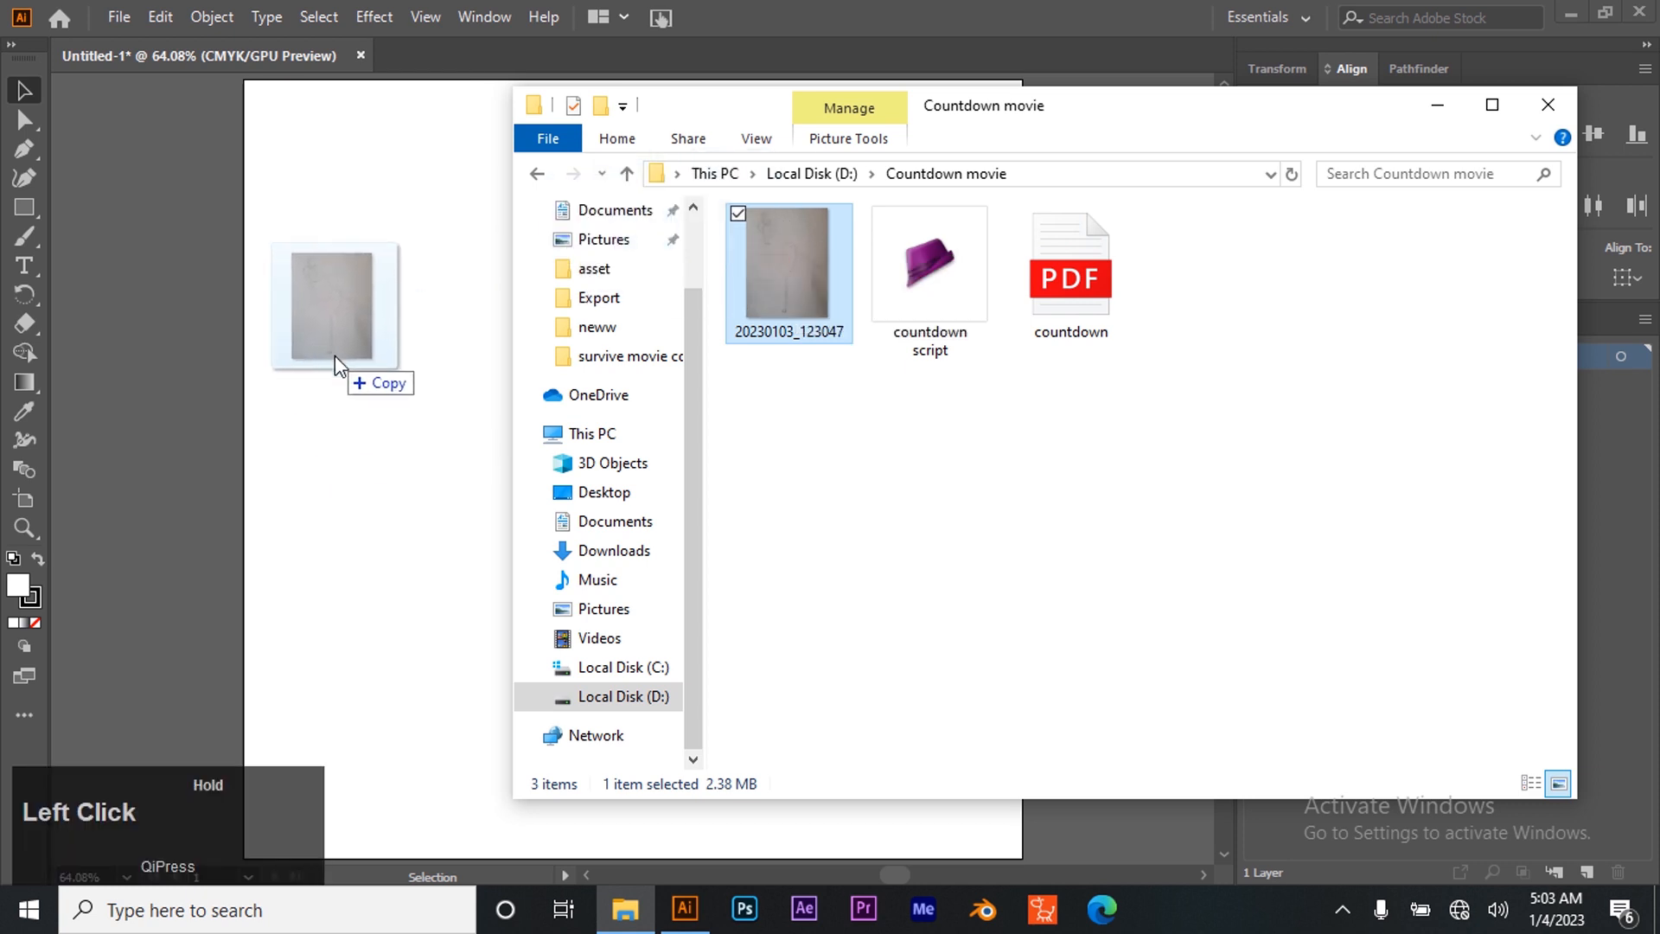
# Place the sketch photo 20230103_123047 from the Countdown movie folder in the document and shrink it to roughly the artboard's size
pyautogui.click(372, 344)
pyautogui.moveTo(297, 305); pyautogui.dragTo(471, 365)
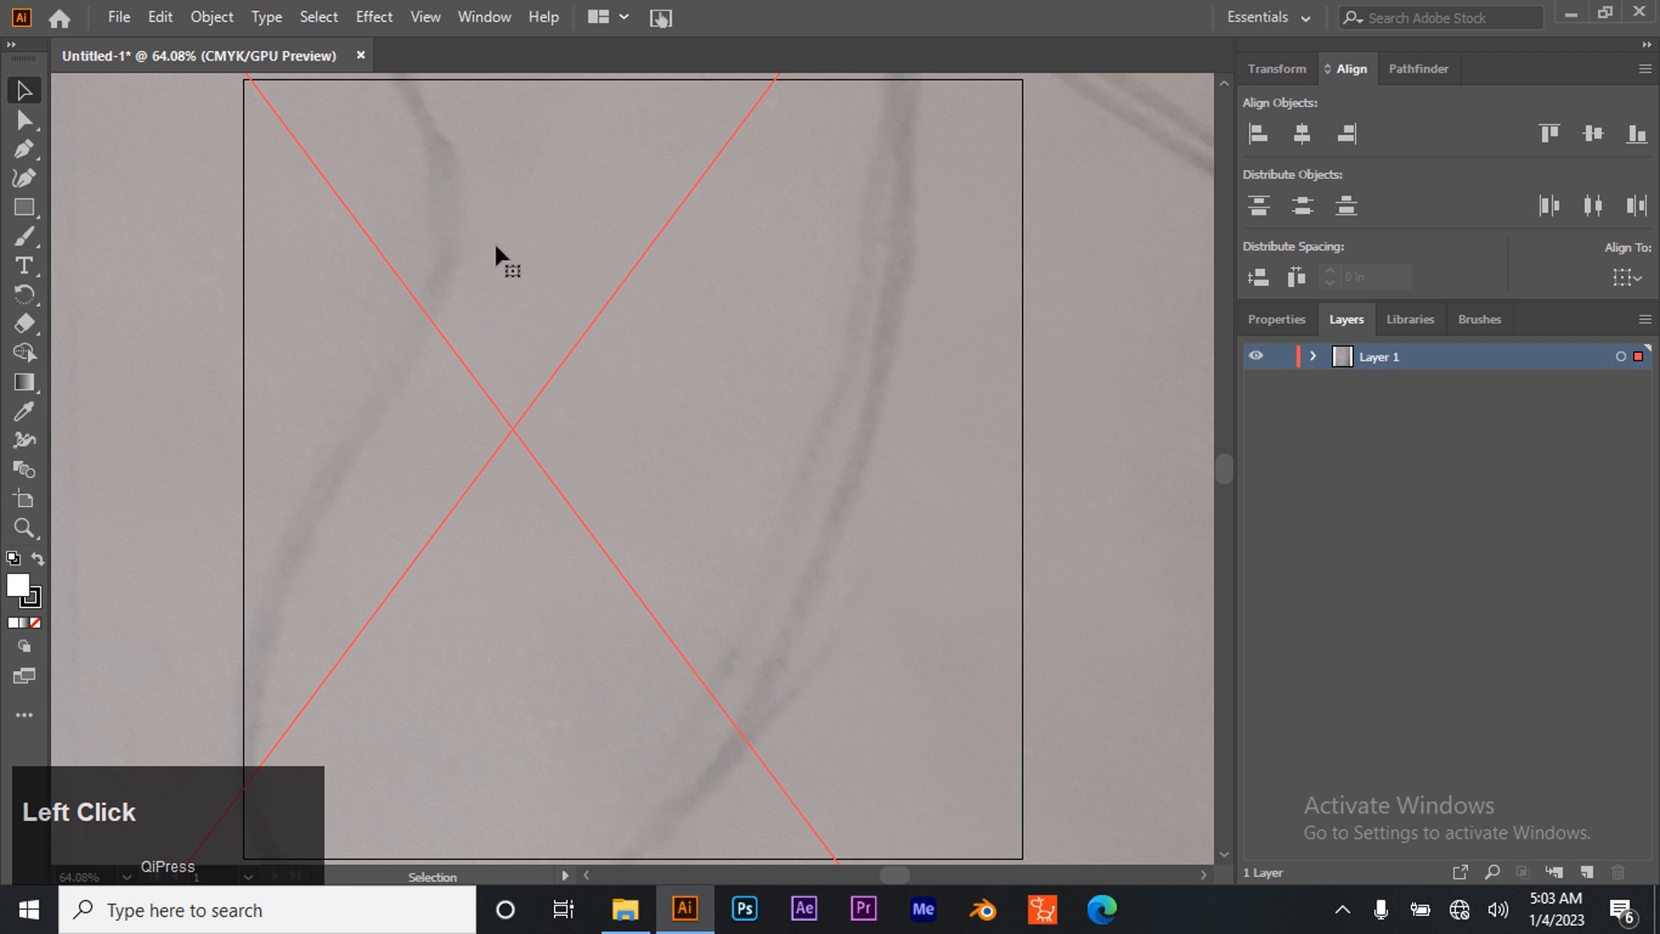
pyautogui.click(126, 876)
pyautogui.click(179, 854)
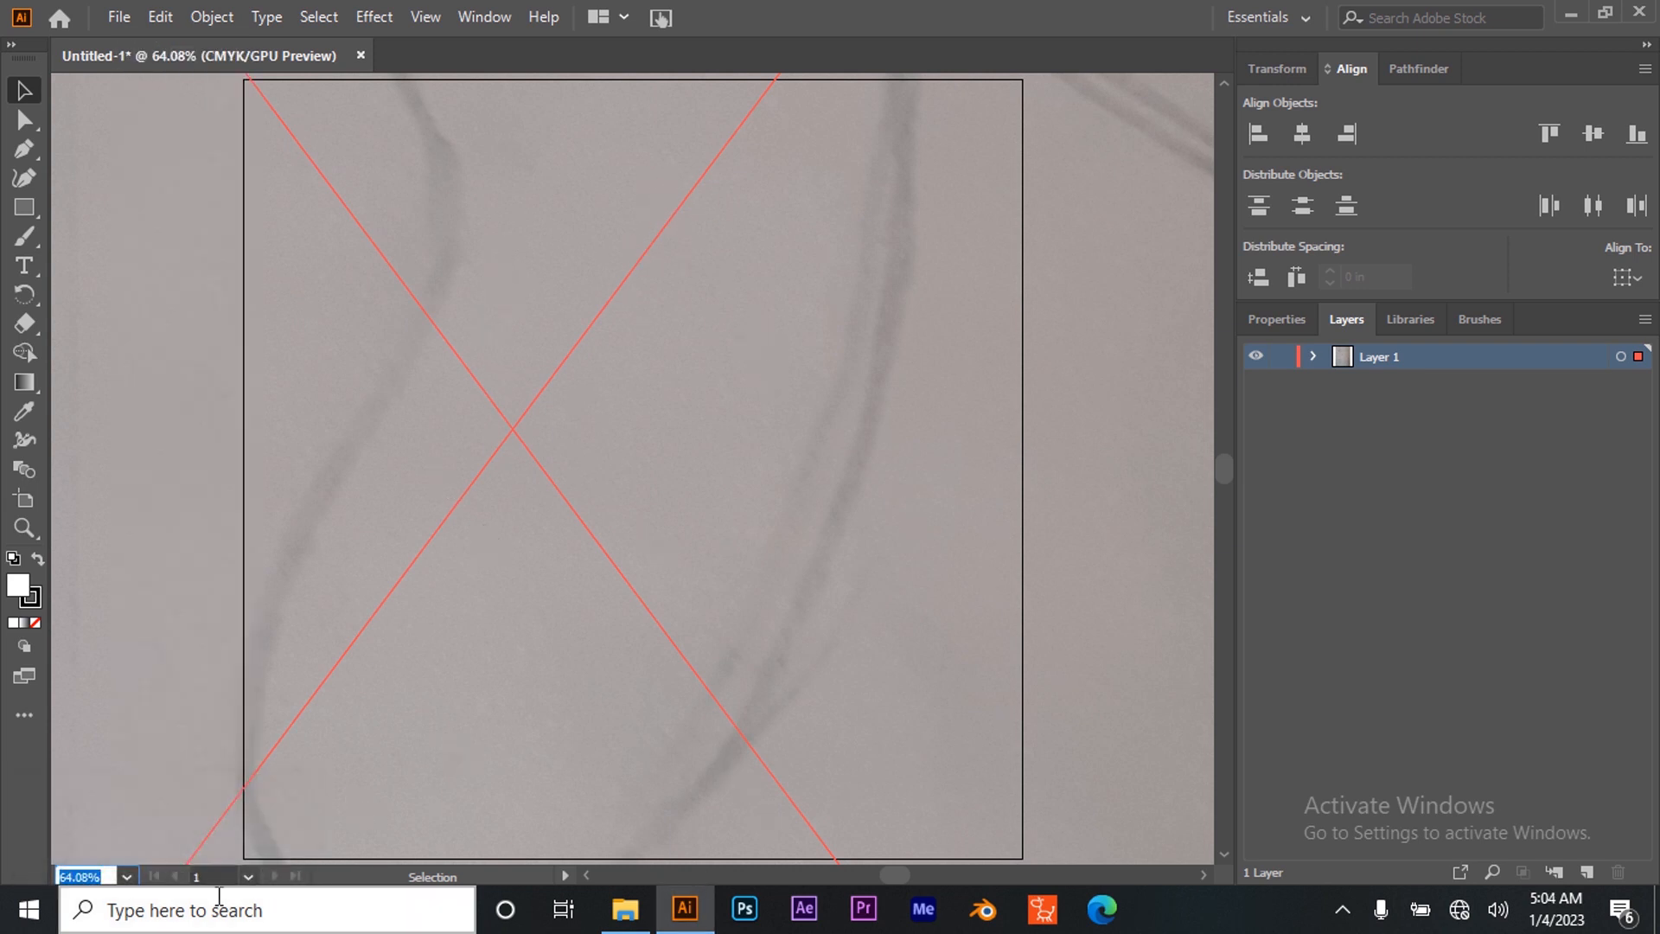
pyautogui.click(126, 877)
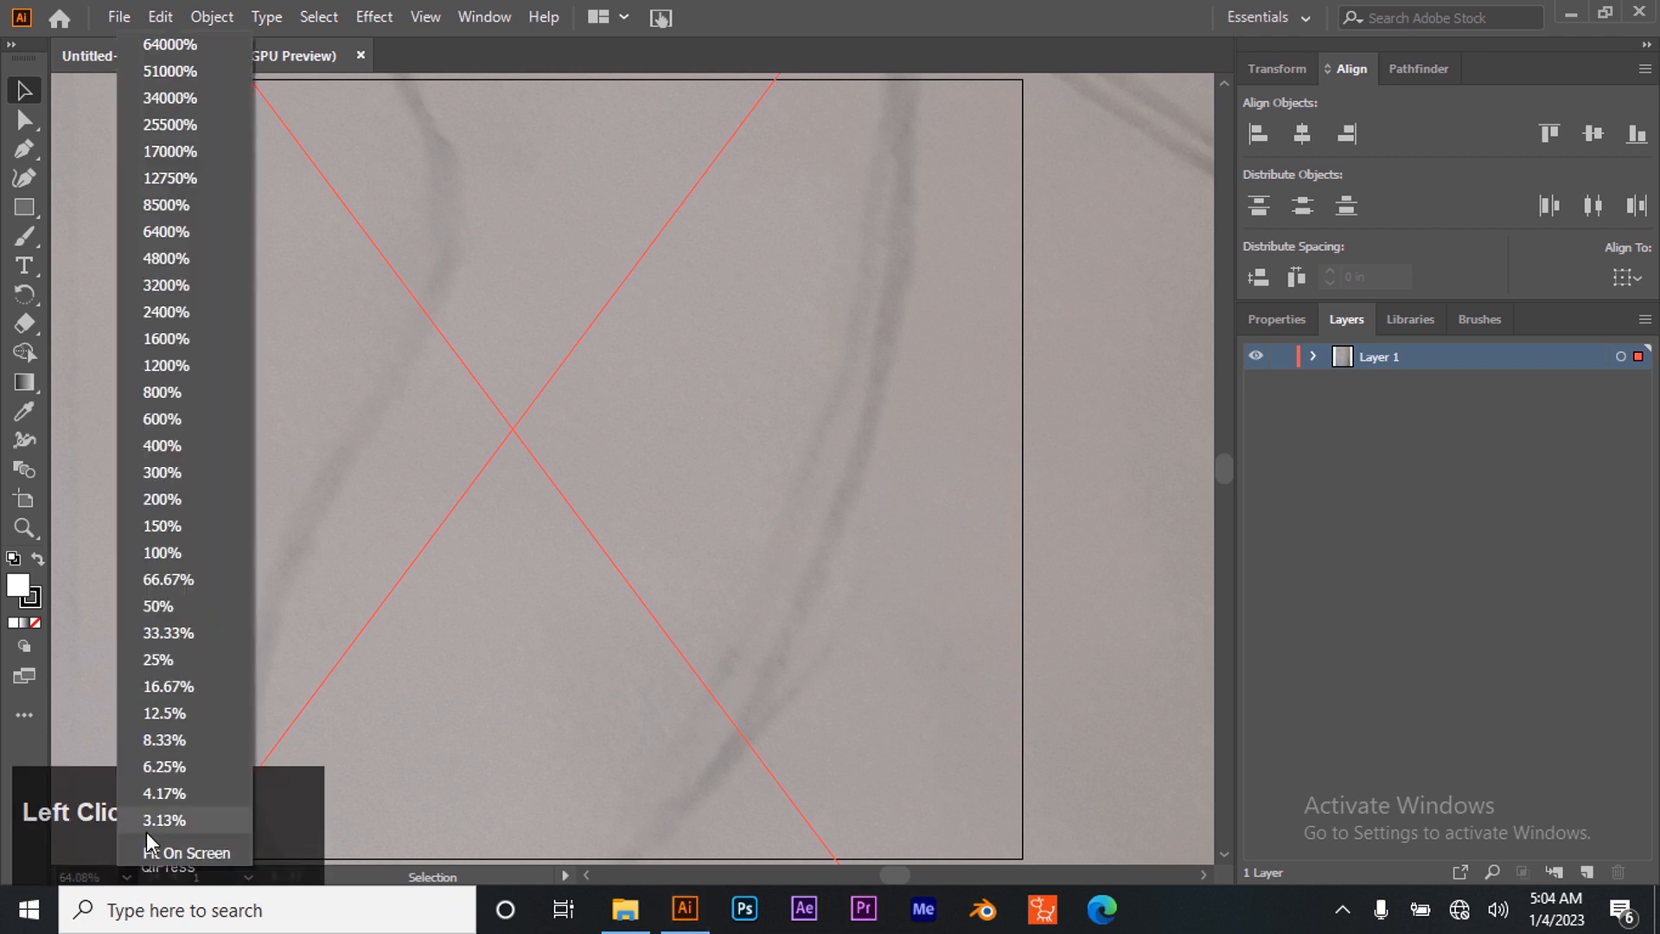
pyautogui.click(146, 830)
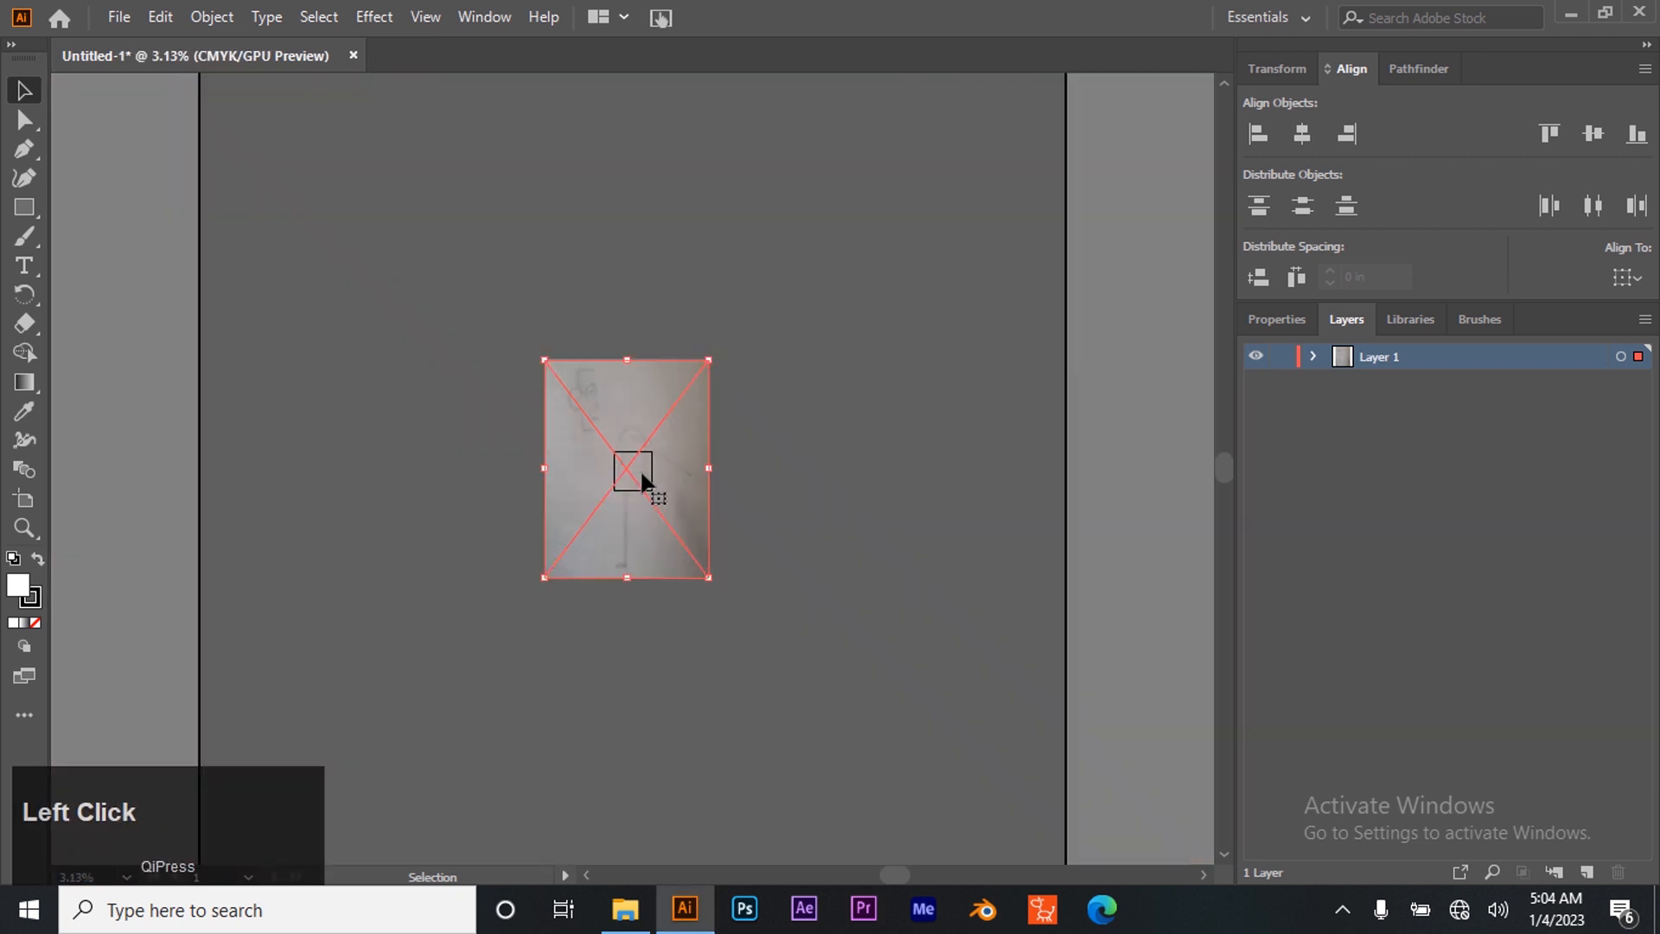
pyautogui.moveTo(709, 360); pyautogui.dragTo(633, 471)
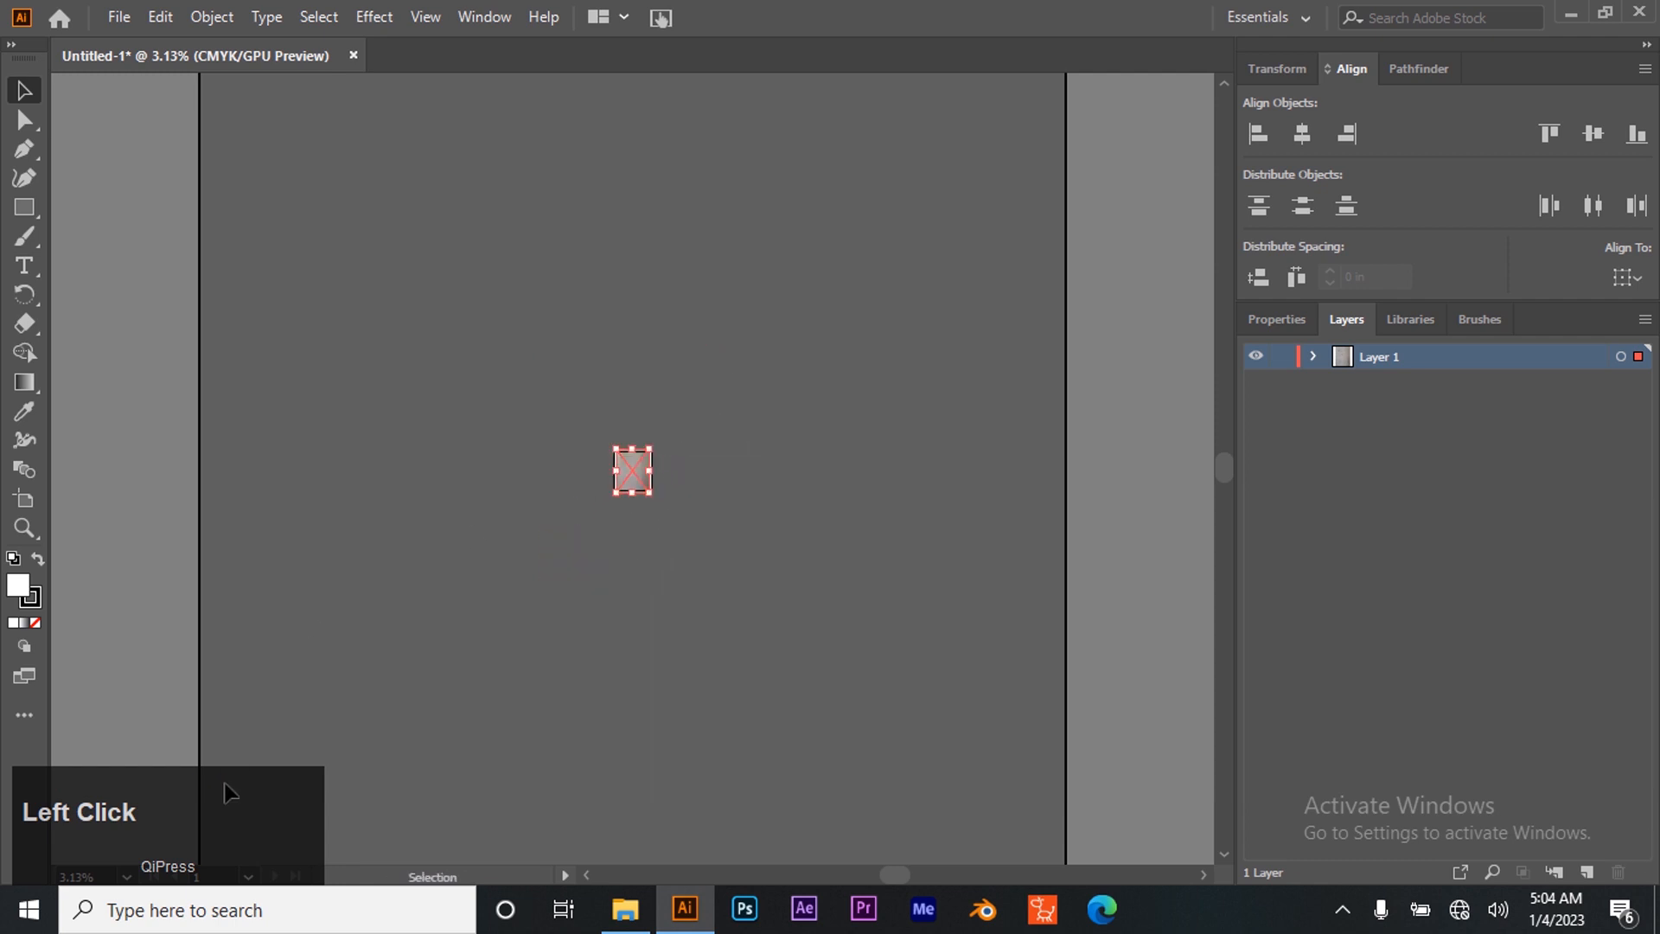
# Scale the sketch photo down further so it fits inside the artboard, and centre it there
pyautogui.click(126, 877)
pyautogui.click(200, 739)
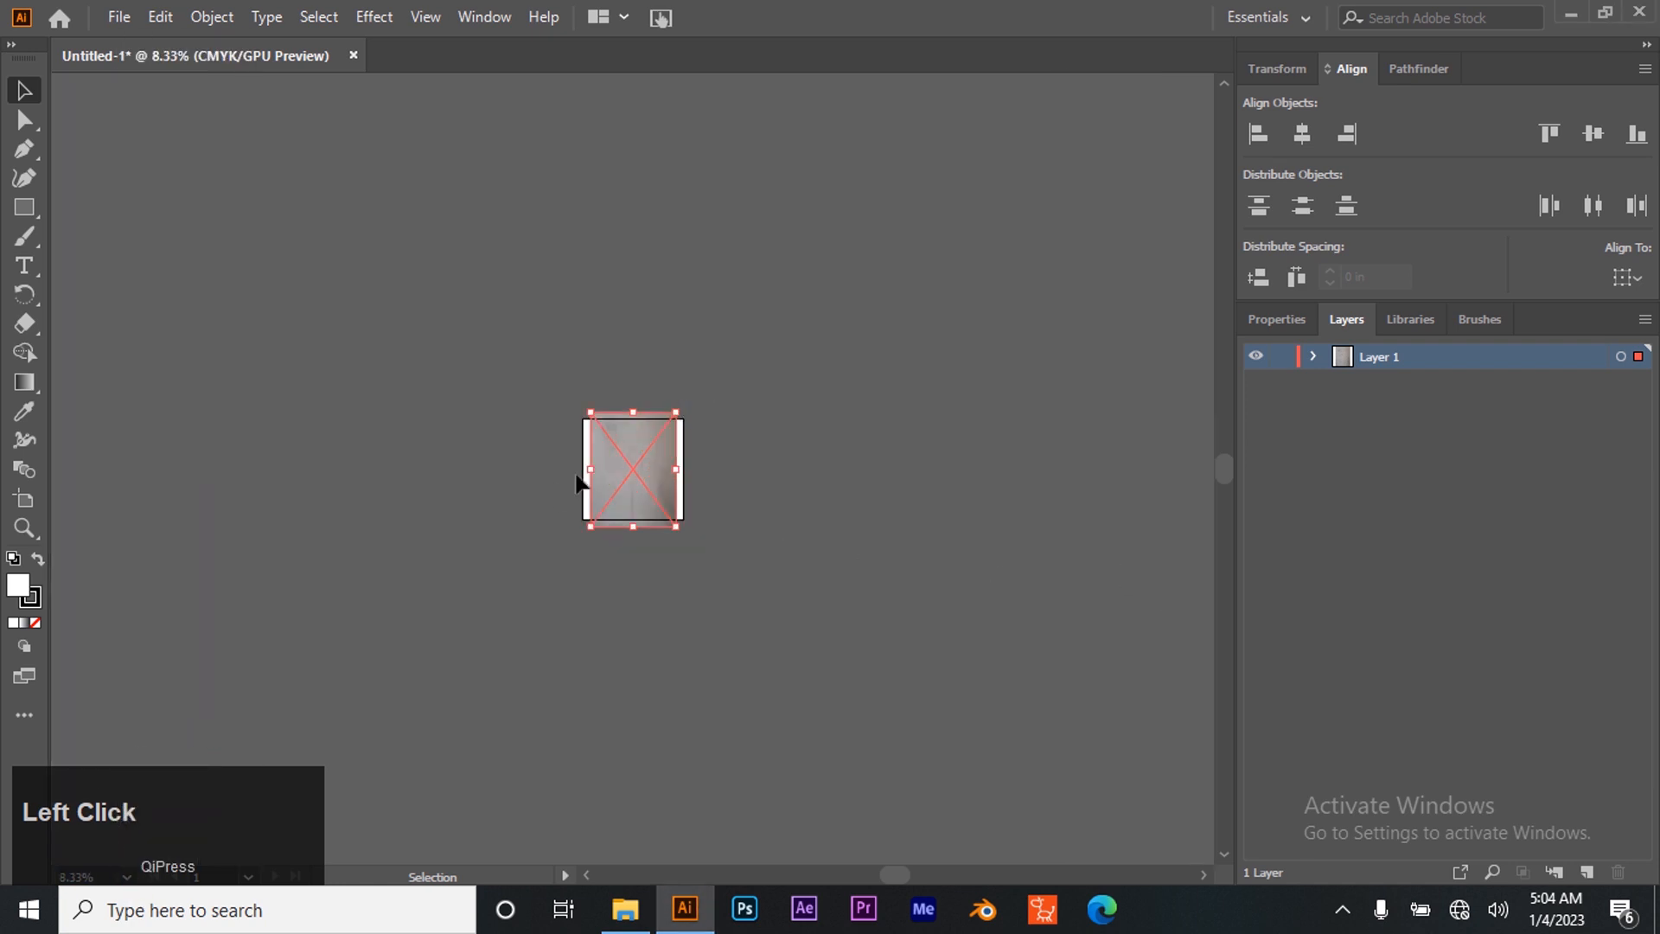
pyautogui.scroll(2, 663, 463)
pyautogui.scroll(-1, 648, 596)
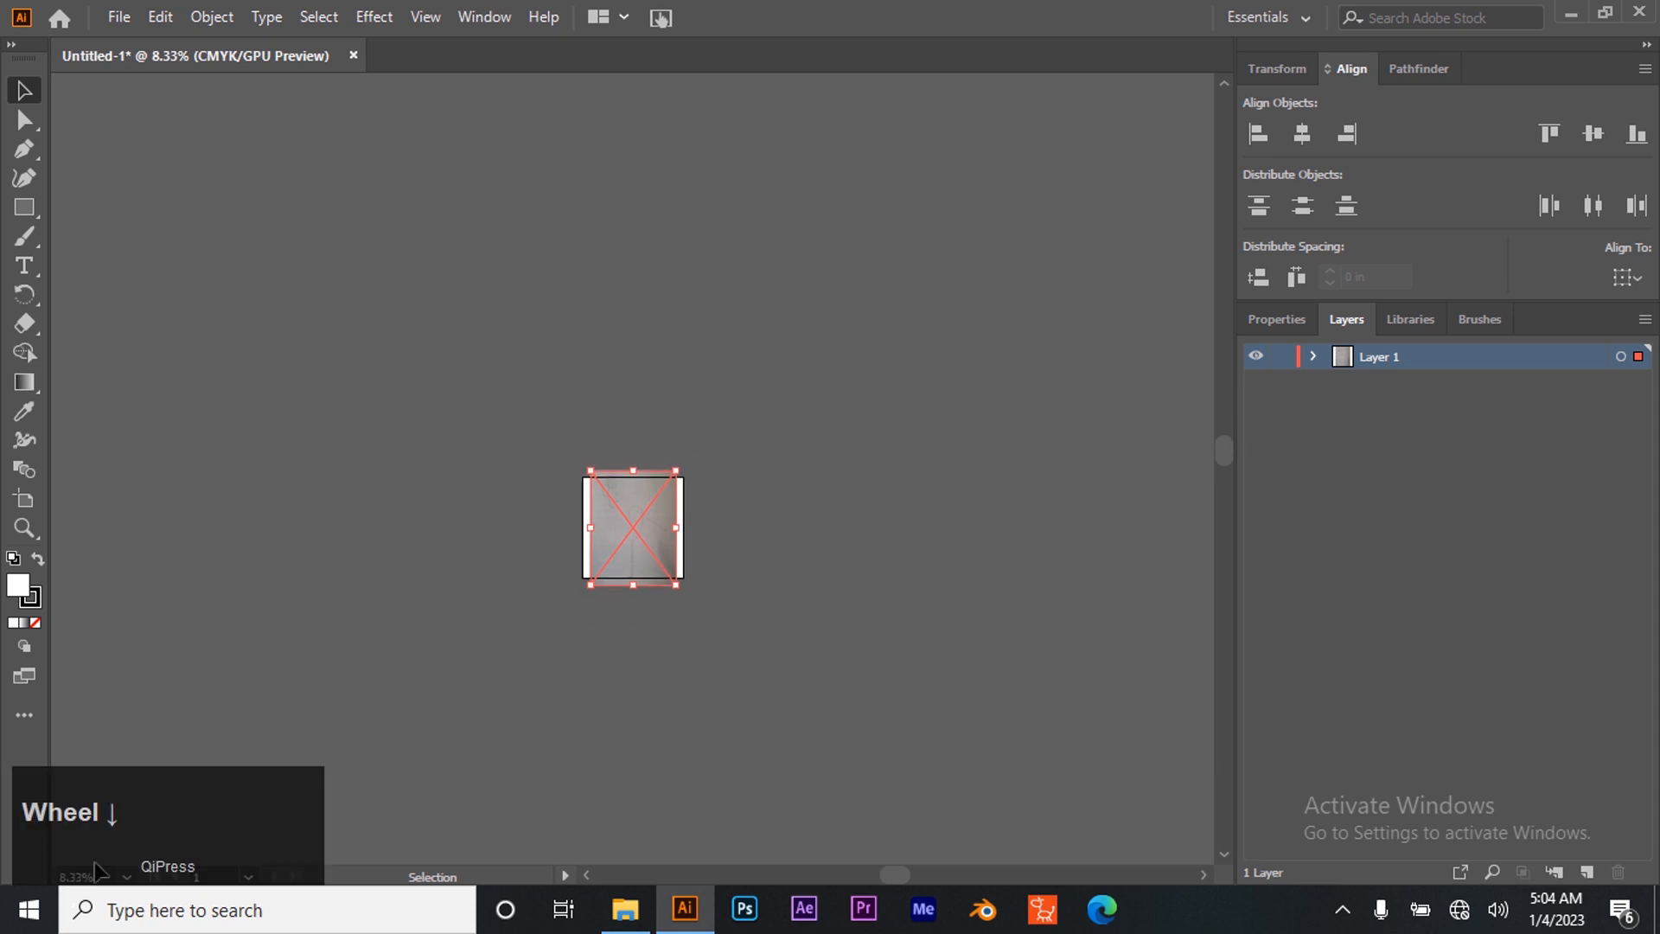
pyautogui.click(129, 877)
pyautogui.click(194, 651)
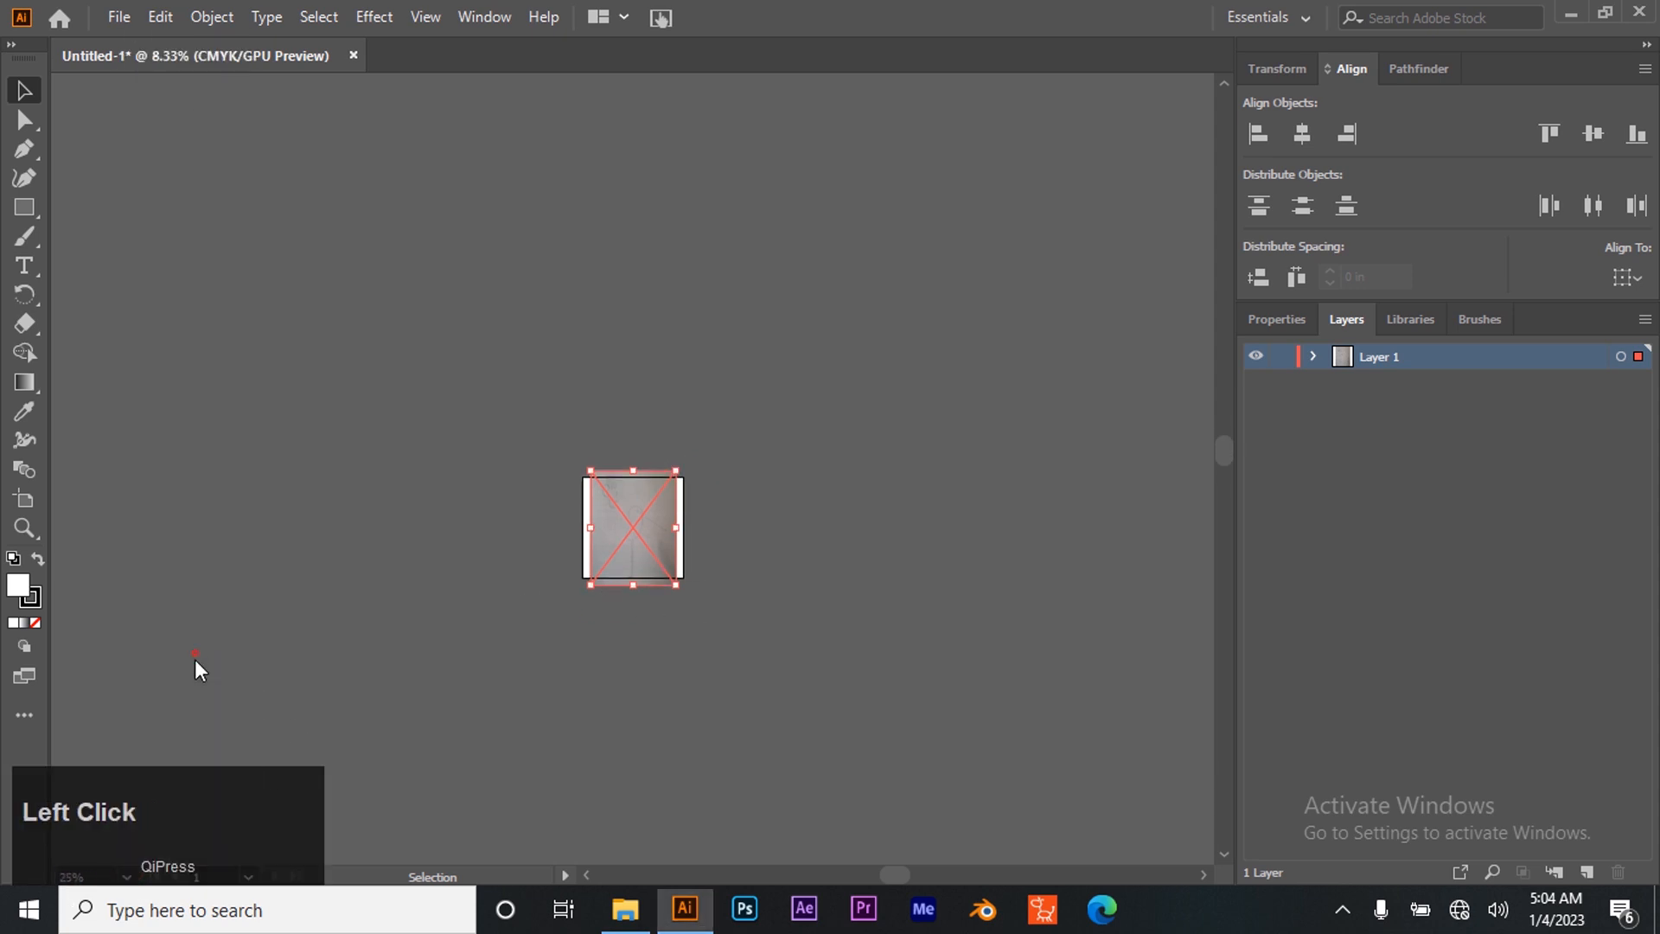
pyautogui.moveTo(760, 296); pyautogui.dragTo(700, 377)
pyautogui.moveTo(605, 492); pyautogui.dragTo(634, 458)
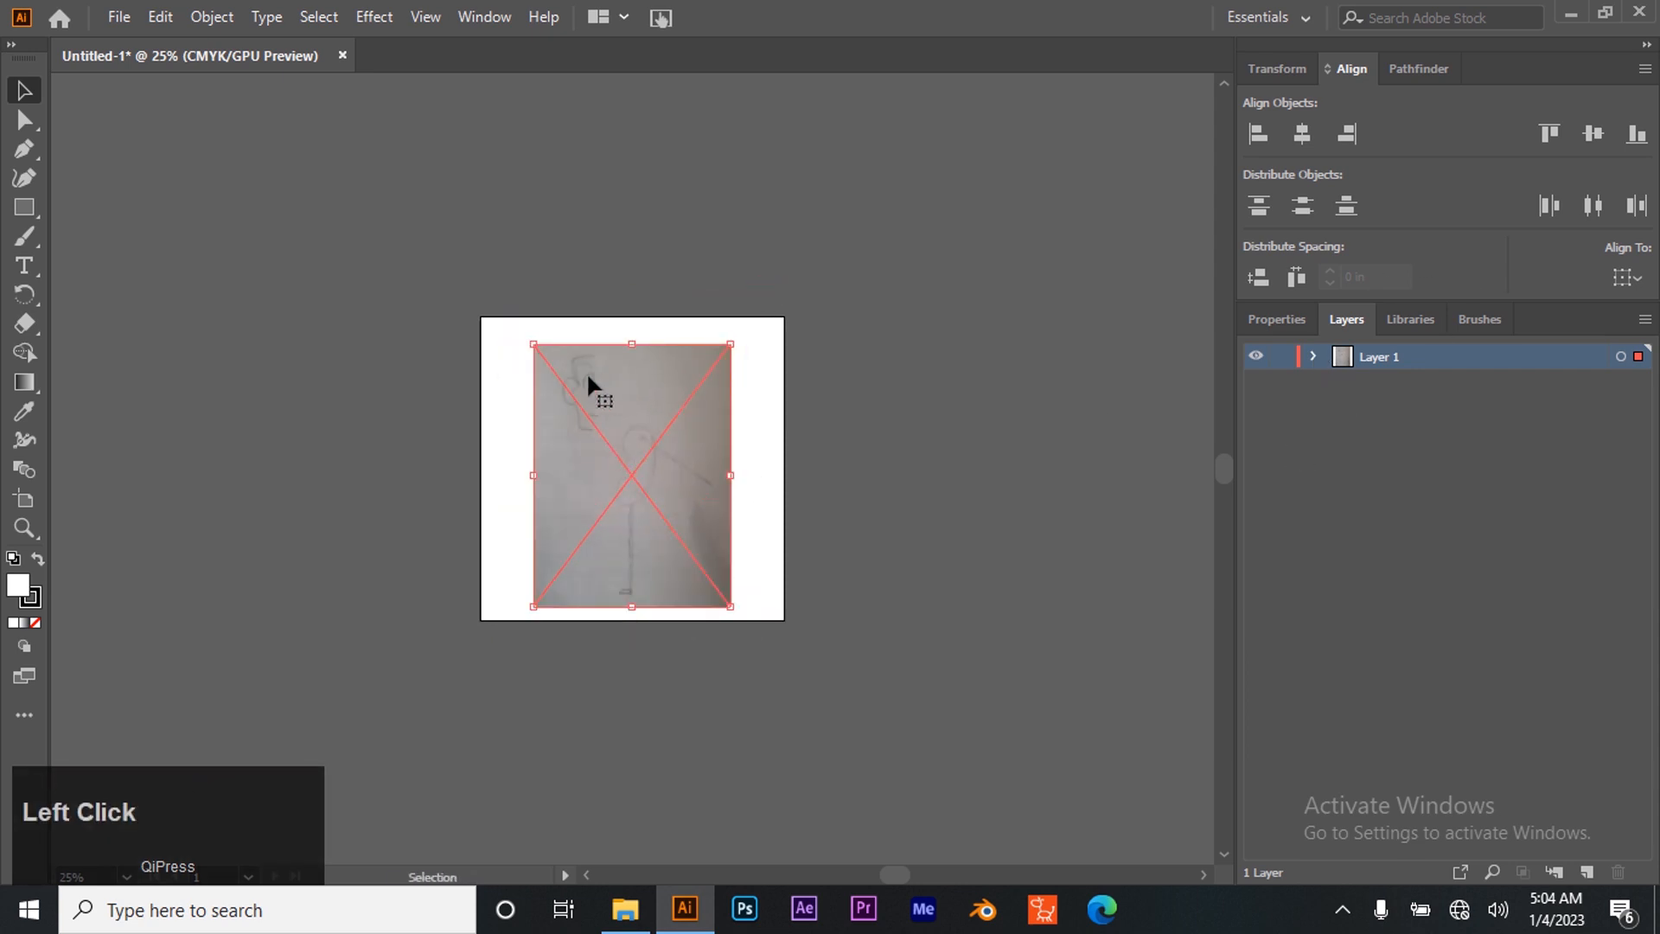
# Lock the linked sketch photo inside Layer 1
pyautogui.click(1313, 356)
pyautogui.click(1276, 382)
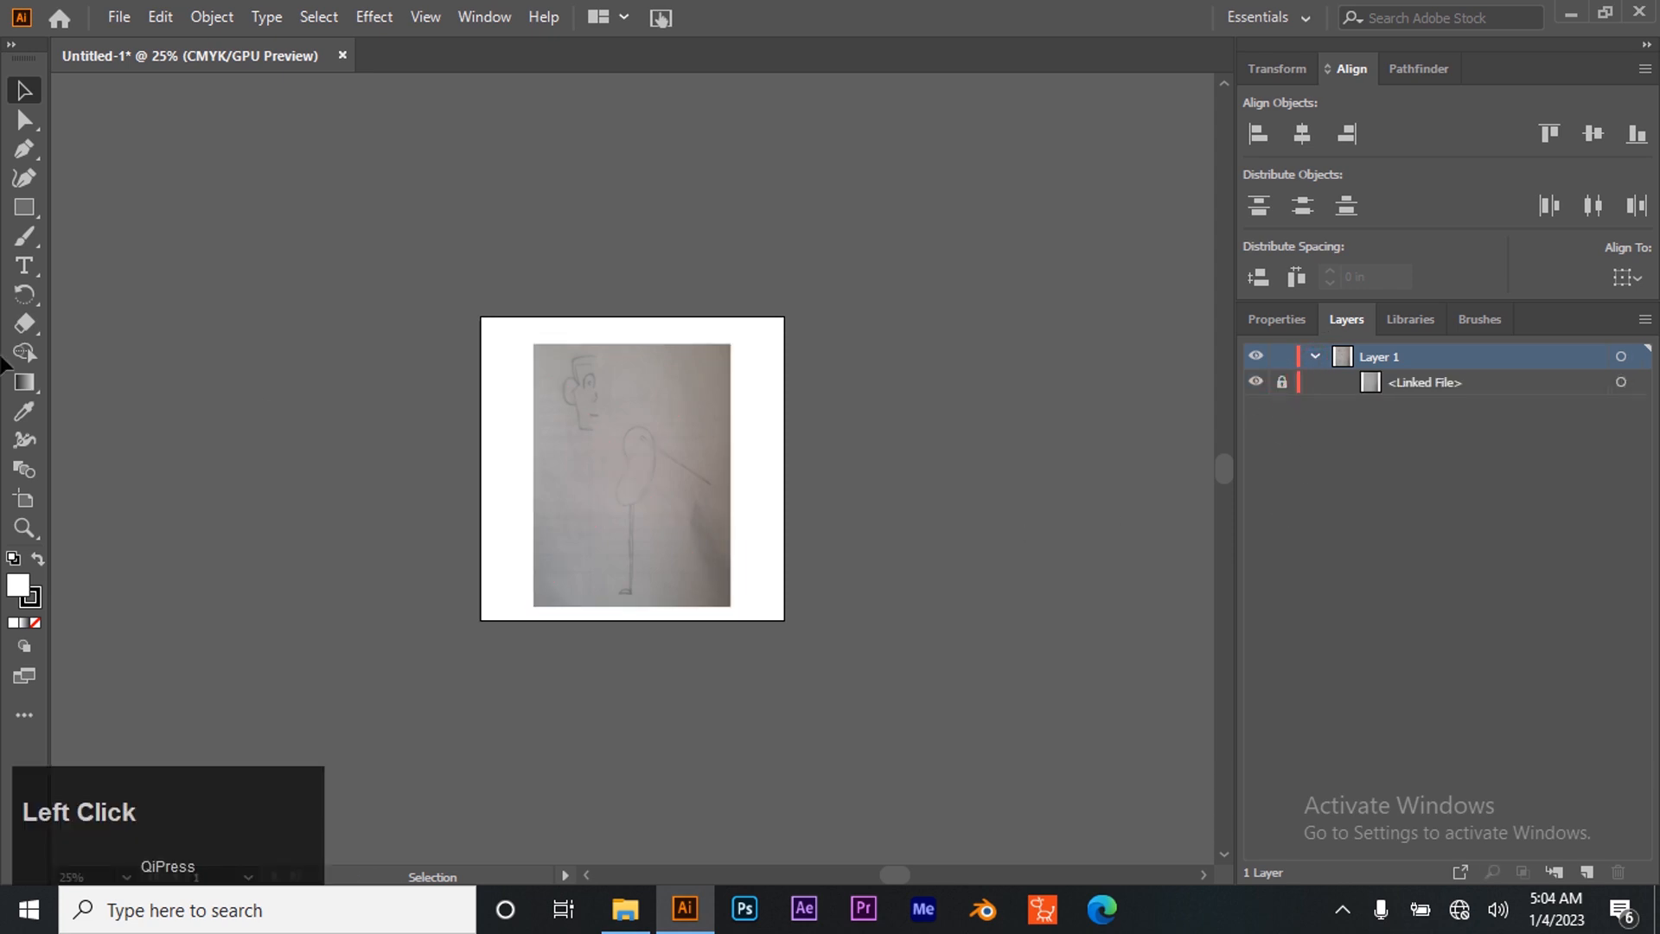
# Trace the sketched half face with the Pen tool, from the forehead line's open end around the temple to the notch beside the ear
pyautogui.click(24, 526)
pyautogui.click(594, 436)
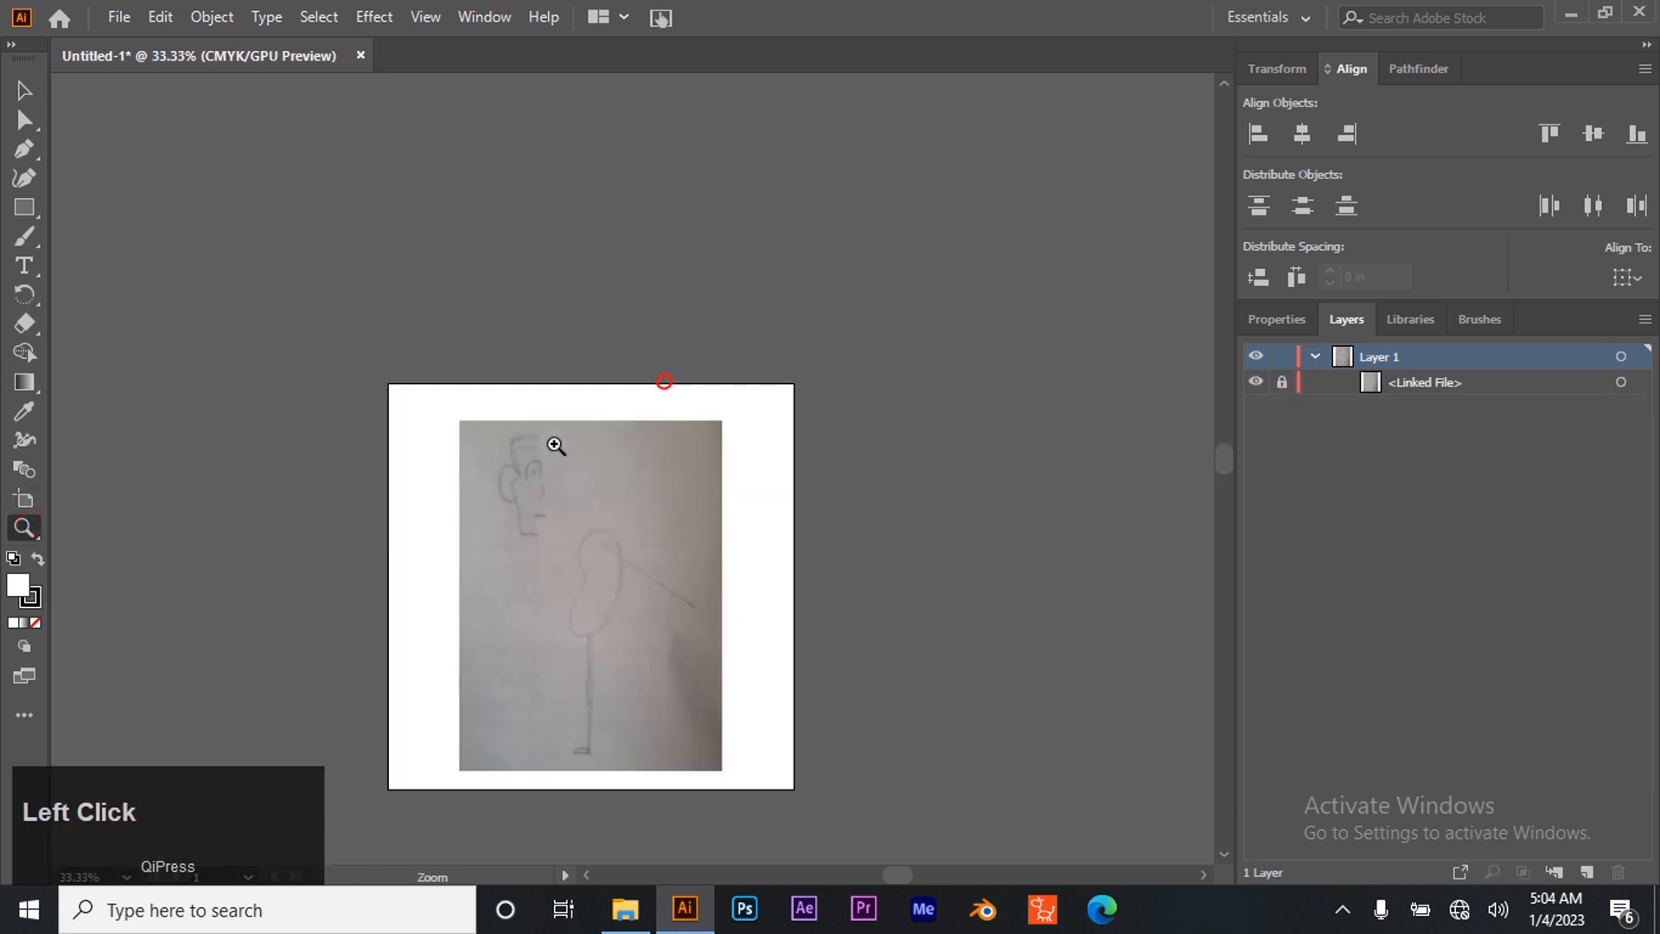
pyautogui.click(555, 449)
pyautogui.click(630, 605)
pyautogui.click(651, 454)
pyautogui.click(539, 303)
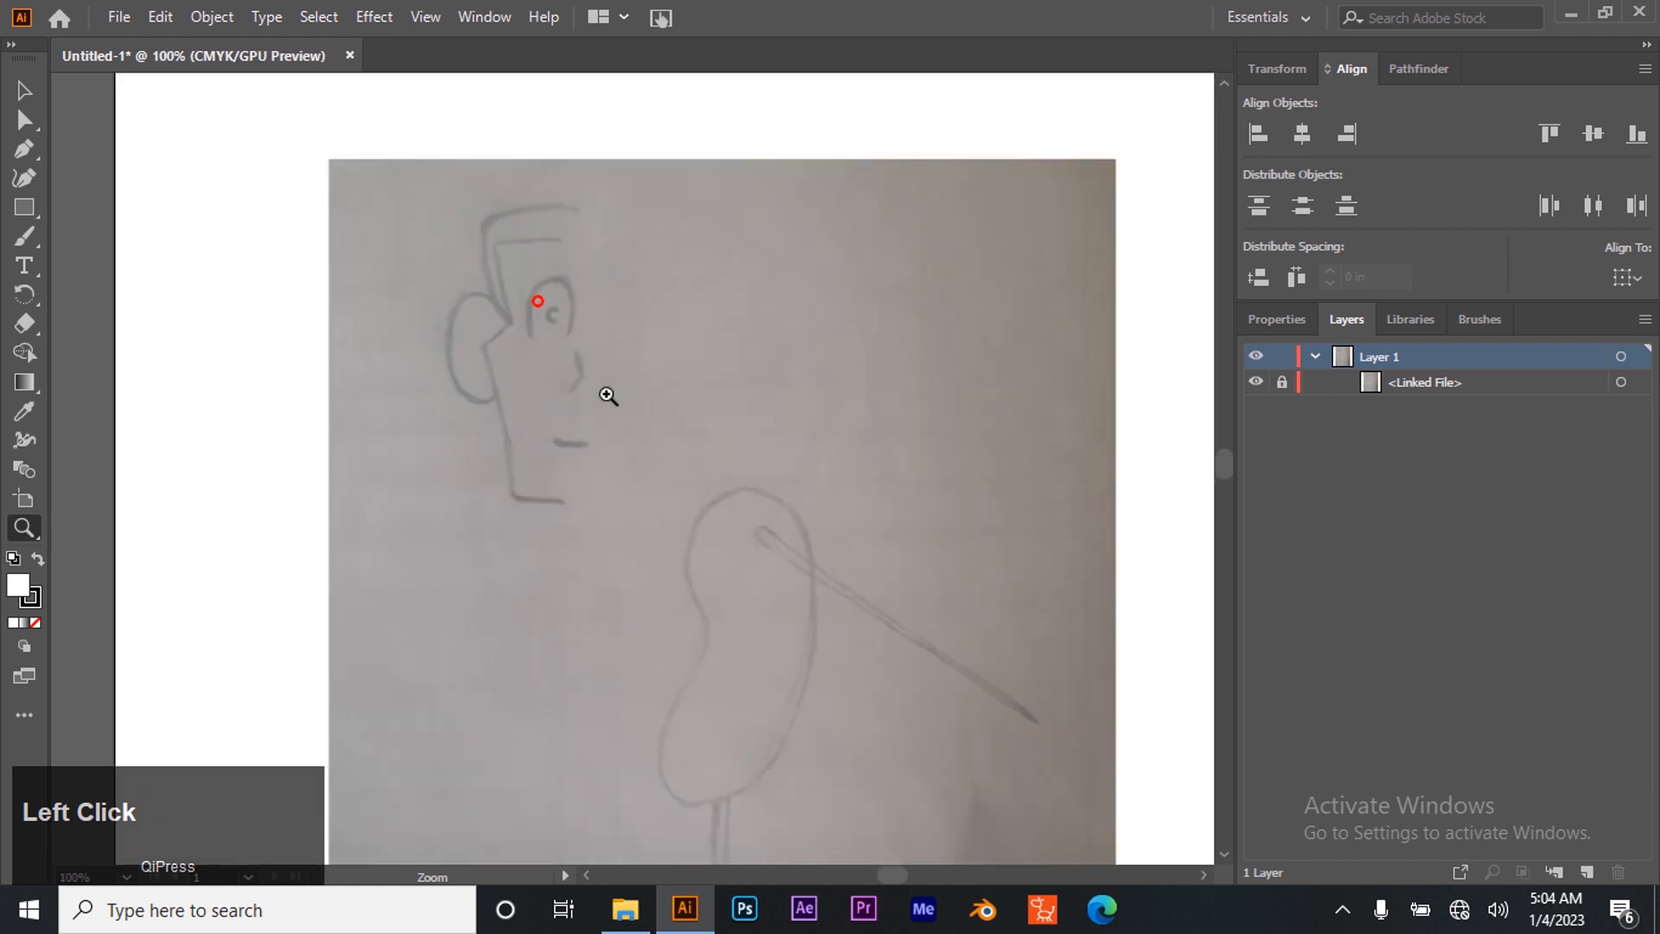
pyautogui.press('space')
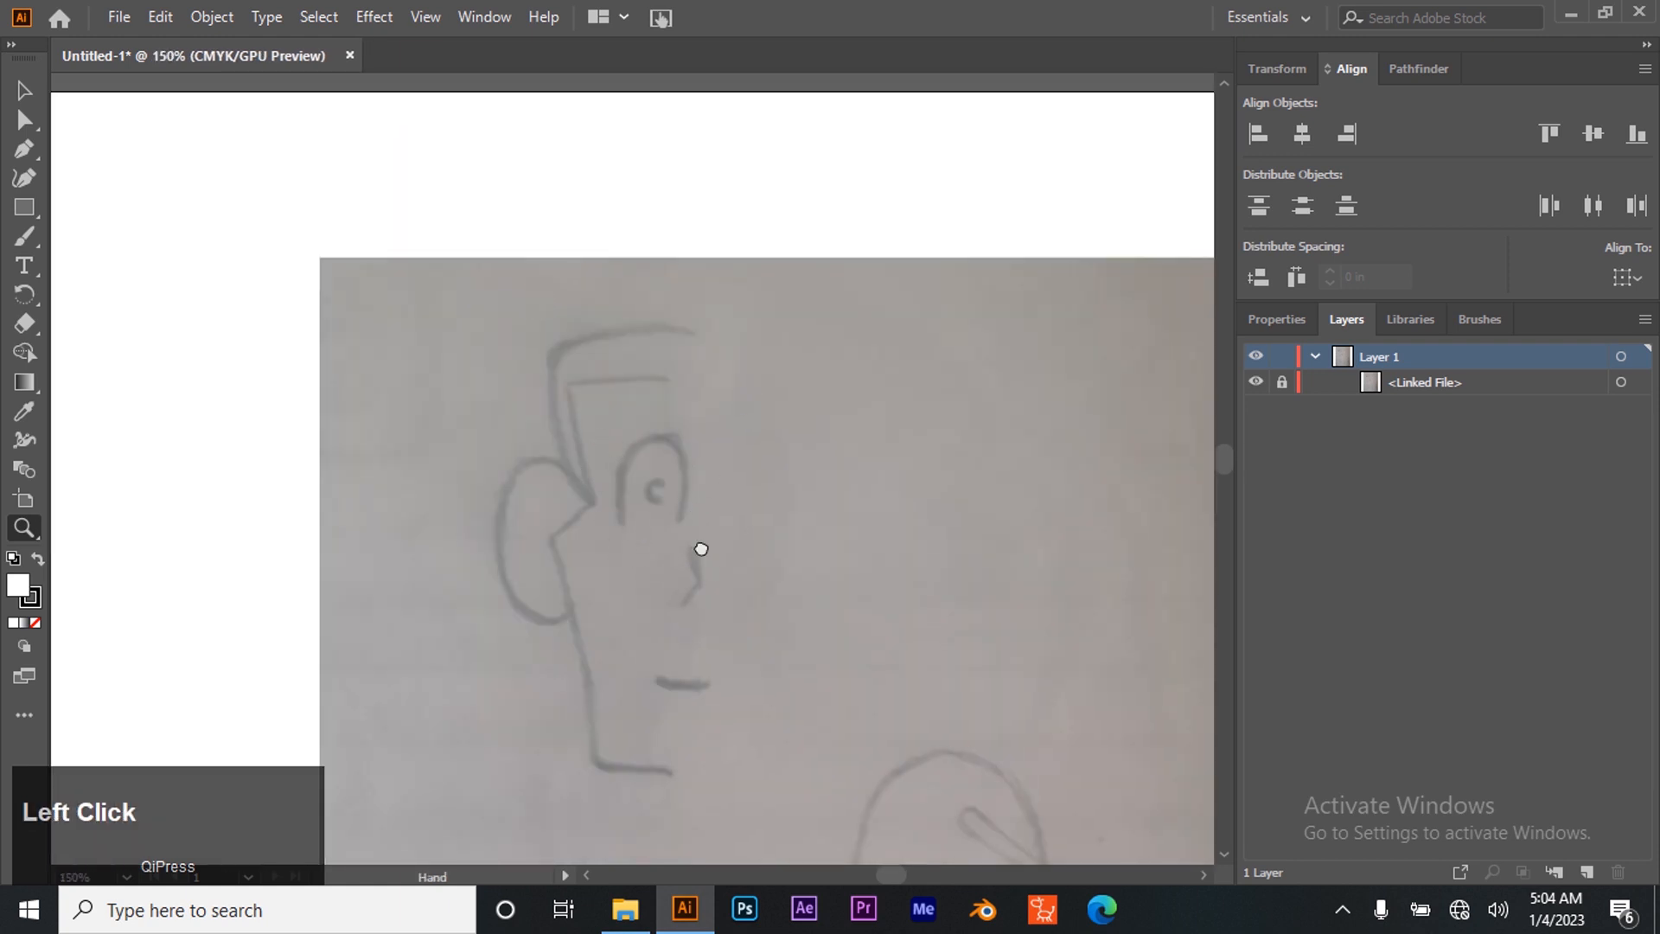
pyautogui.moveTo(697, 548); pyautogui.dragTo(692, 475)
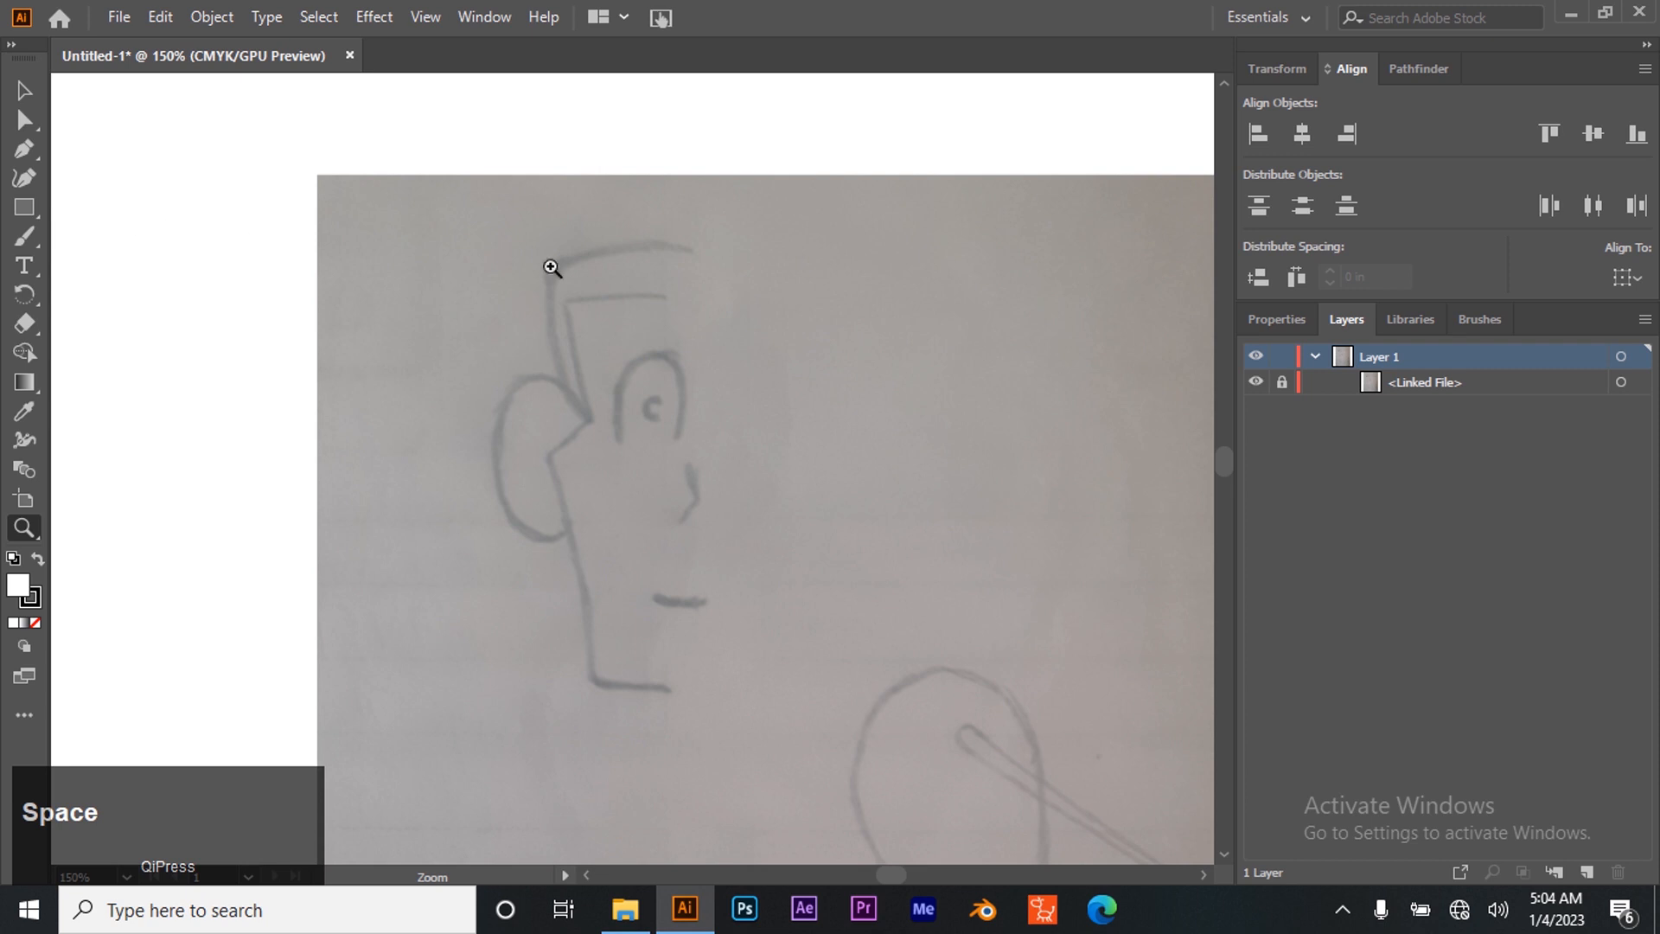
pyautogui.click(25, 149)
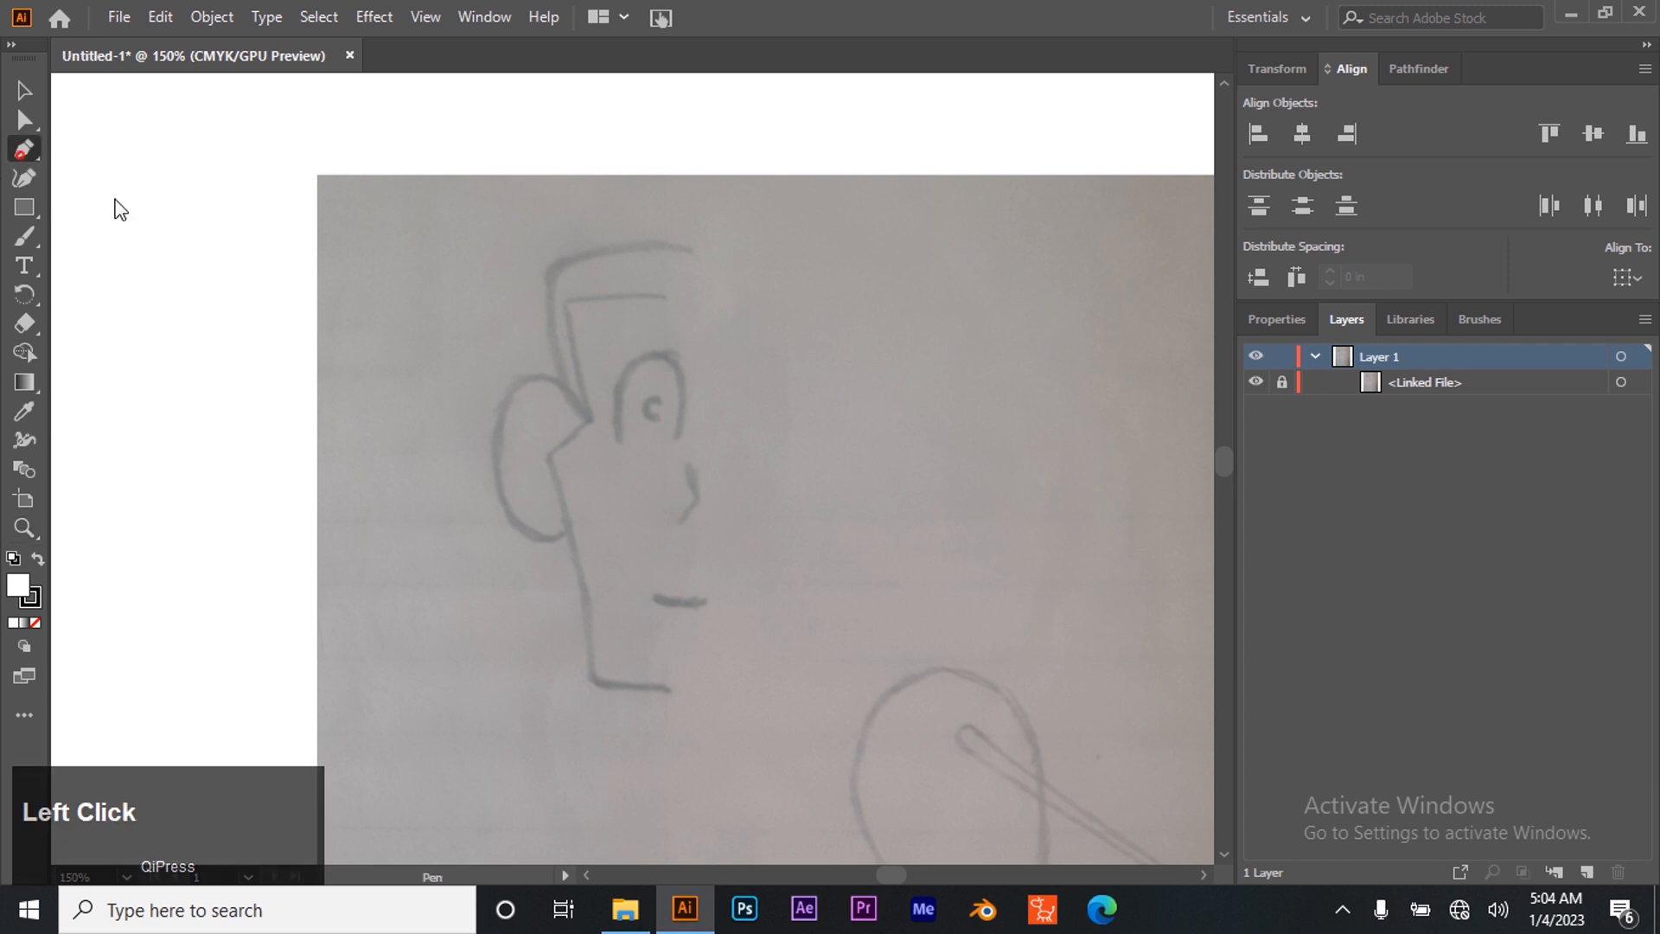
pyautogui.click(669, 296)
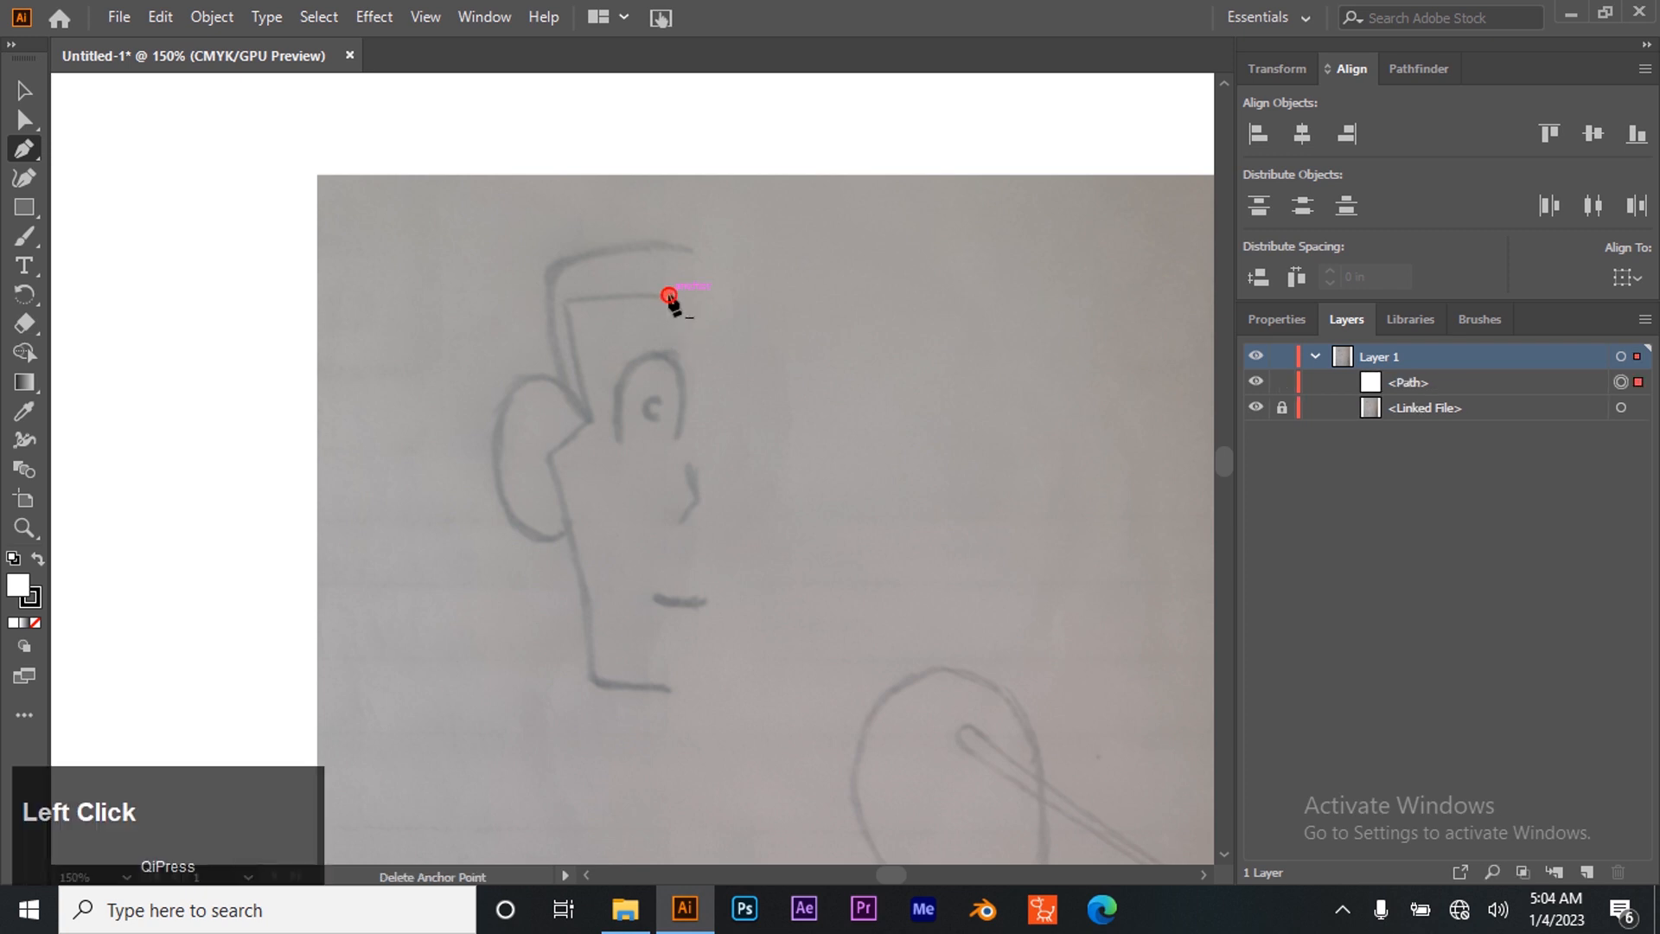
pyautogui.click(564, 303)
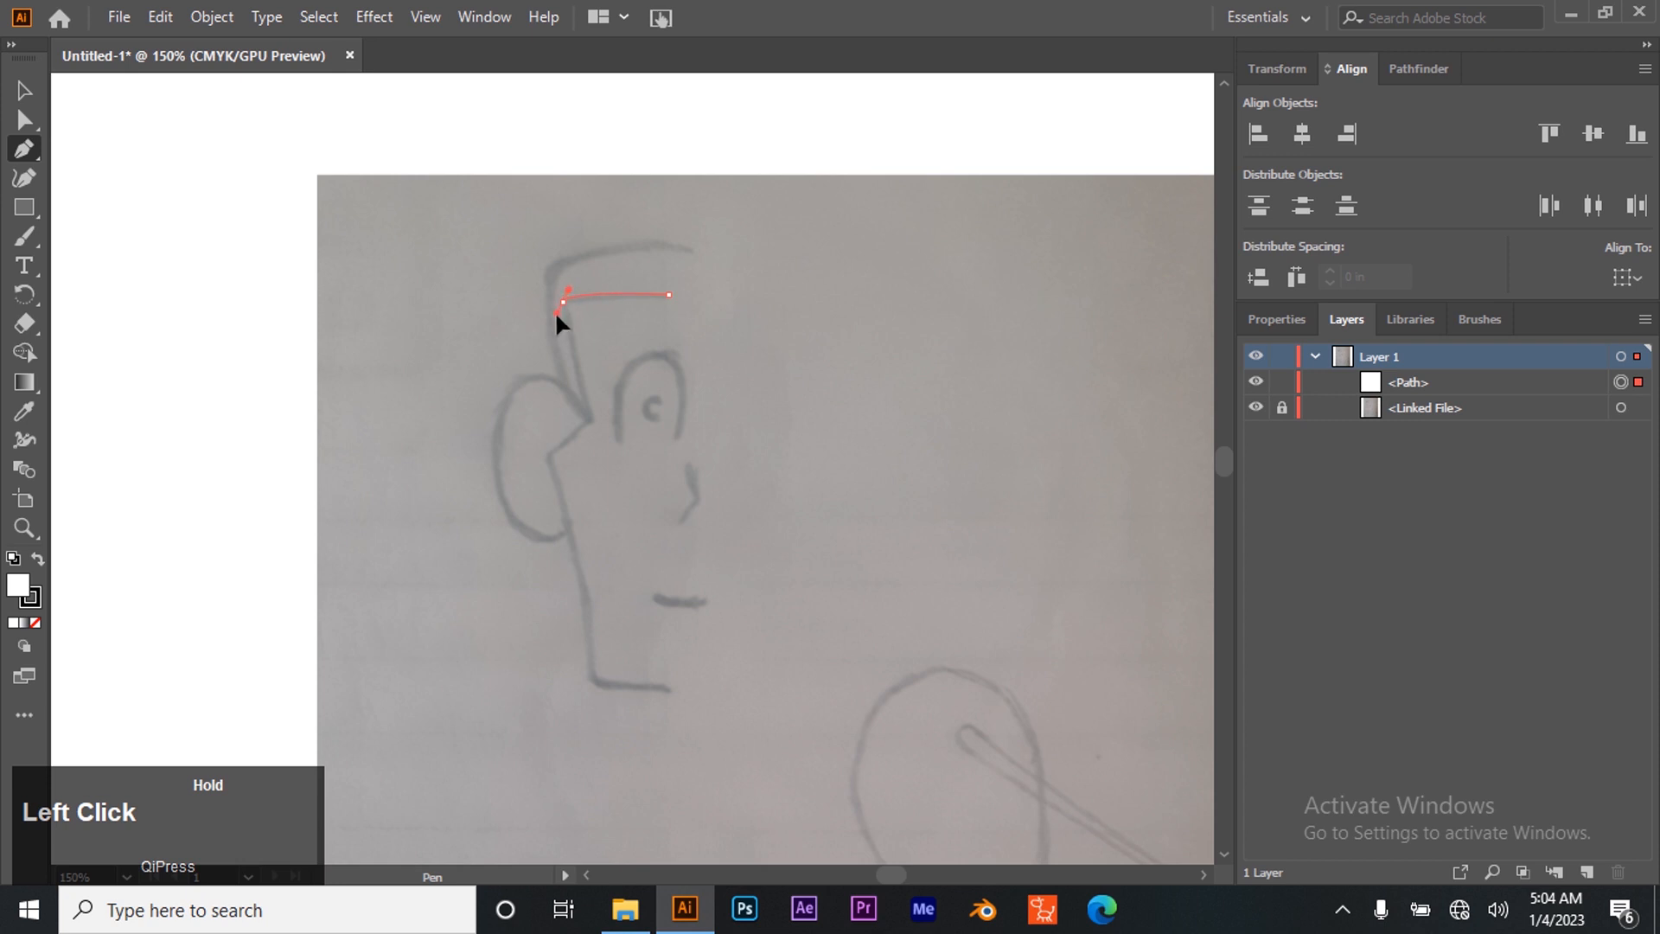
pyautogui.moveTo(556, 313); pyautogui.dragTo(555, 313)
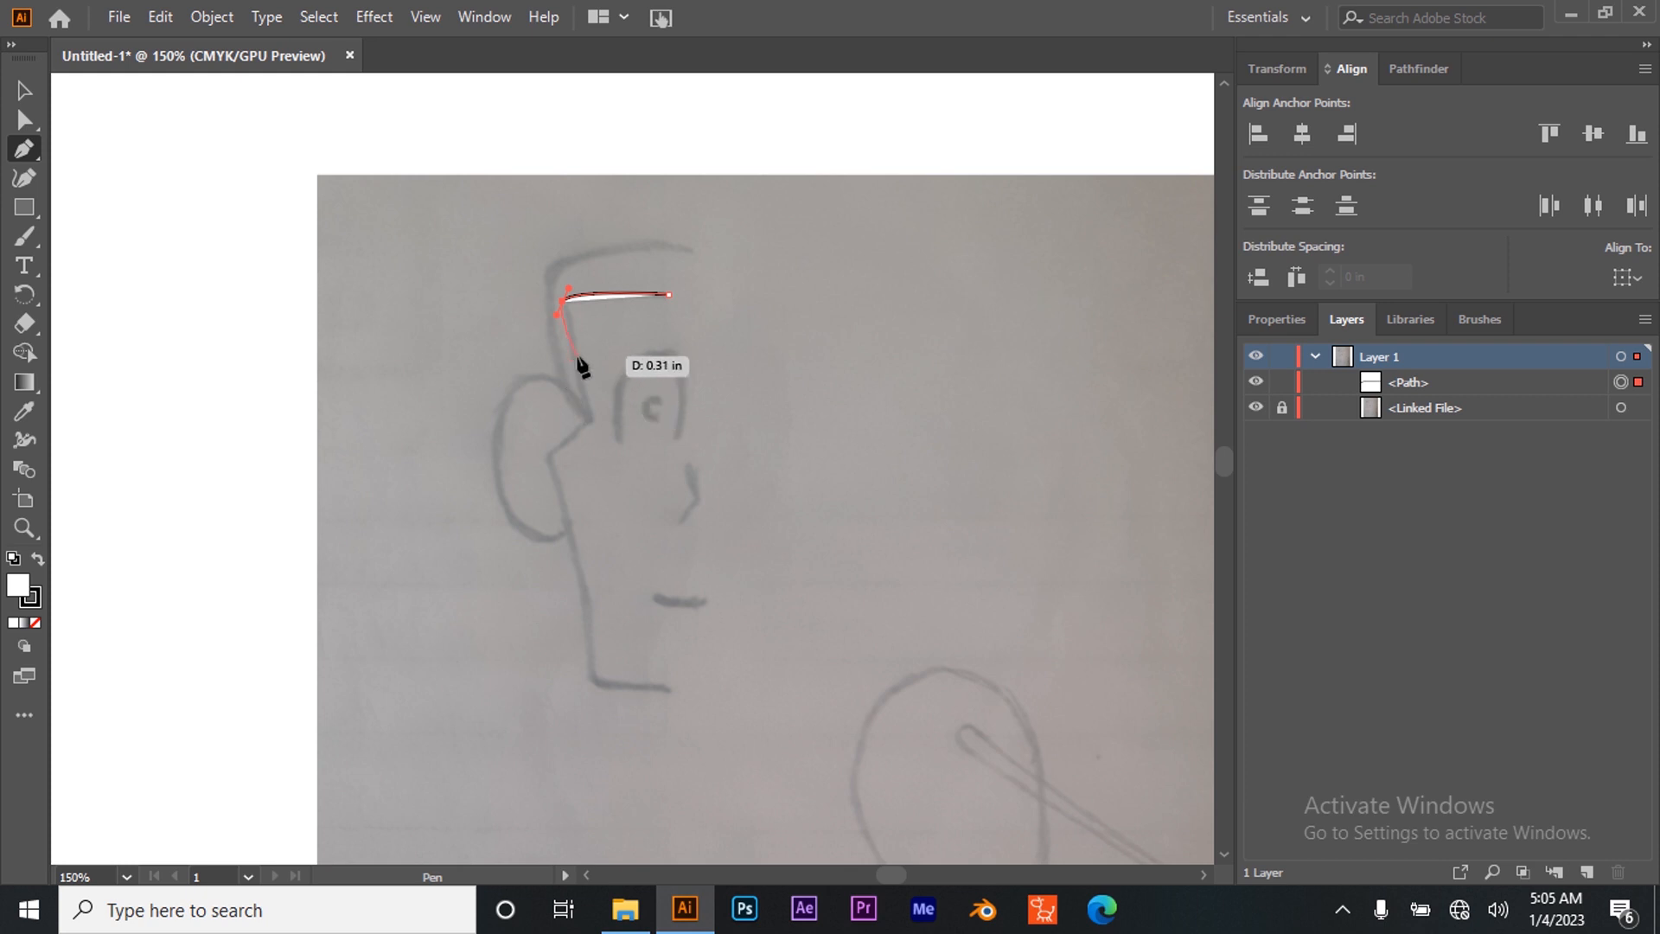
pyautogui.click(591, 417)
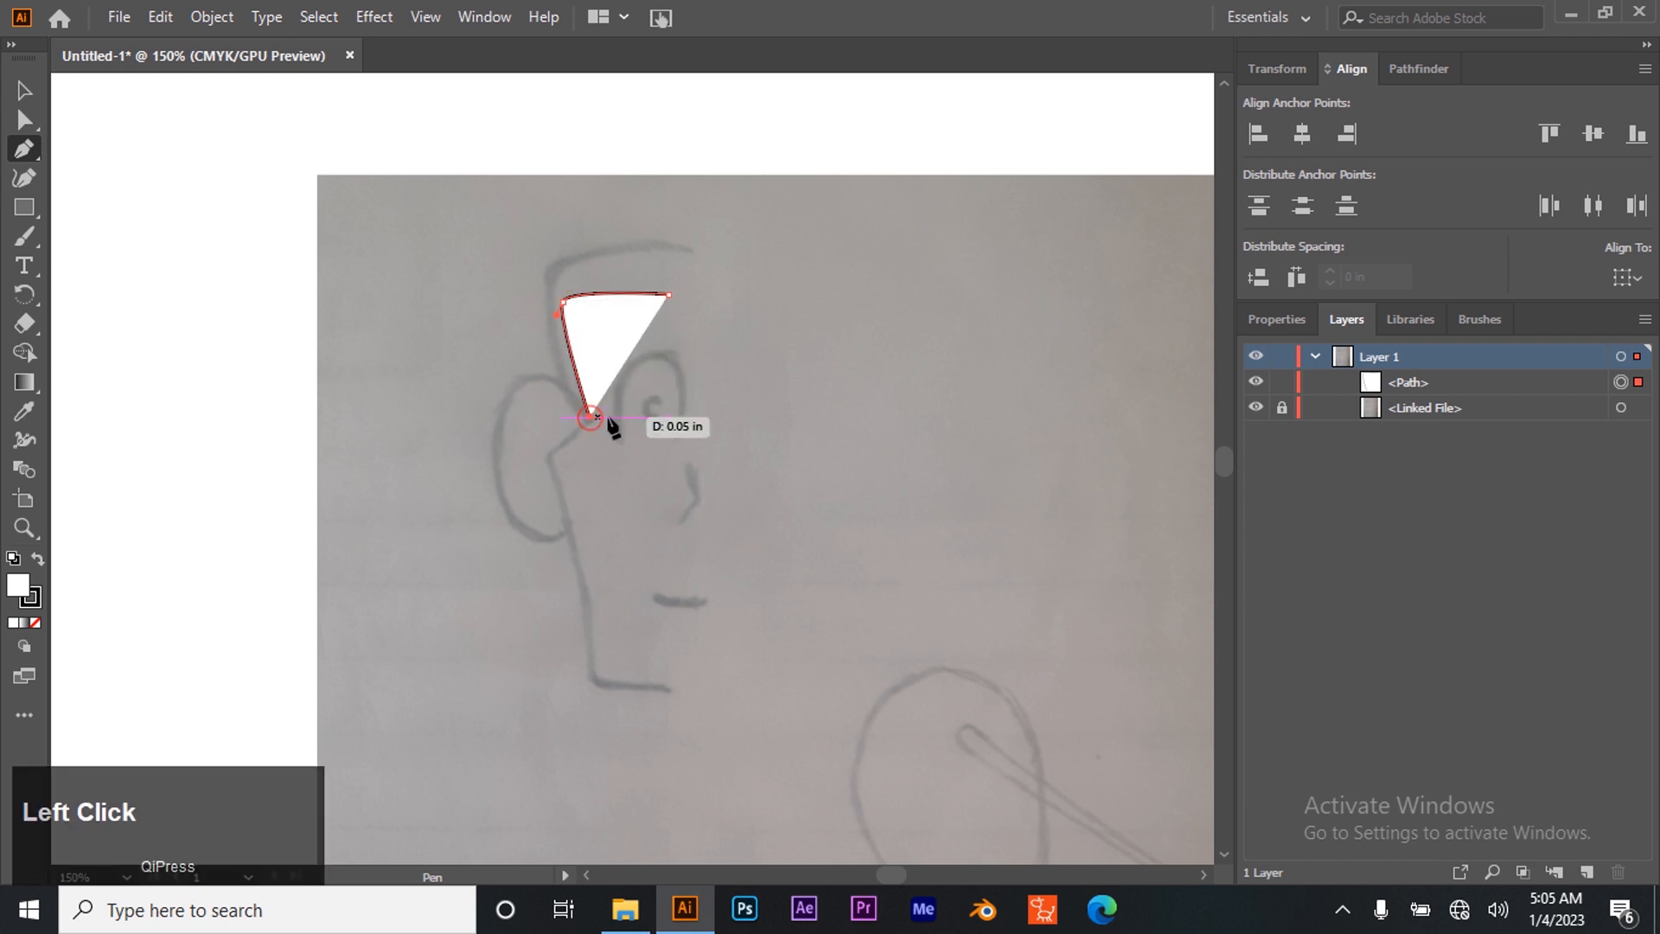
pyautogui.click(549, 457)
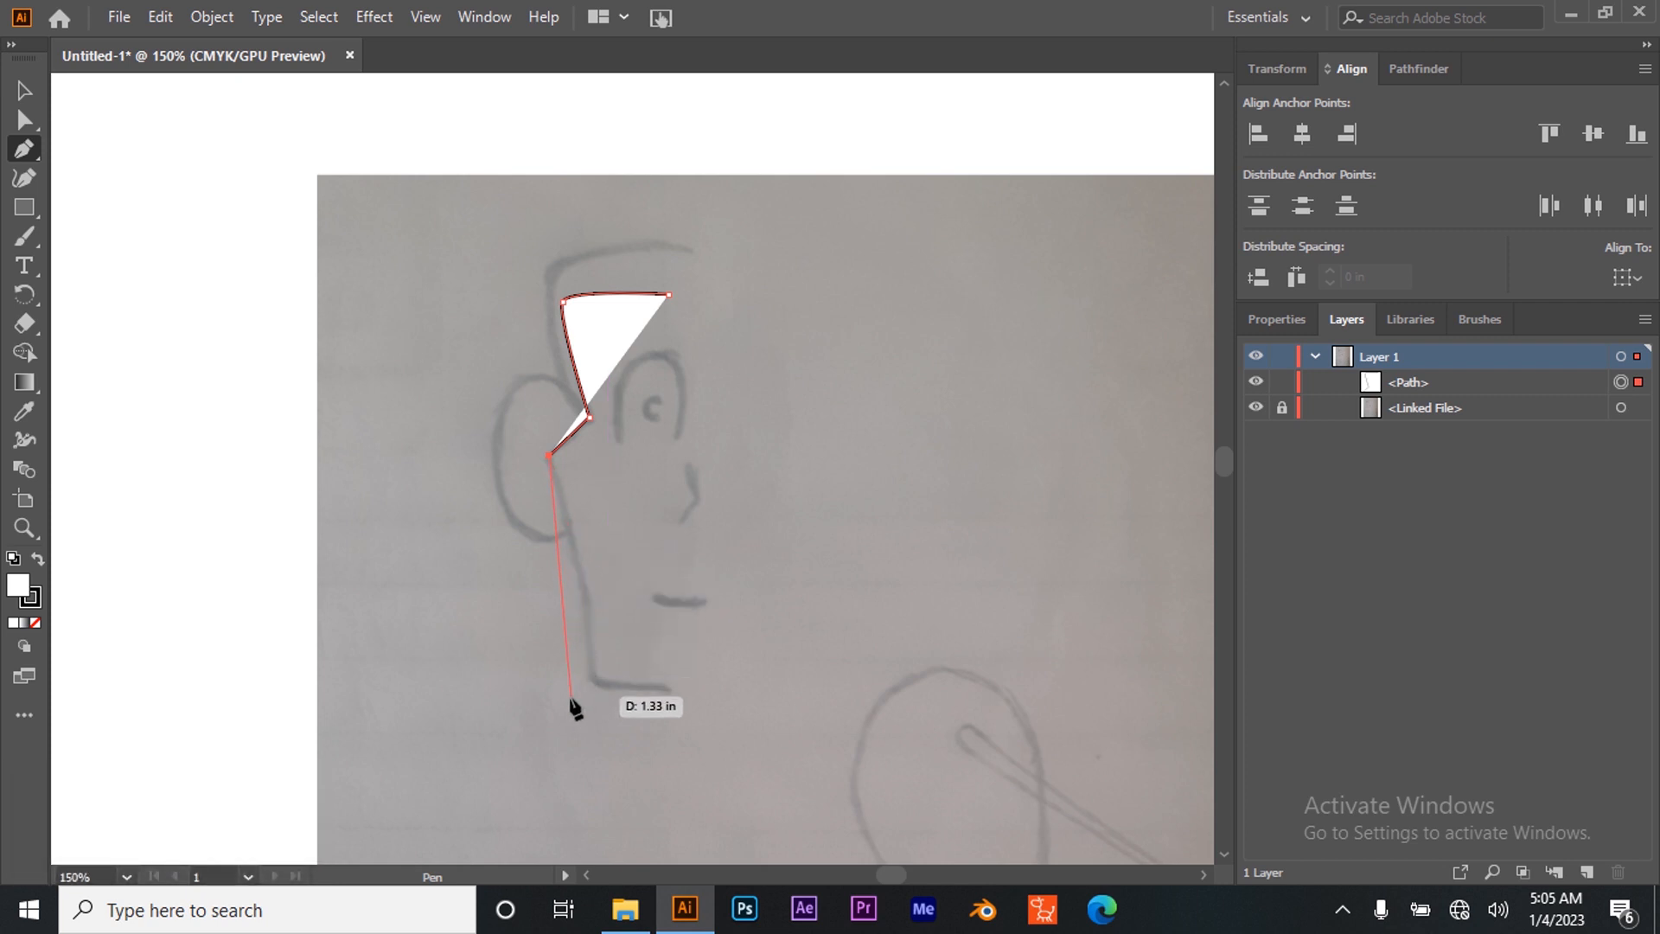
# Continue the face path down the cheek, around the jaw corner and along the chin line, and end it as an open path
pyautogui.click(591, 612)
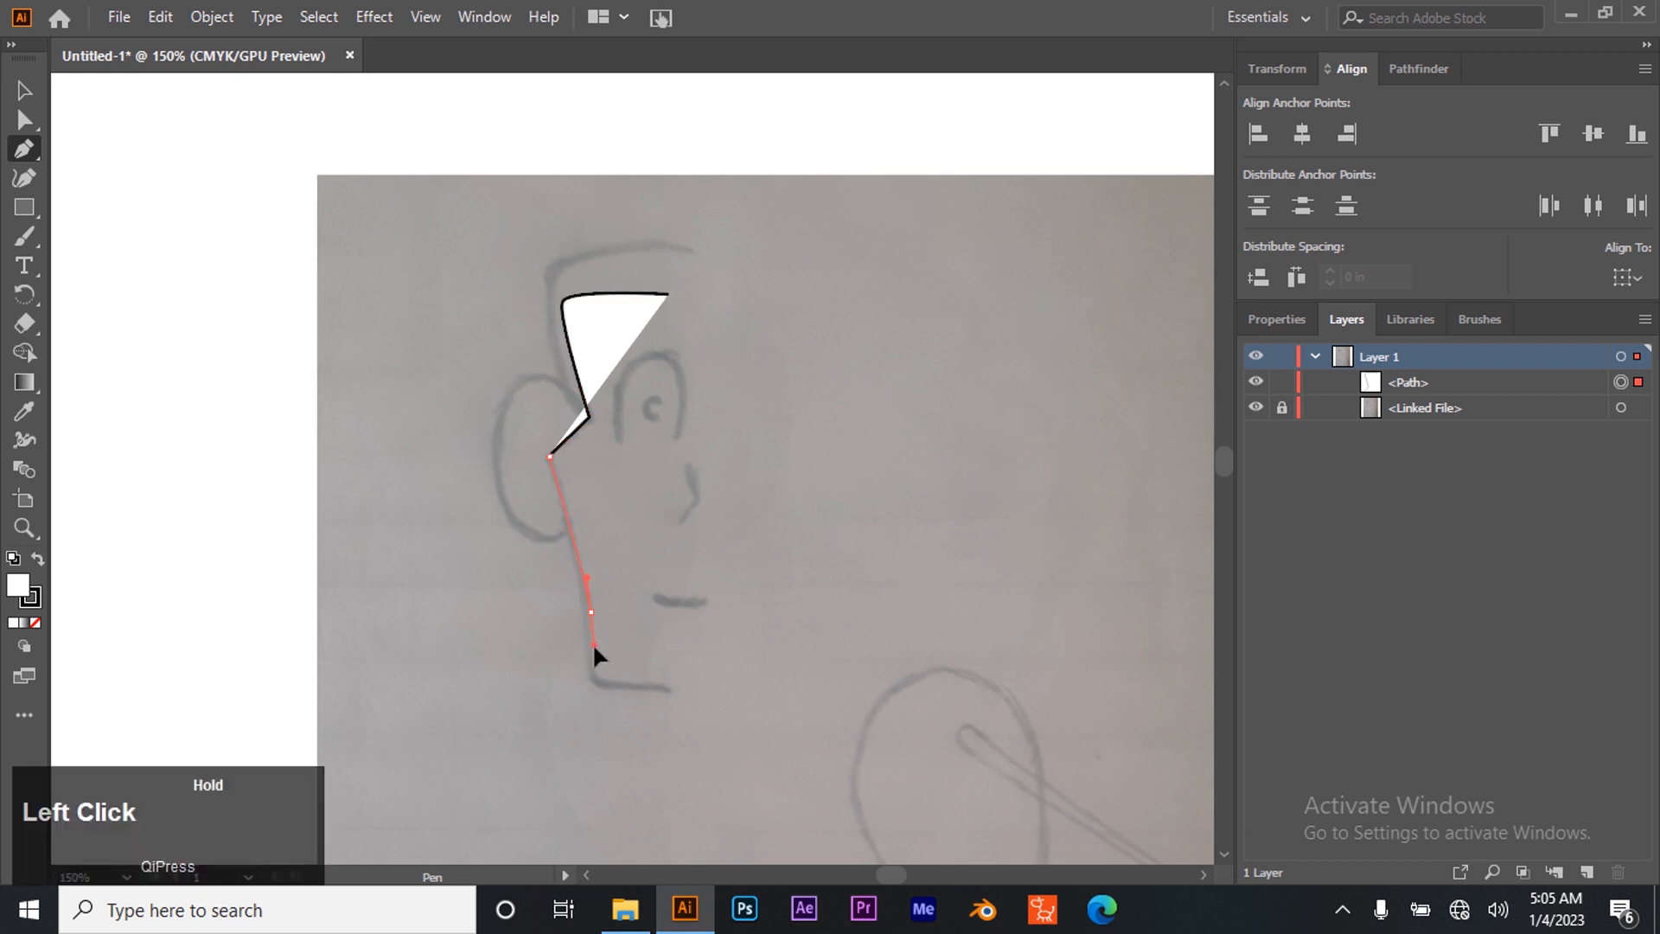
pyautogui.click(594, 647)
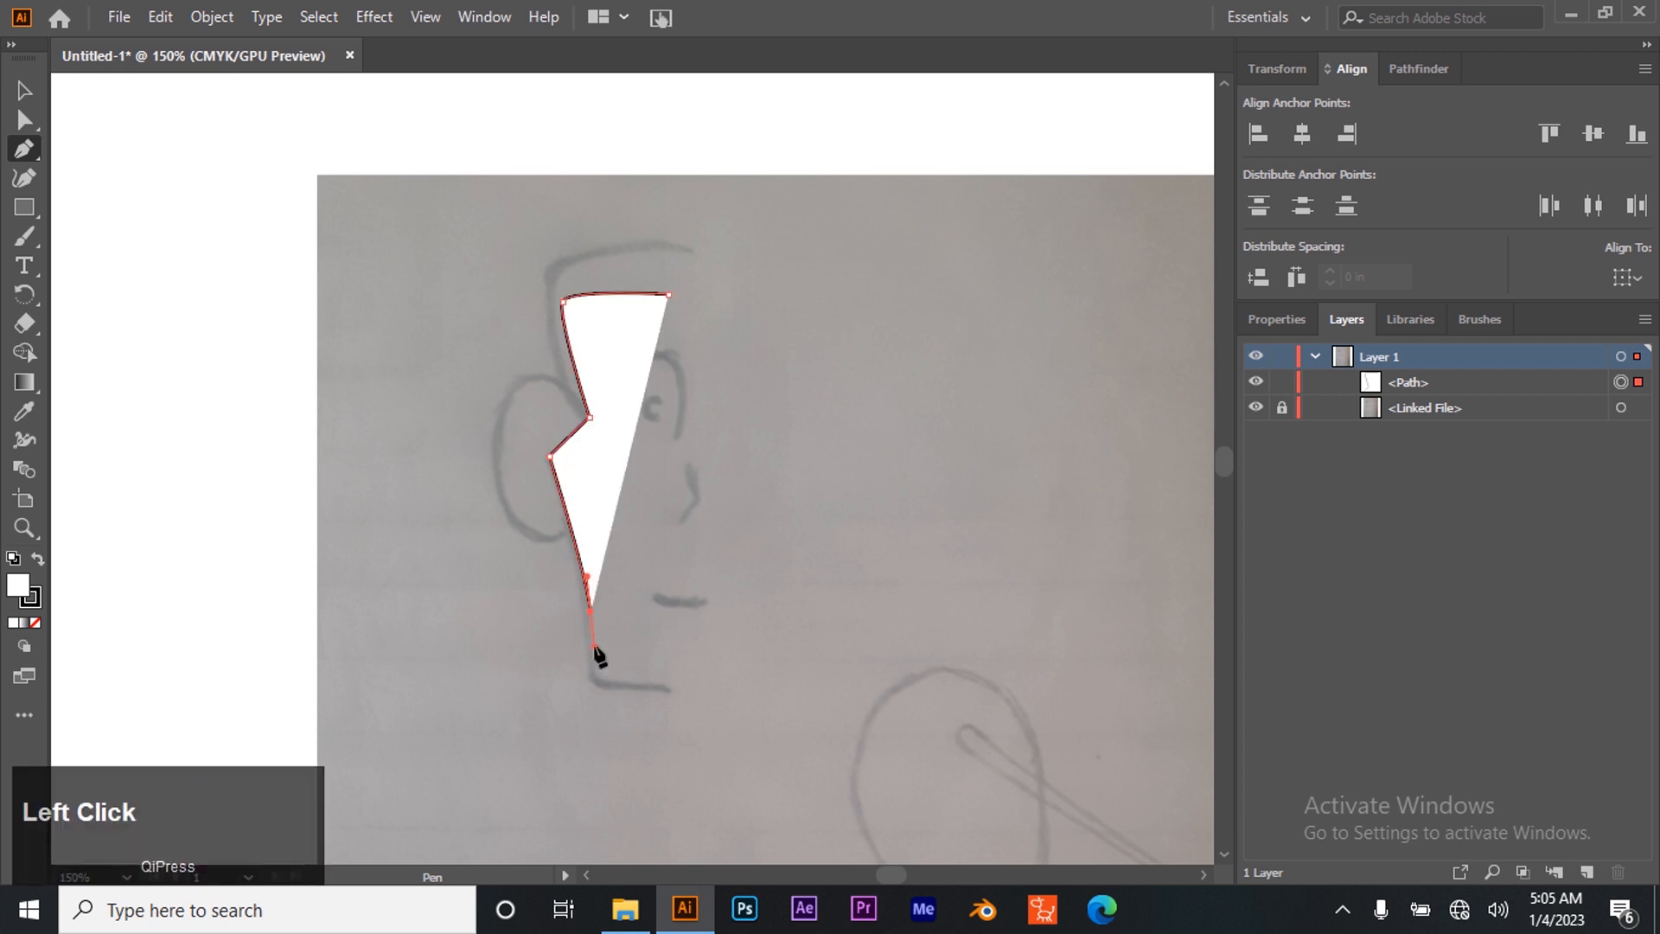
pyautogui.click(595, 683)
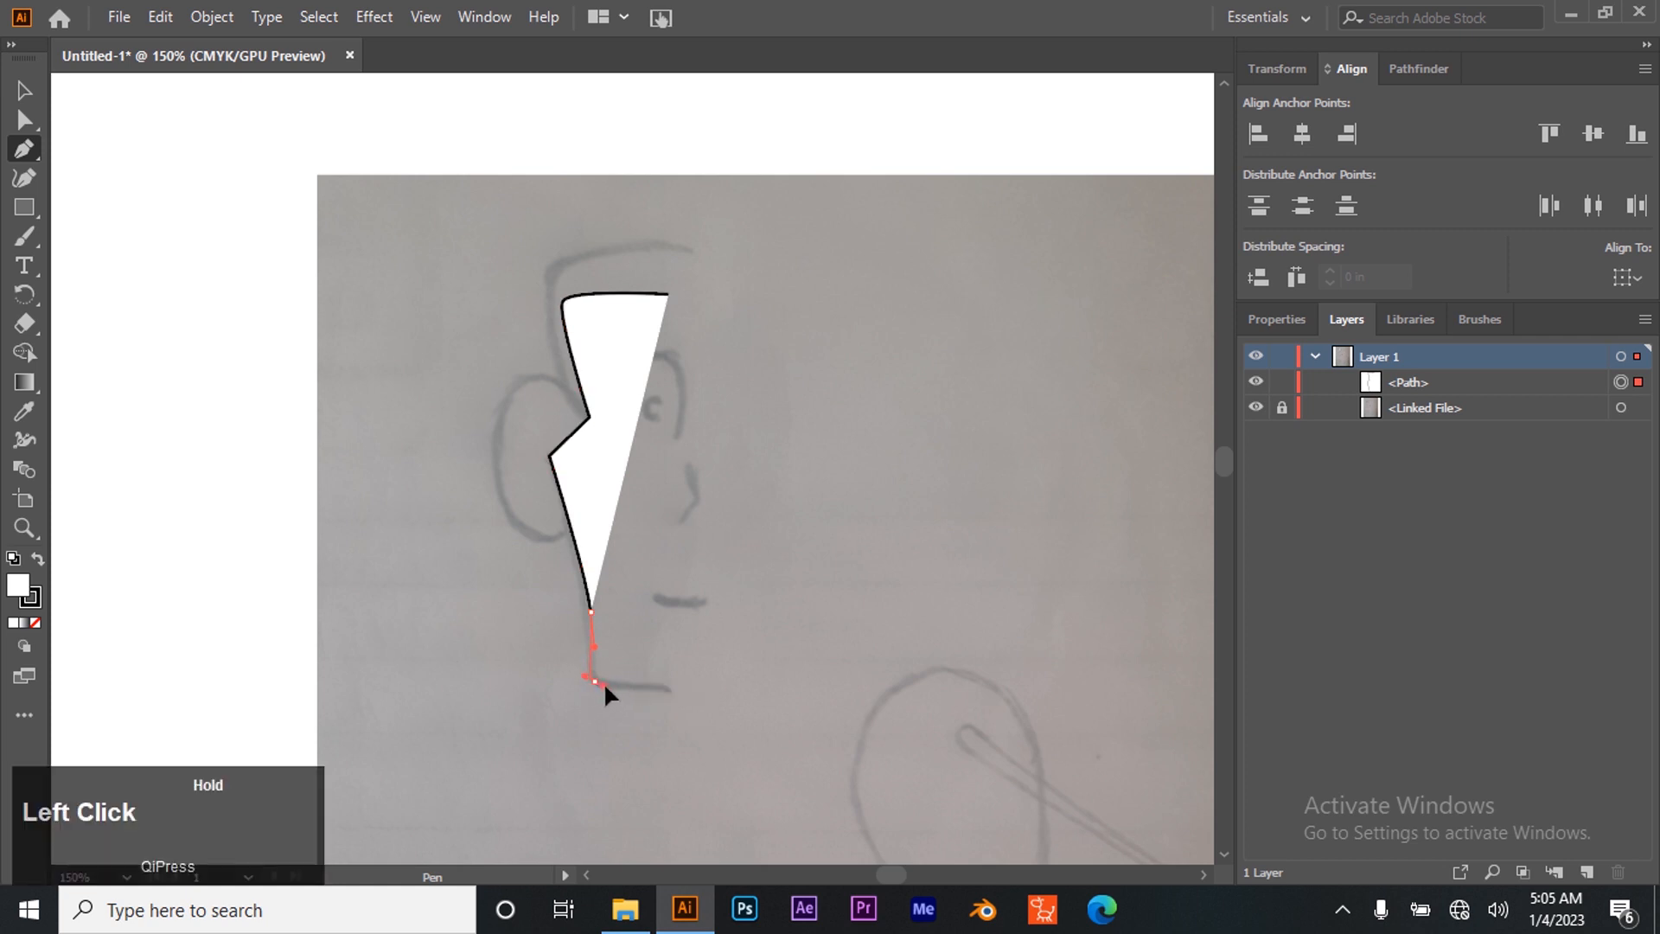
pyautogui.moveTo(606, 692); pyautogui.dragTo(606, 692)
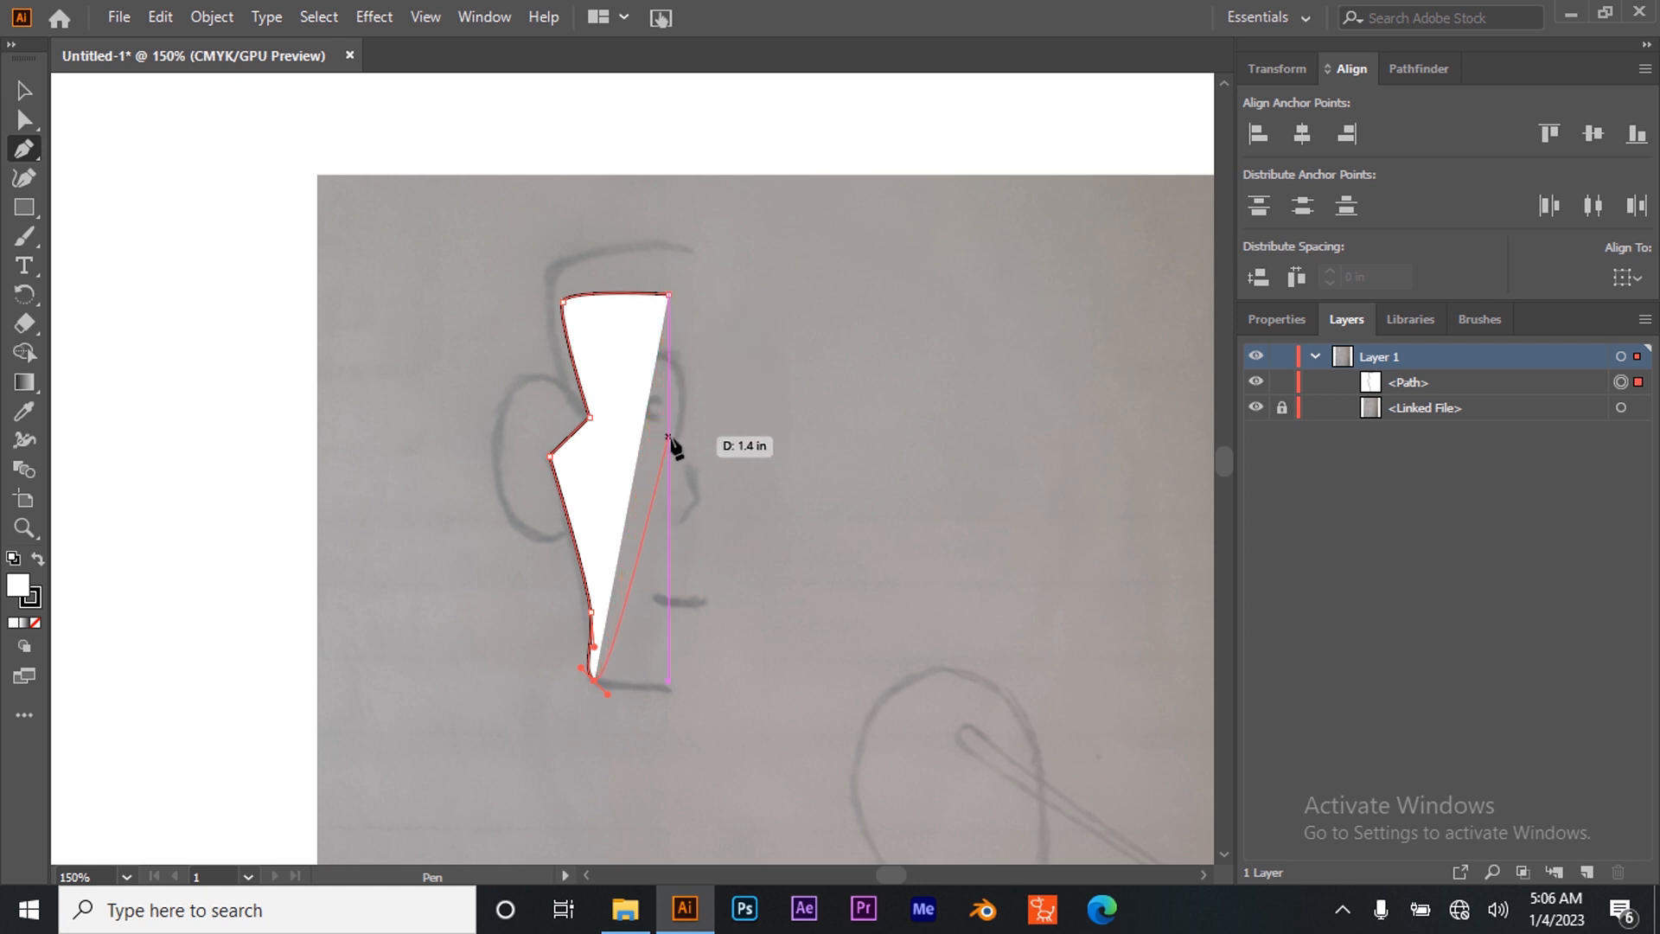
pyautogui.click(668, 687)
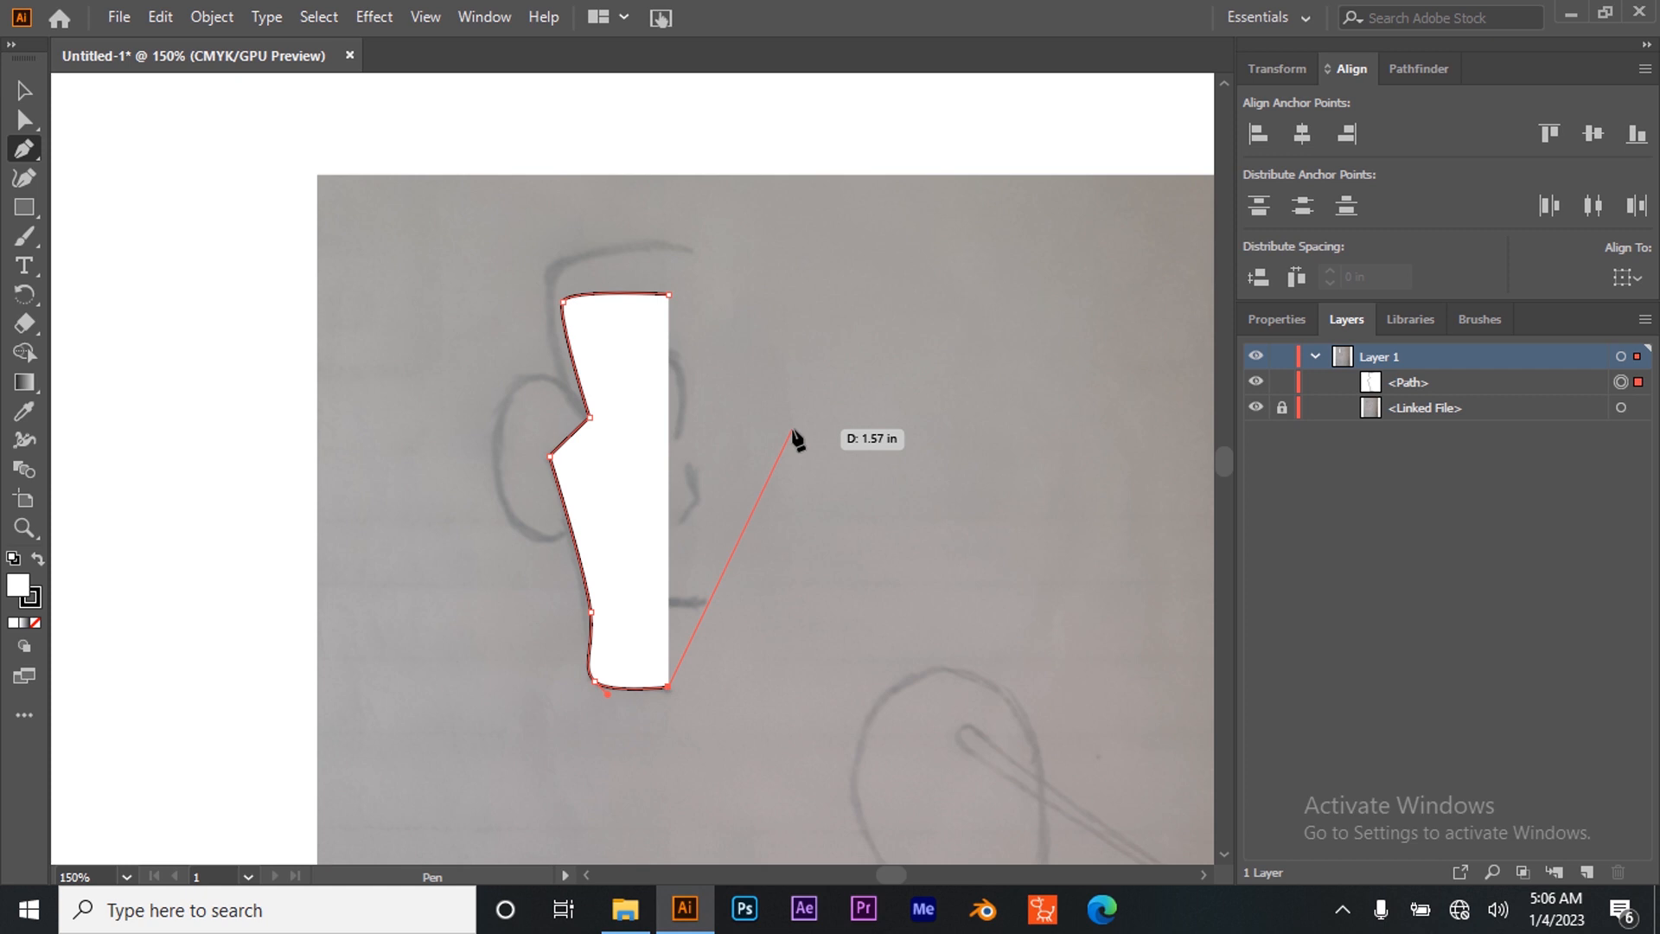
pyautogui.keyDown('alt'); pyautogui.click(993, 364); pyautogui.keyUp('alt')
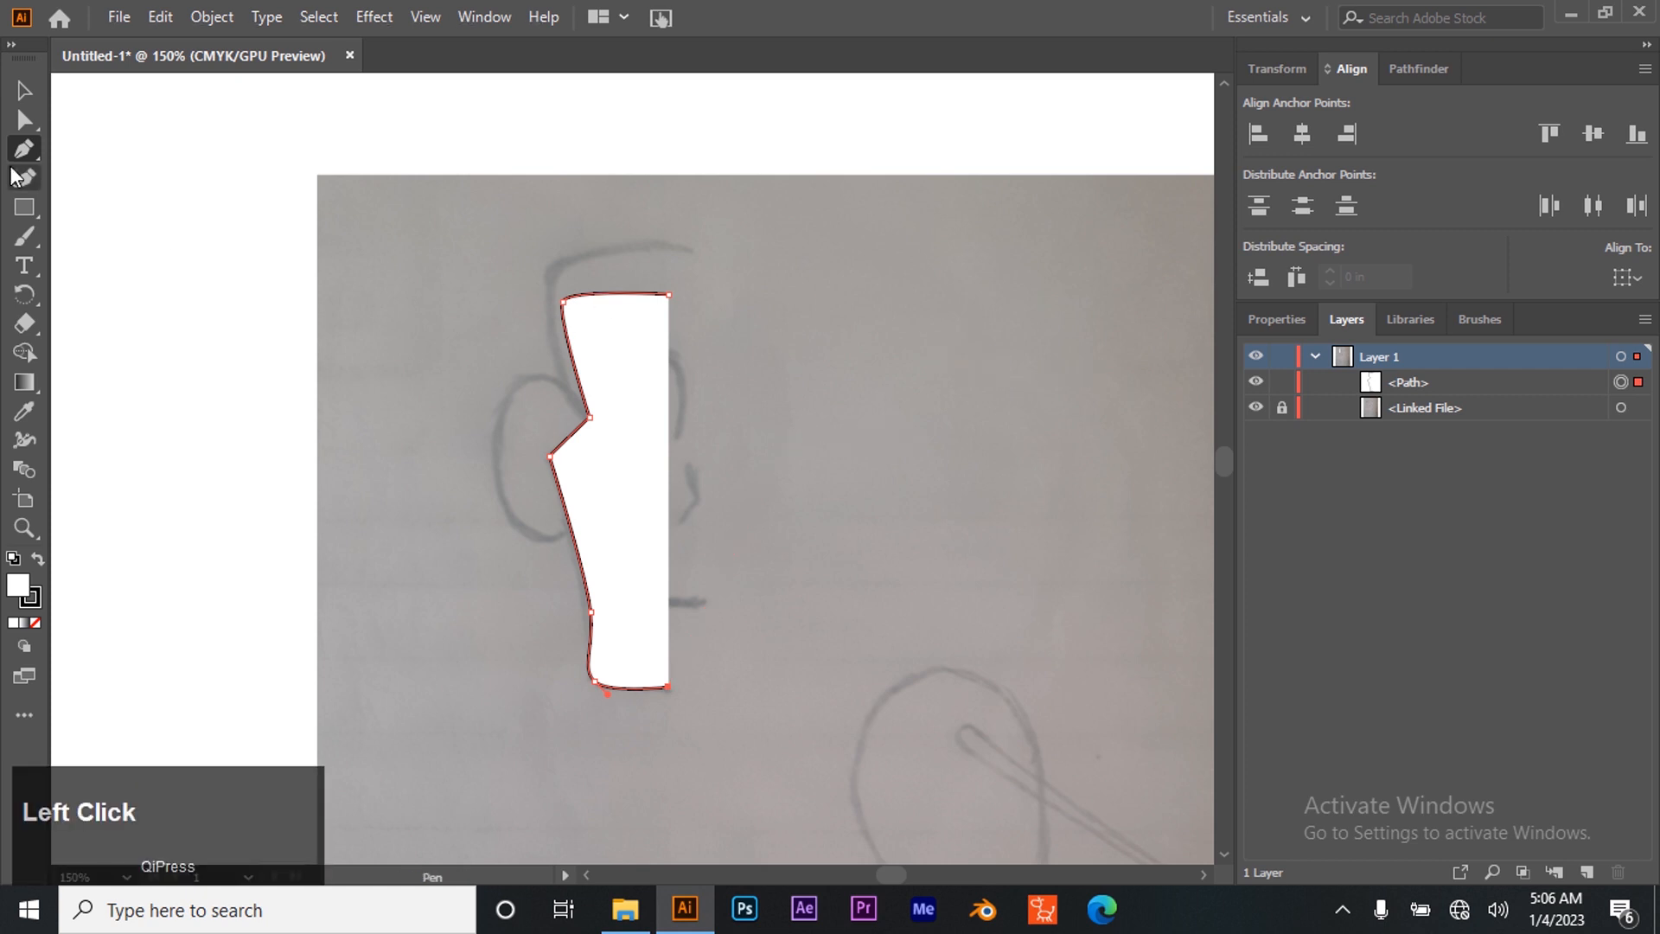
# Set the traced half-face path's fill to none, keeping only its black outline
pyautogui.click(35, 83)
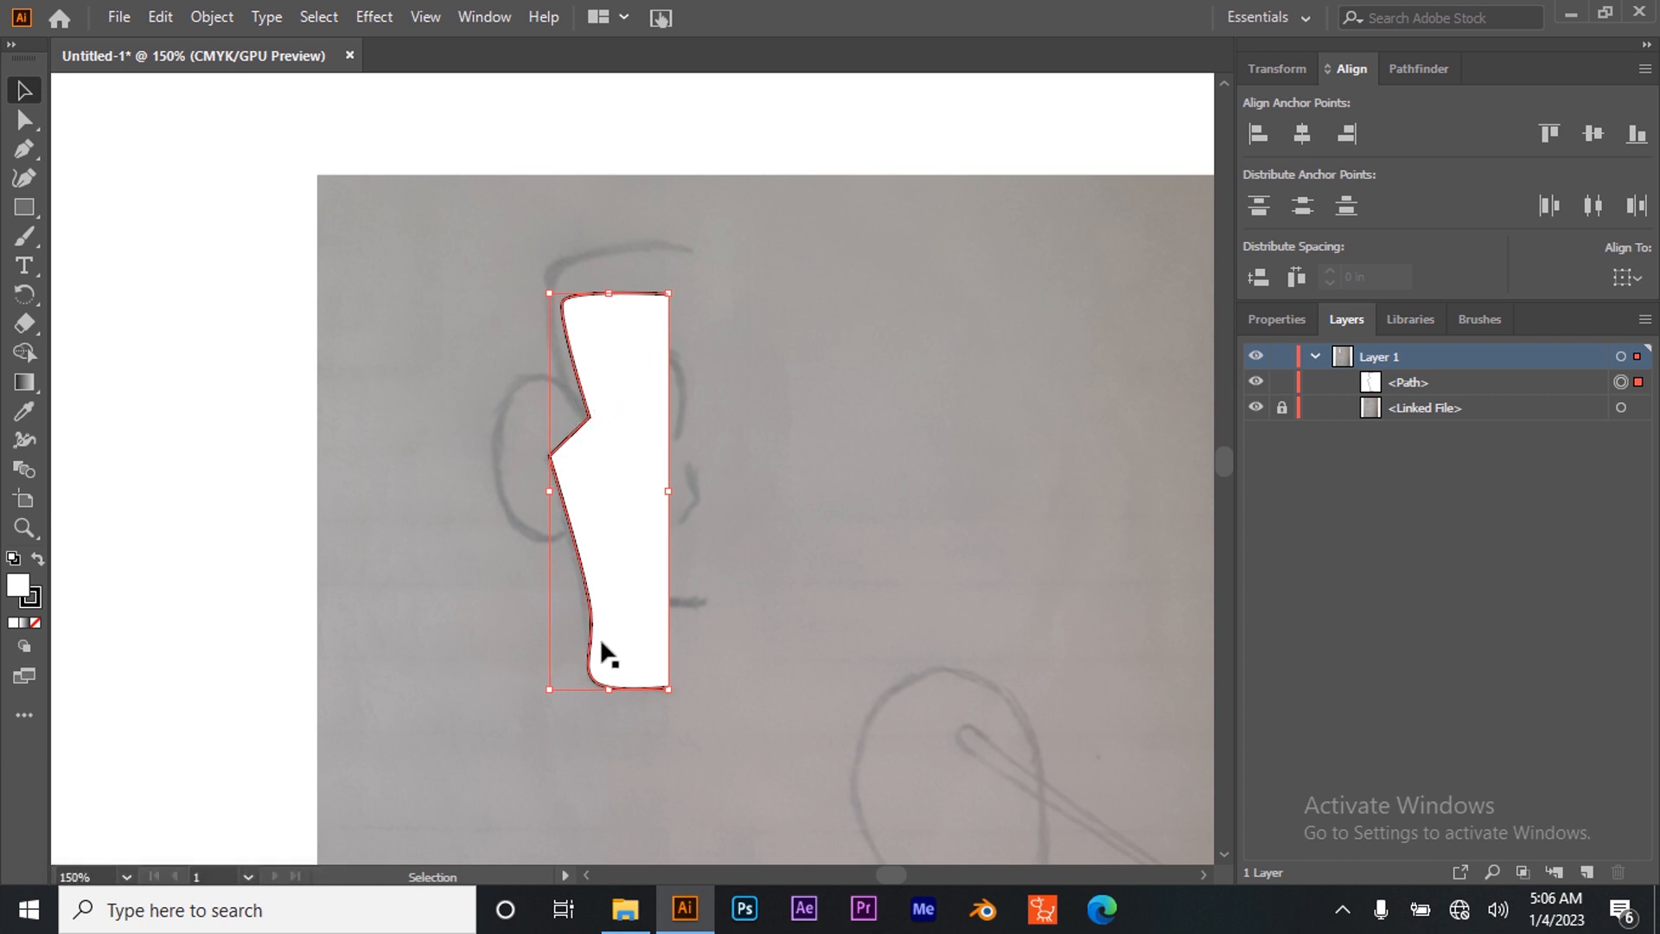
pyautogui.click(36, 623)
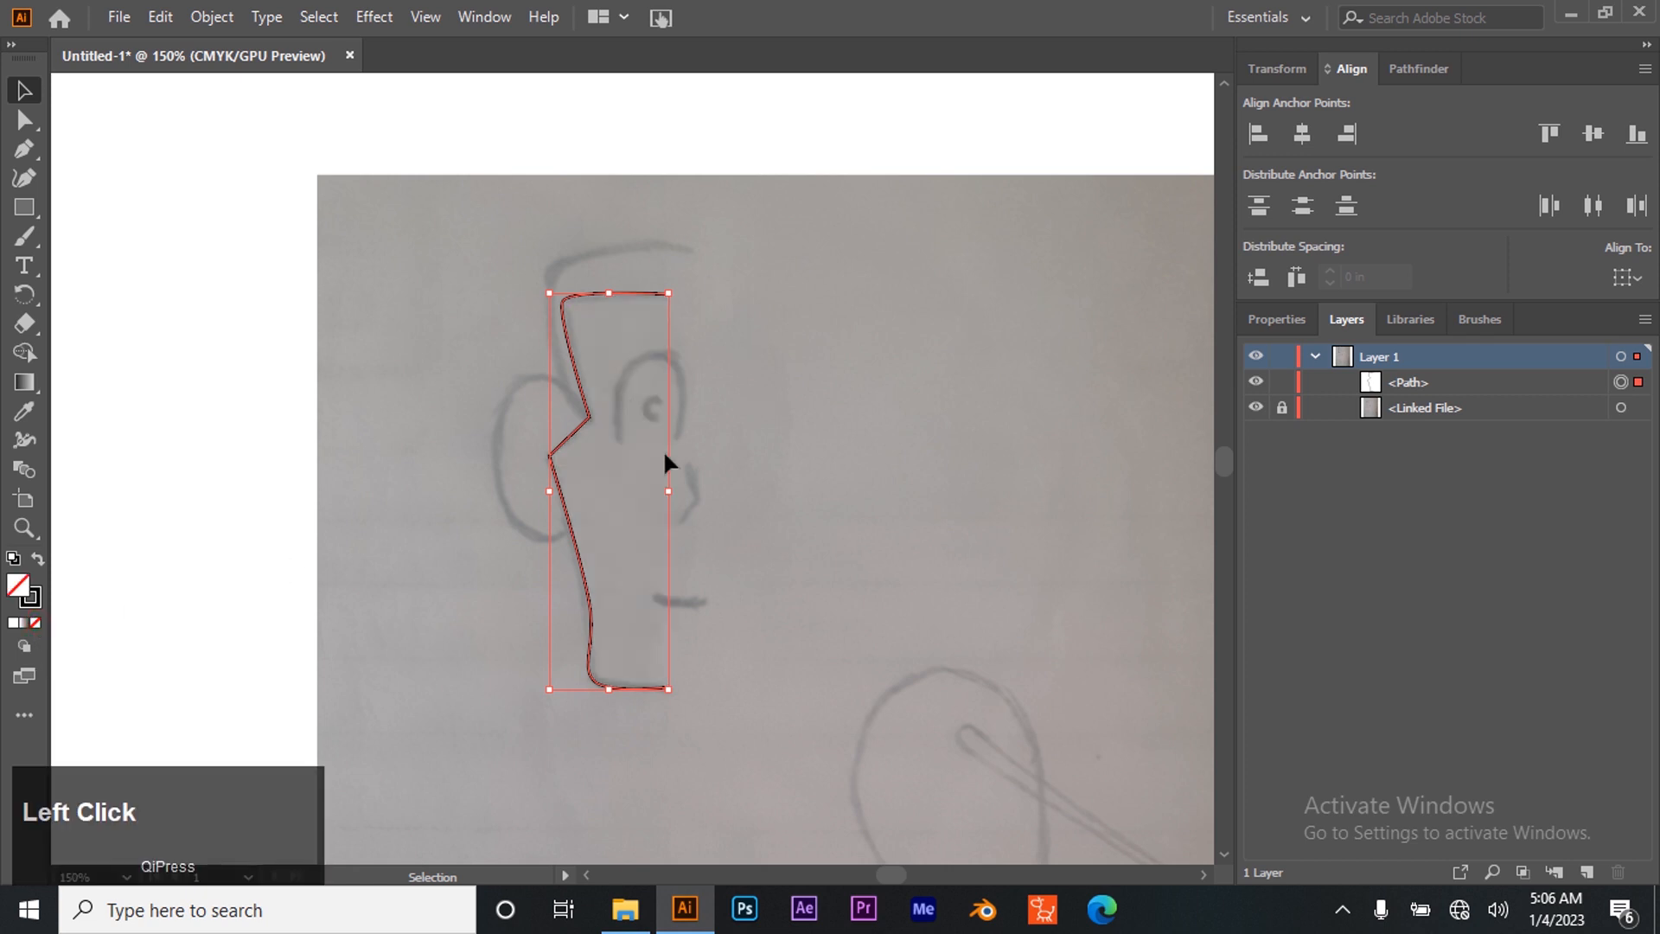
pyautogui.click(329, 460)
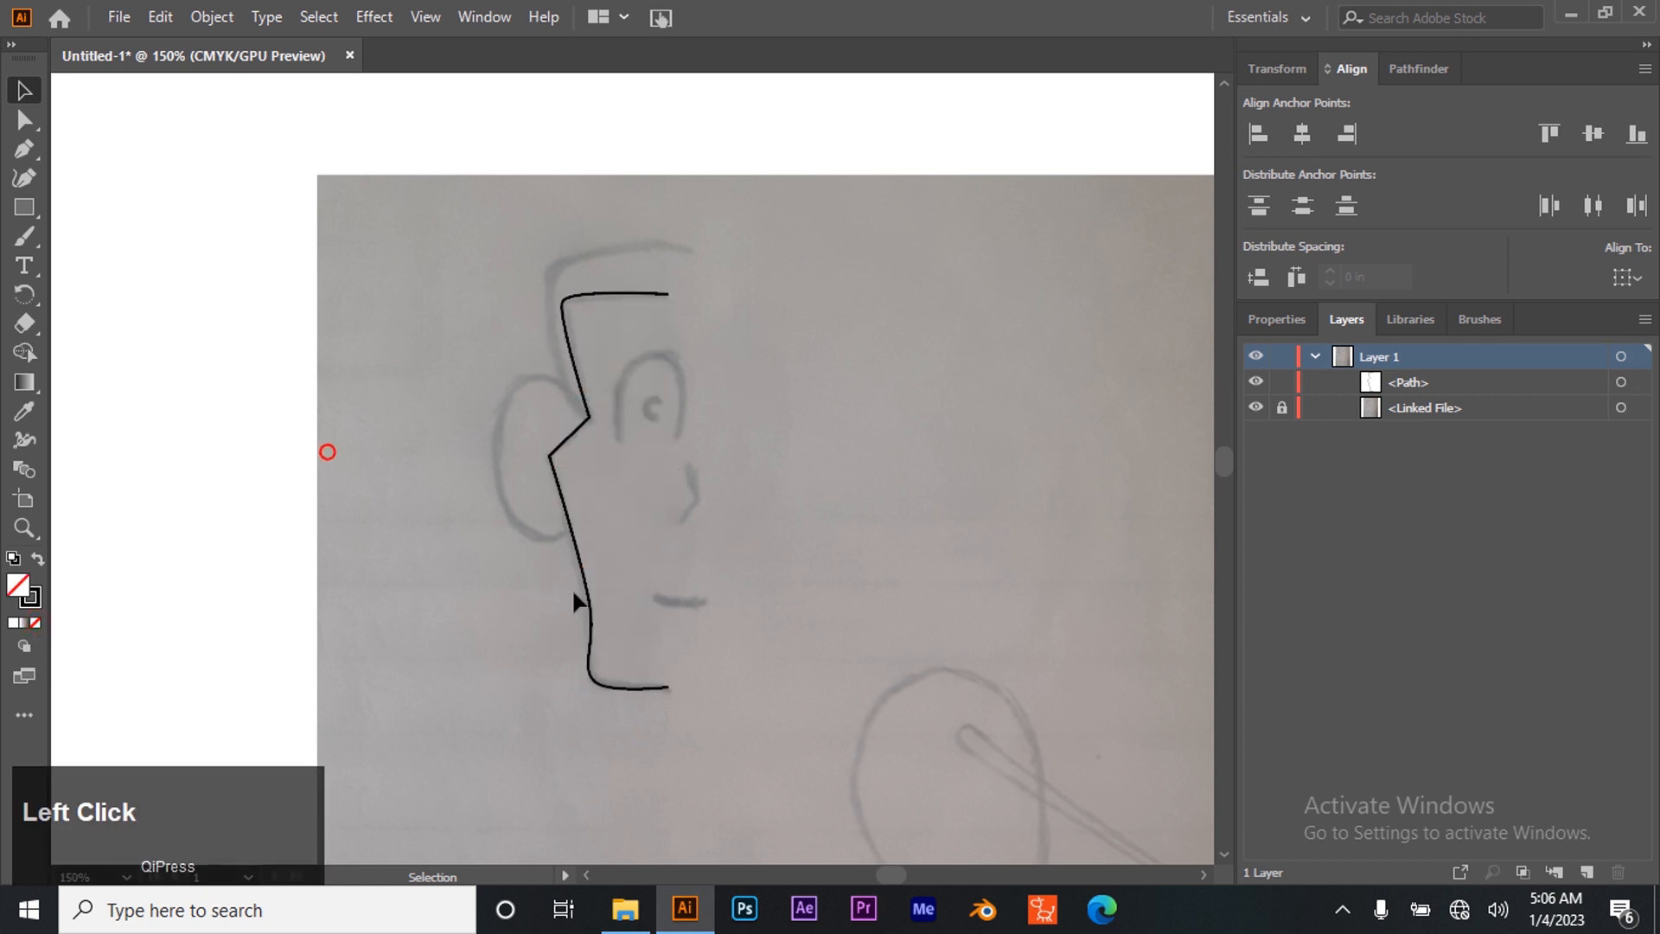
pyautogui.click(633, 293)
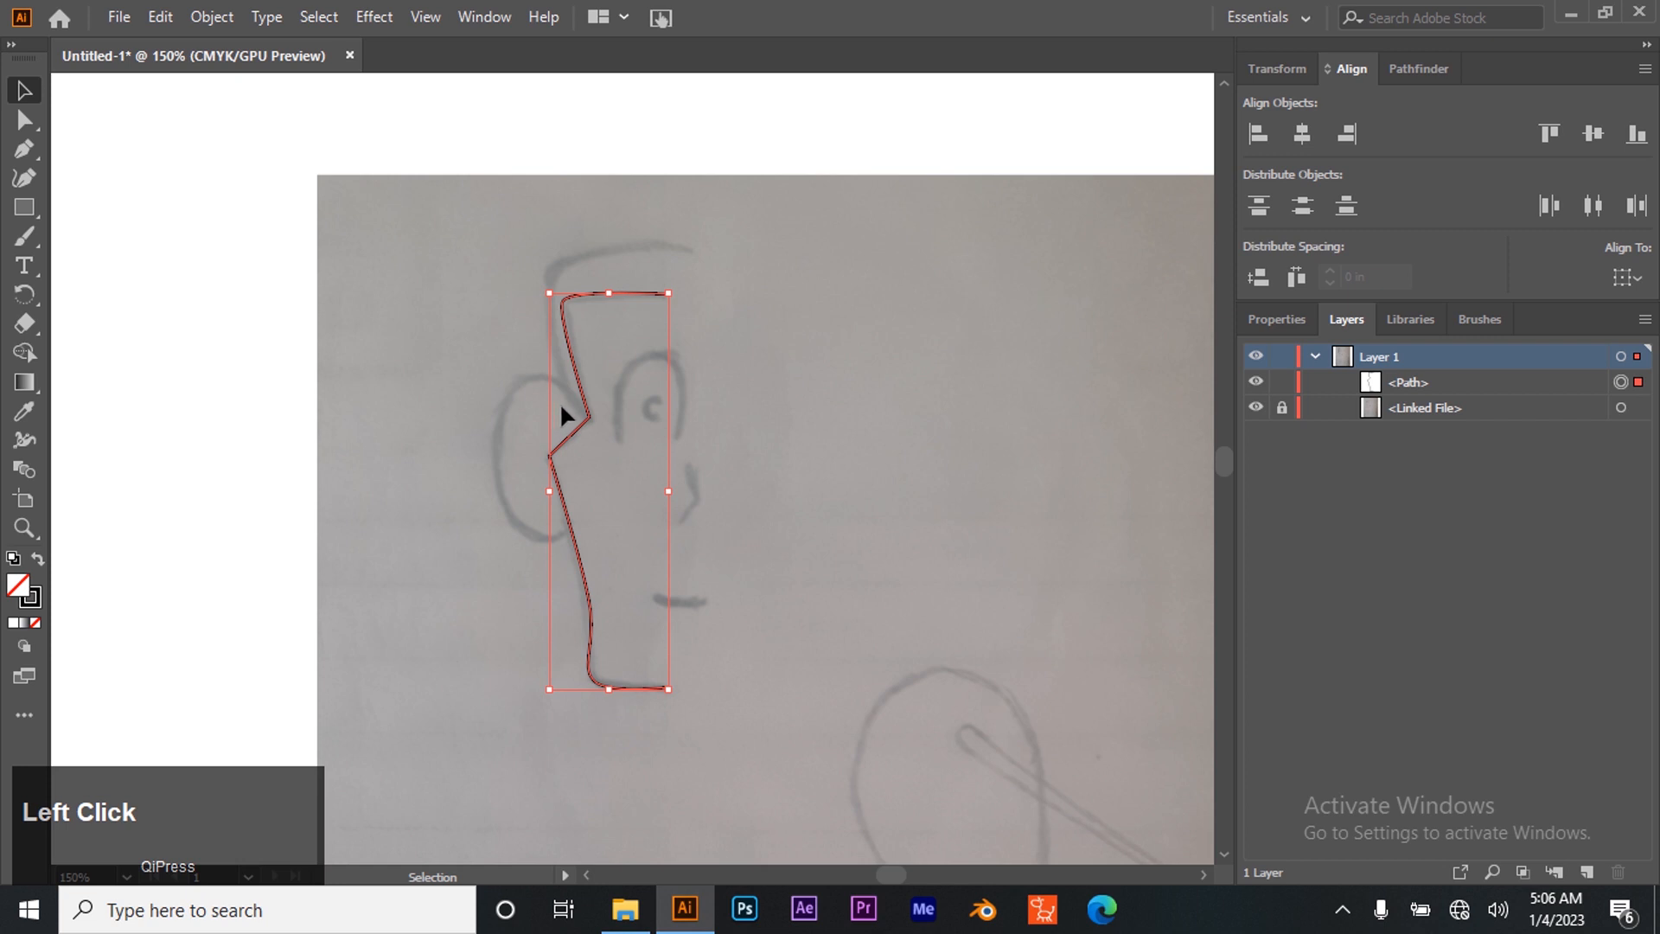
pyautogui.click(711, 332)
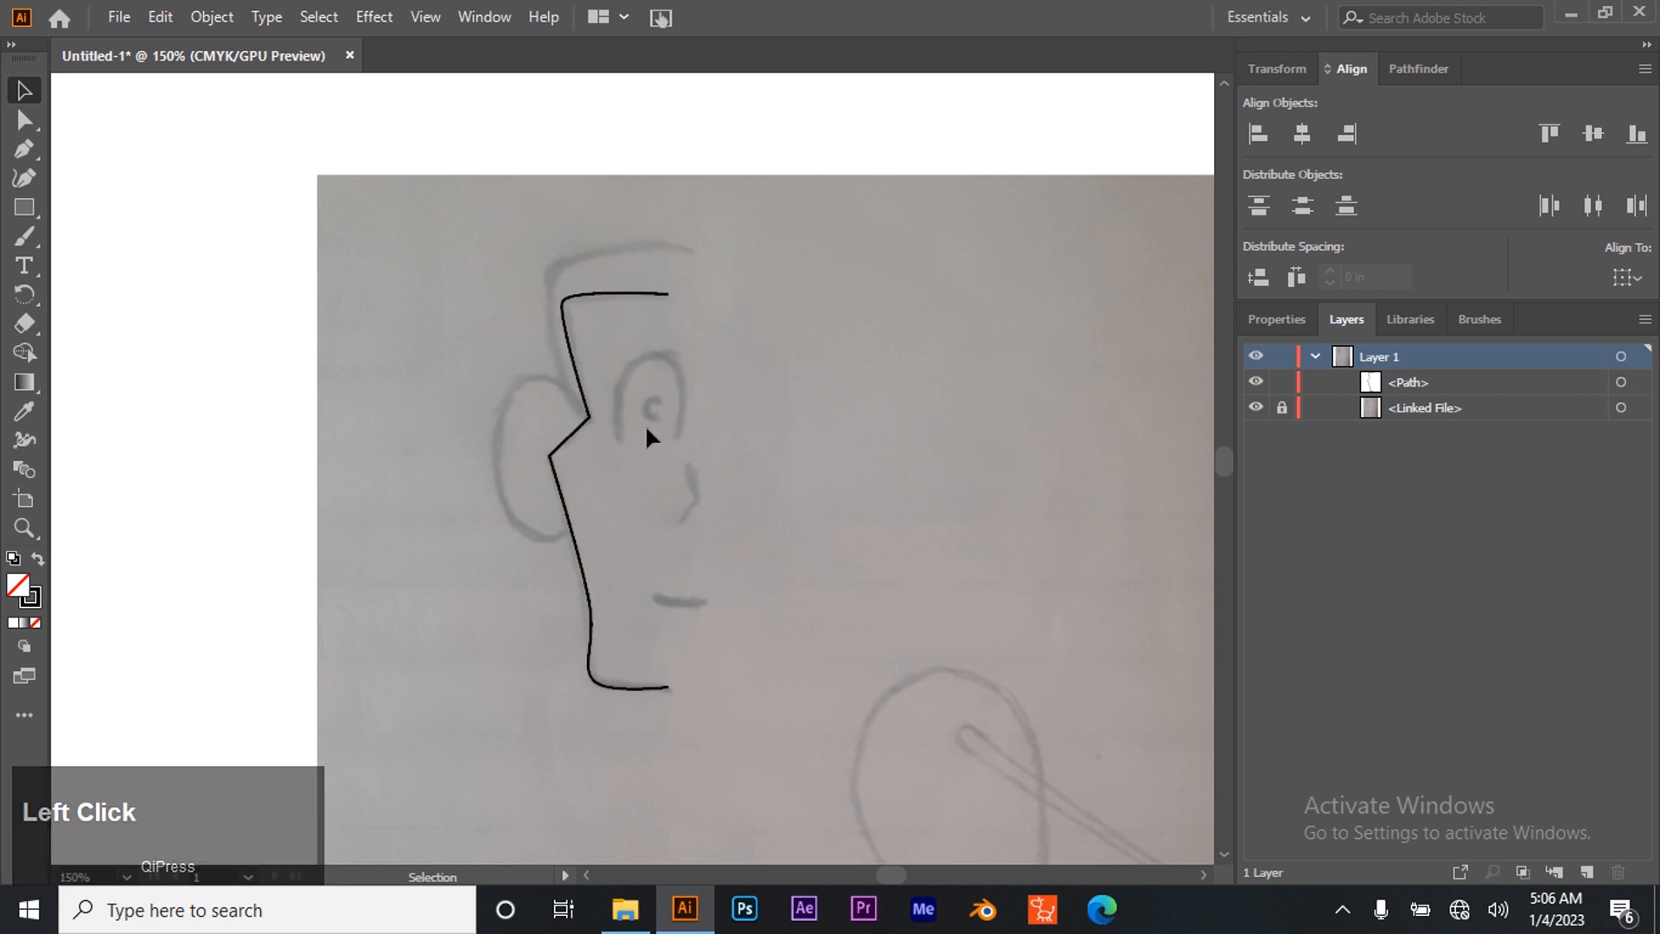
# Create a copy of the half-face path reflected across the vertical axis and move it beside the original so their open ends meet
pyautogui.click(579, 422)
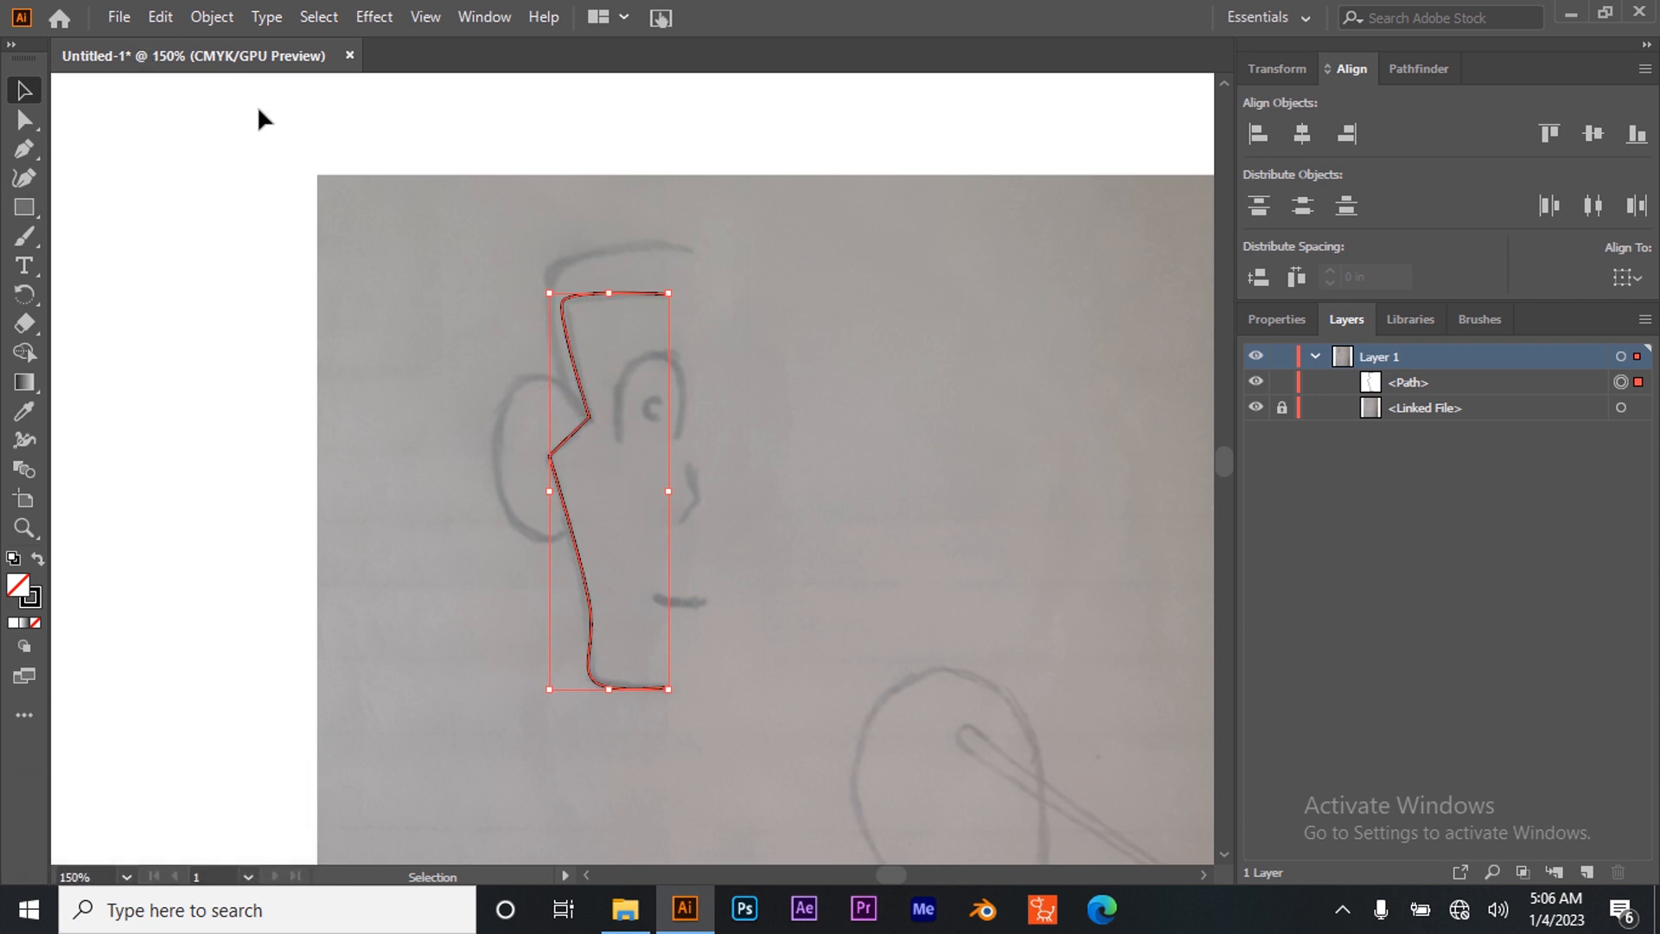
pyautogui.click(219, 18)
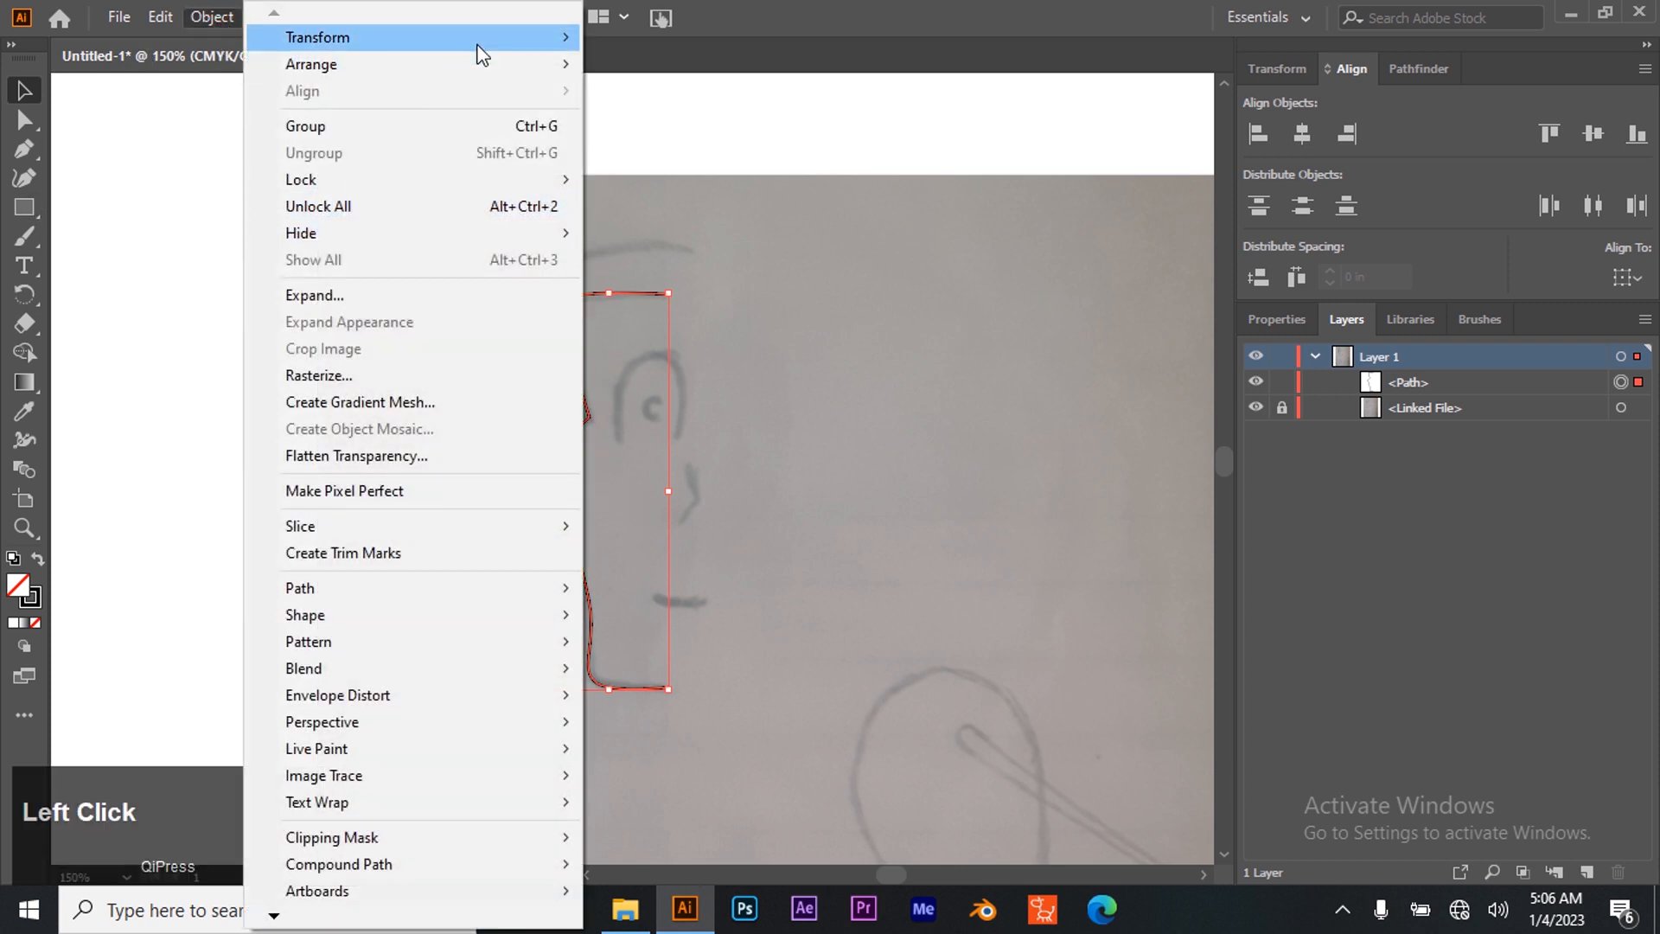
pyautogui.moveTo(508, 39)
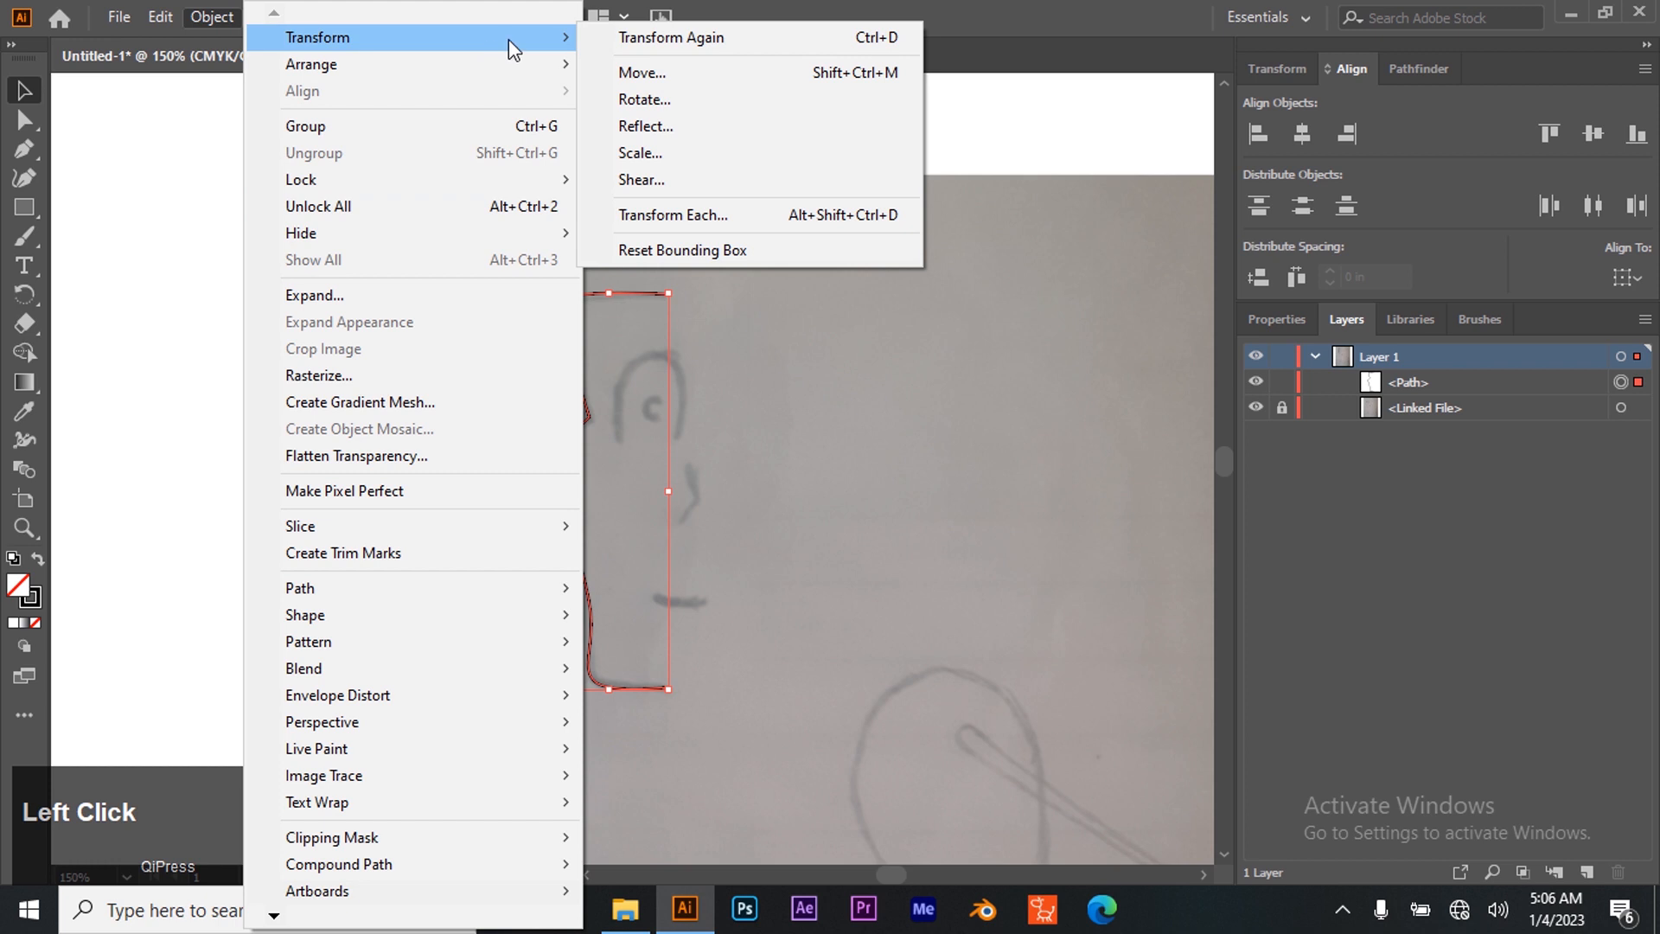
pyautogui.click(692, 136)
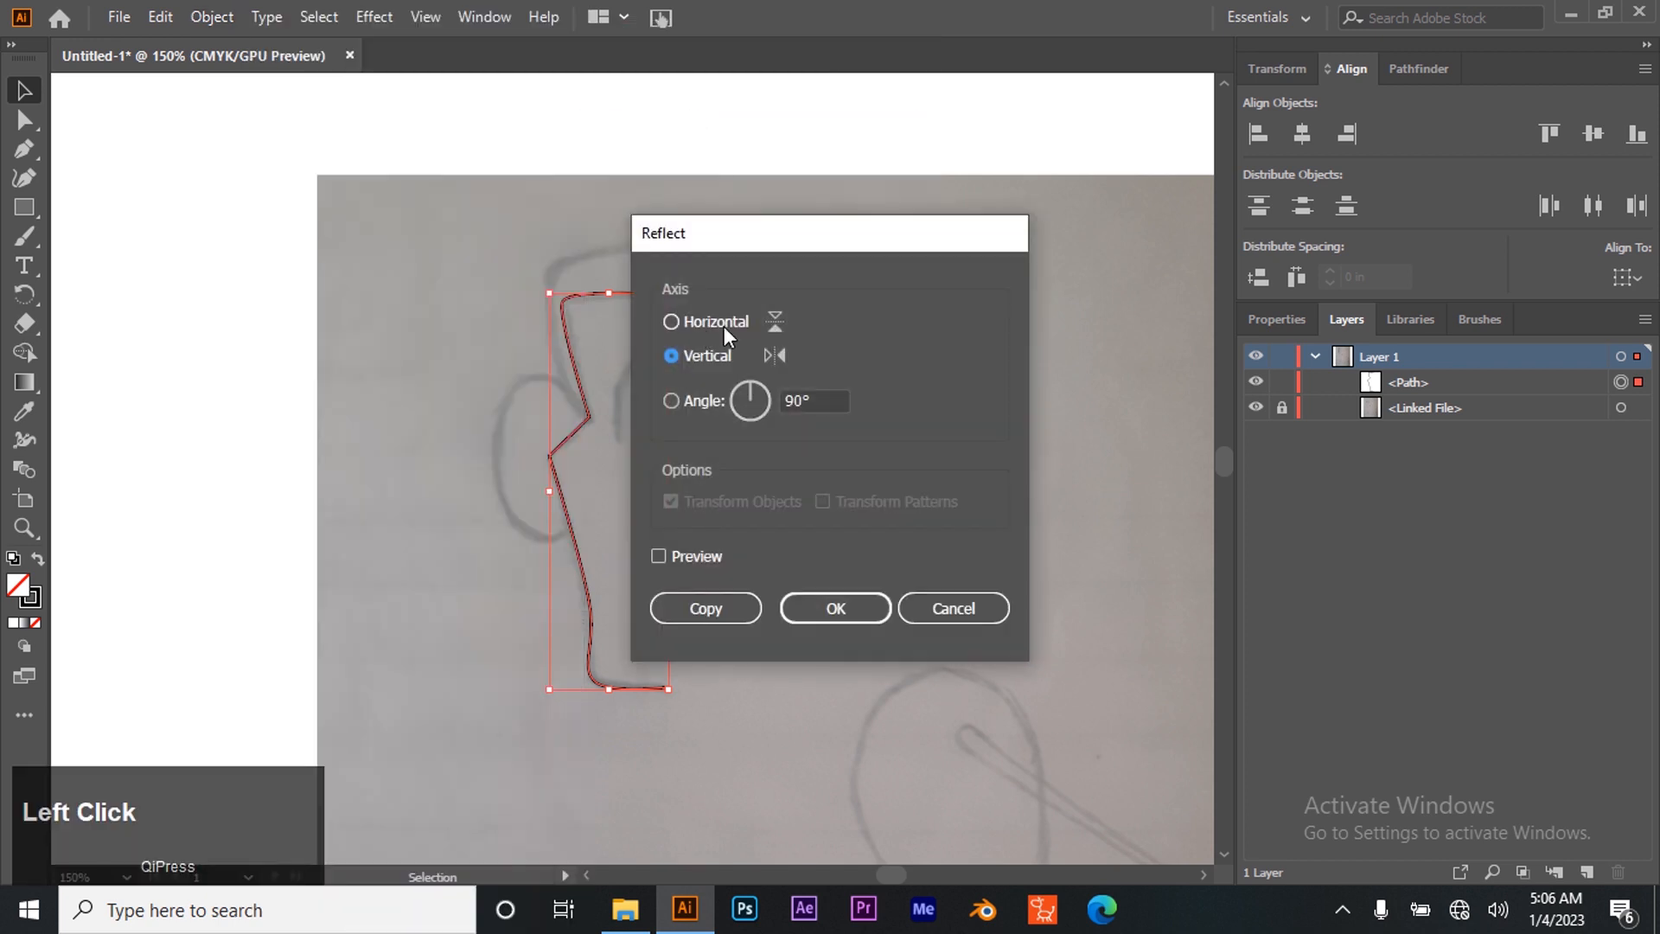
pyautogui.moveTo(749, 254); pyautogui.dragTo(995, 212)
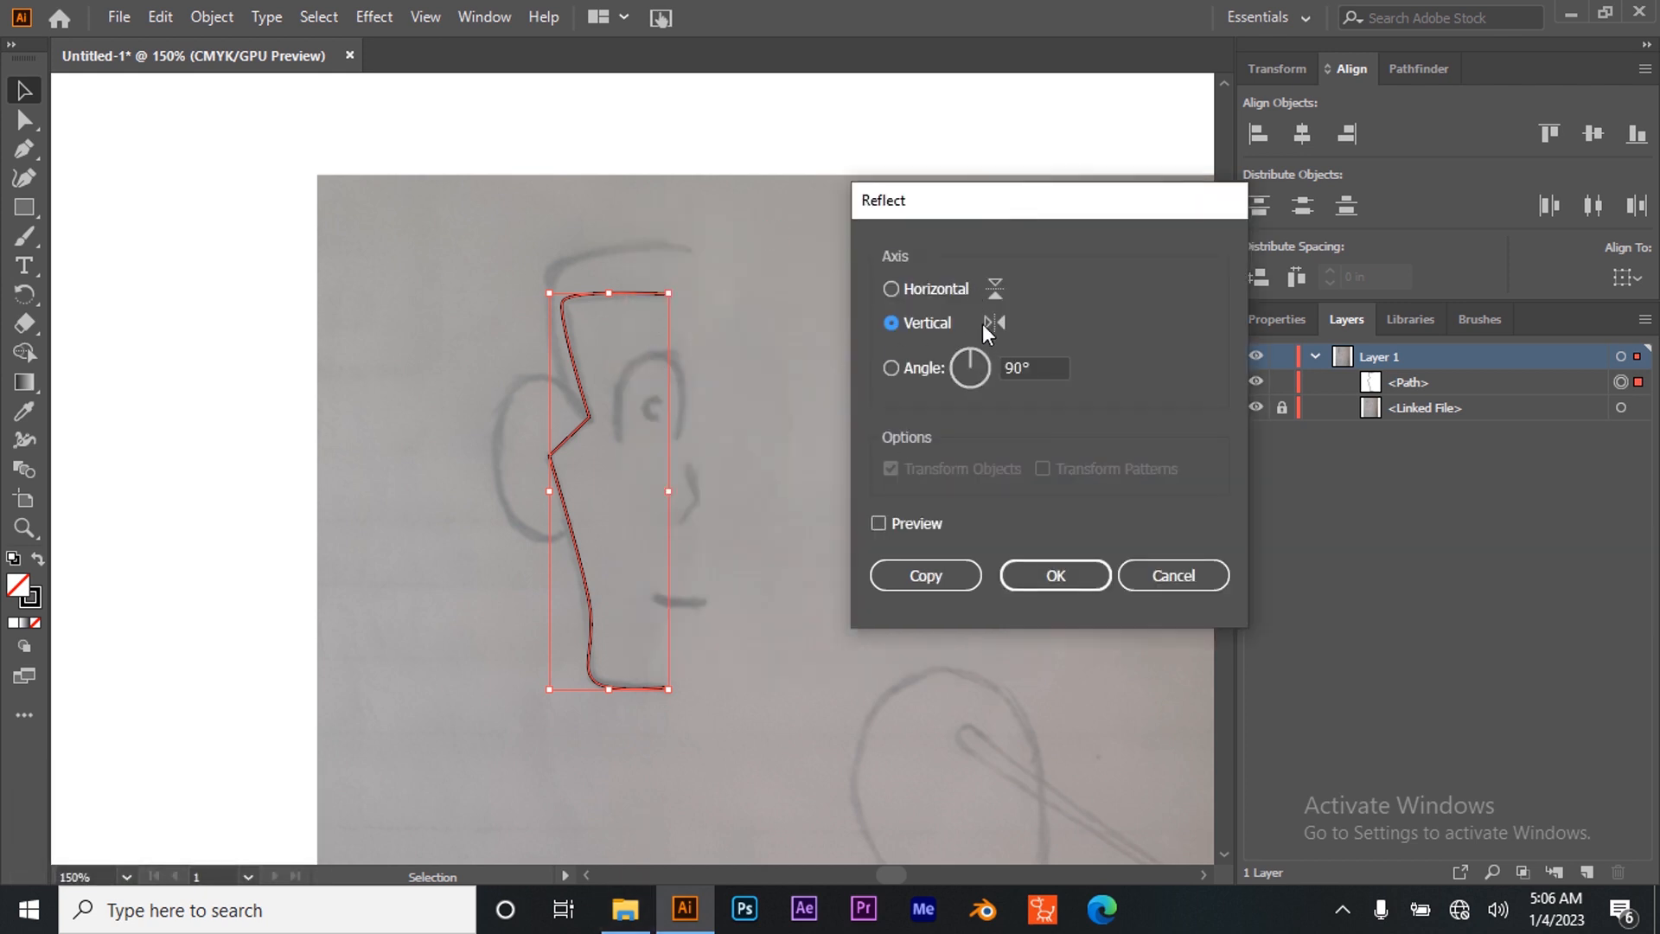
pyautogui.moveTo(994, 195); pyautogui.dragTo(889, 198)
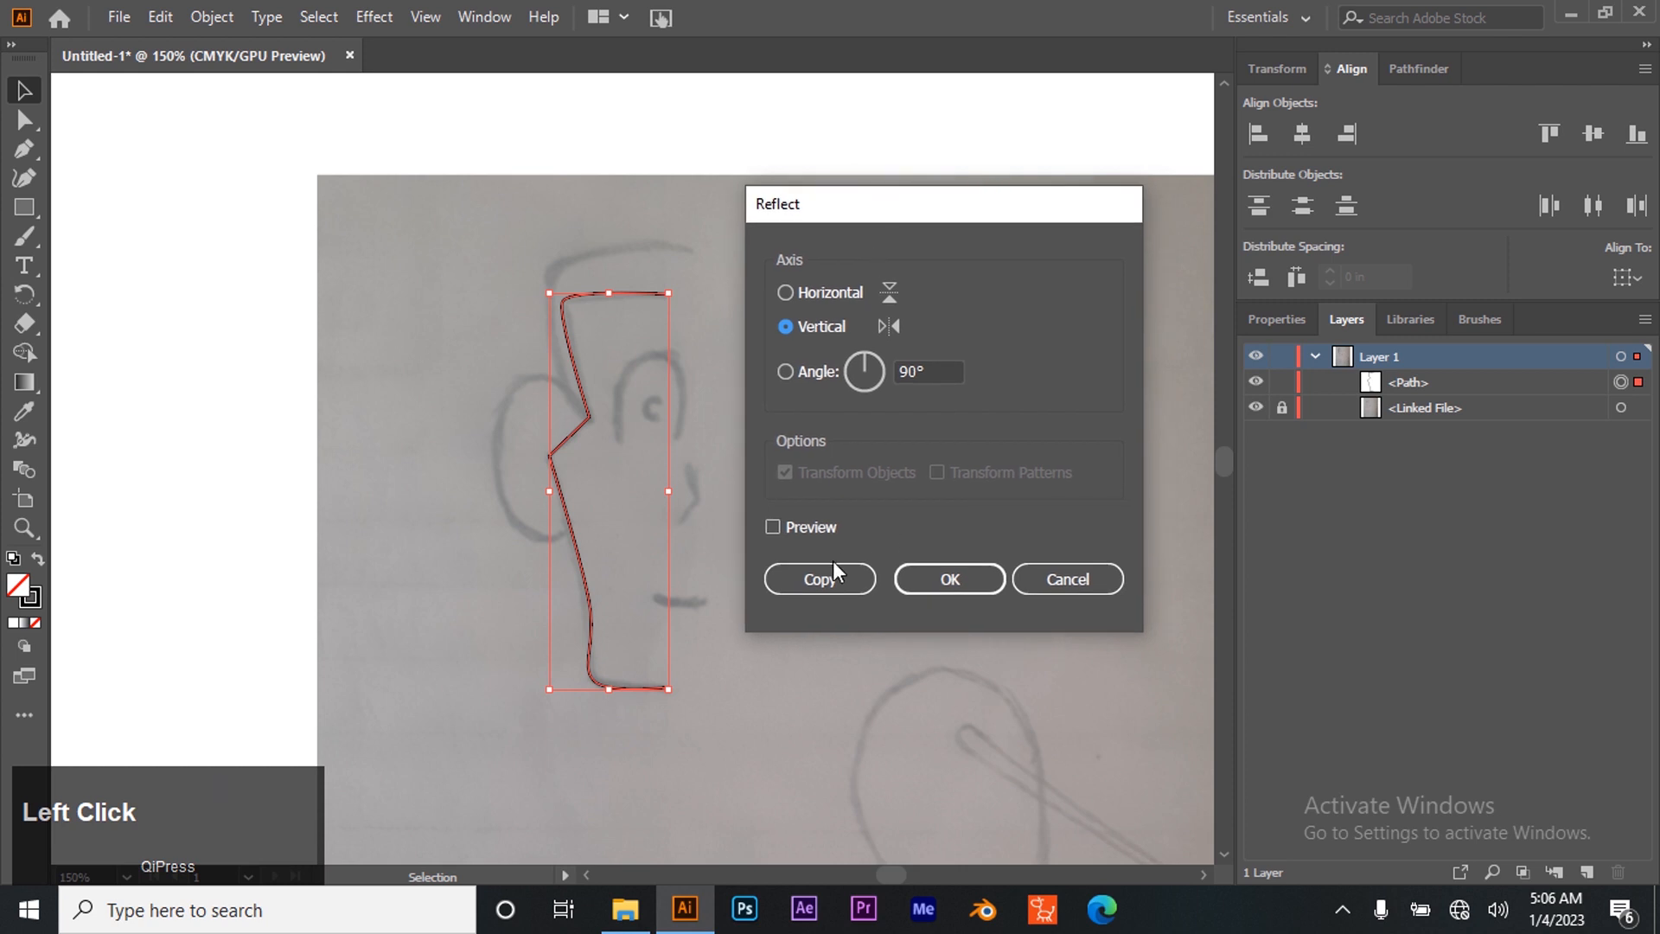
pyautogui.click(834, 584)
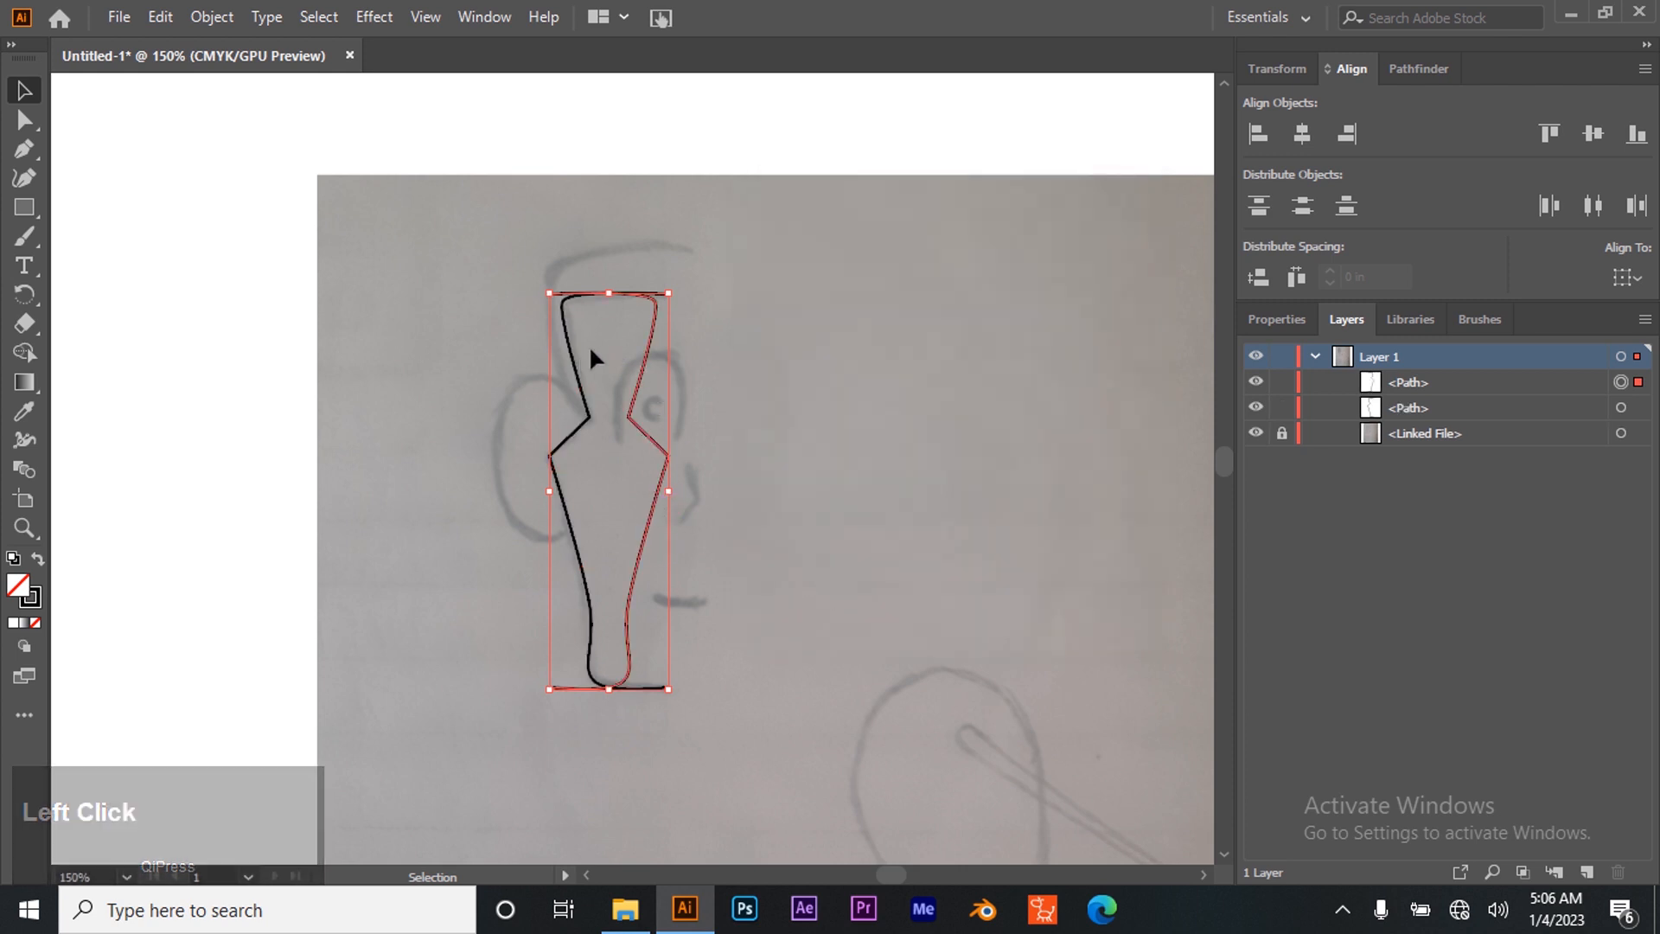
pyautogui.moveTo(652, 520); pyautogui.dragTo(764, 525)
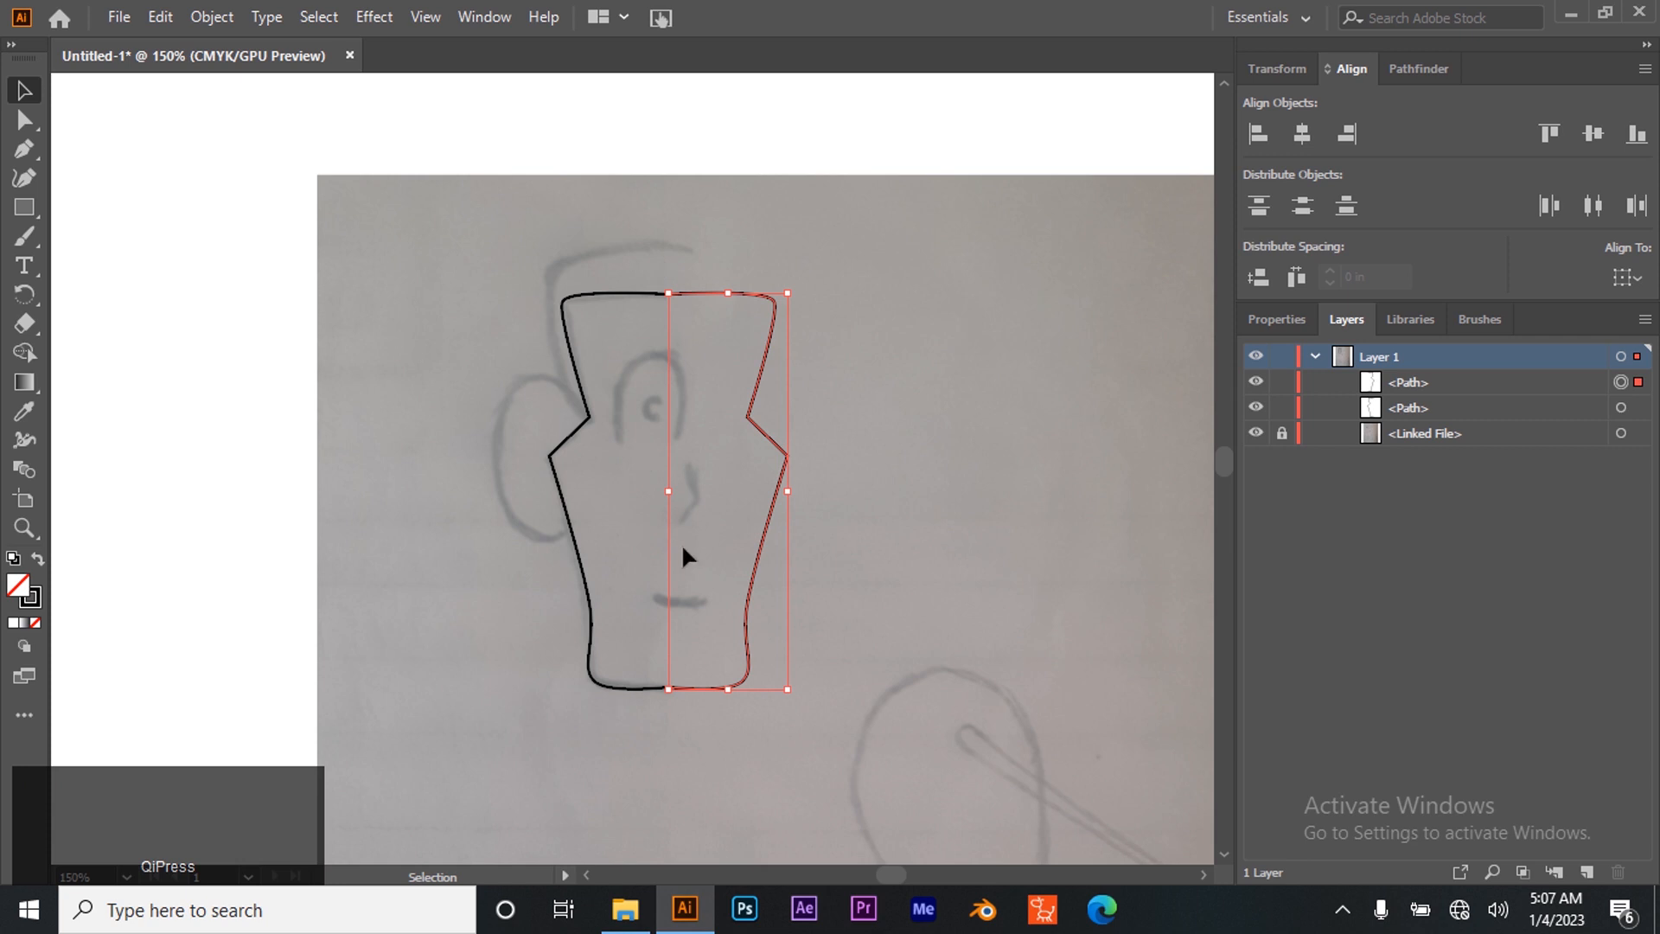
pyautogui.click(901, 657)
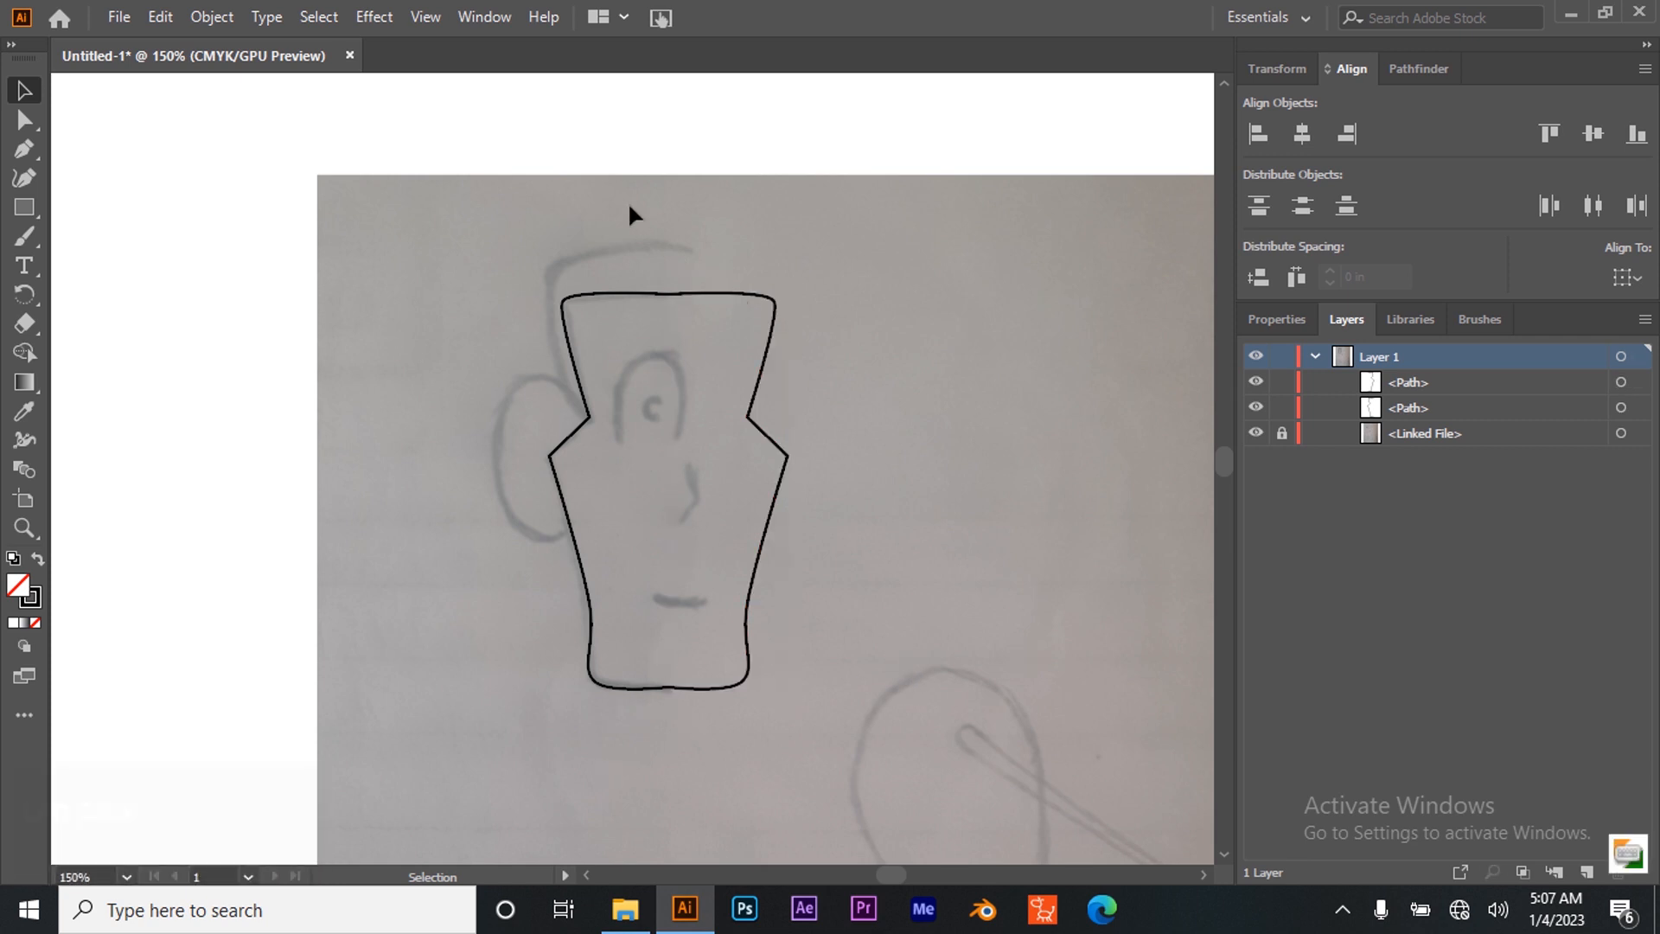
# Examine up close where the two half-face paths meet at the middle of the forehead
pyautogui.click(683, 298)
pyautogui.keyDown('shift'); pyautogui.click(636, 292); pyautogui.keyUp('shift')
pyautogui.click(631, 295)
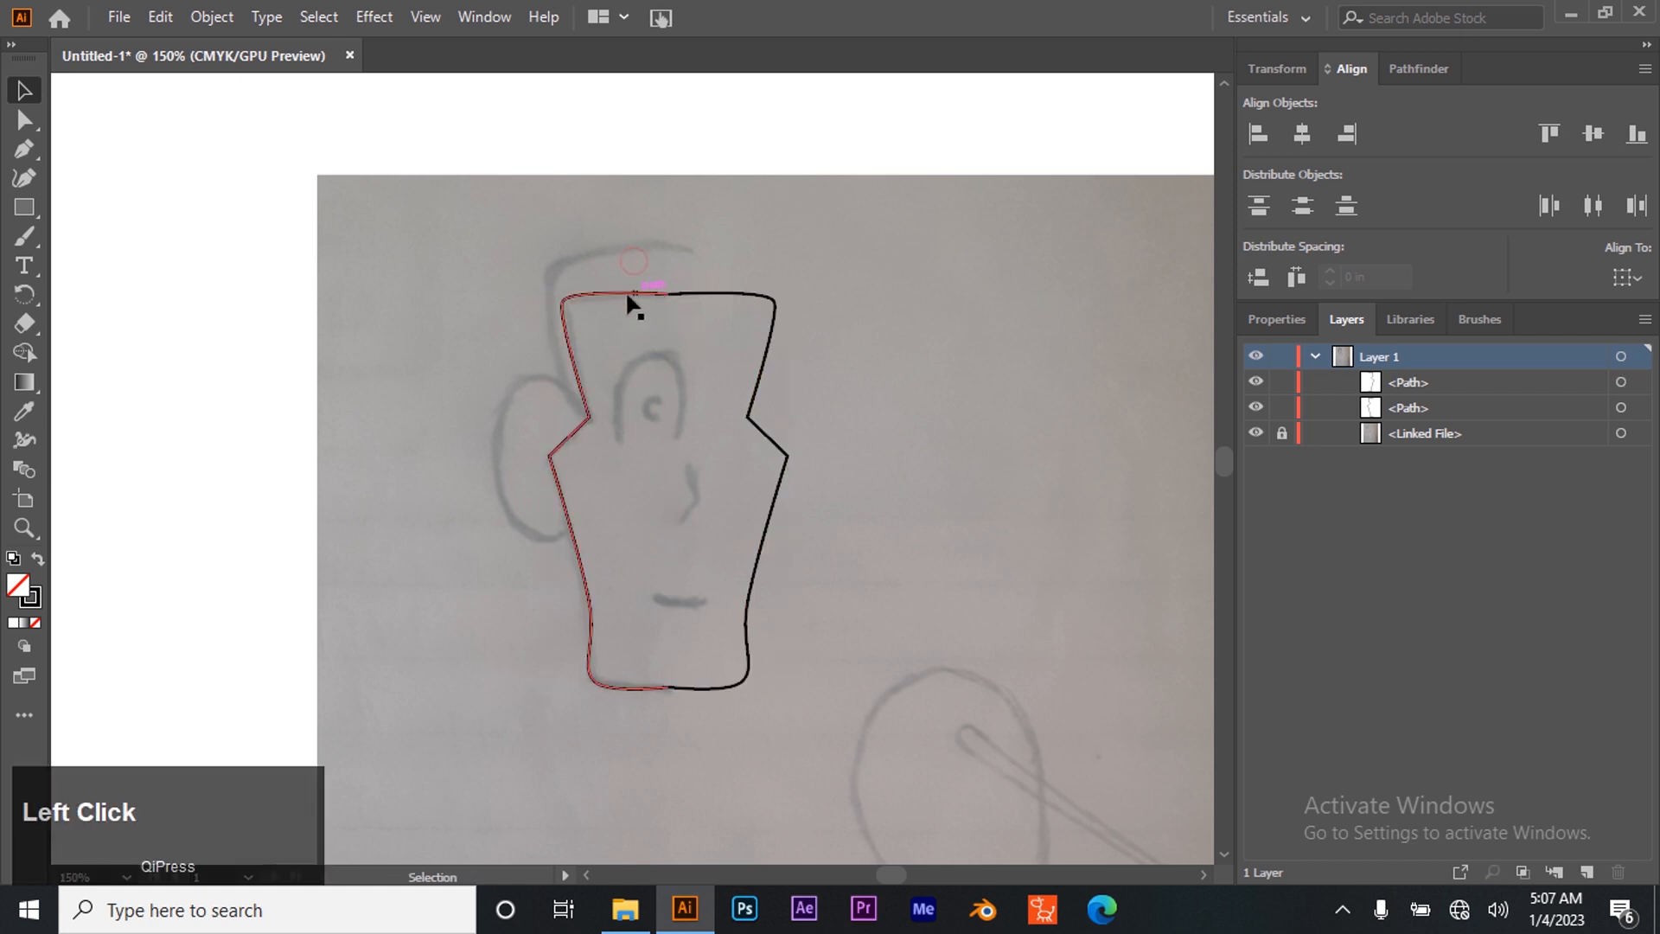
pyautogui.keyDown('shift'); pyautogui.click(723, 291); pyautogui.keyUp('shift')
pyautogui.click(544, 221)
pyautogui.click(23, 526)
pyautogui.click(663, 321)
pyautogui.click(609, 533)
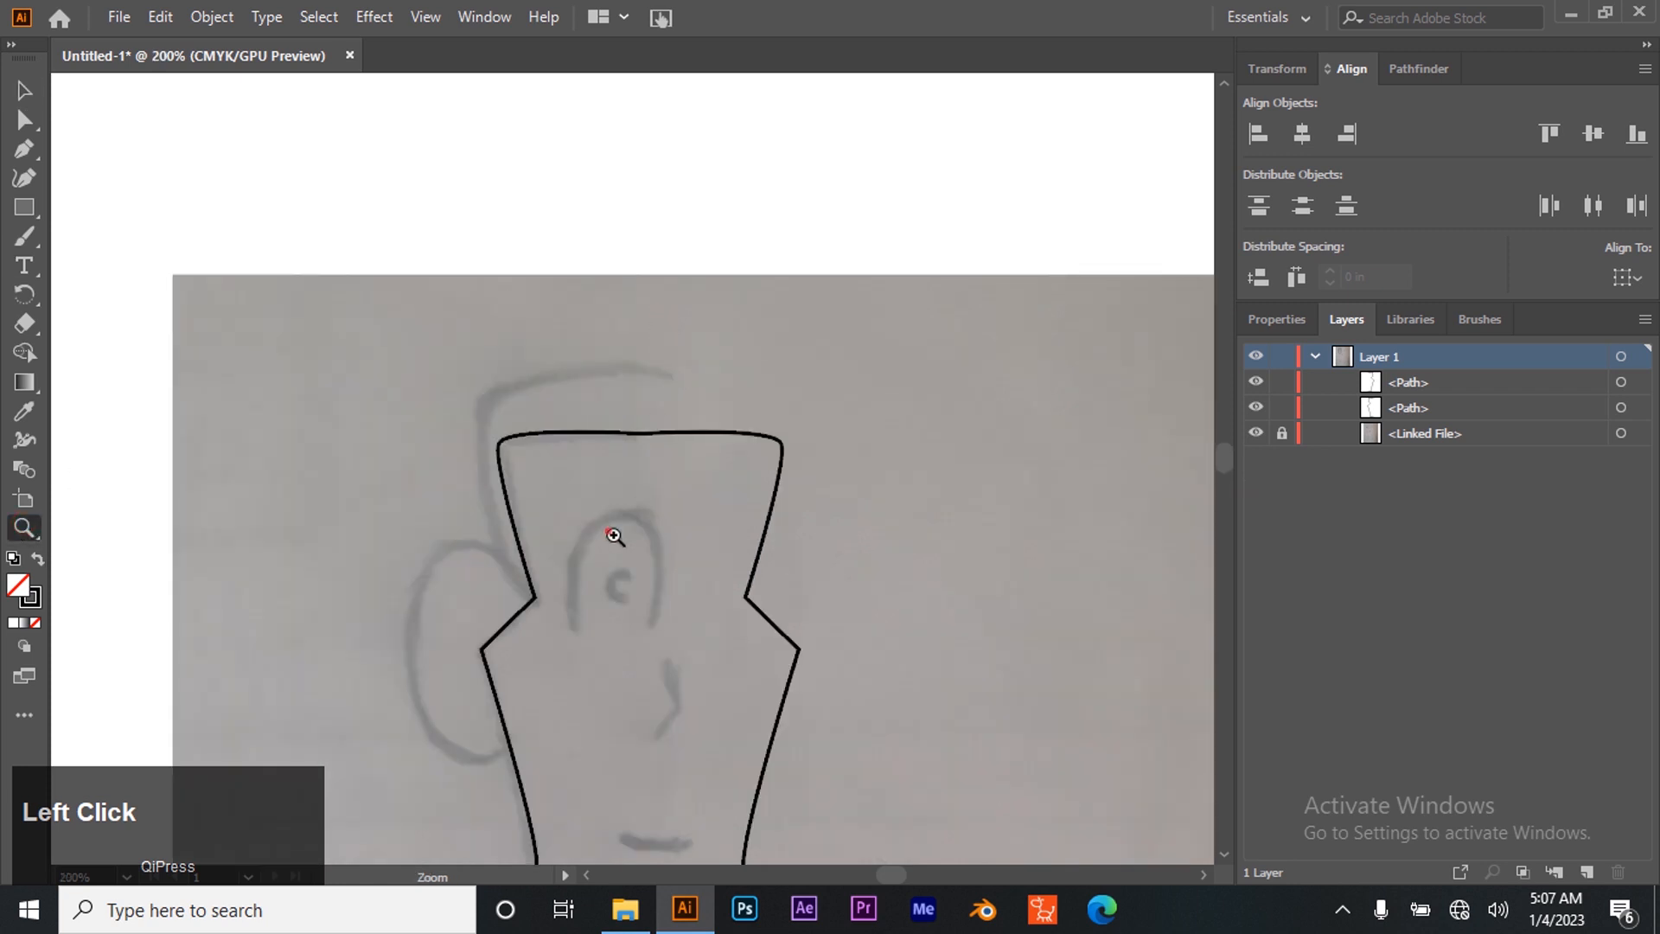
pyautogui.click(679, 500)
pyautogui.click(663, 258)
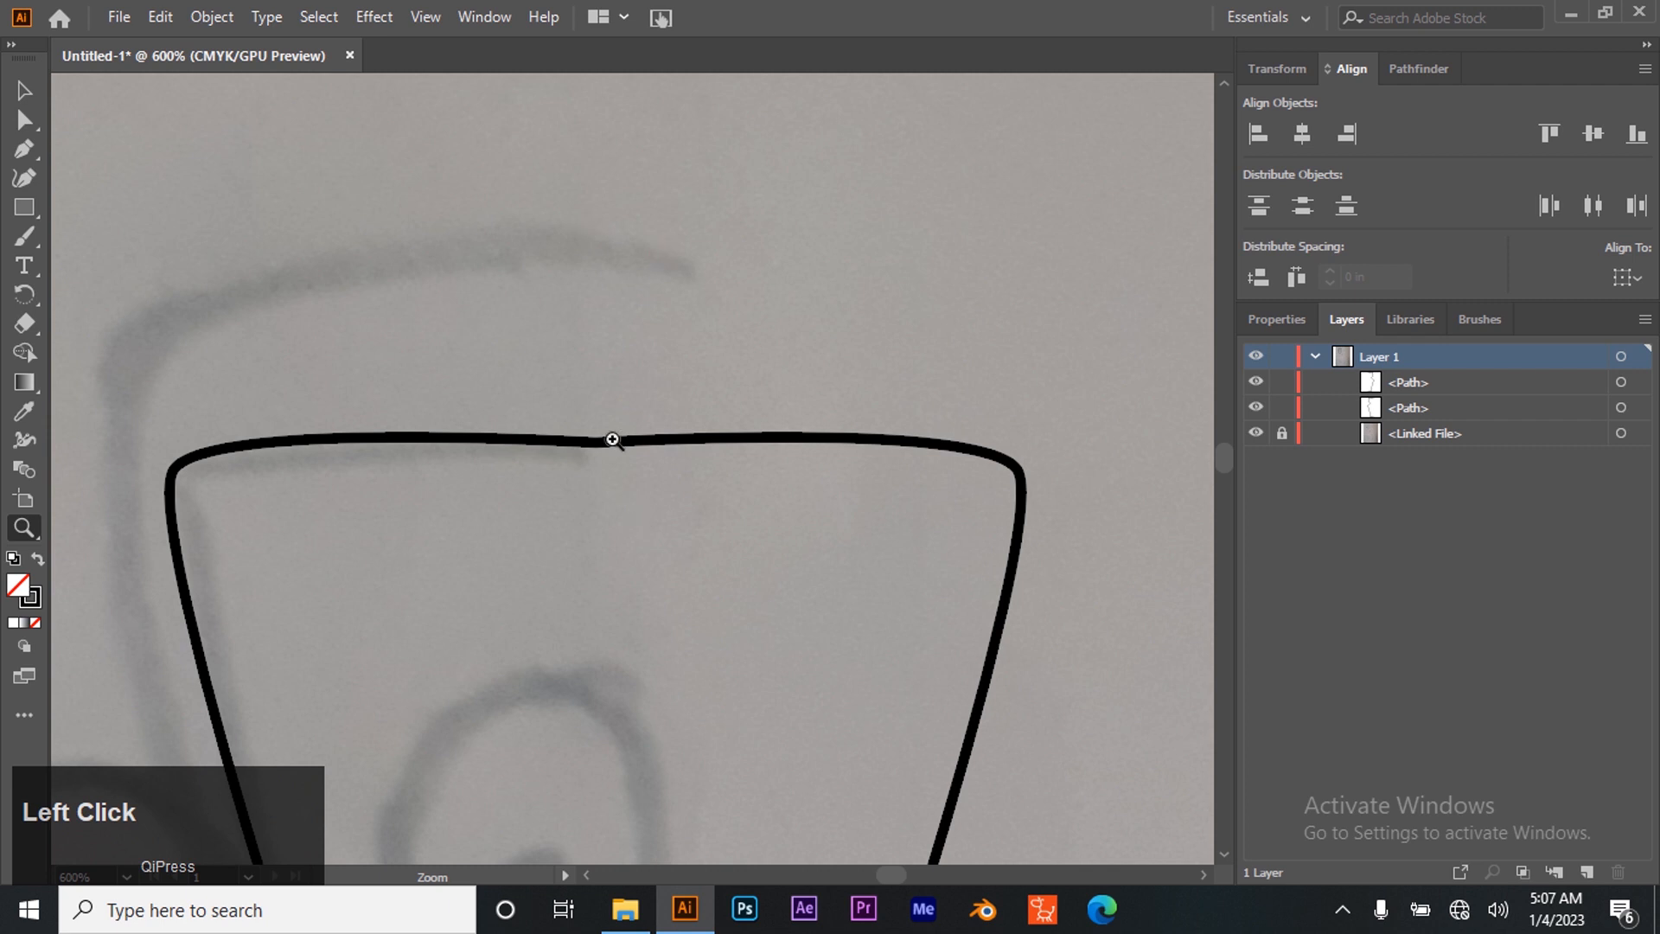
# Move the reflected half aside to open a gap at the forehead and select the two facing end points
pyautogui.click(25, 88)
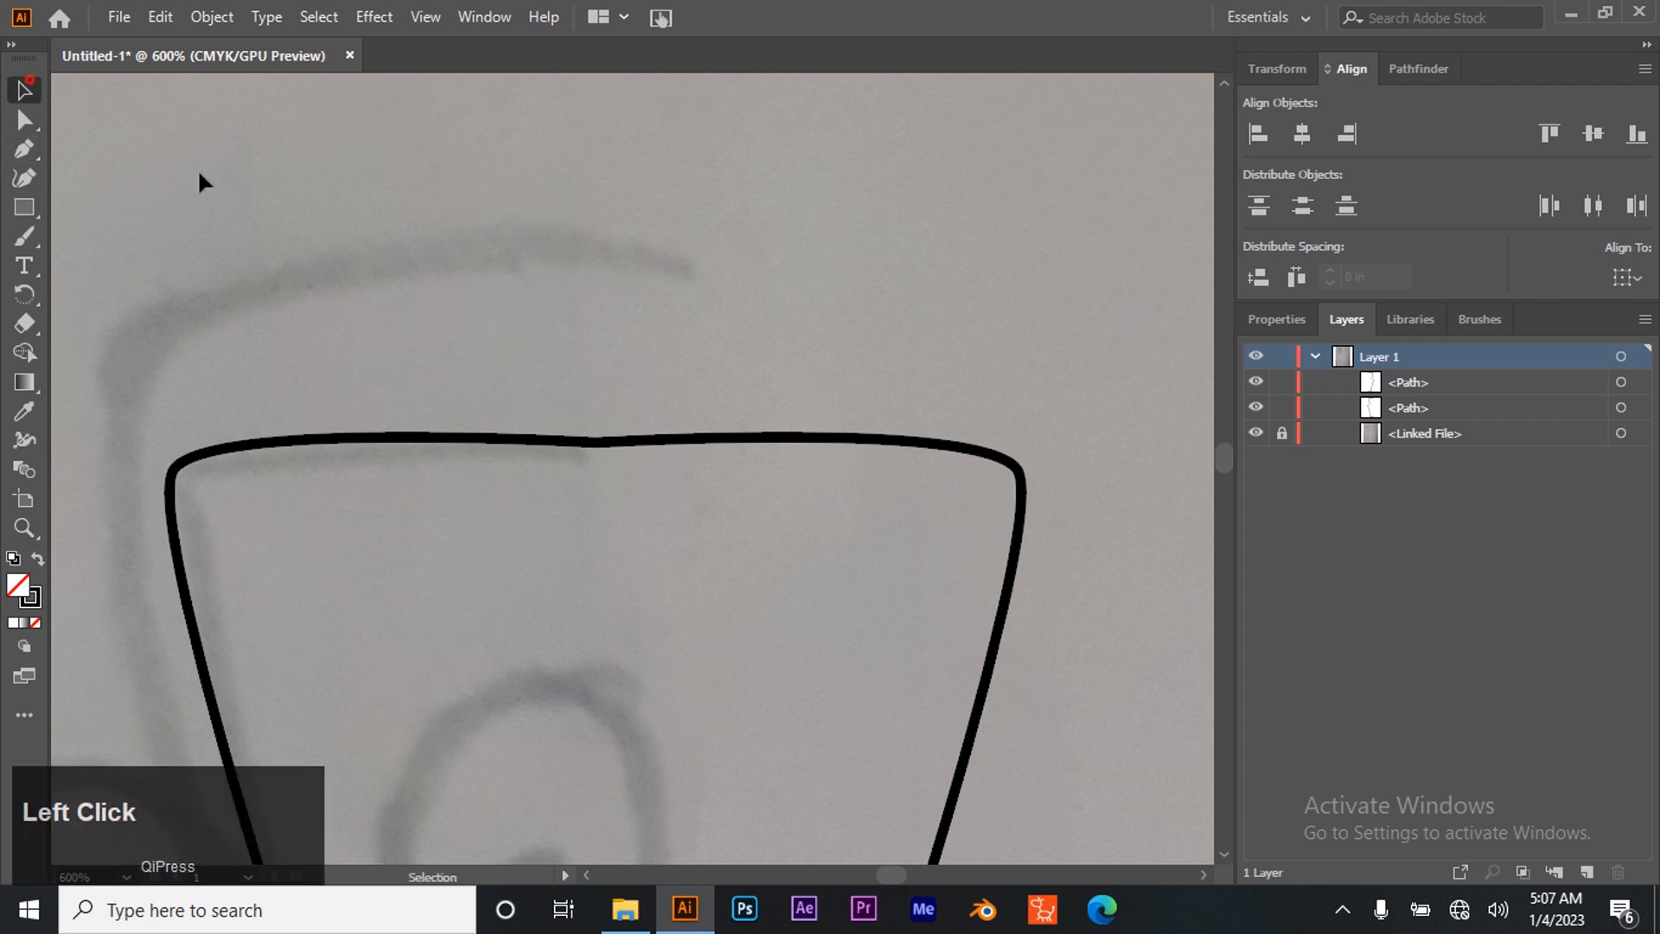
pyautogui.click(848, 435)
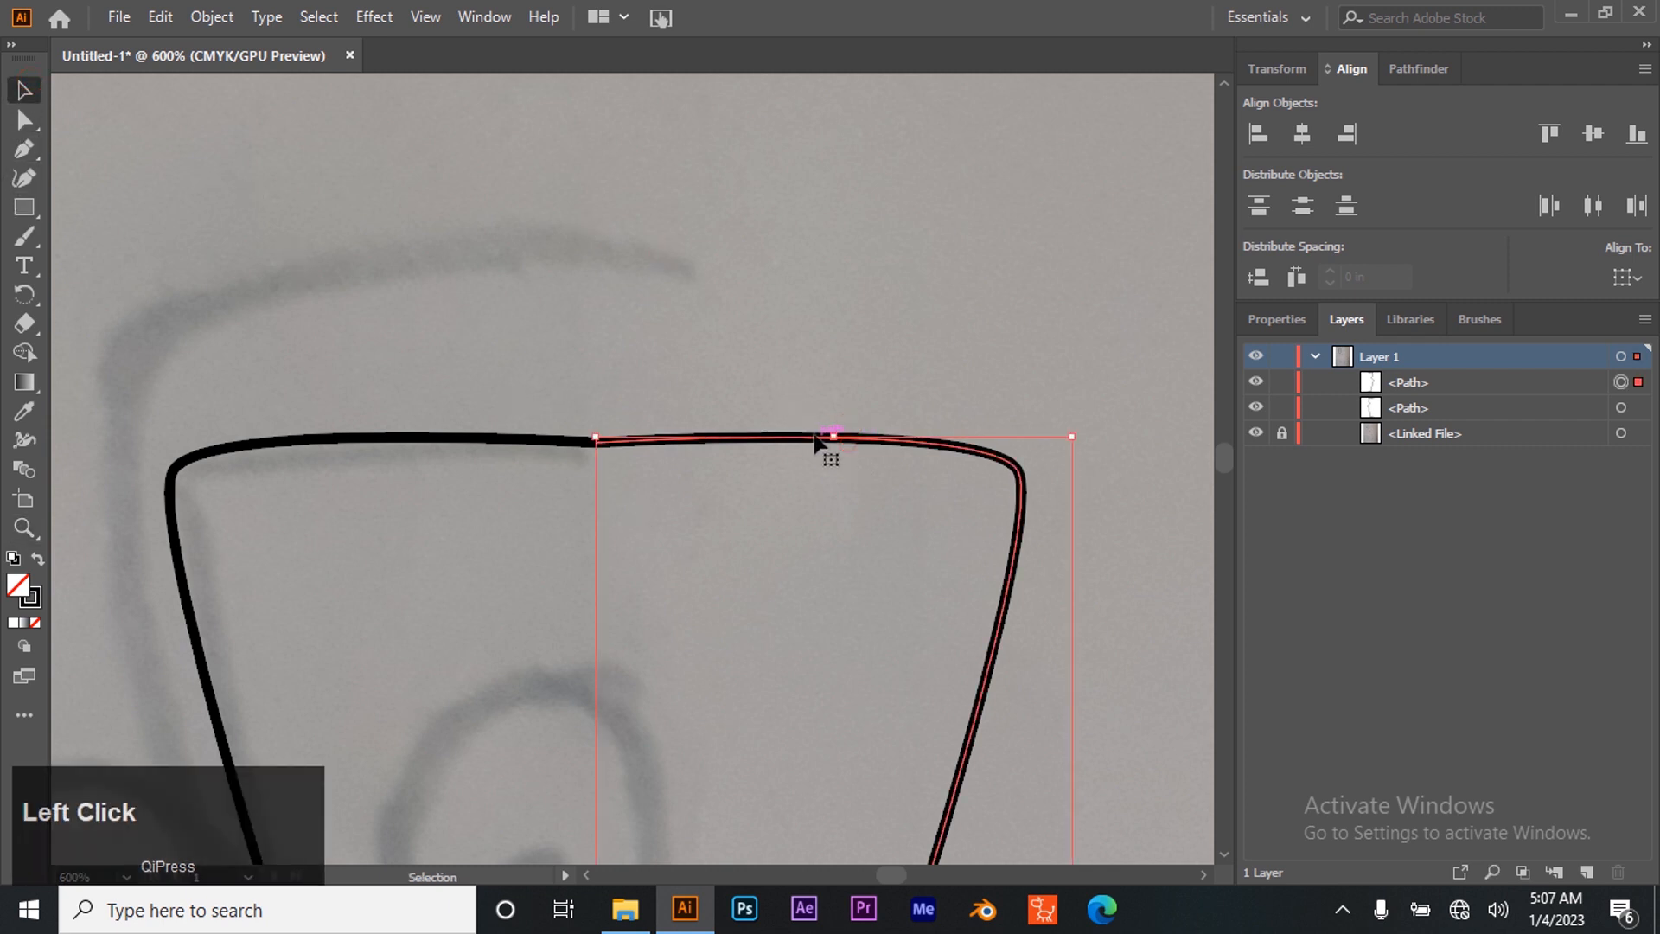
pyautogui.moveTo(829, 445); pyautogui.dragTo(835, 442)
pyautogui.hotkey('ctrl', 'z')
pyautogui.moveTo(1027, 491); pyautogui.dragTo(1078, 481)
pyautogui.click(890, 374)
pyautogui.click(22, 147)
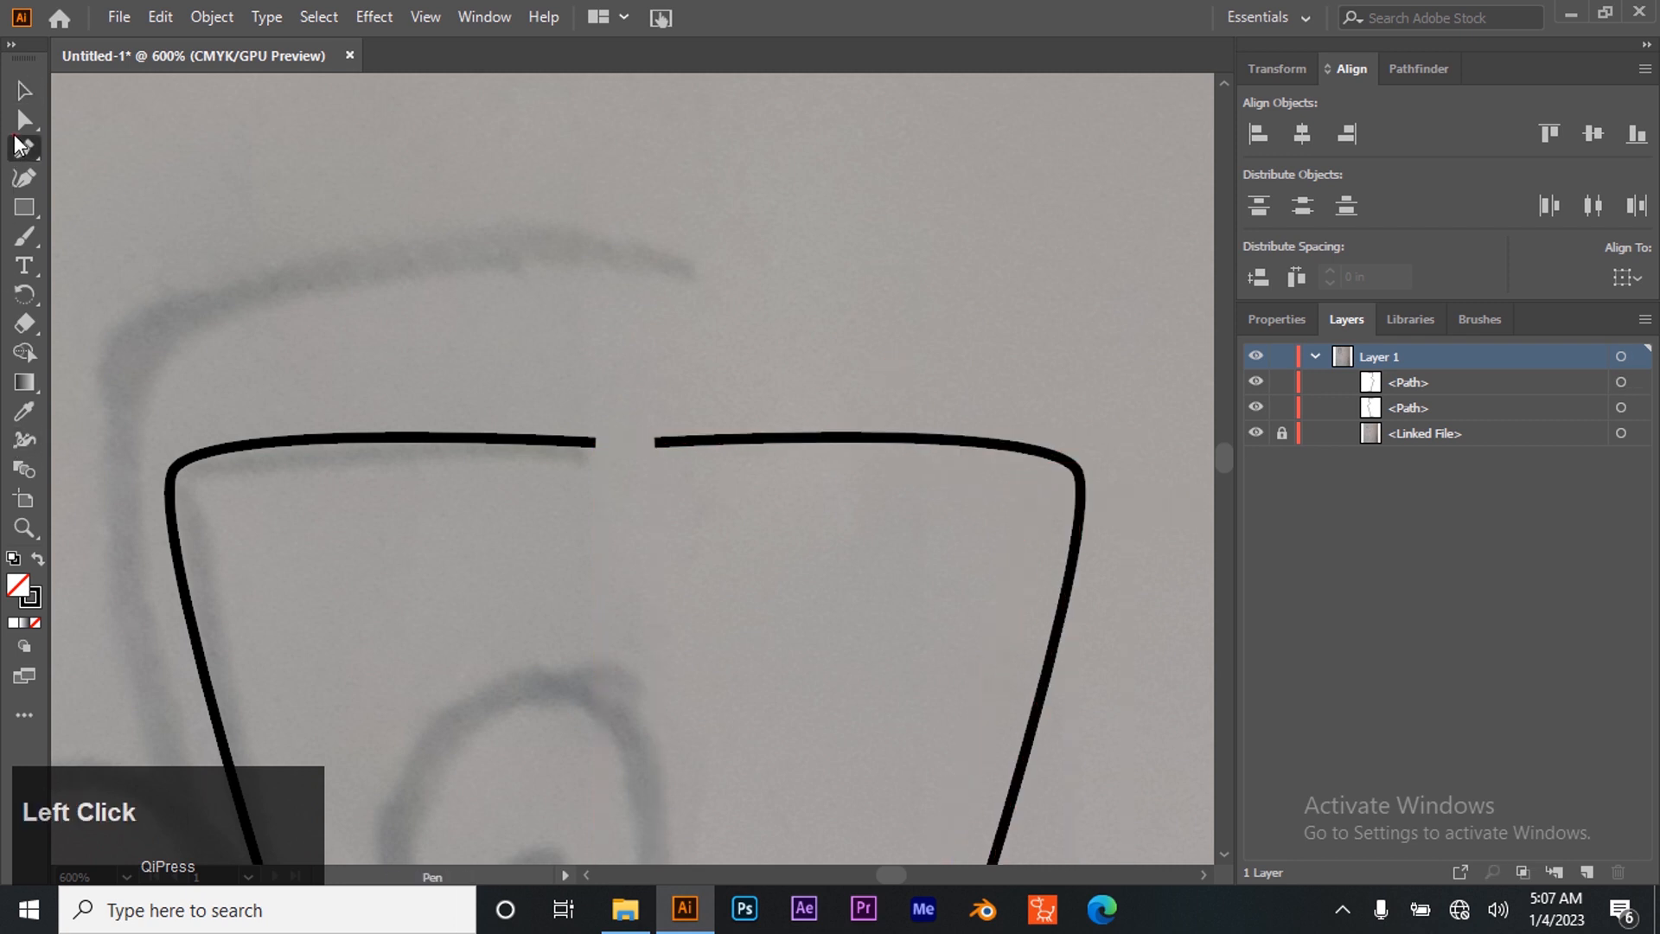
pyautogui.click(24, 119)
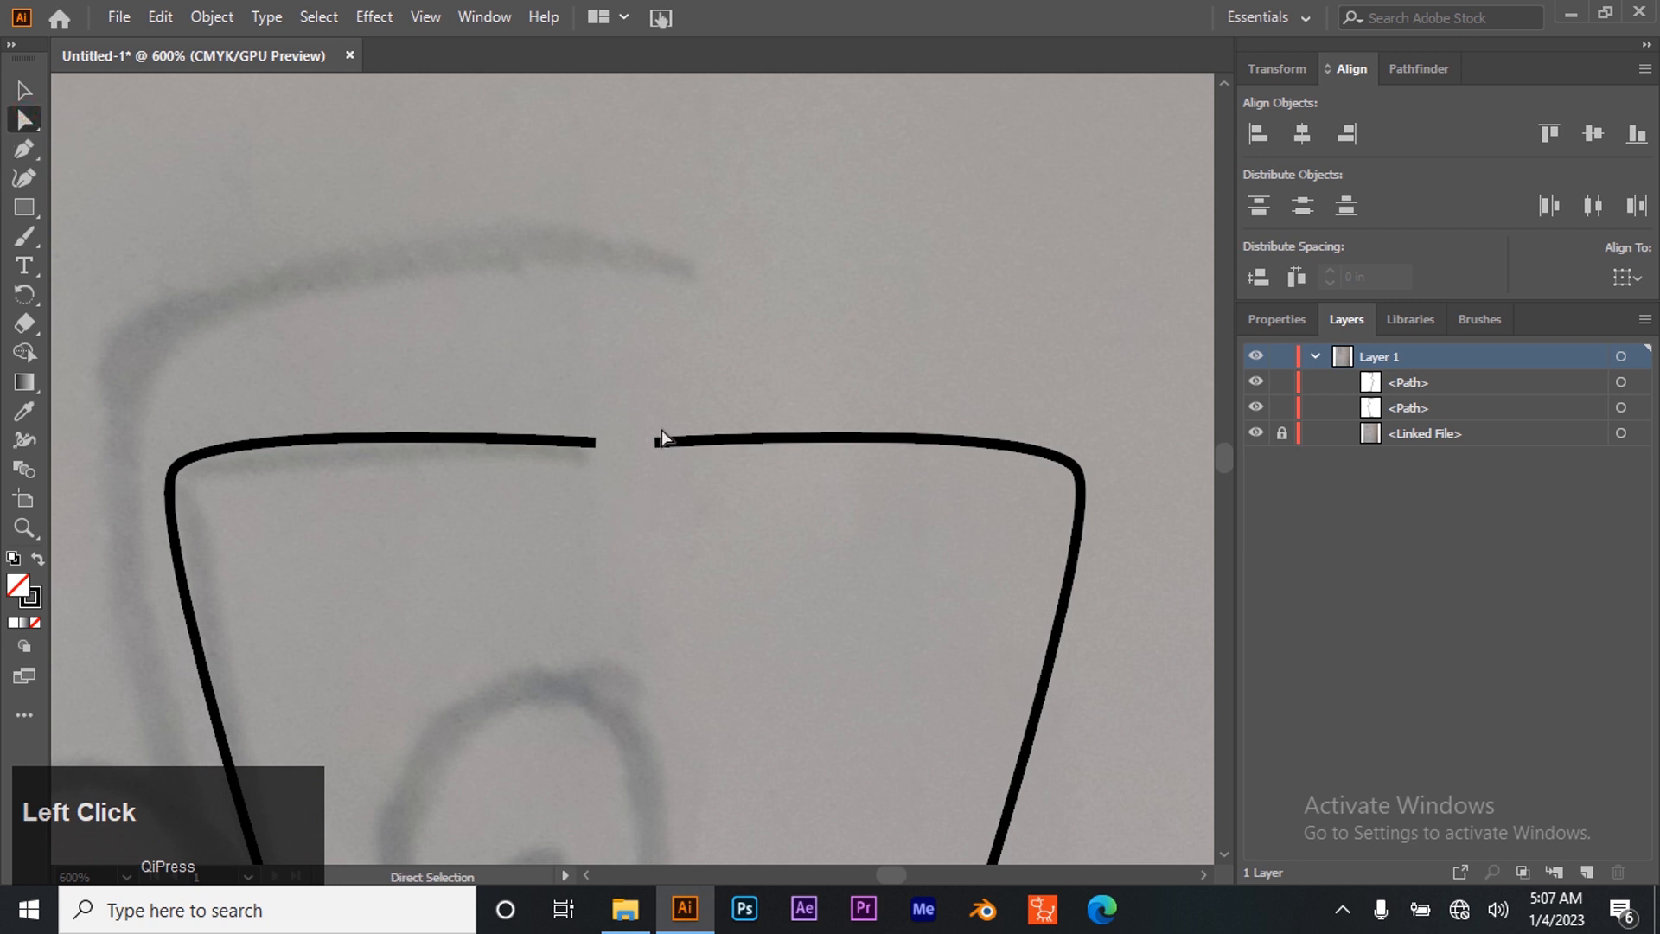
pyautogui.click(655, 442)
pyautogui.keyDown('shift'); pyautogui.click(595, 440); pyautogui.keyUp('shift')
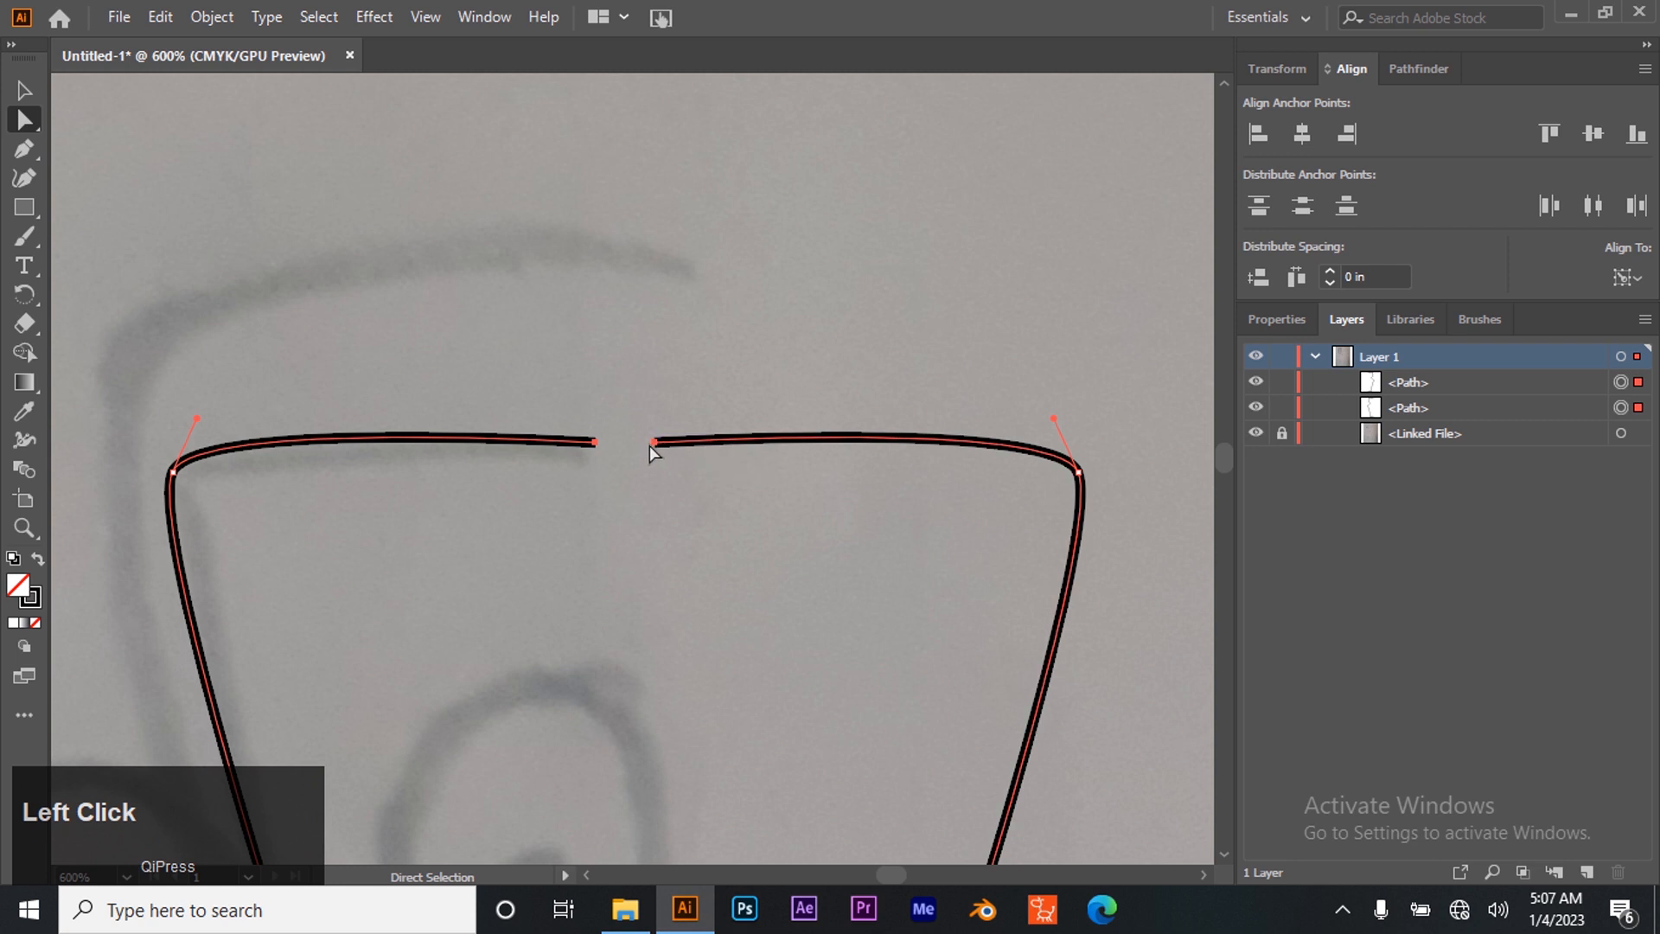
# Move the reflected half back against the original so the forehead ends touch
pyautogui.click(26, 92)
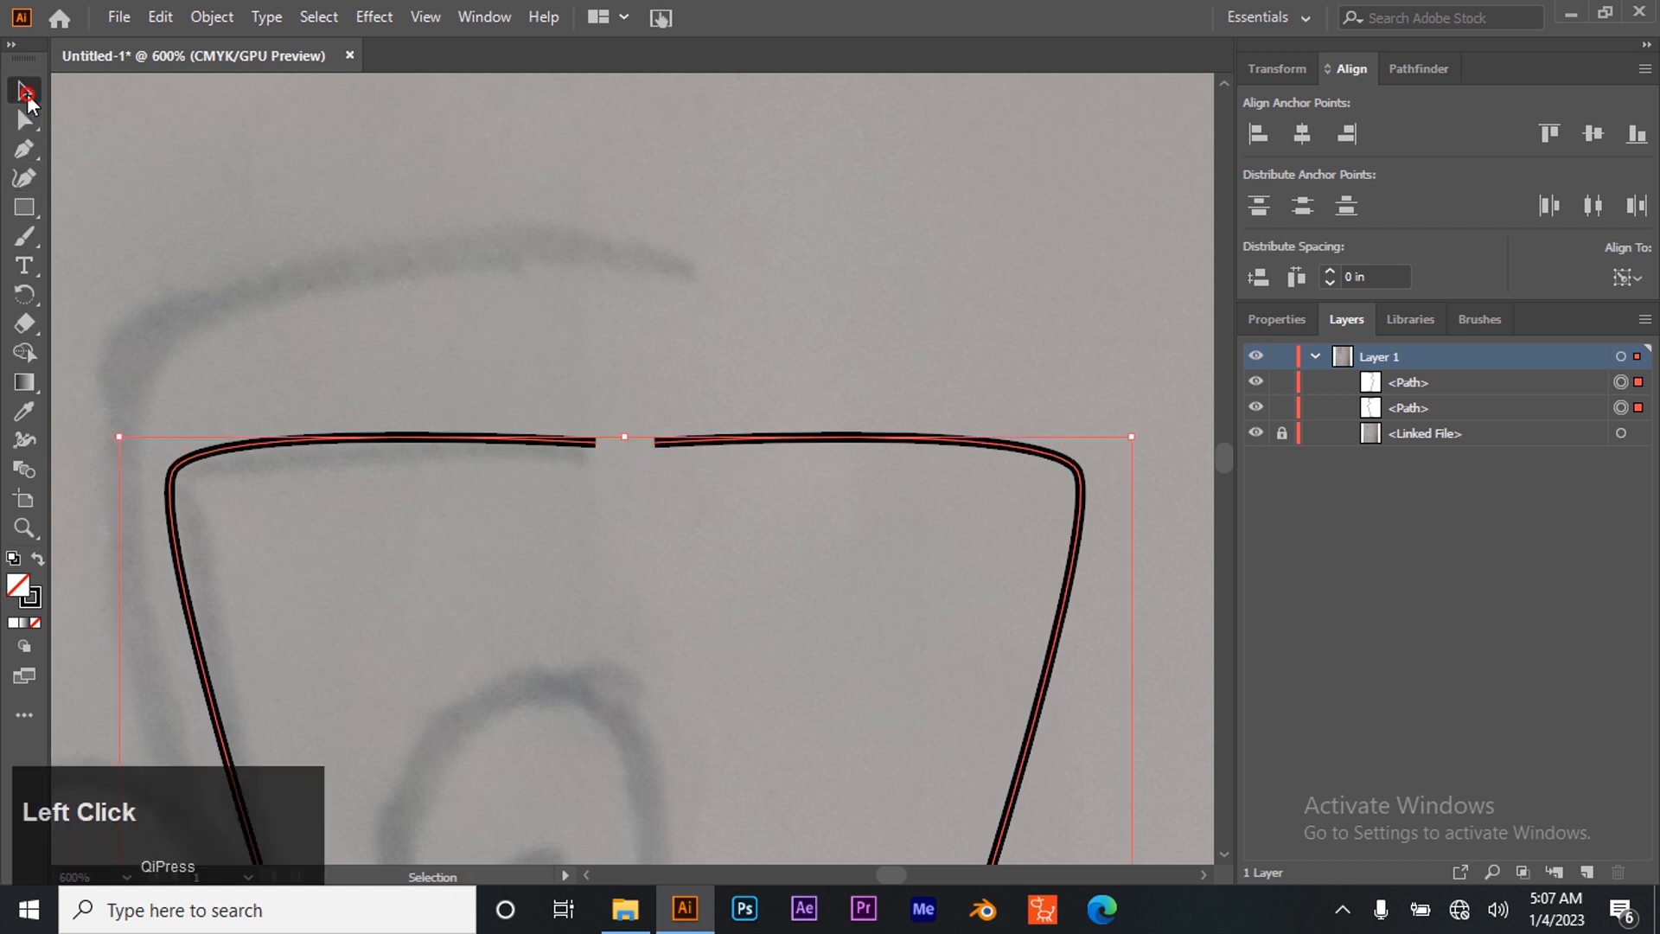
pyautogui.click(640, 351)
pyautogui.click(766, 442)
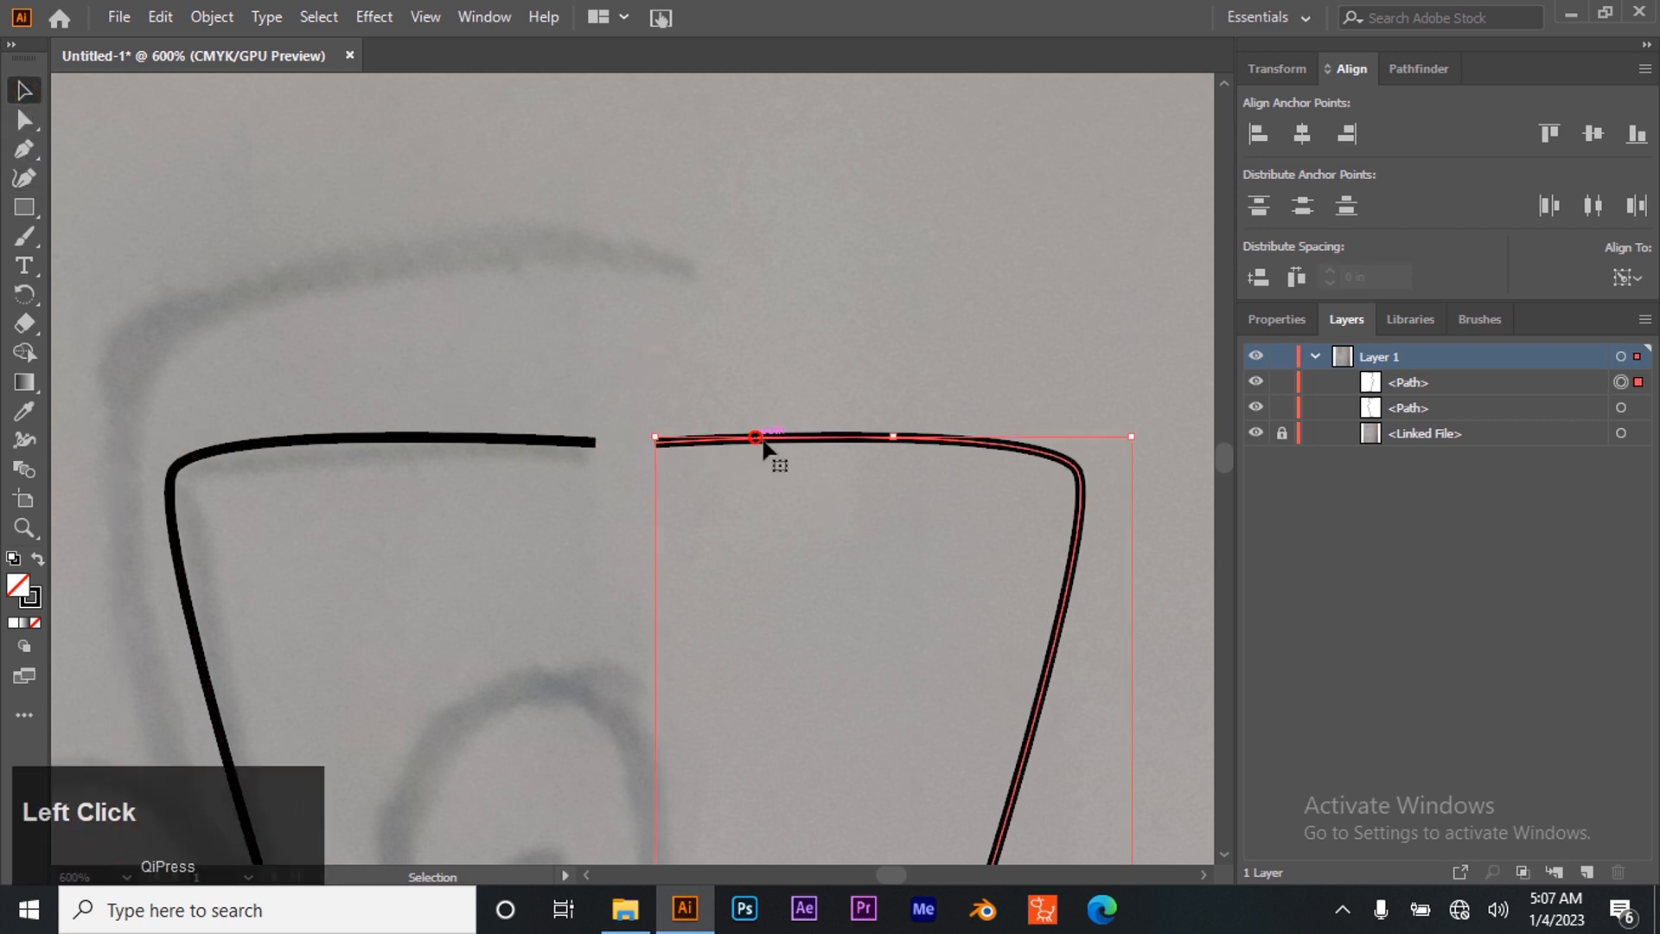
pyautogui.moveTo(768, 442); pyautogui.dragTo(709, 442)
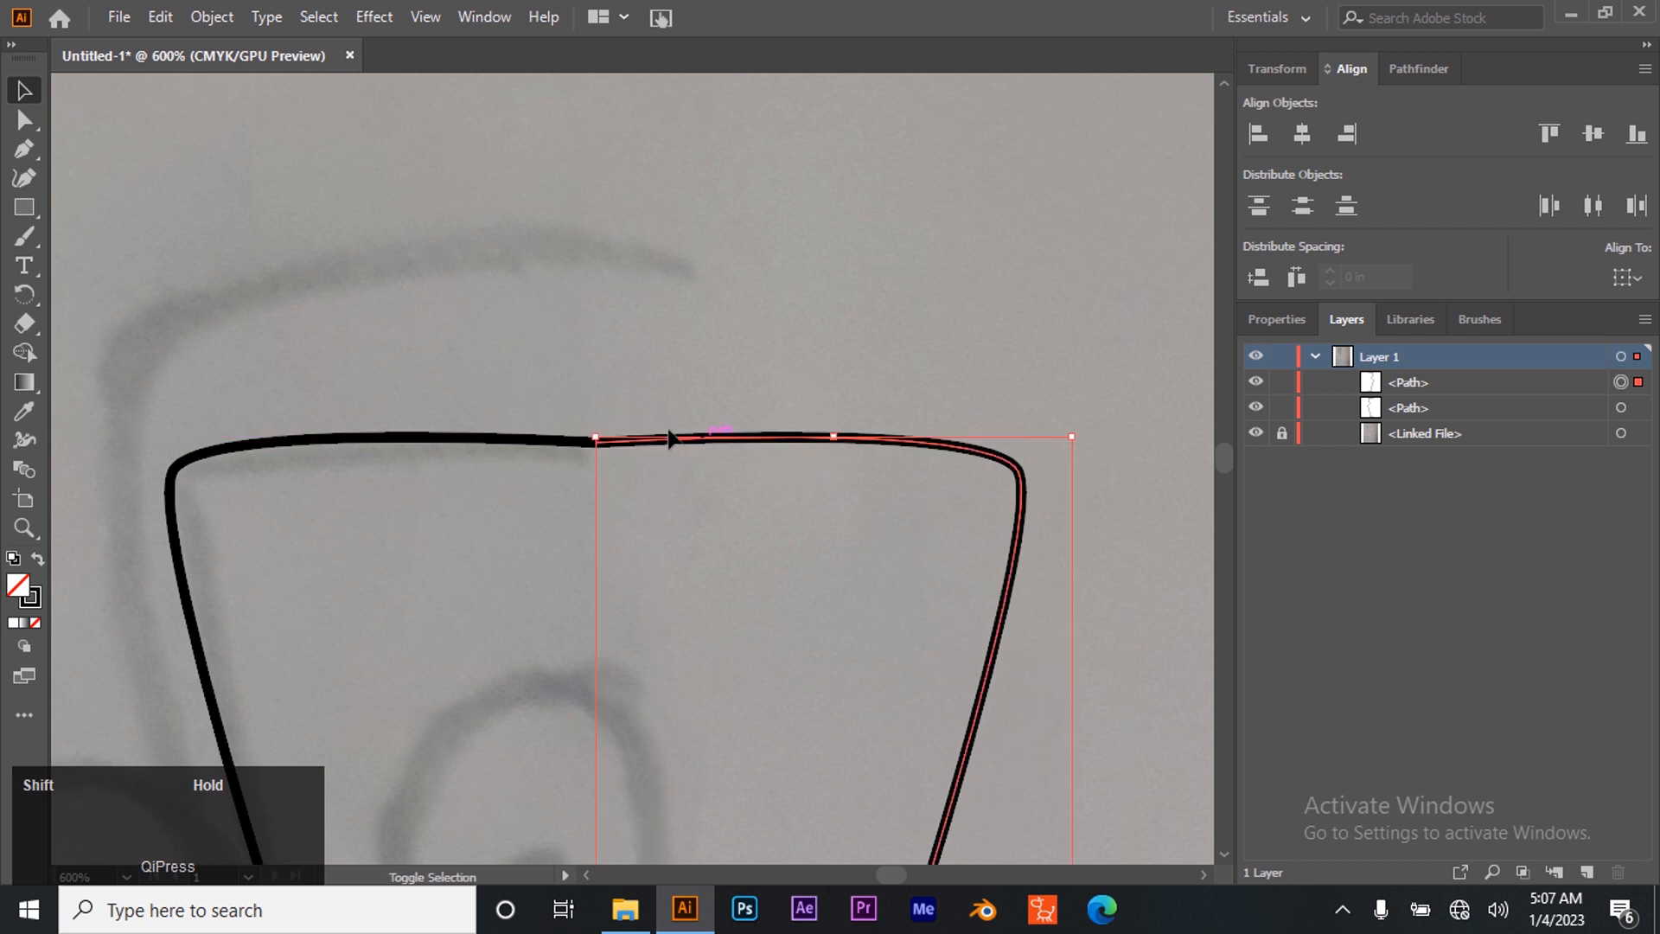
# Join the two halves' overlapping end points at the middle of the forehead into a single path
pyautogui.click(20, 115)
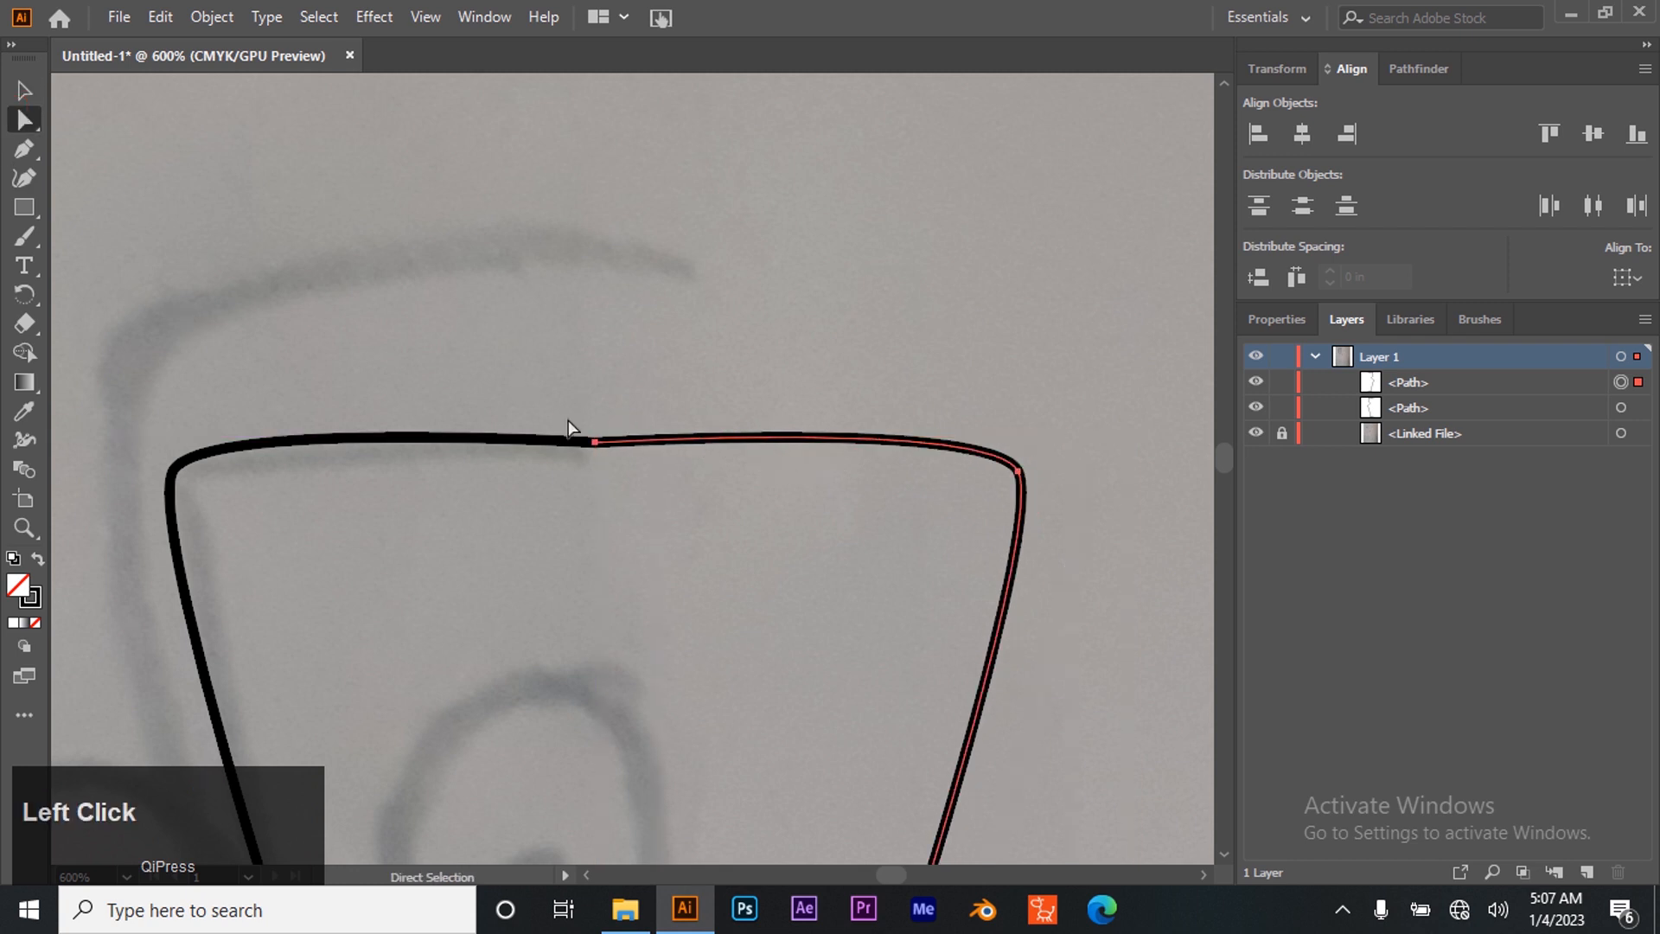
pyautogui.moveTo(588, 440); pyautogui.dragTo(634, 487)
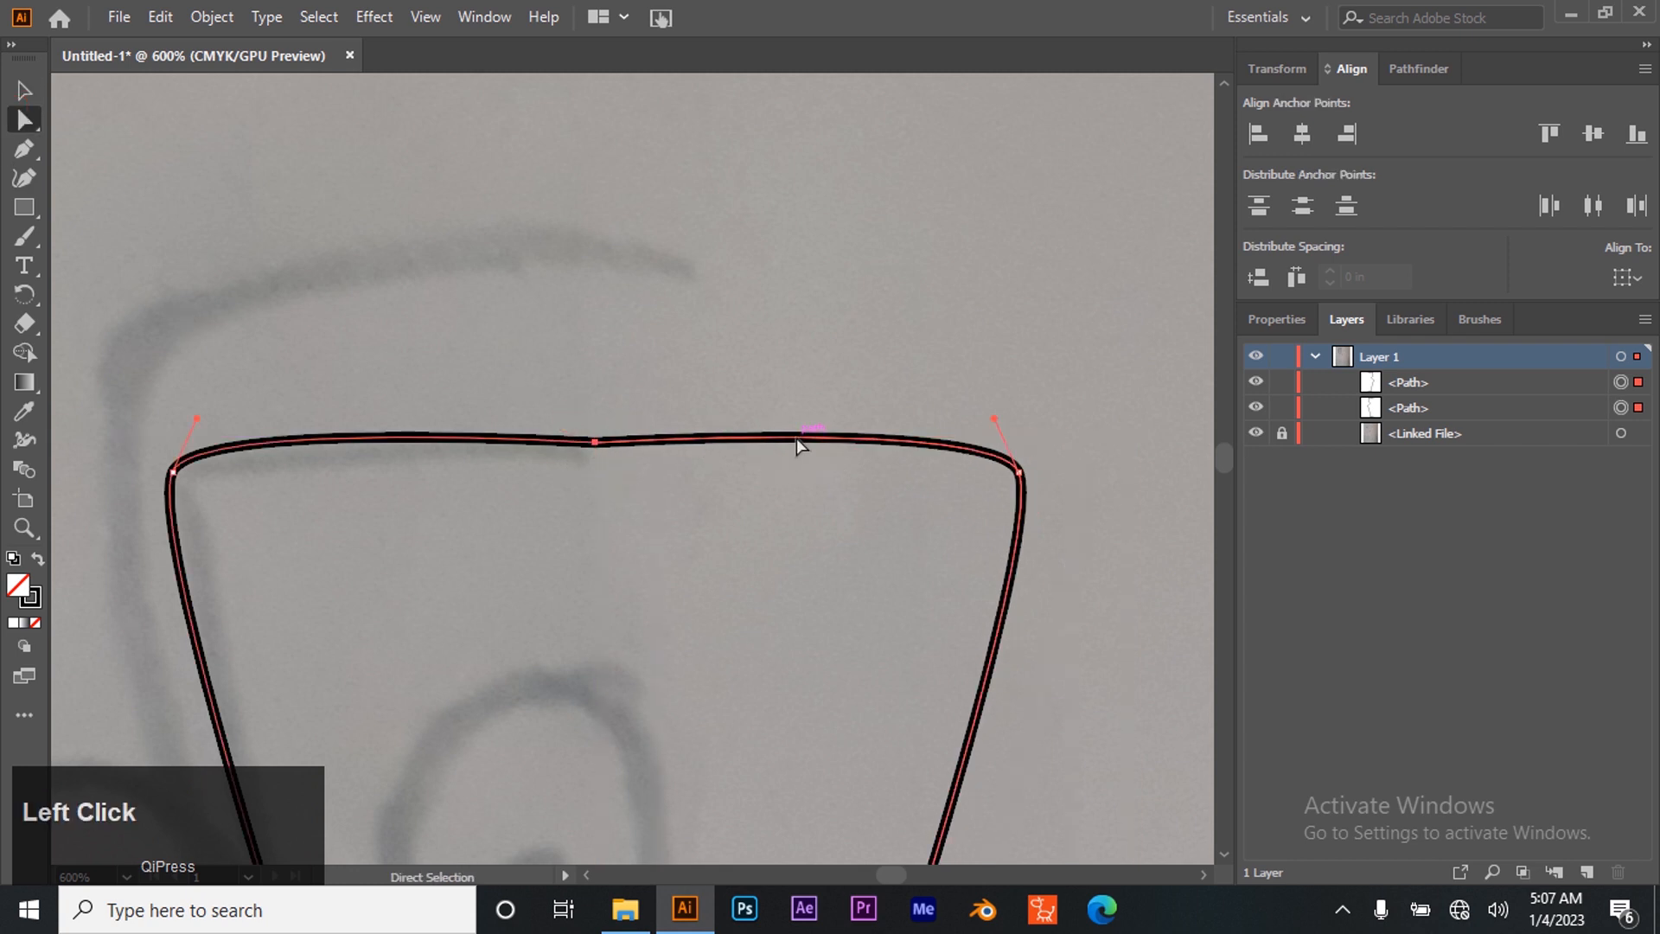
pyautogui.click(1299, 320)
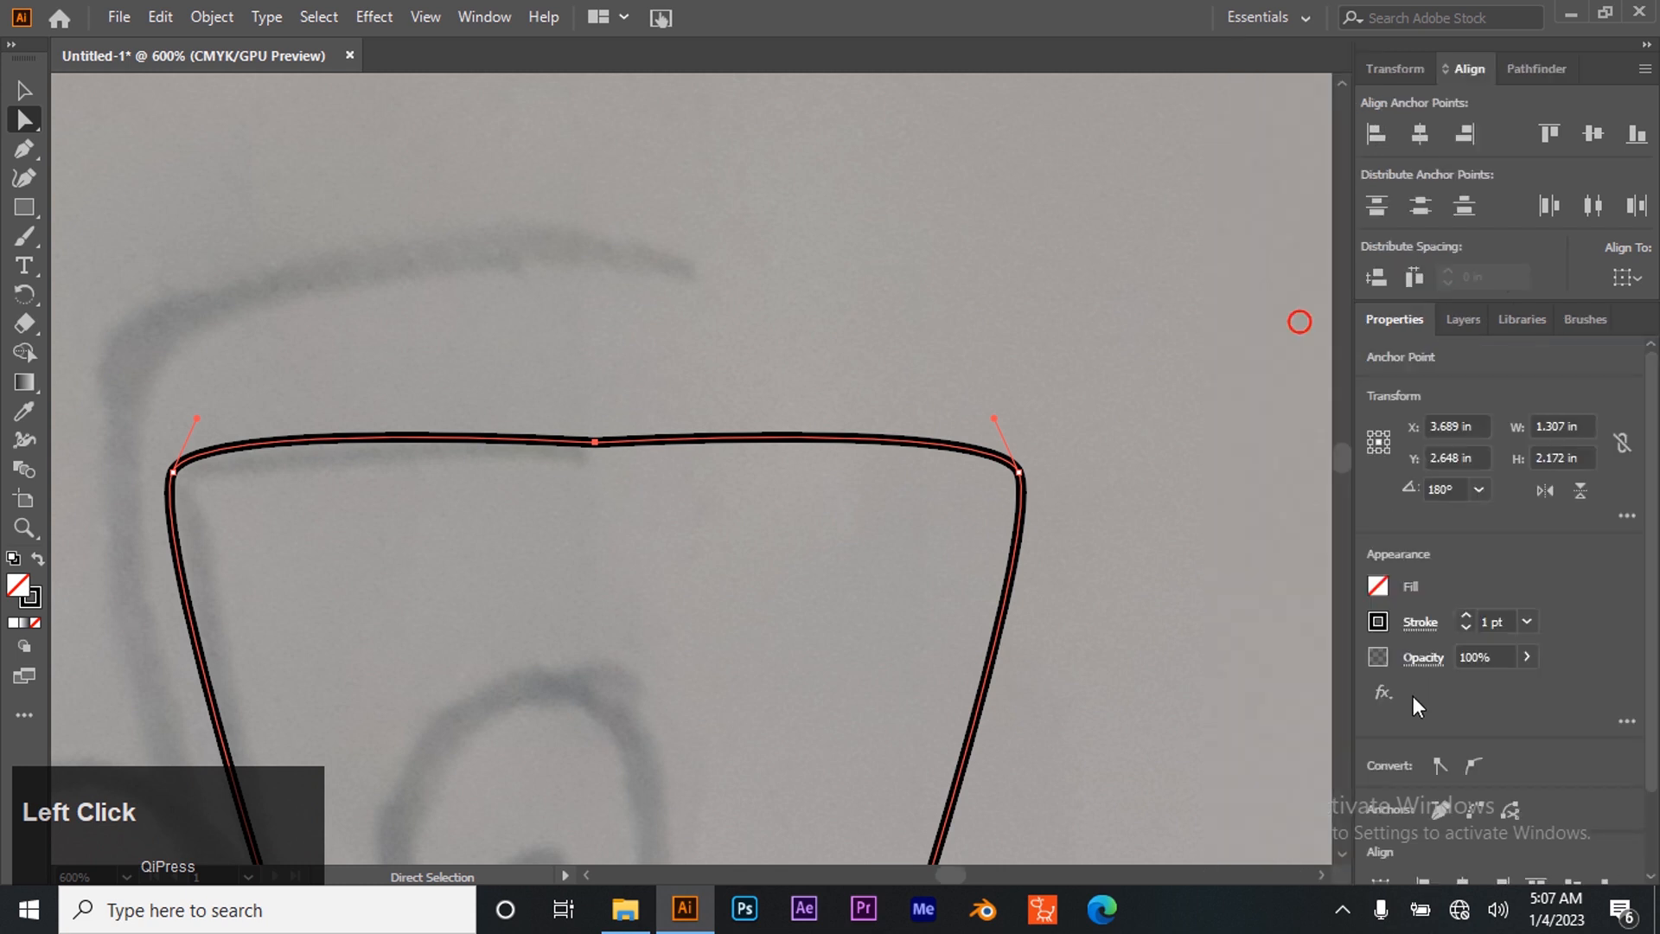
pyautogui.click(1475, 811)
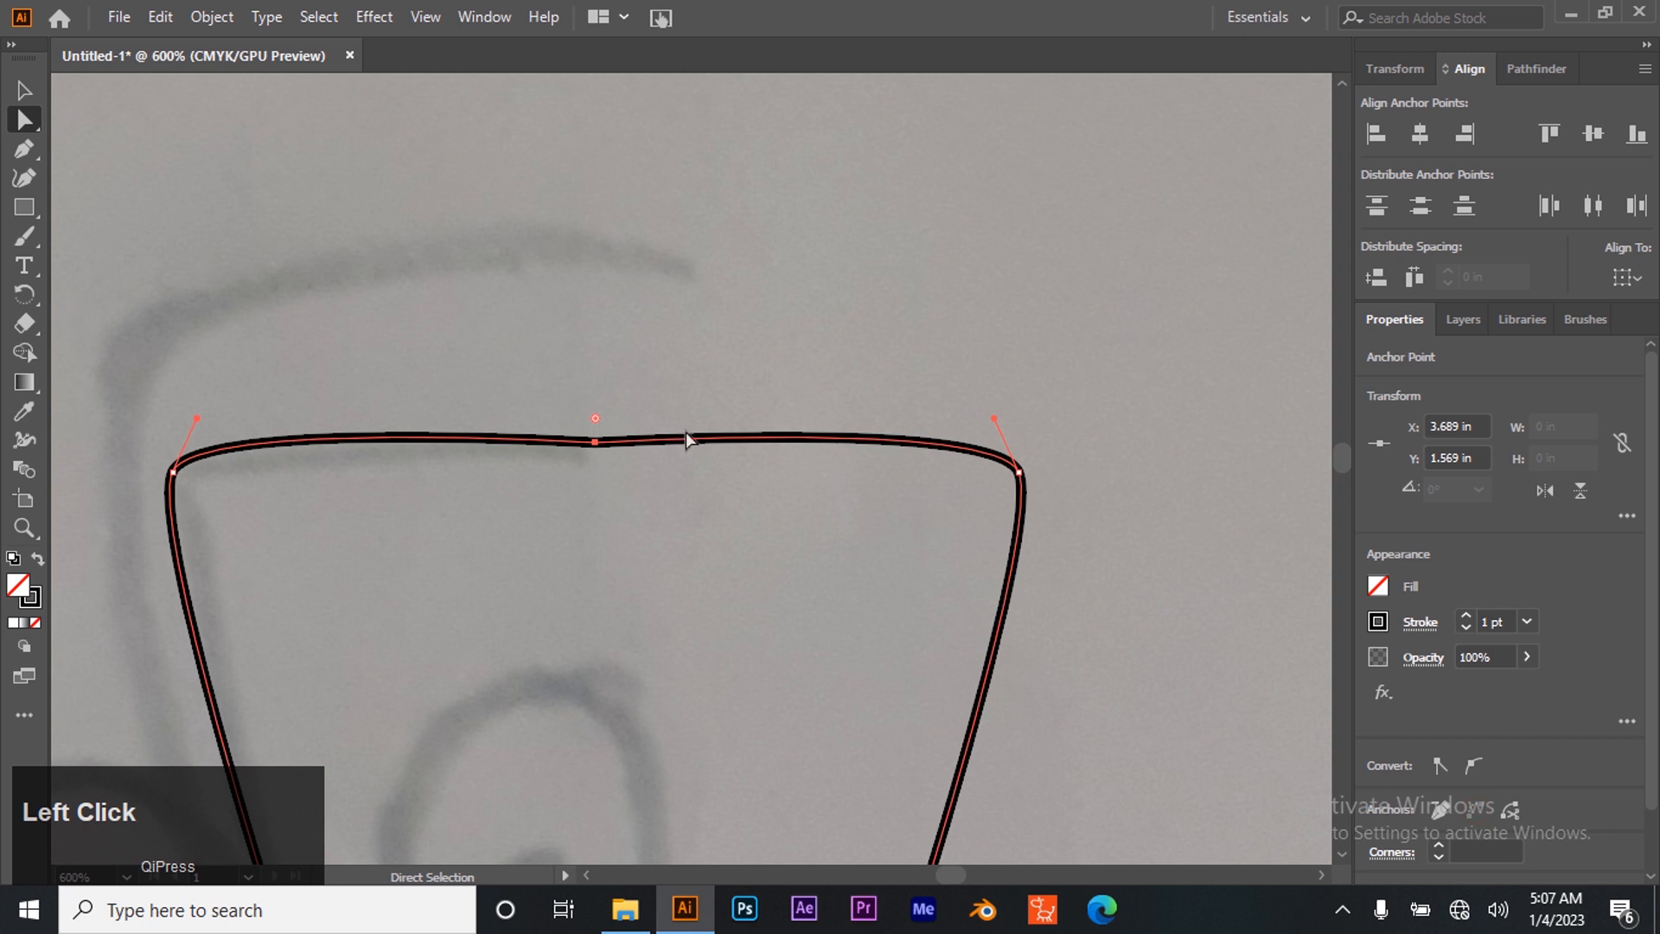
pyautogui.click(1461, 319)
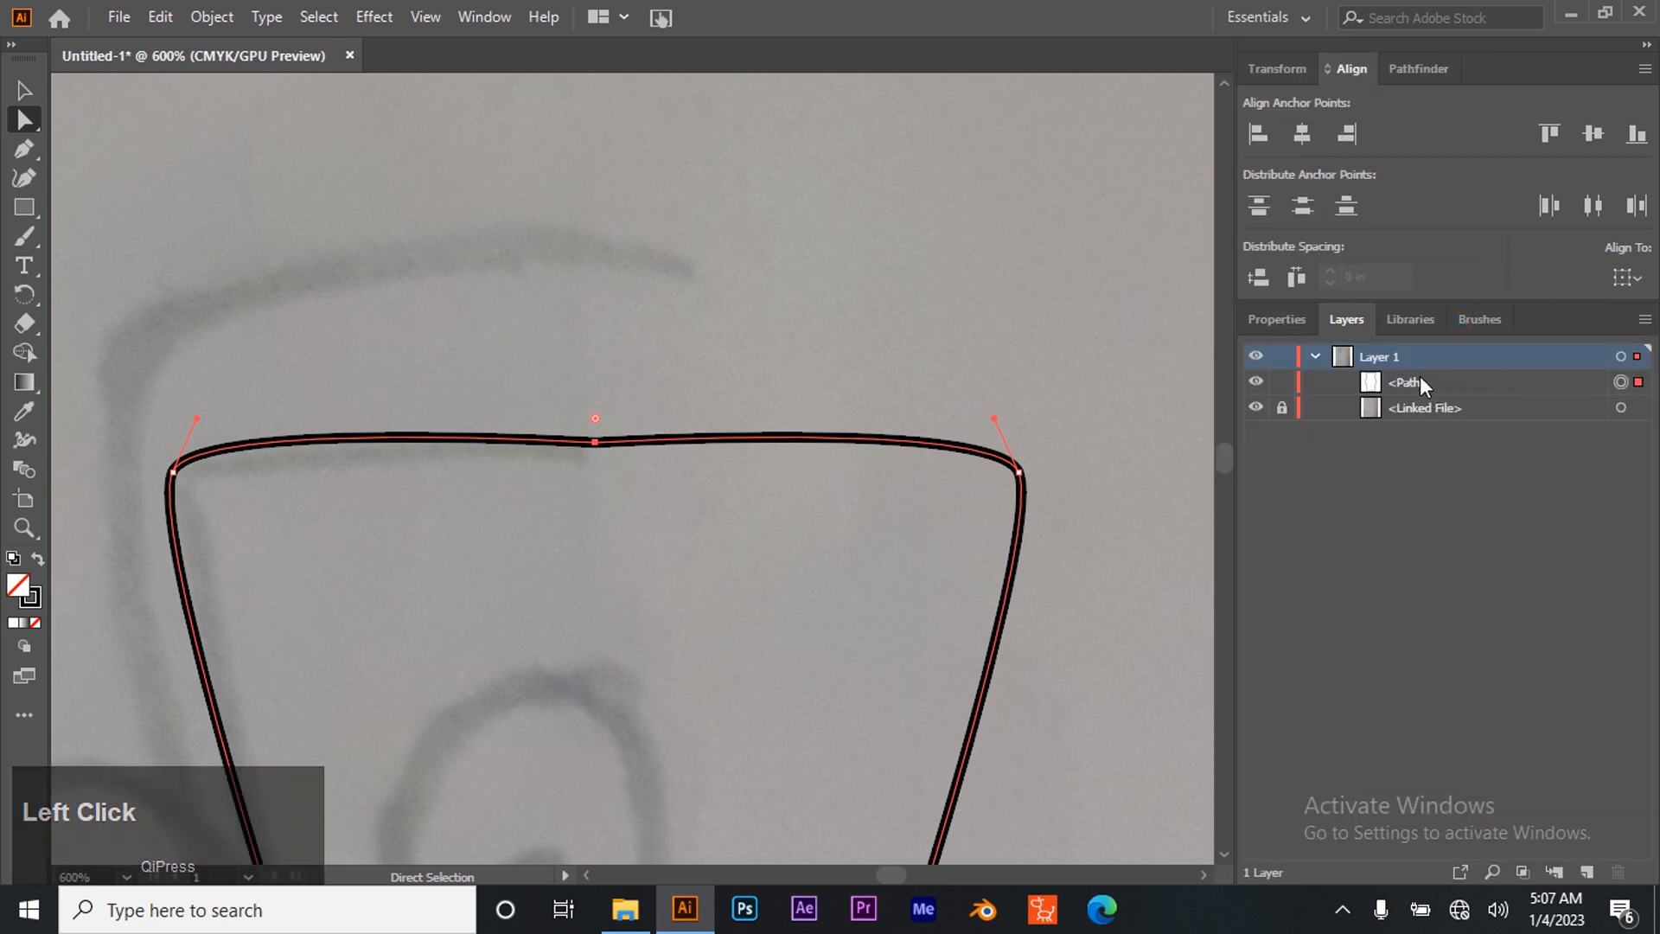
# Join the overlapping end points at the middle of the chin to close the face outline
pyautogui.scroll(-10, 584, 506)
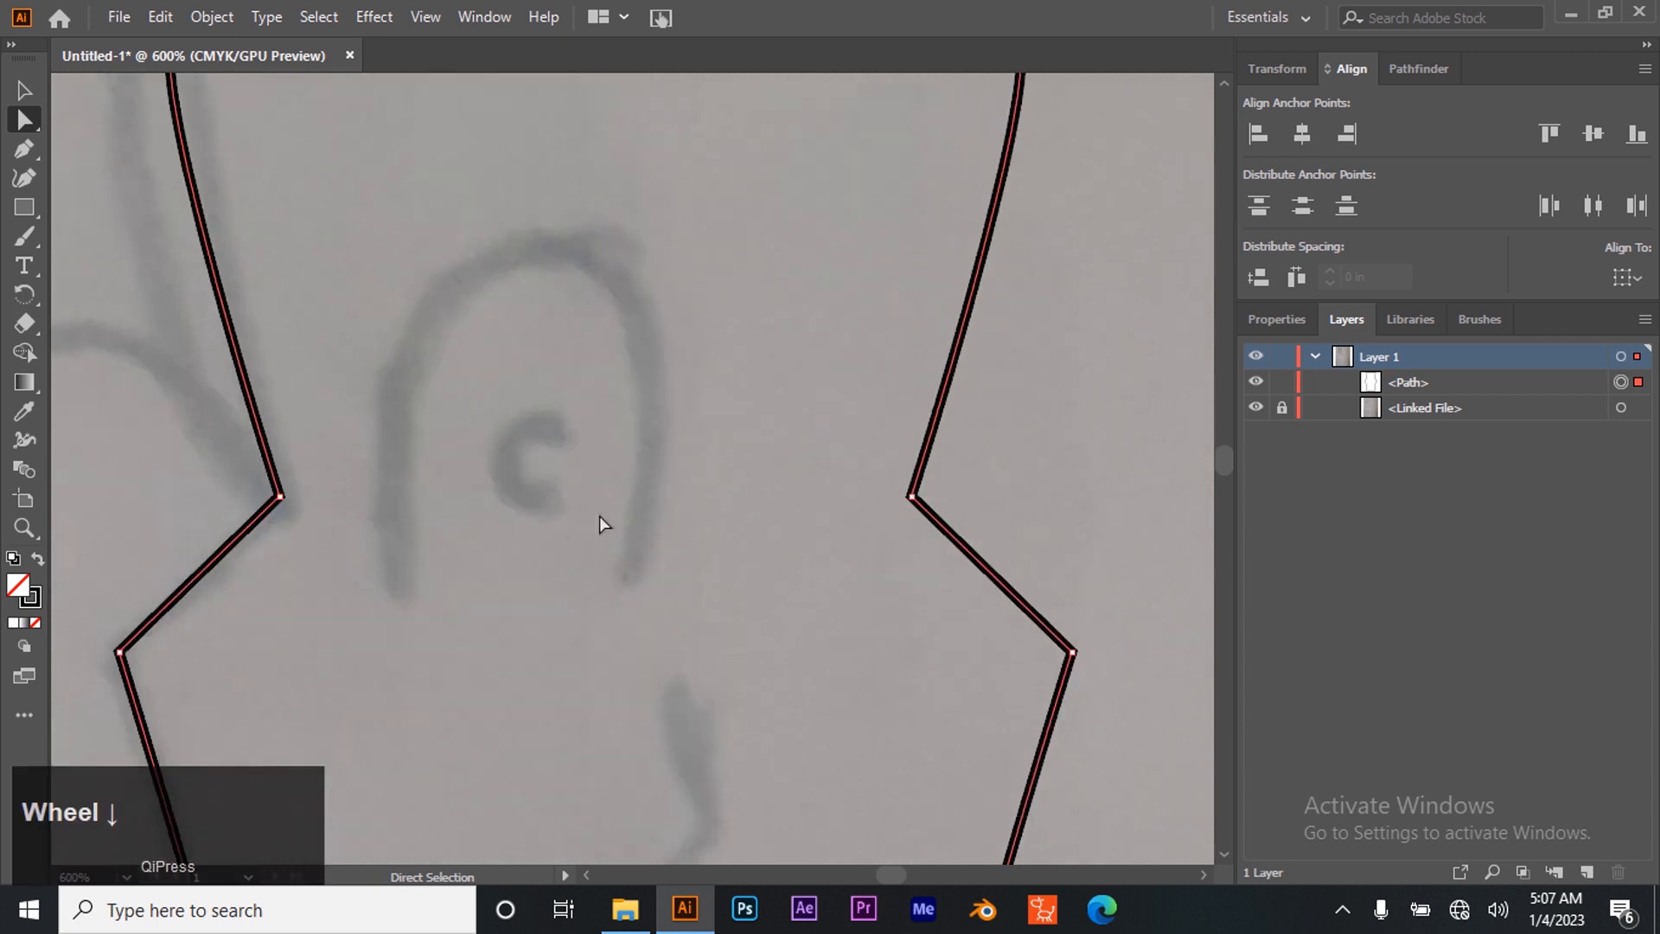
pyautogui.scroll(-8, 584, 520)
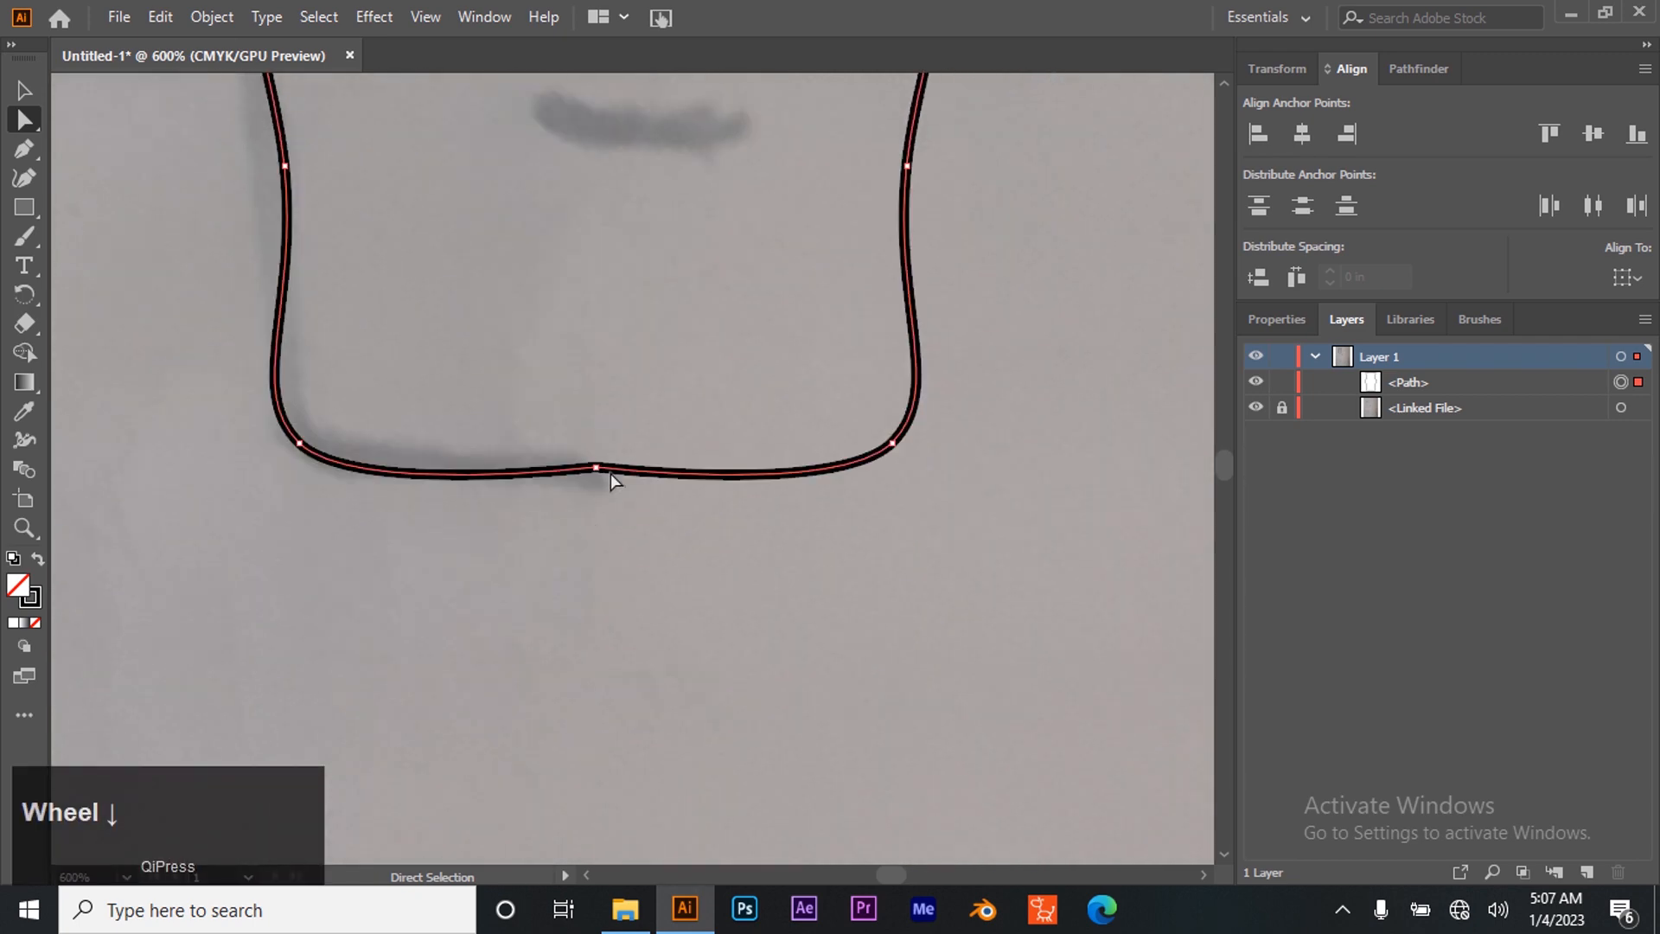
pyautogui.moveTo(574, 408); pyautogui.dragTo(616, 531)
pyautogui.click(1277, 330)
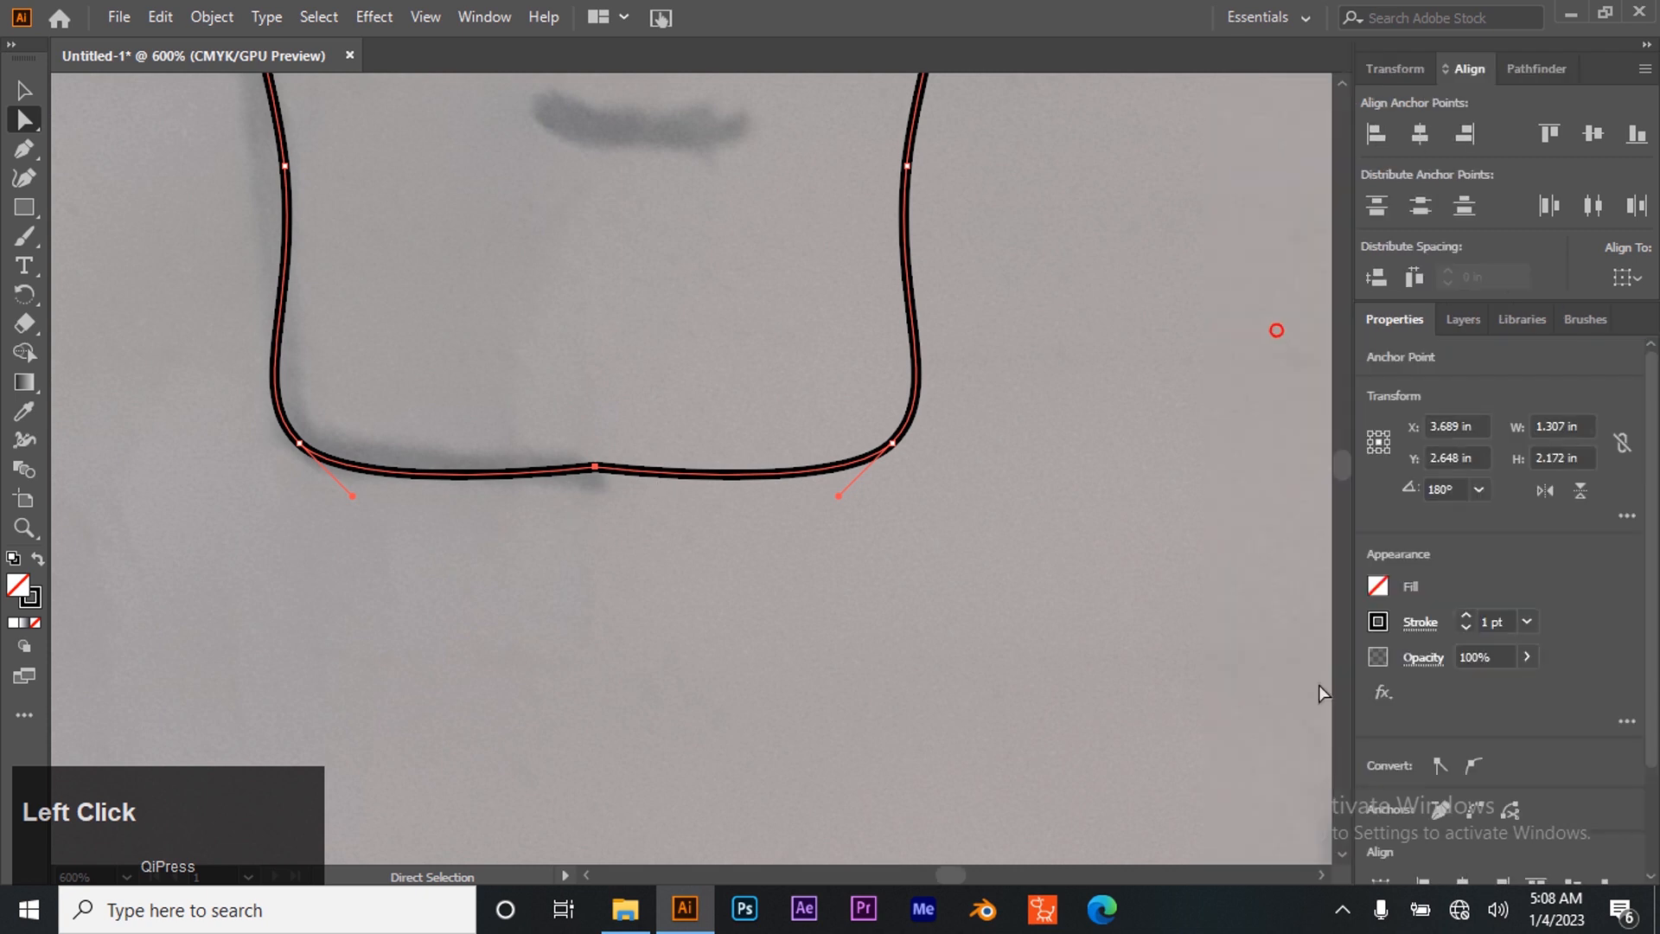
pyautogui.click(1473, 811)
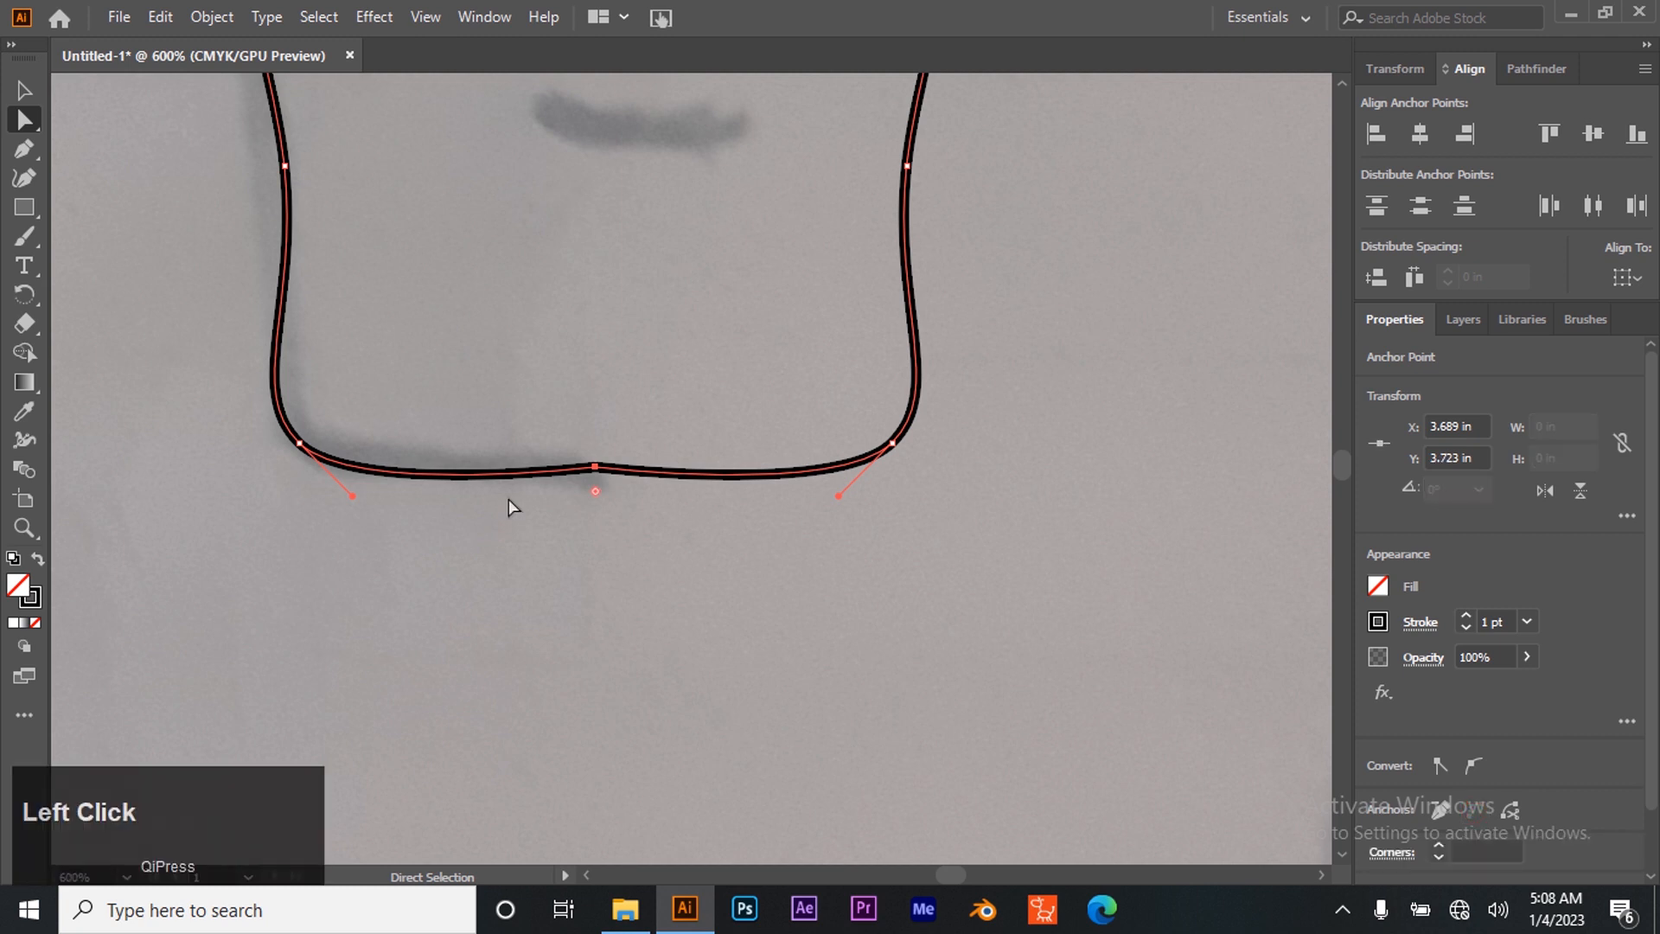
# Examine the whole joined face outline against the sketch and deselect it
pyautogui.scroll(10, 720, 432)
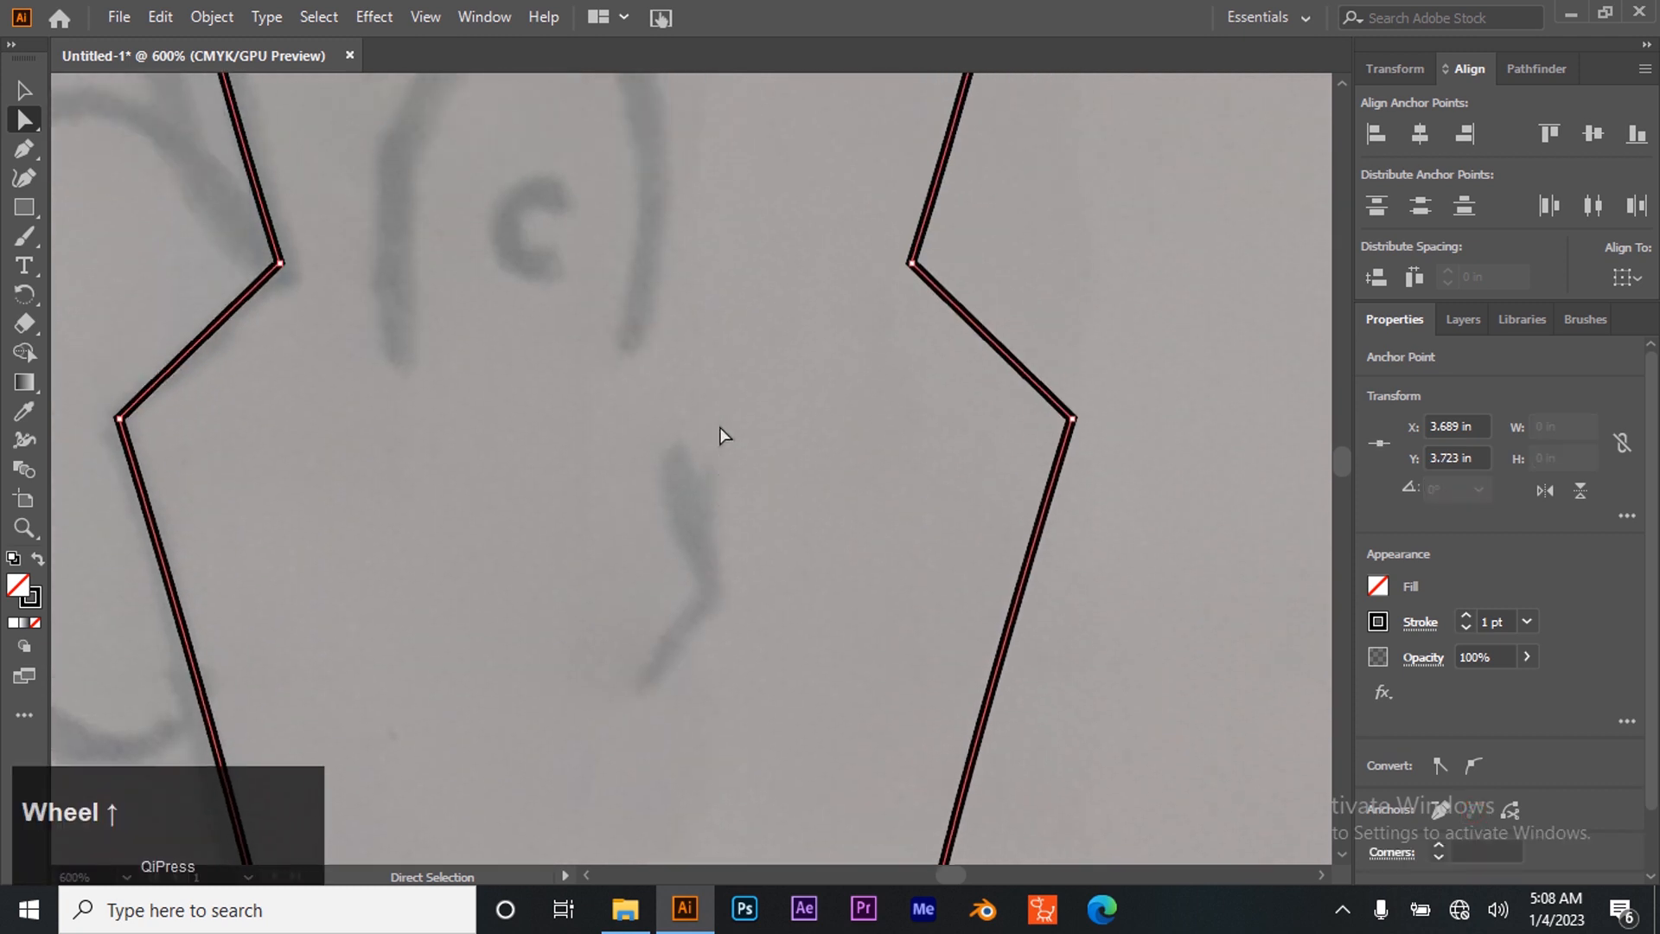
pyautogui.scroll(5, 722, 433)
pyautogui.scroll(-6, 715, 441)
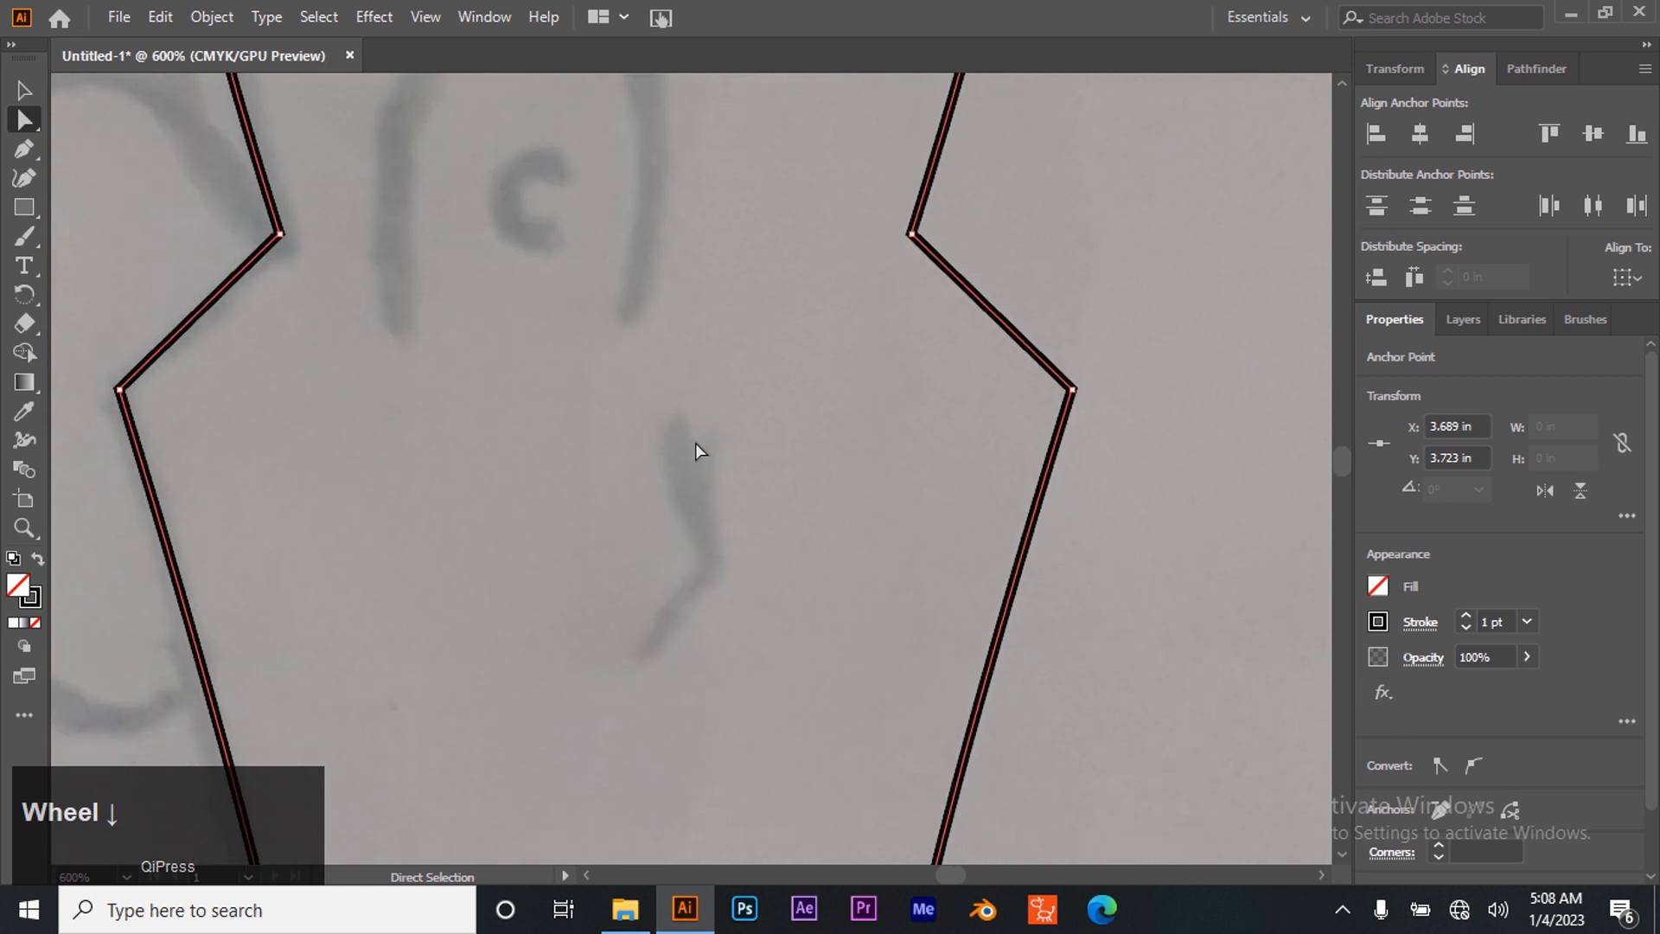
pyautogui.press('z')
pyautogui.keyDown('alt'); pyautogui.click(716, 488); pyautogui.keyUp('alt')
pyautogui.keyDown('alt'); pyautogui.click(541, 454); pyautogui.keyUp('alt')
pyautogui.keyDown('alt'); pyautogui.click(689, 508); pyautogui.keyUp('alt')
pyautogui.press('space')
pyautogui.moveTo(776, 474); pyautogui.dragTo(615, 485)
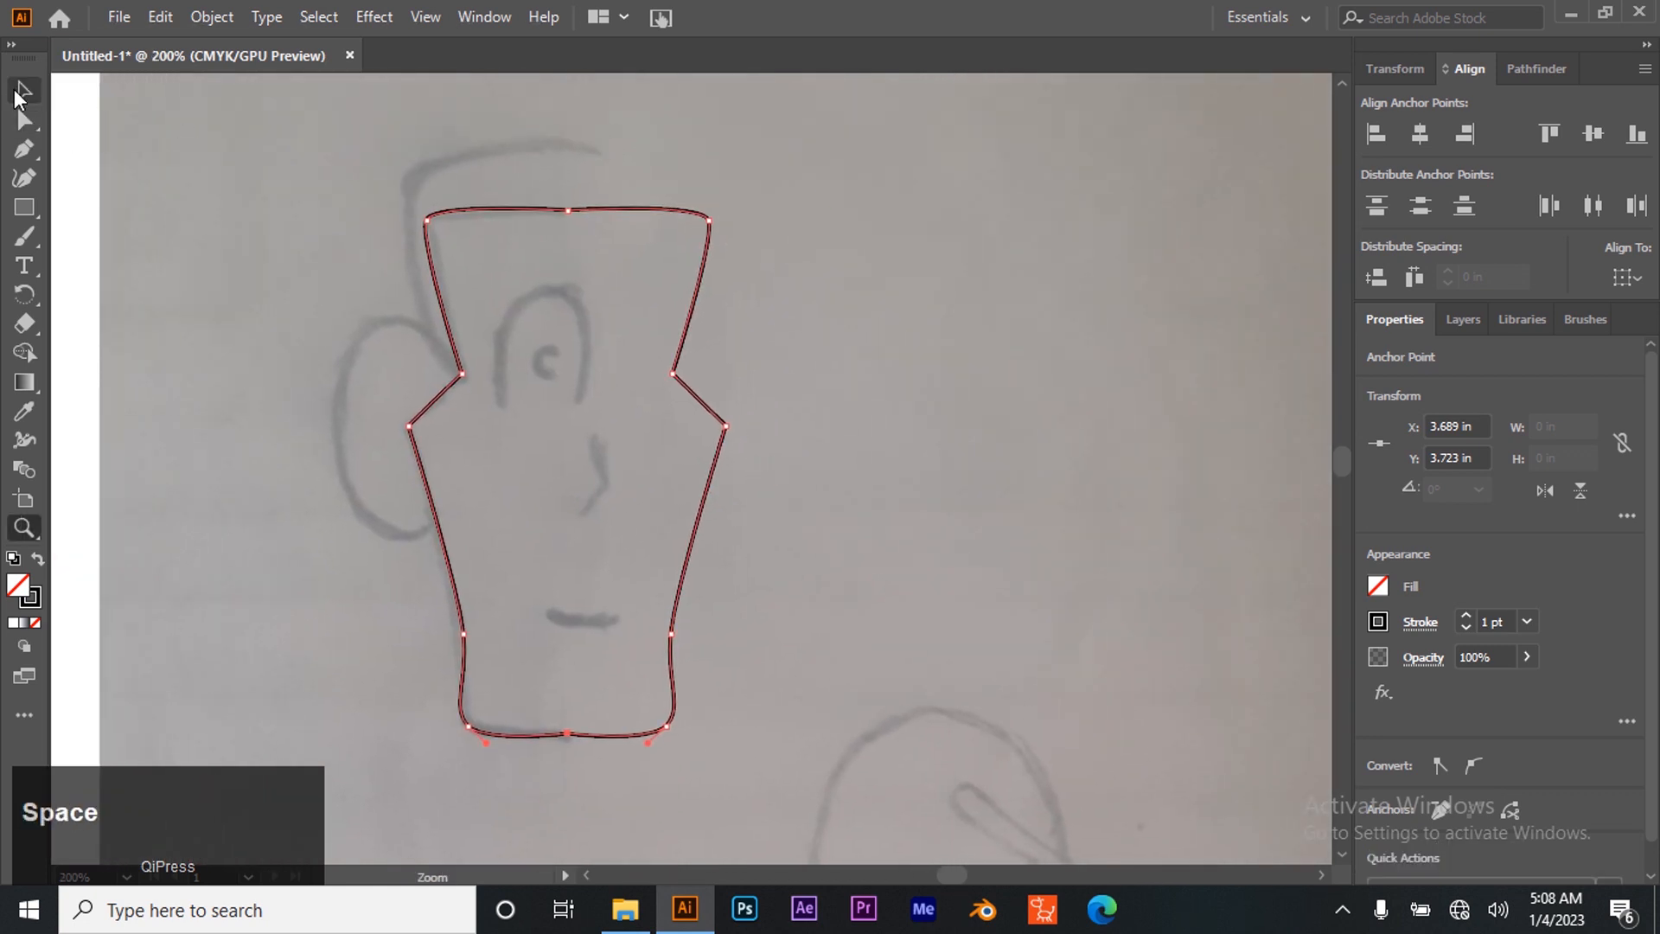
pyautogui.click(24, 90)
pyautogui.click(282, 263)
# Trace the left half of the hair with the Pen tool, from the top centre to a point mid-face, about 0.67 by 1.35 in
pyautogui.click(25, 149)
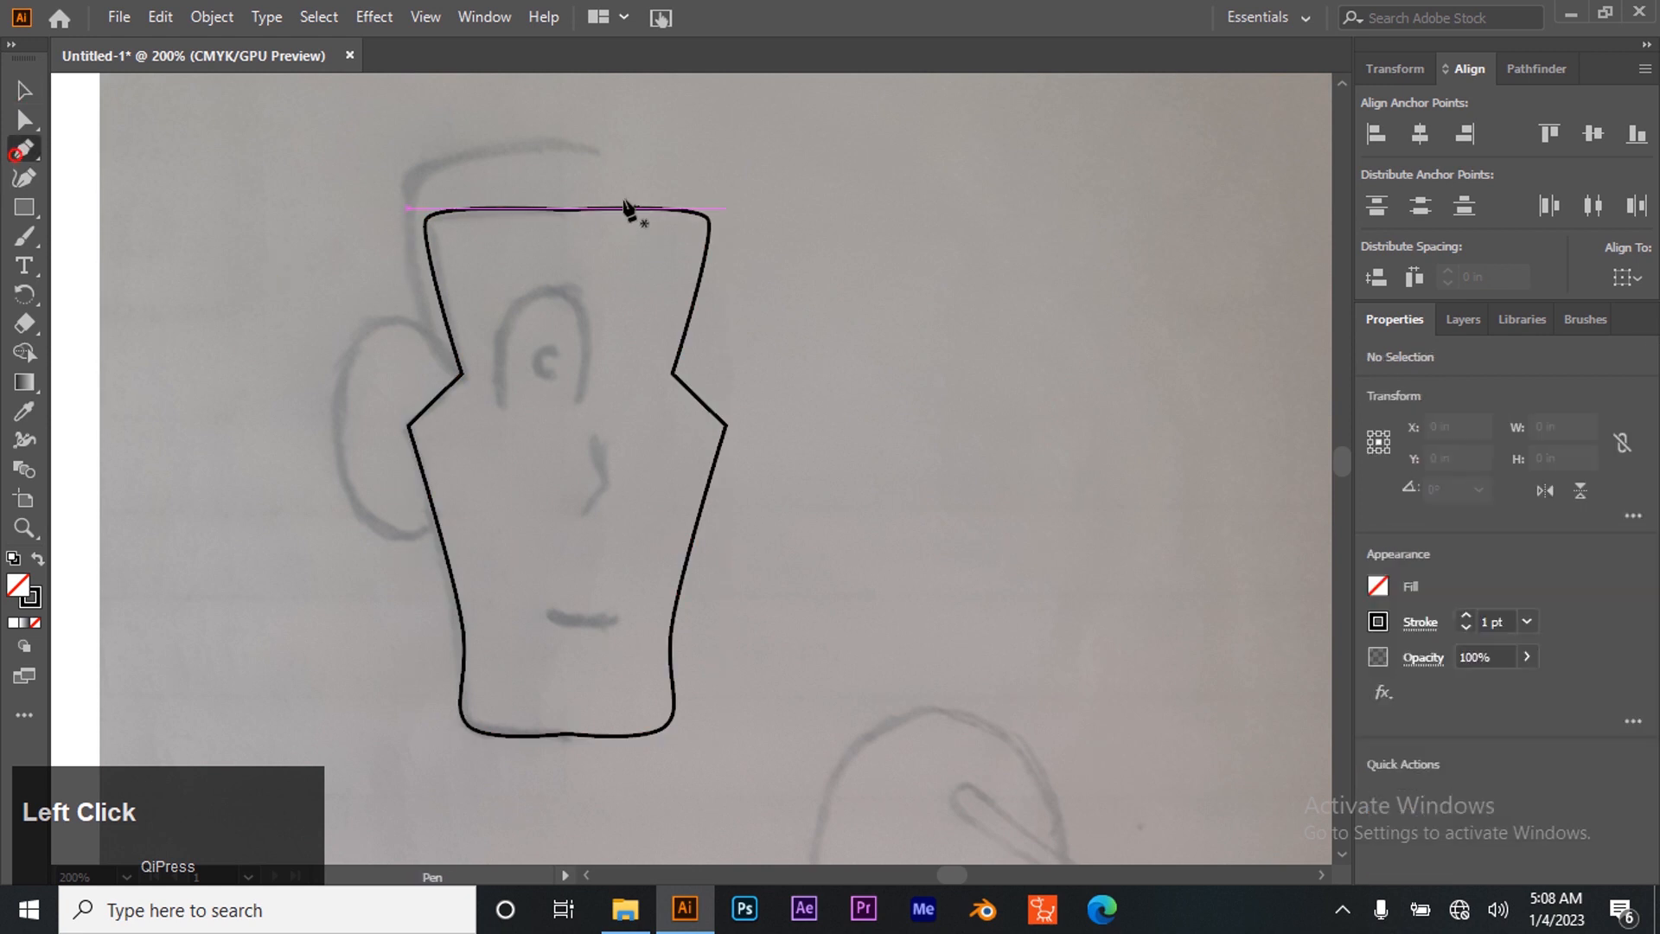
pyautogui.click(566, 145)
pyautogui.moveTo(408, 178); pyautogui.dragTo(400, 210)
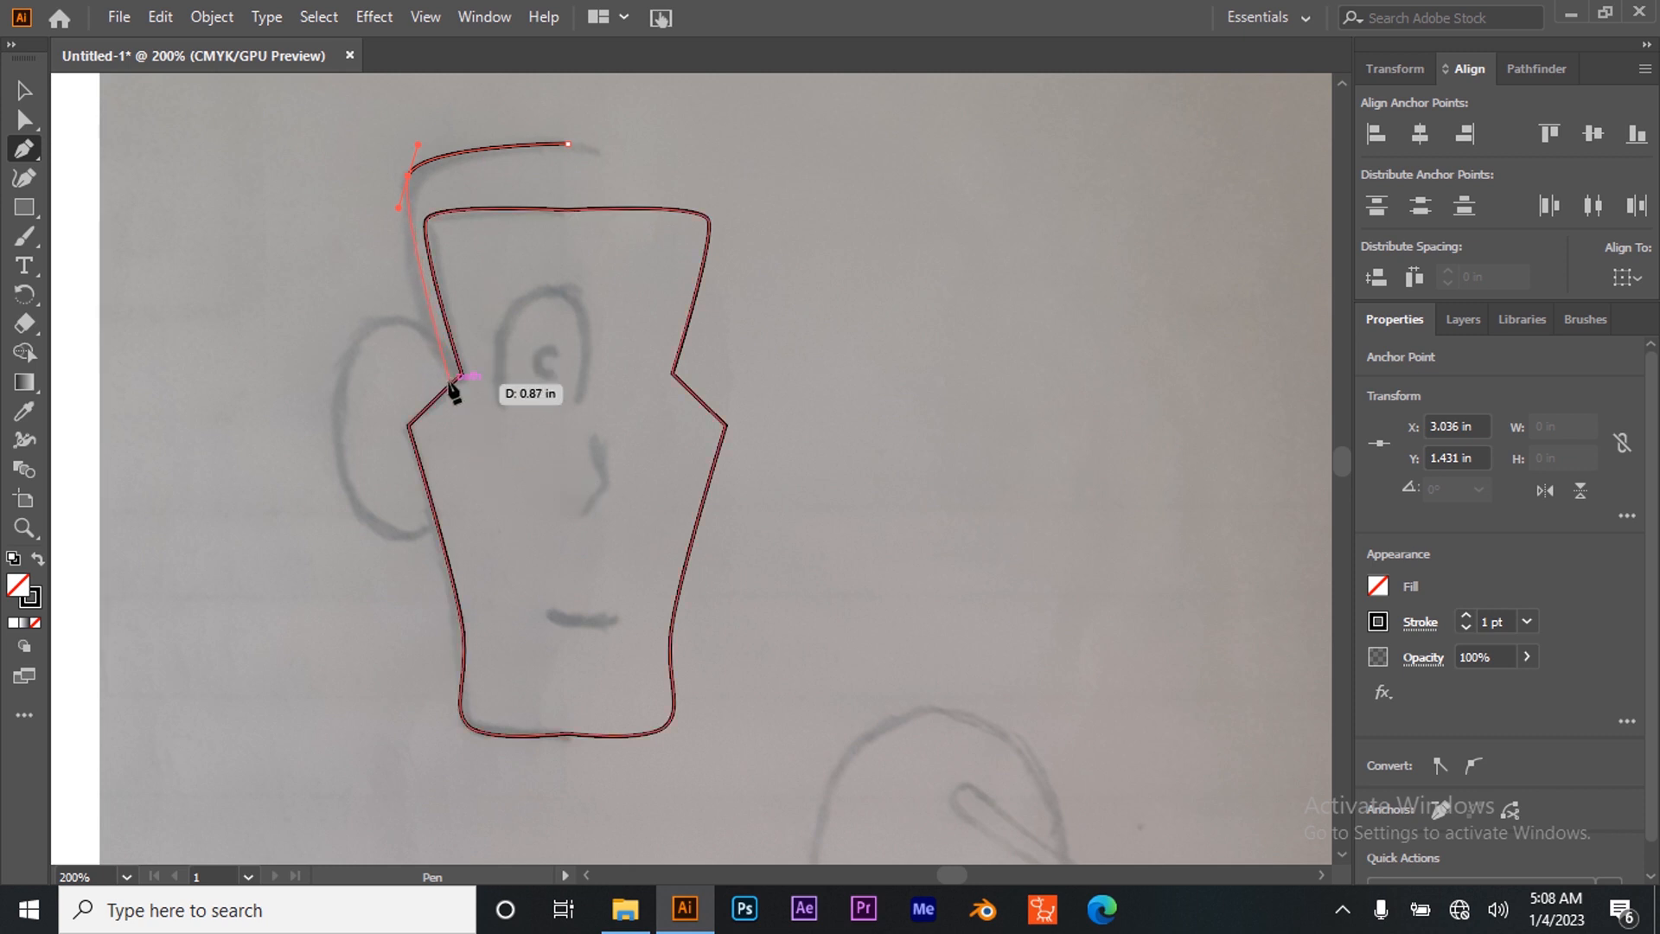
pyautogui.moveTo(452, 382); pyautogui.dragTo(498, 447)
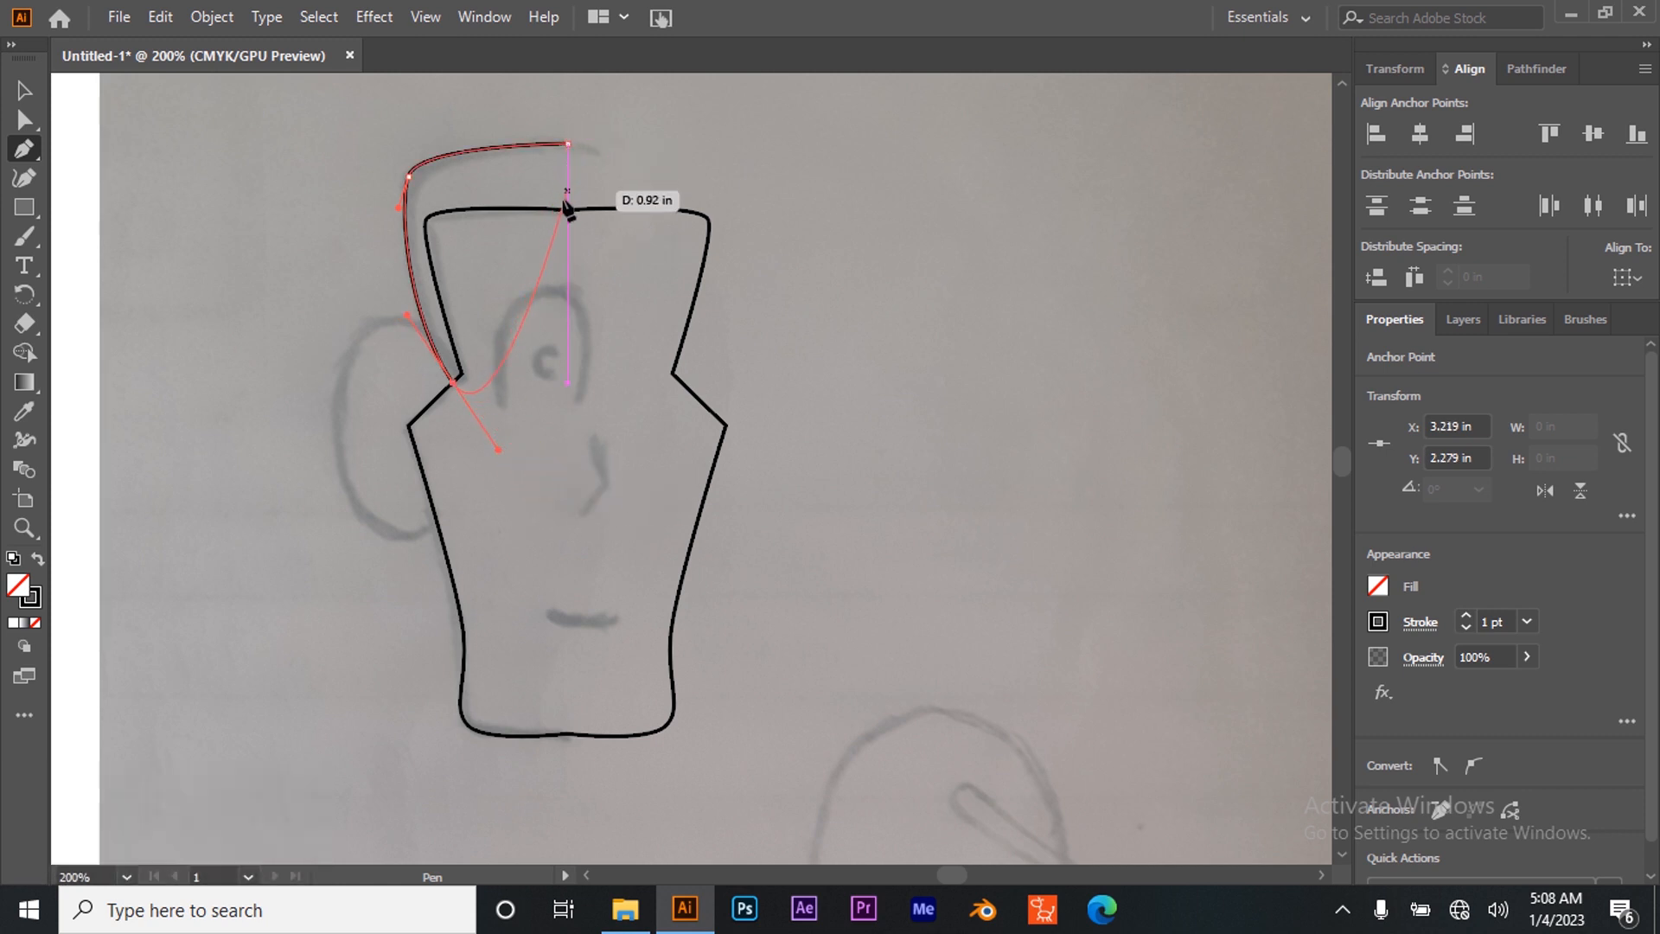
pyautogui.click(567, 471)
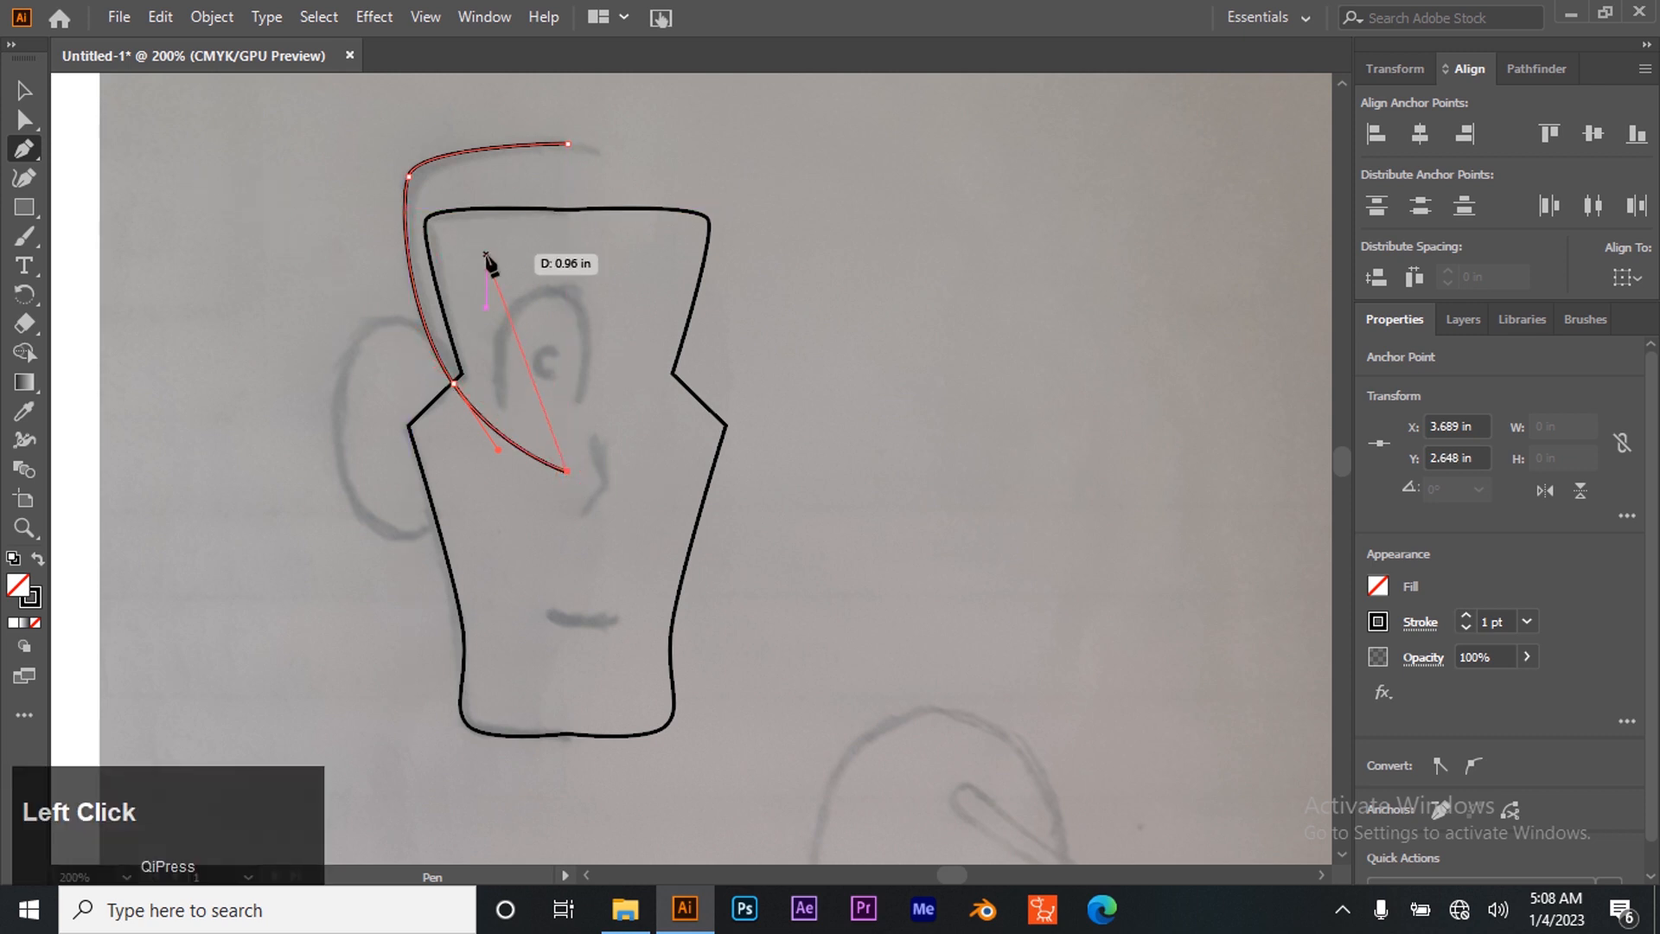
pyautogui.keyDown('alt'); pyautogui.click(577, 312); pyautogui.keyUp('alt')
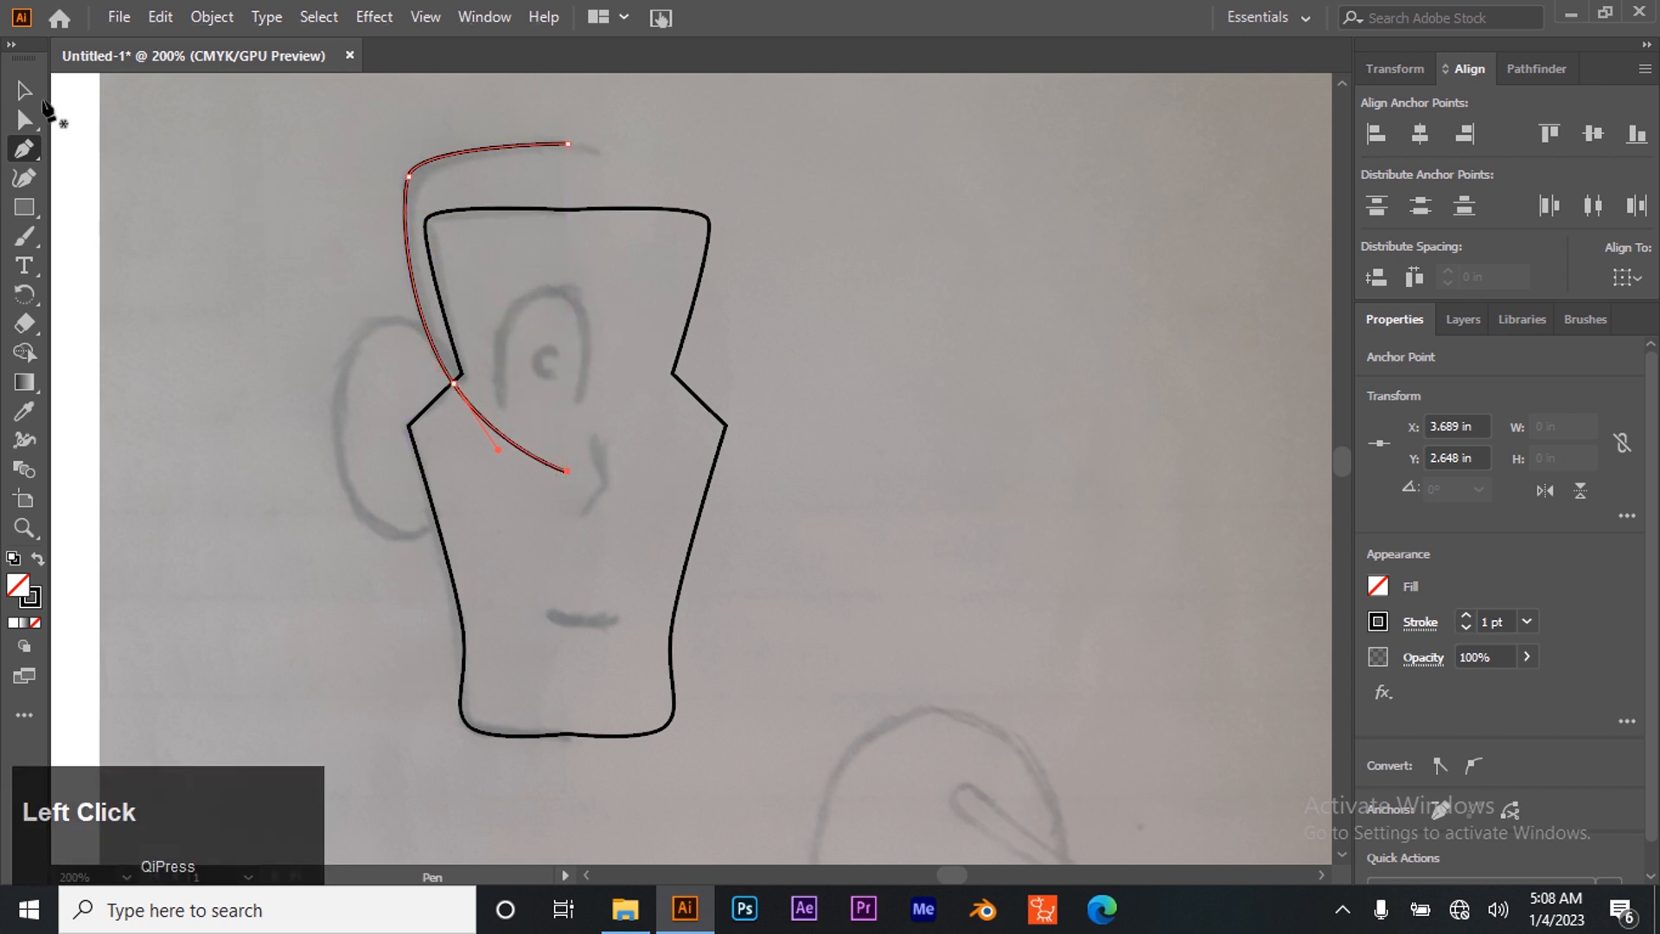
pyautogui.click(35, 87)
pyautogui.click(386, 152)
# Reflect a copy of the half hair outline across the vertical axis and place it against the original so the end points meet
pyautogui.click(490, 153)
pyautogui.click(223, 17)
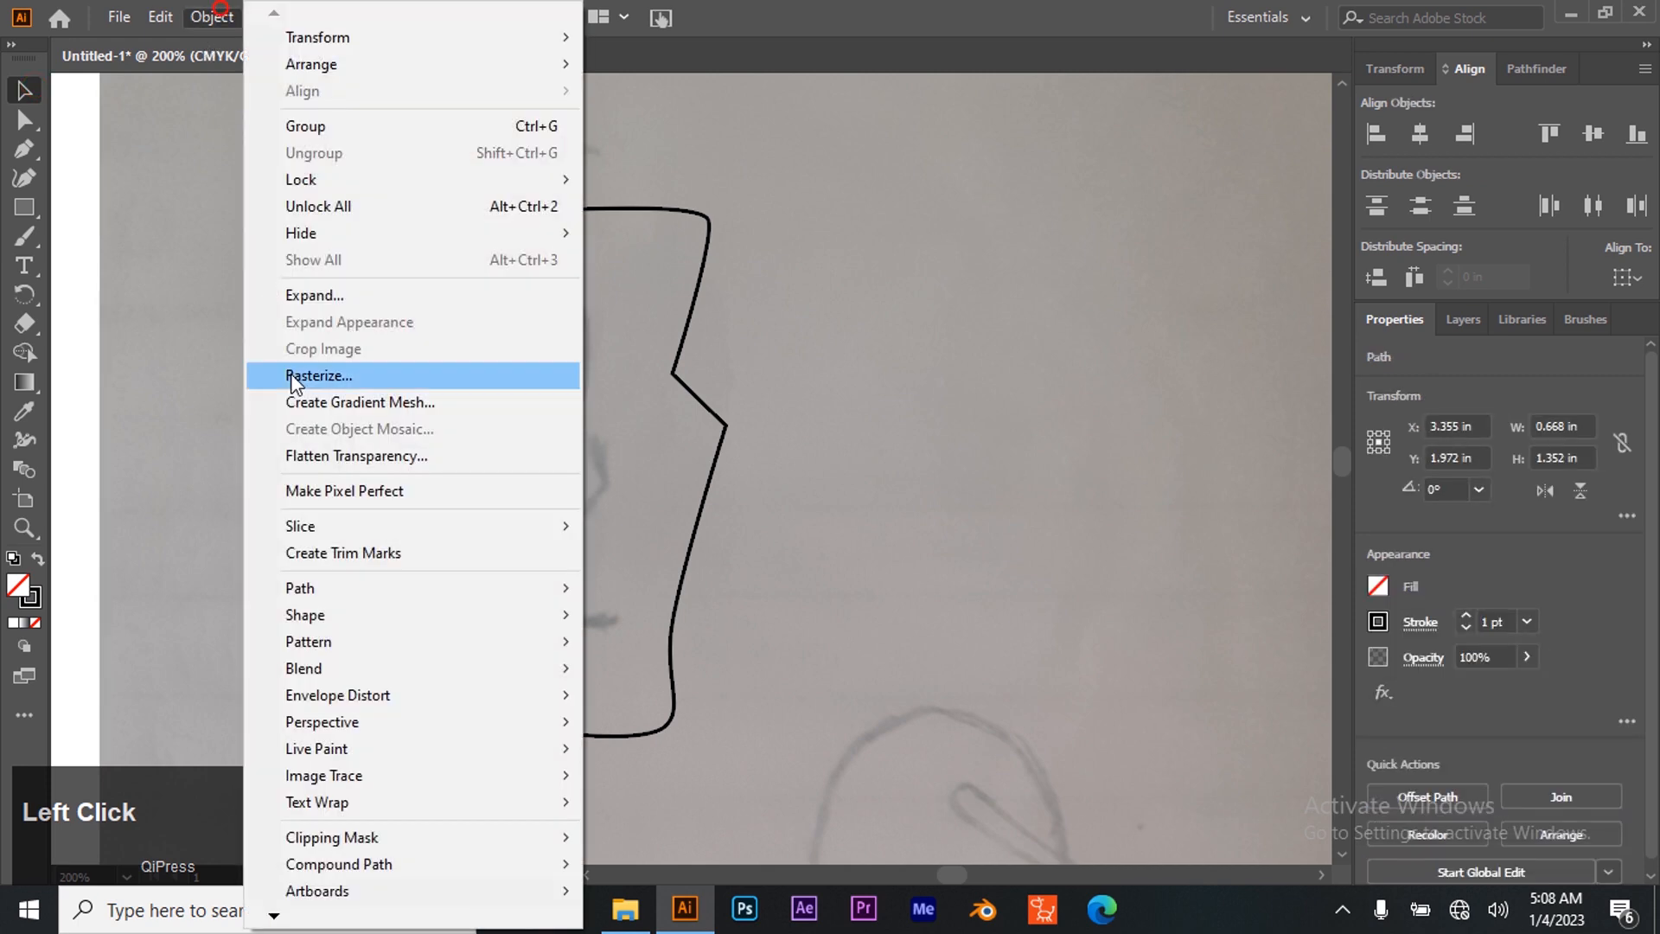
pyautogui.moveTo(331, 43)
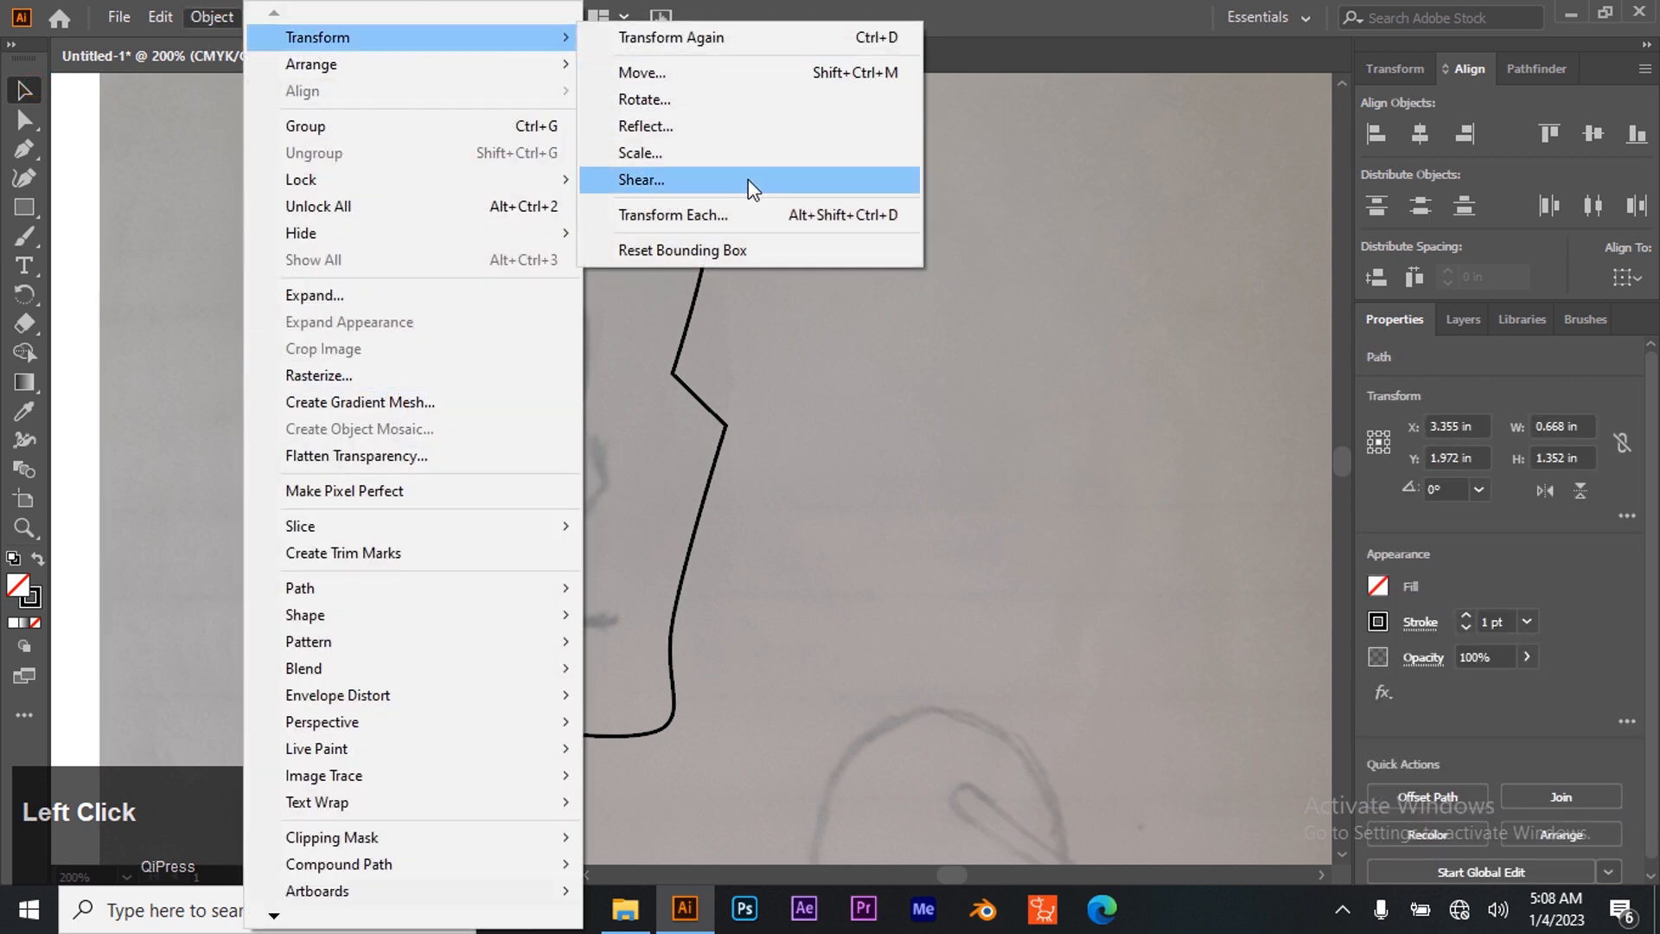
pyautogui.click(743, 127)
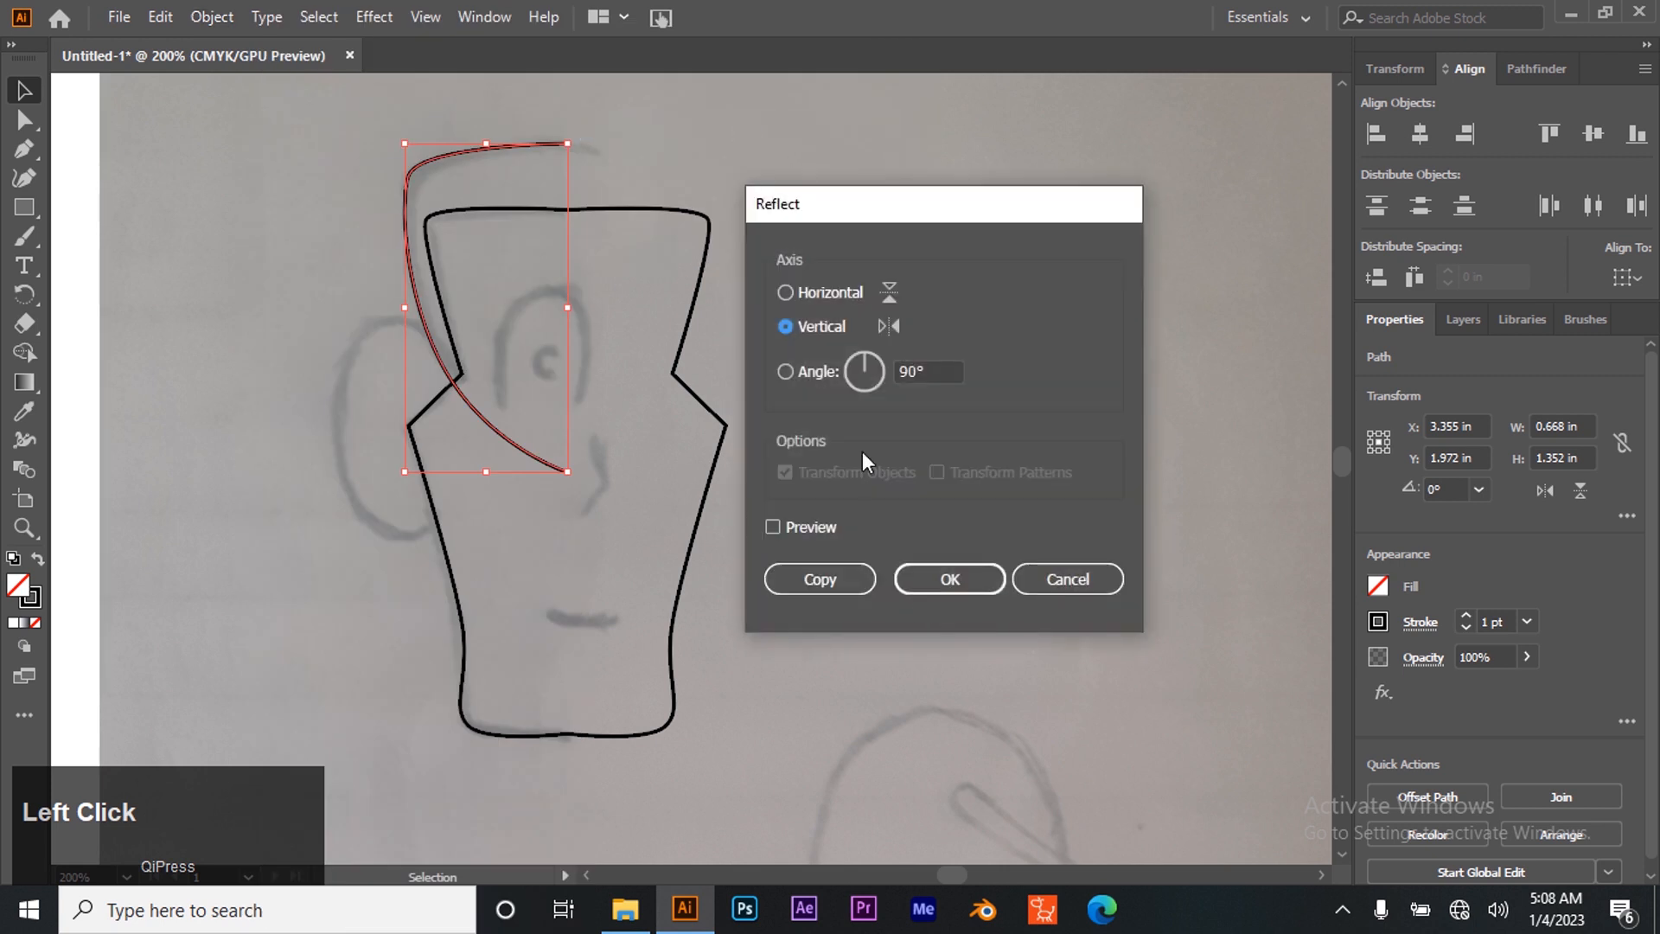
pyautogui.click(813, 579)
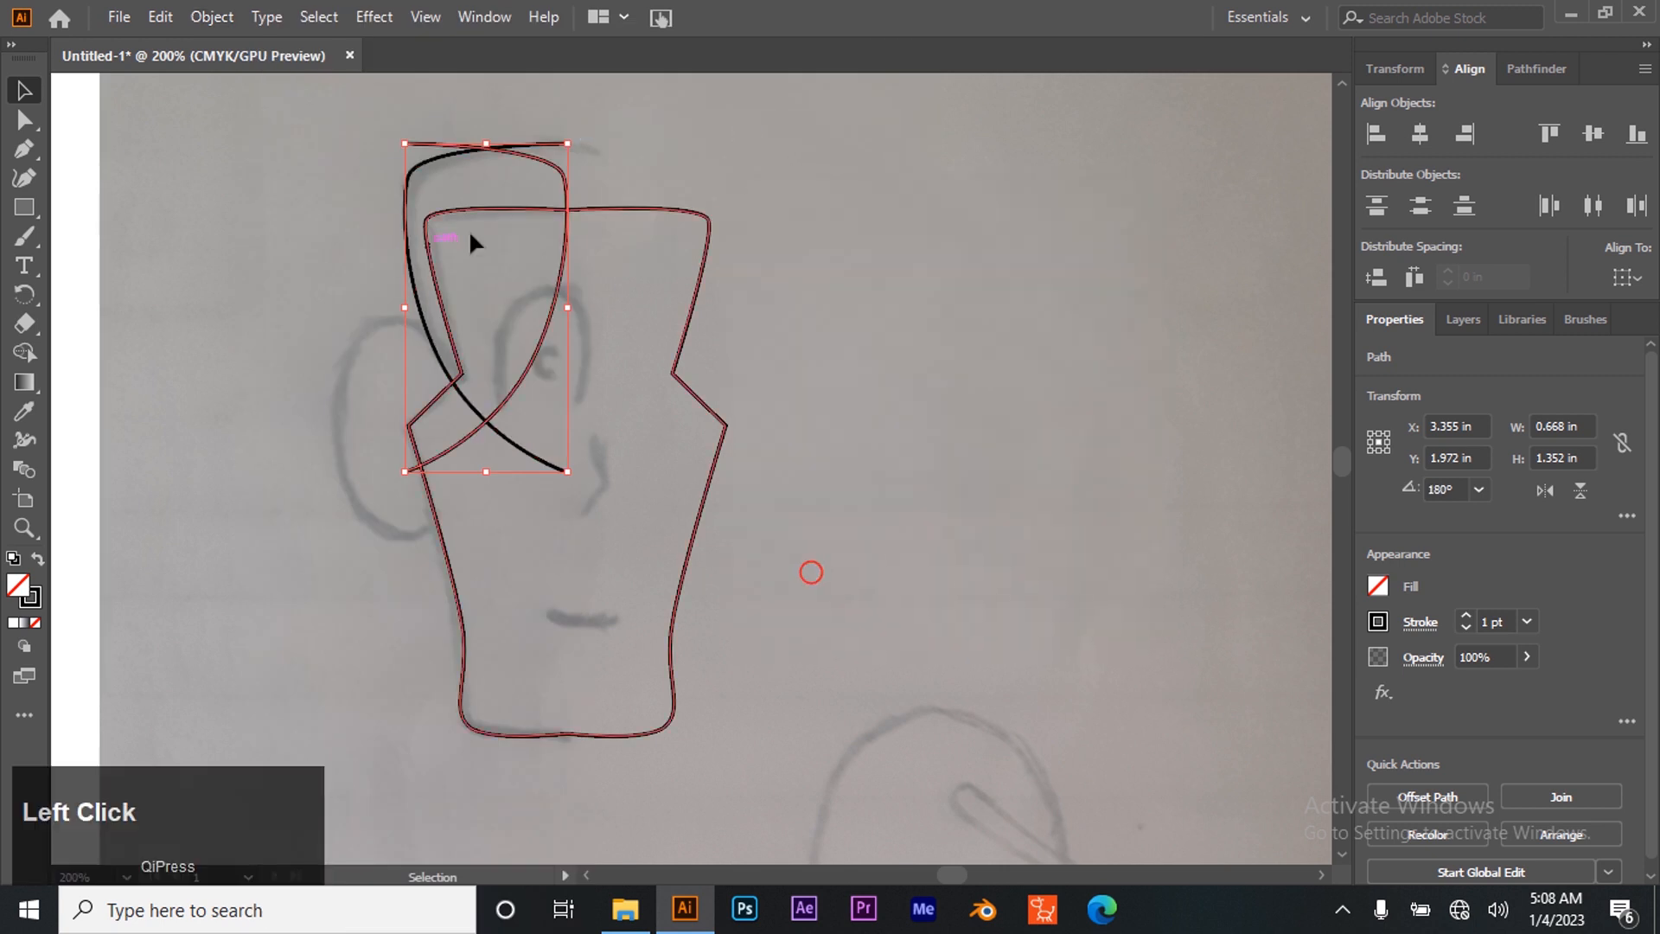
pyautogui.moveTo(546, 331); pyautogui.dragTo(707, 299)
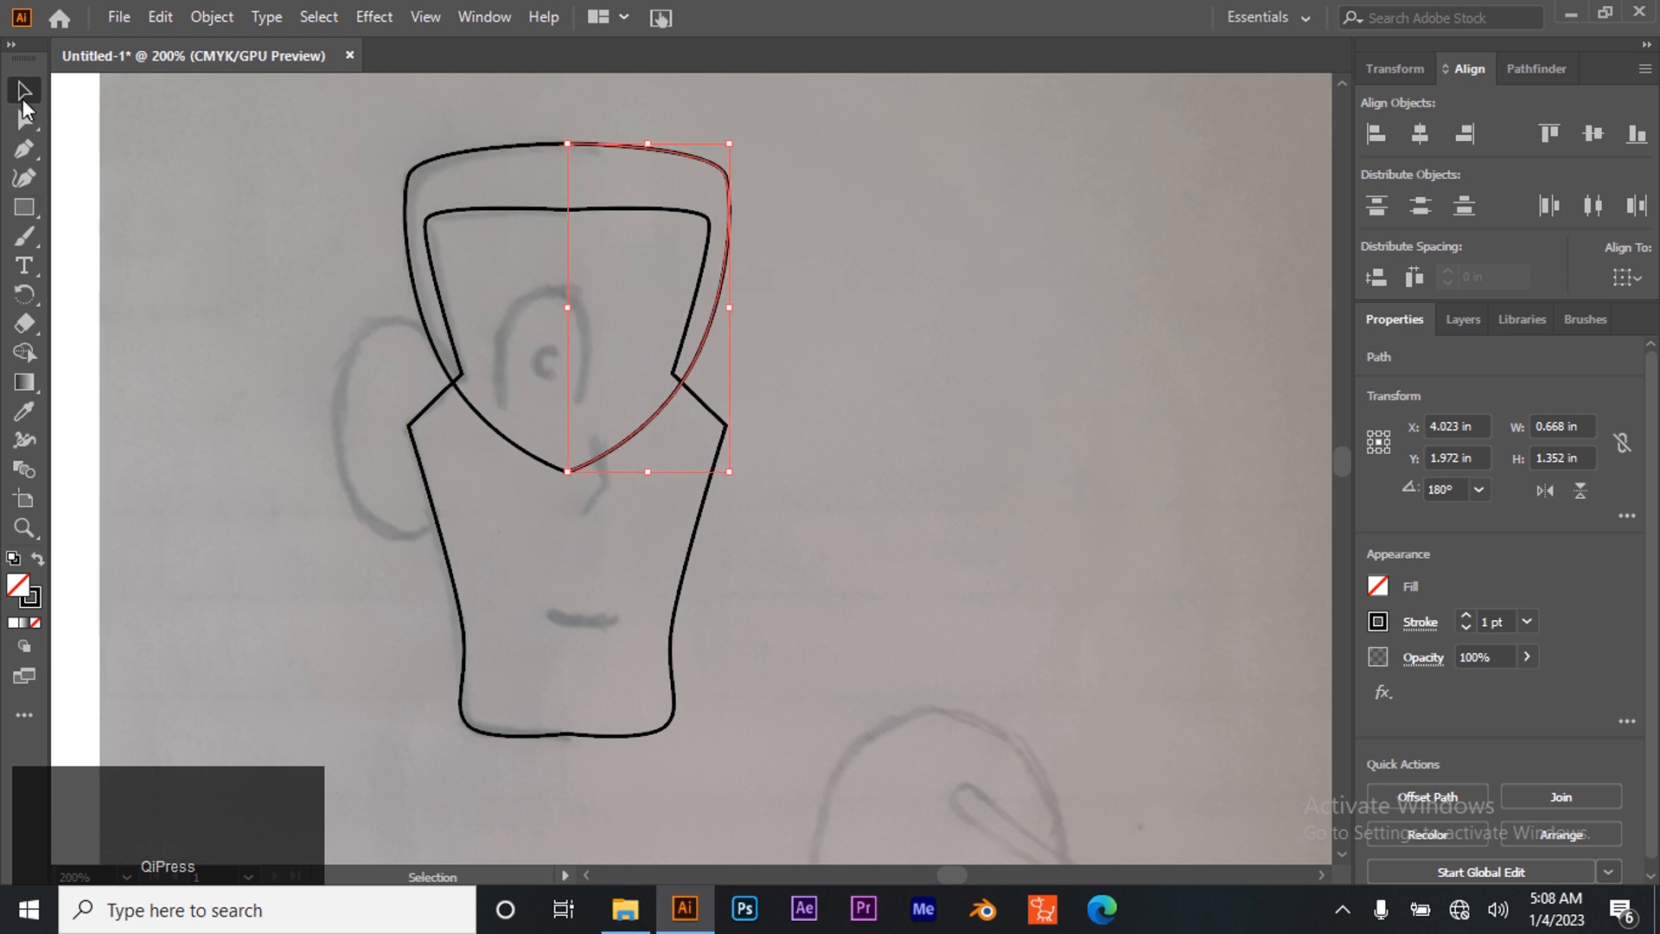
# Join the two hair halves at their top and bottom centre points into one closed outline, and deselect it
pyautogui.click(24, 120)
pyautogui.moveTo(592, 170); pyautogui.dragTo(602, 189)
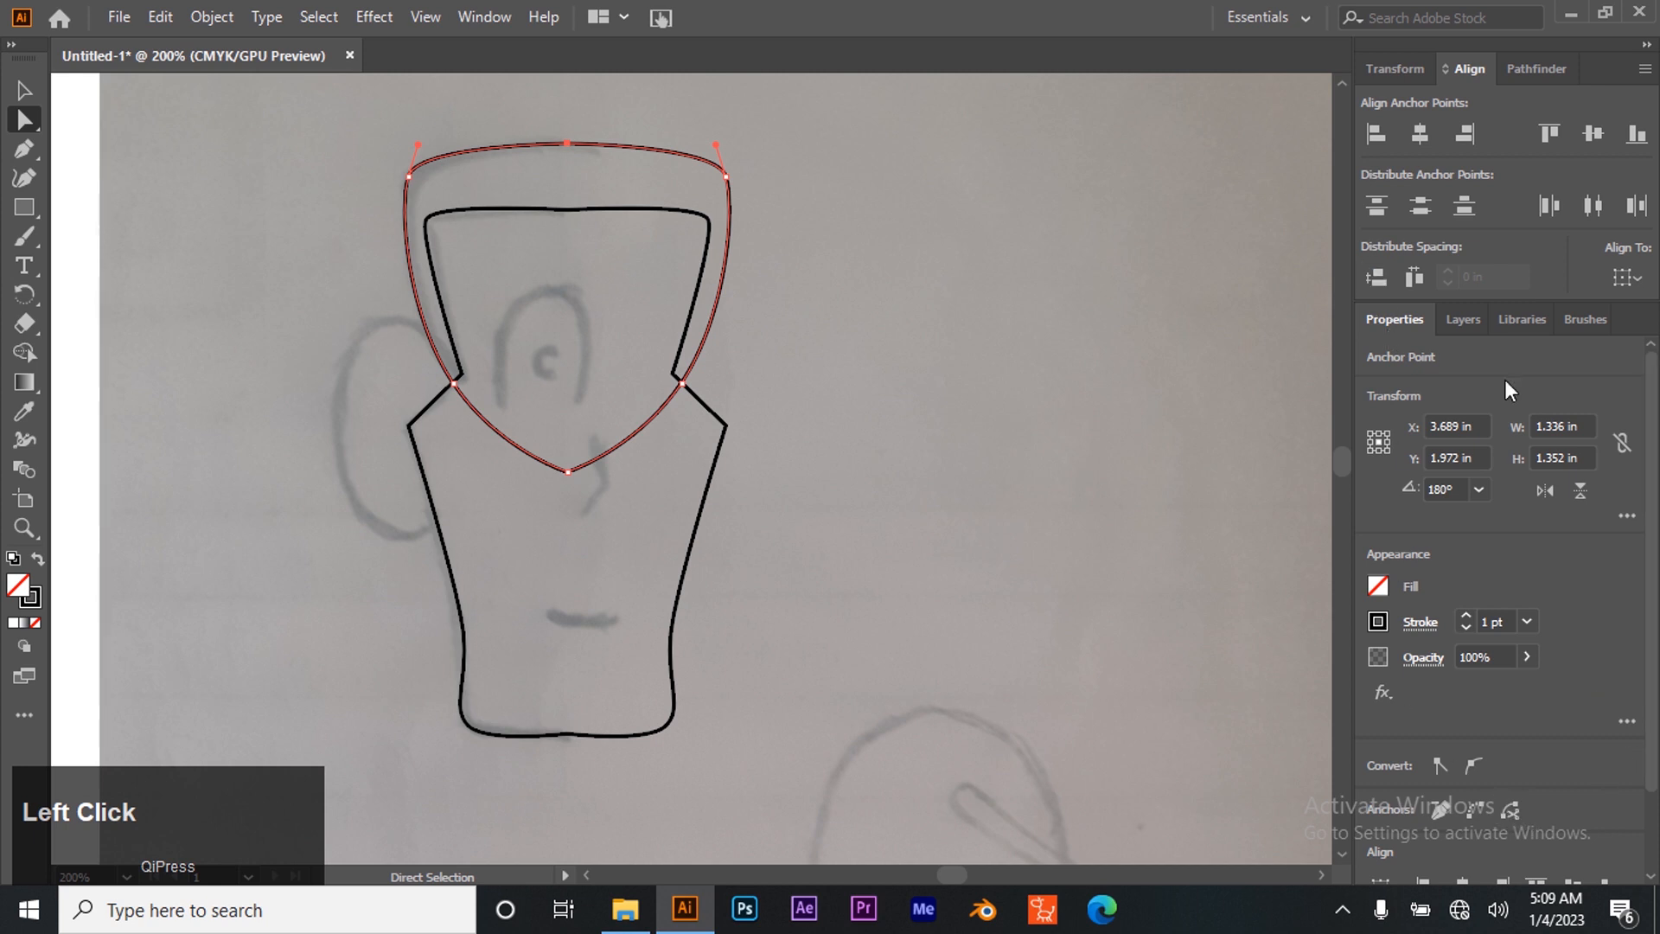
pyautogui.click(1476, 808)
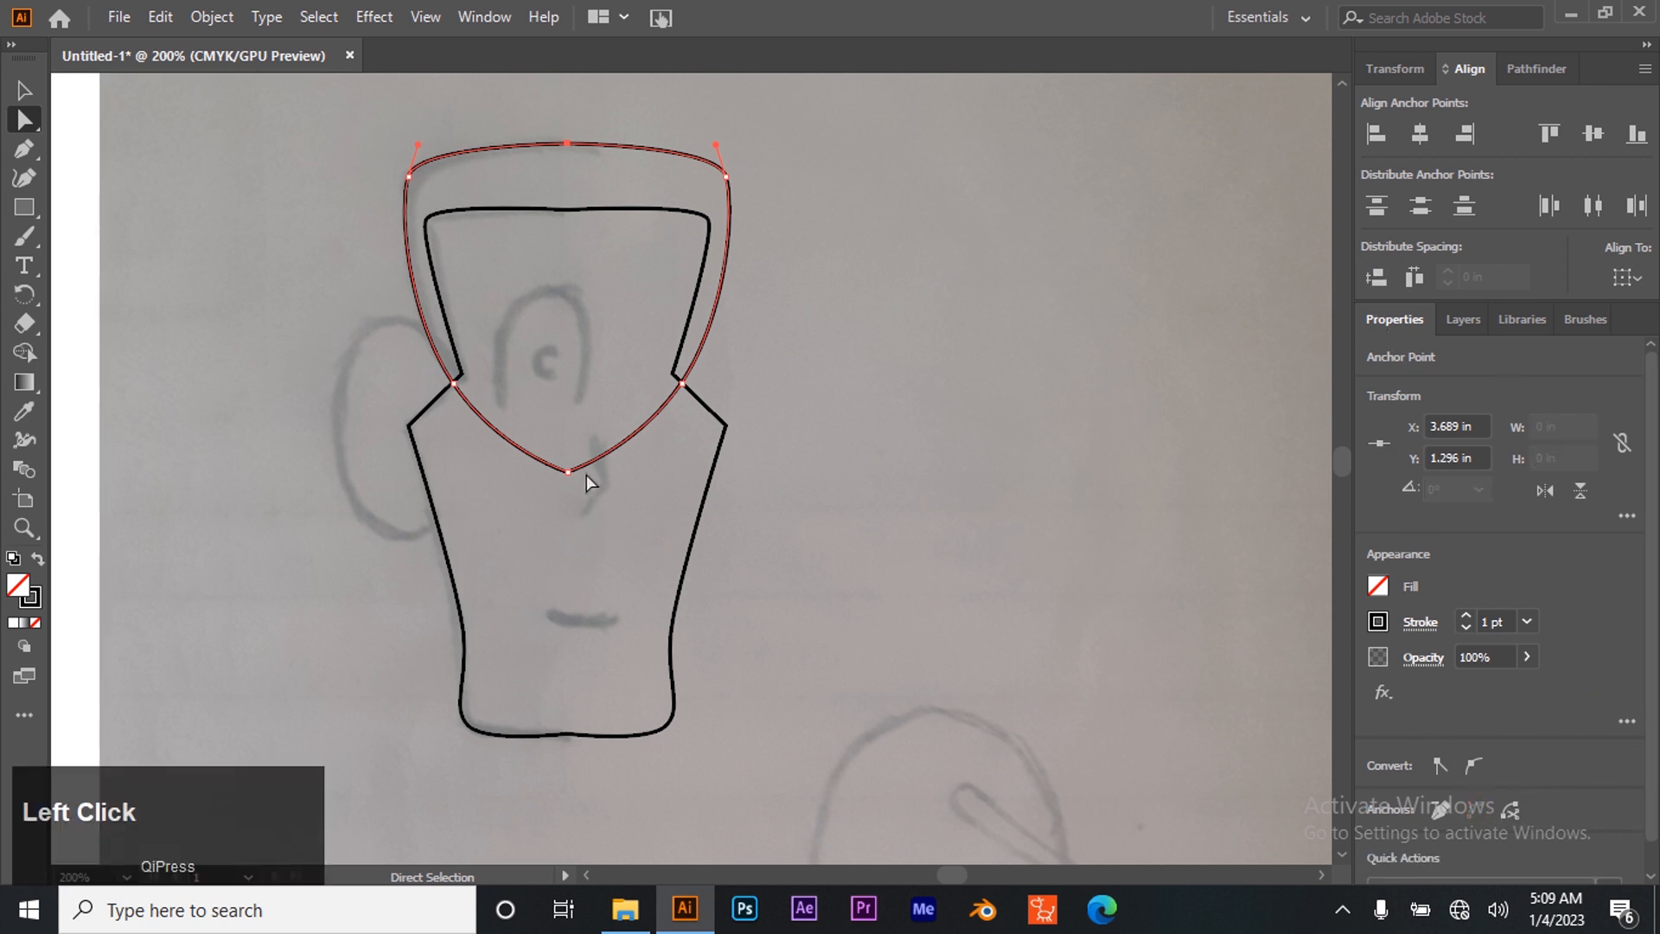
pyautogui.moveTo(604, 524); pyautogui.dragTo(604, 524)
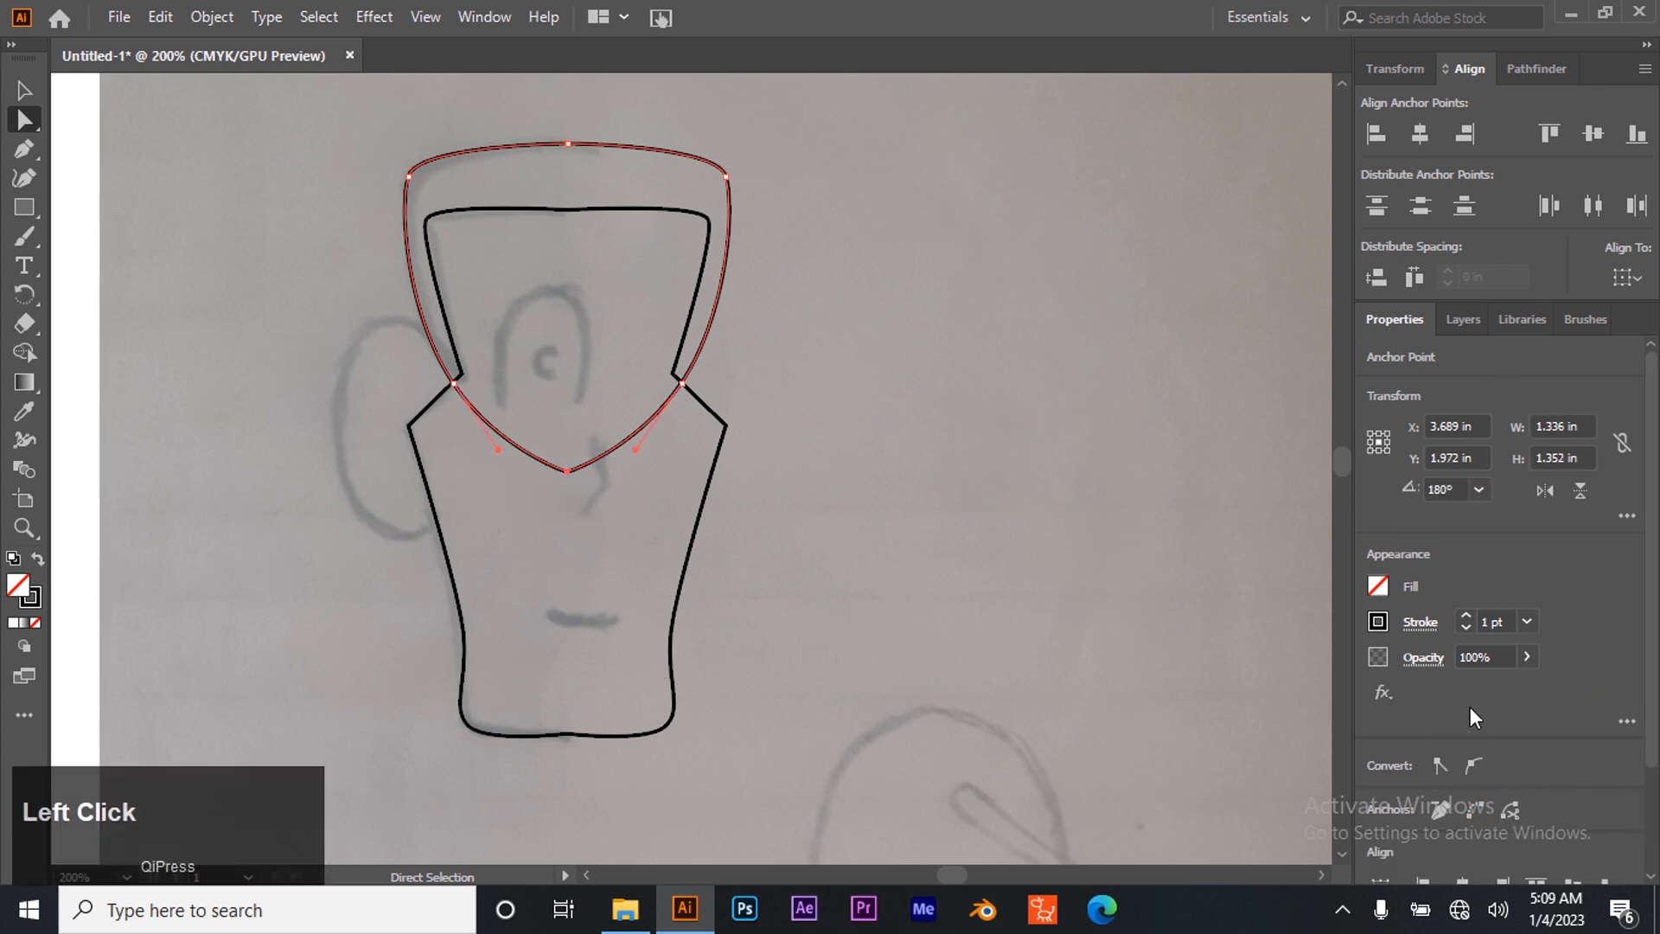
pyautogui.click(1471, 810)
pyautogui.click(19, 80)
pyautogui.click(227, 300)
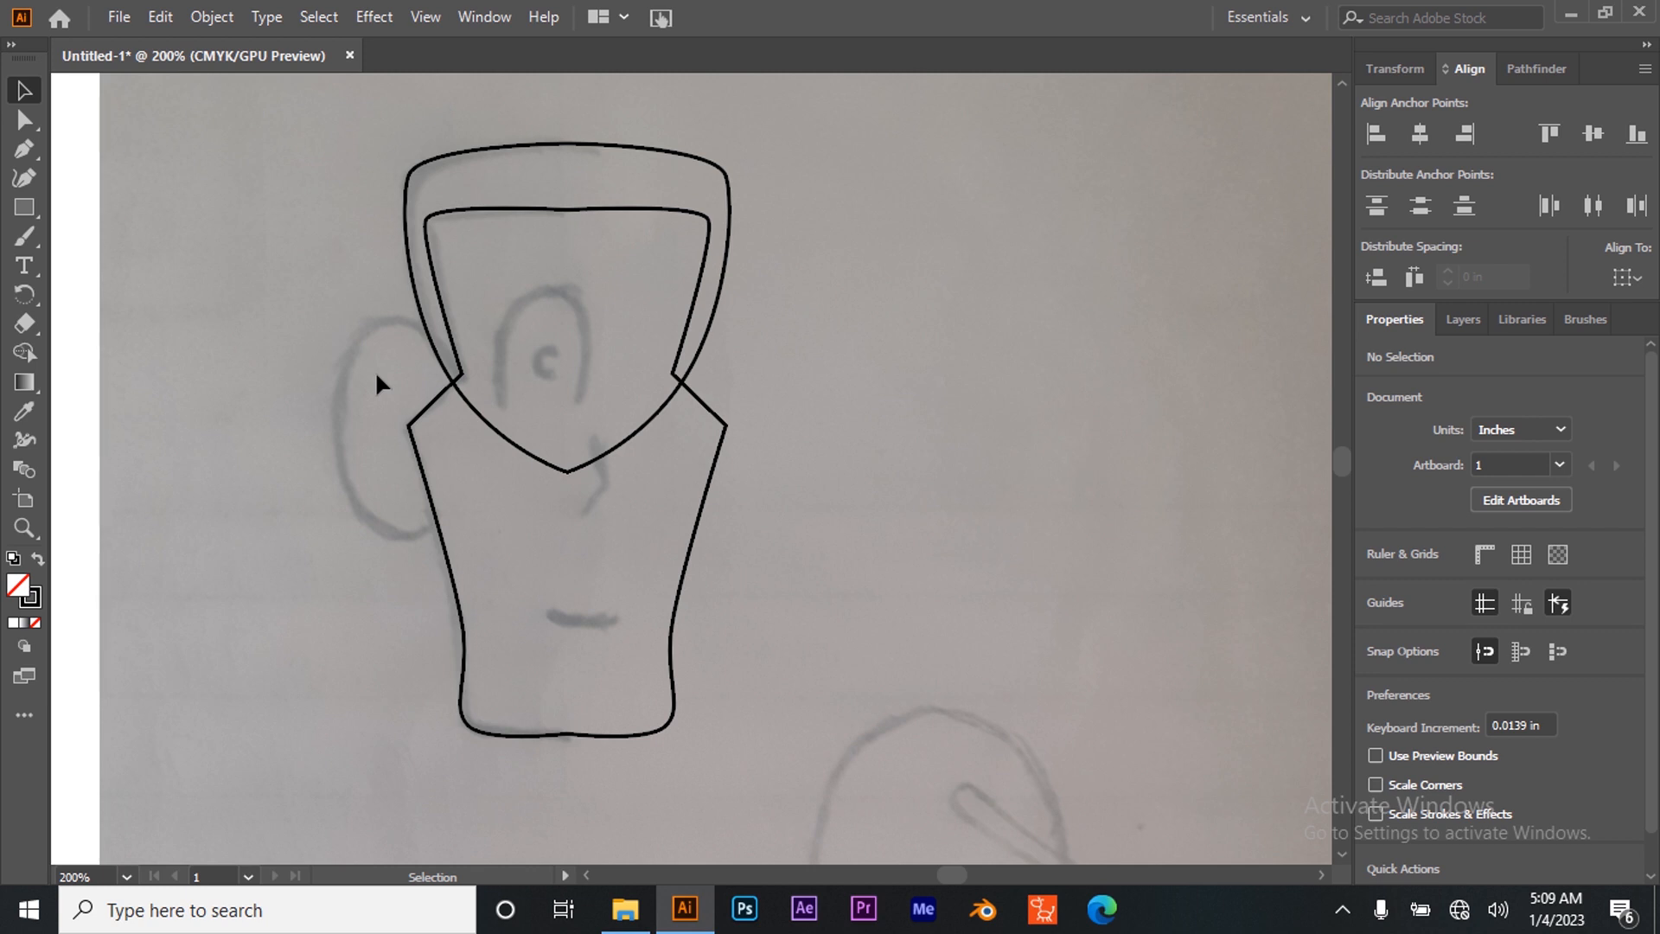
# Trace the sketched left ear with the Pen tool as a closed oval about 0.53 by 0.9 in, starting at the temple corner
pyautogui.click(24, 148)
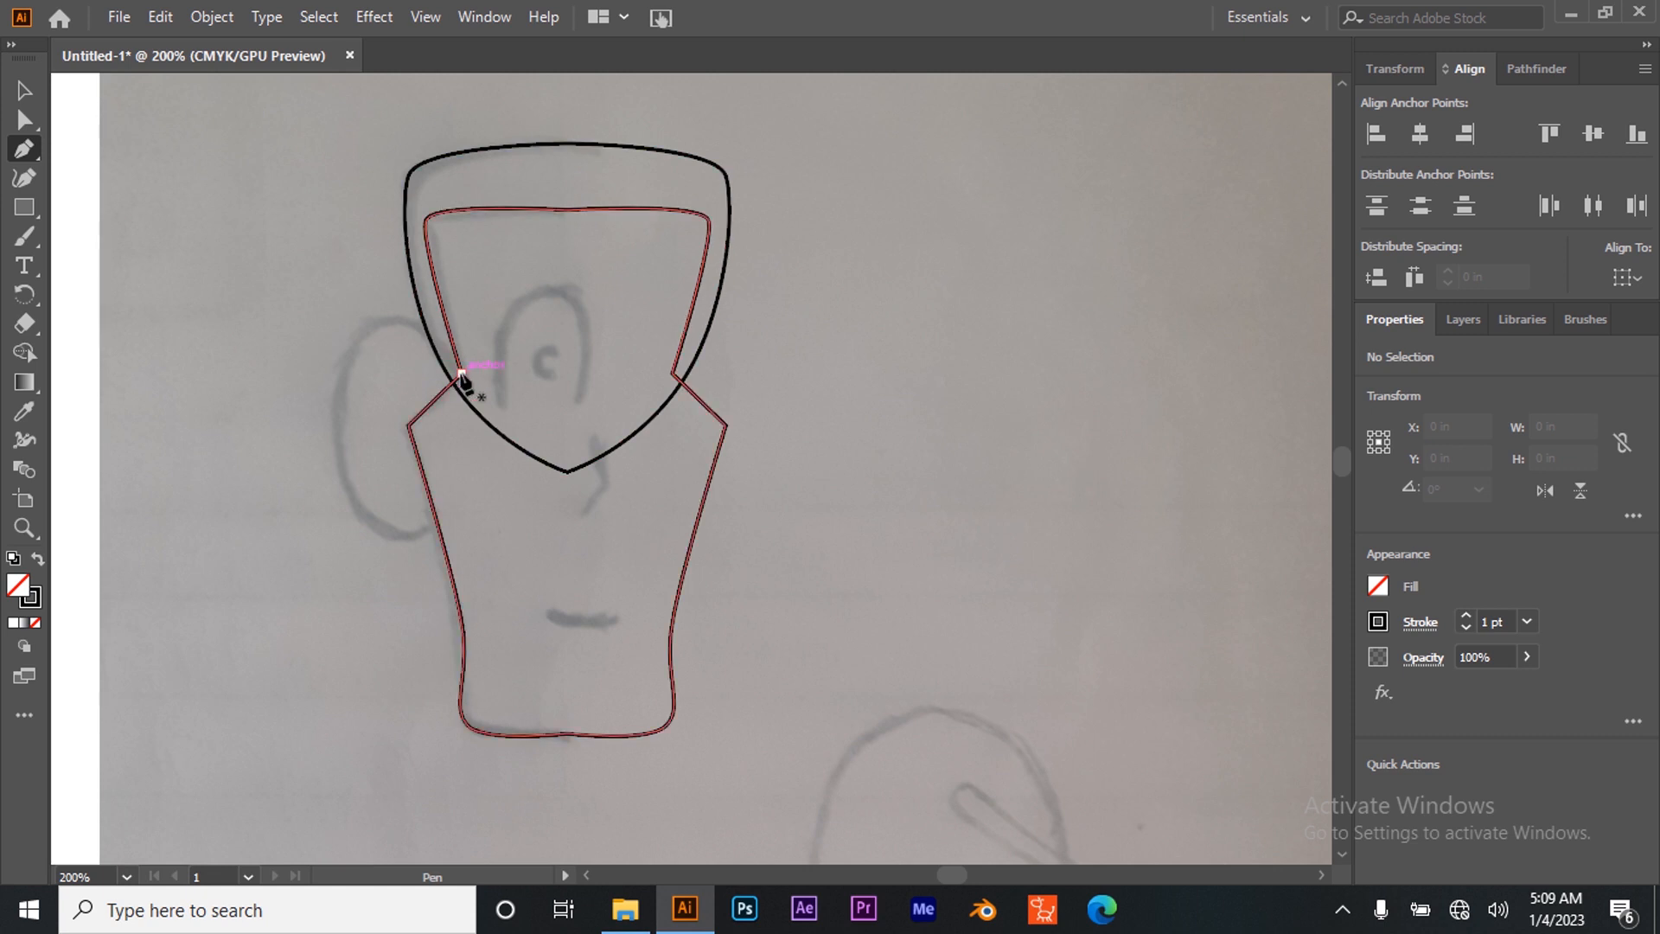
pyautogui.click(461, 374)
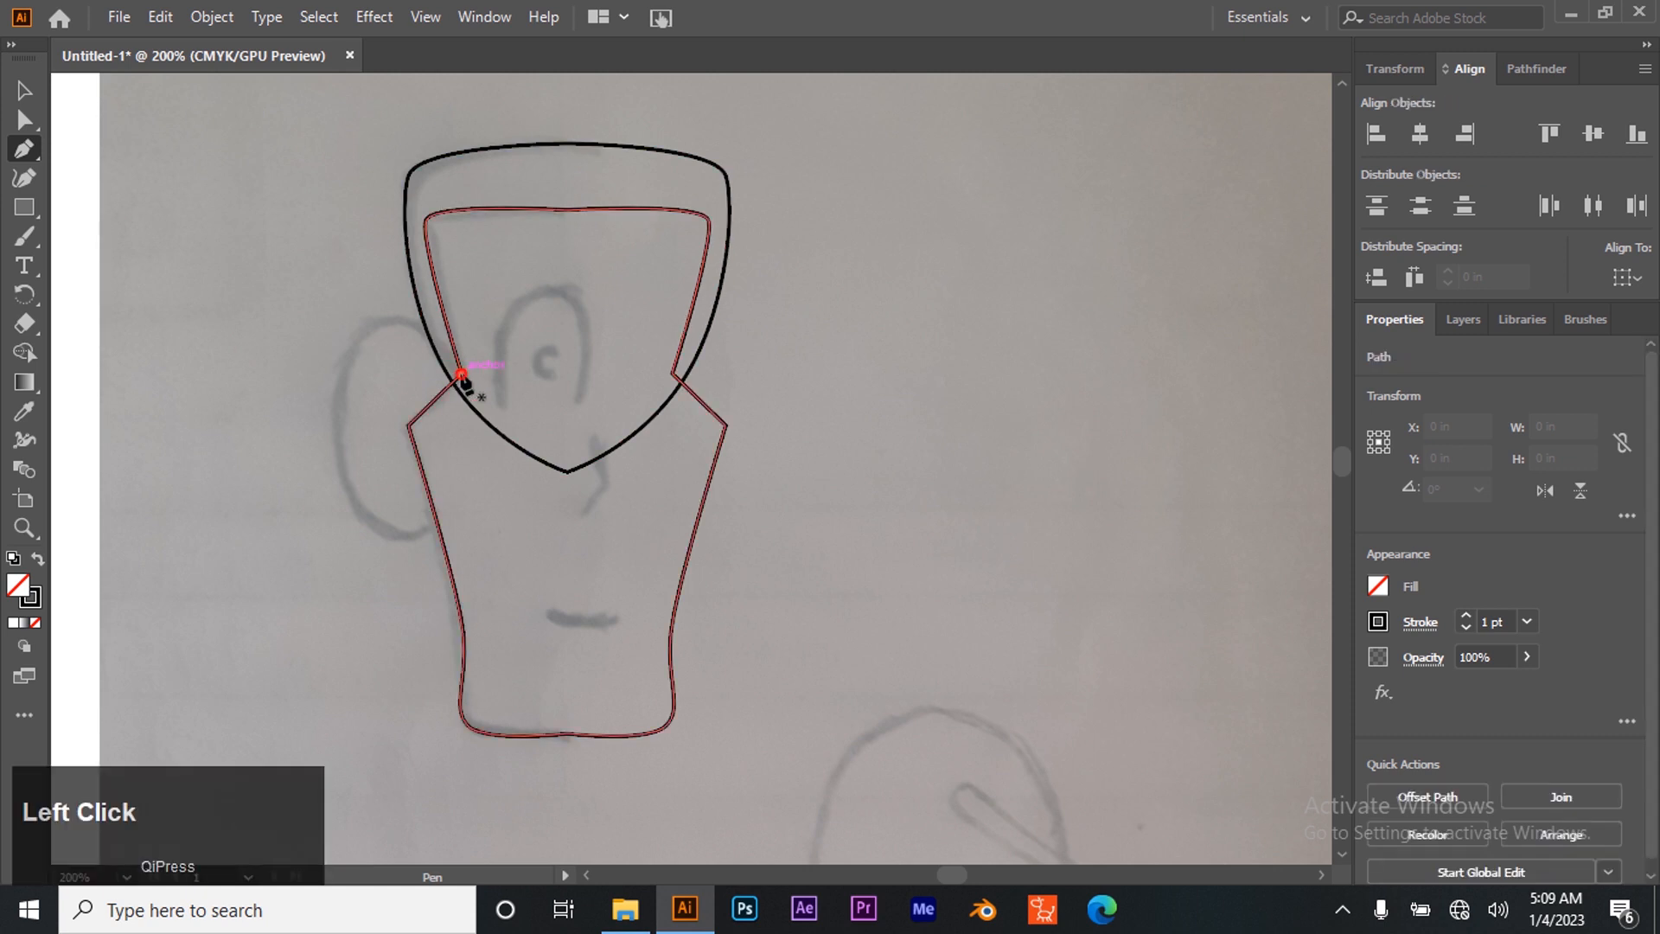
pyautogui.click(395, 323)
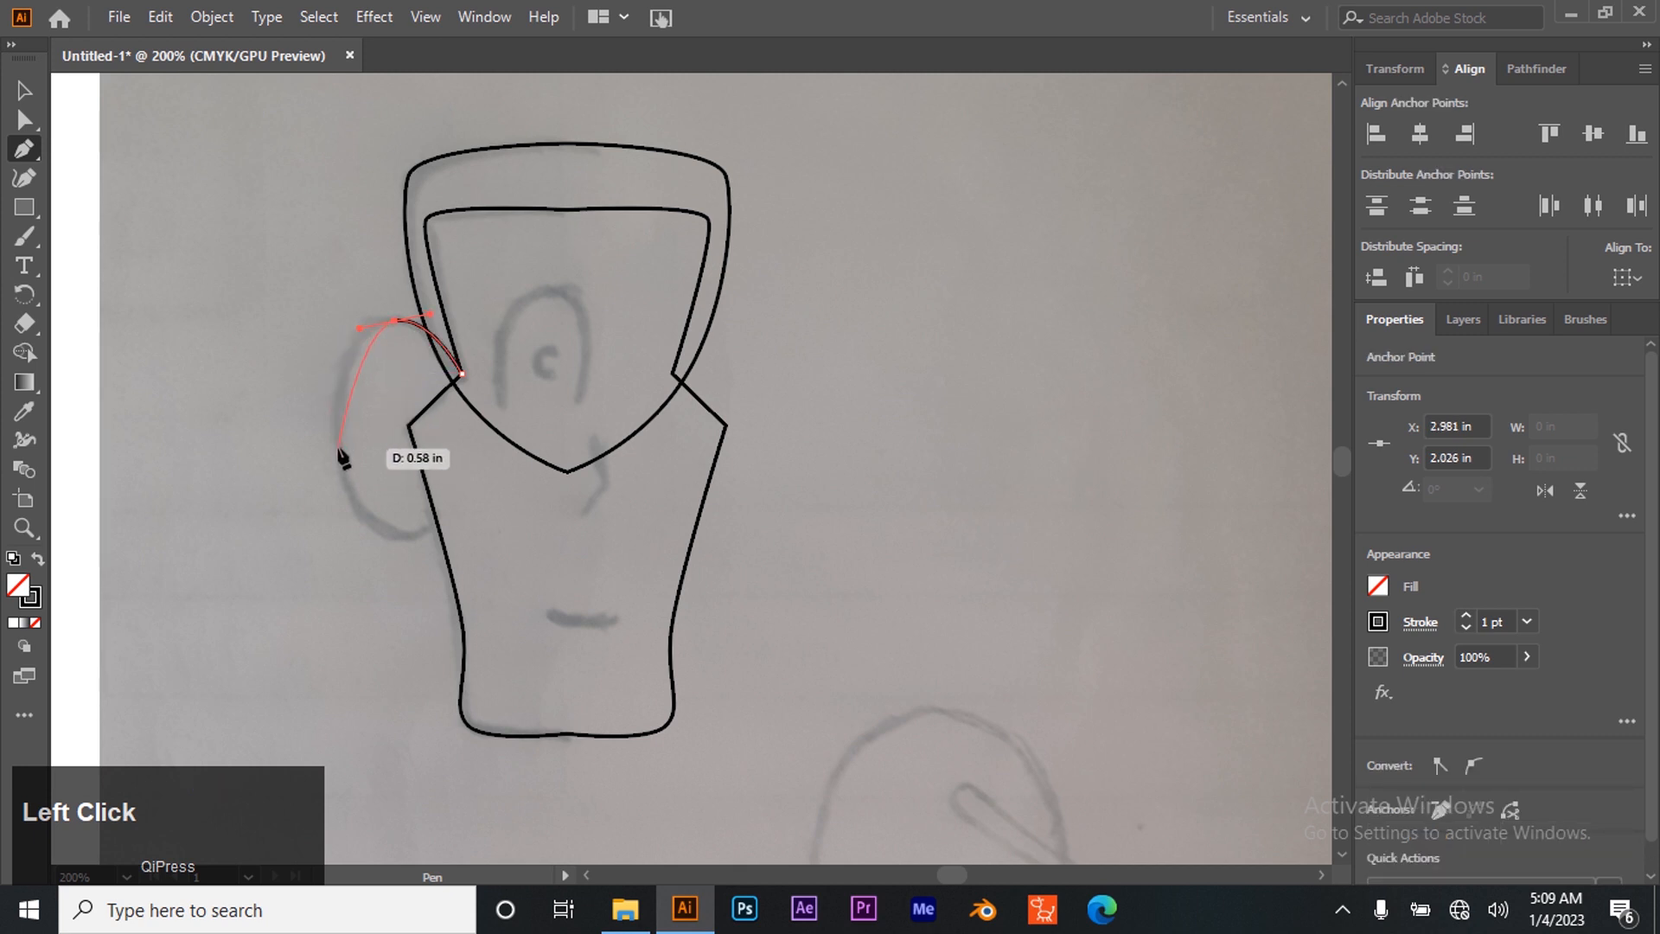
pyautogui.moveTo(338, 447); pyautogui.dragTo(477, 479)
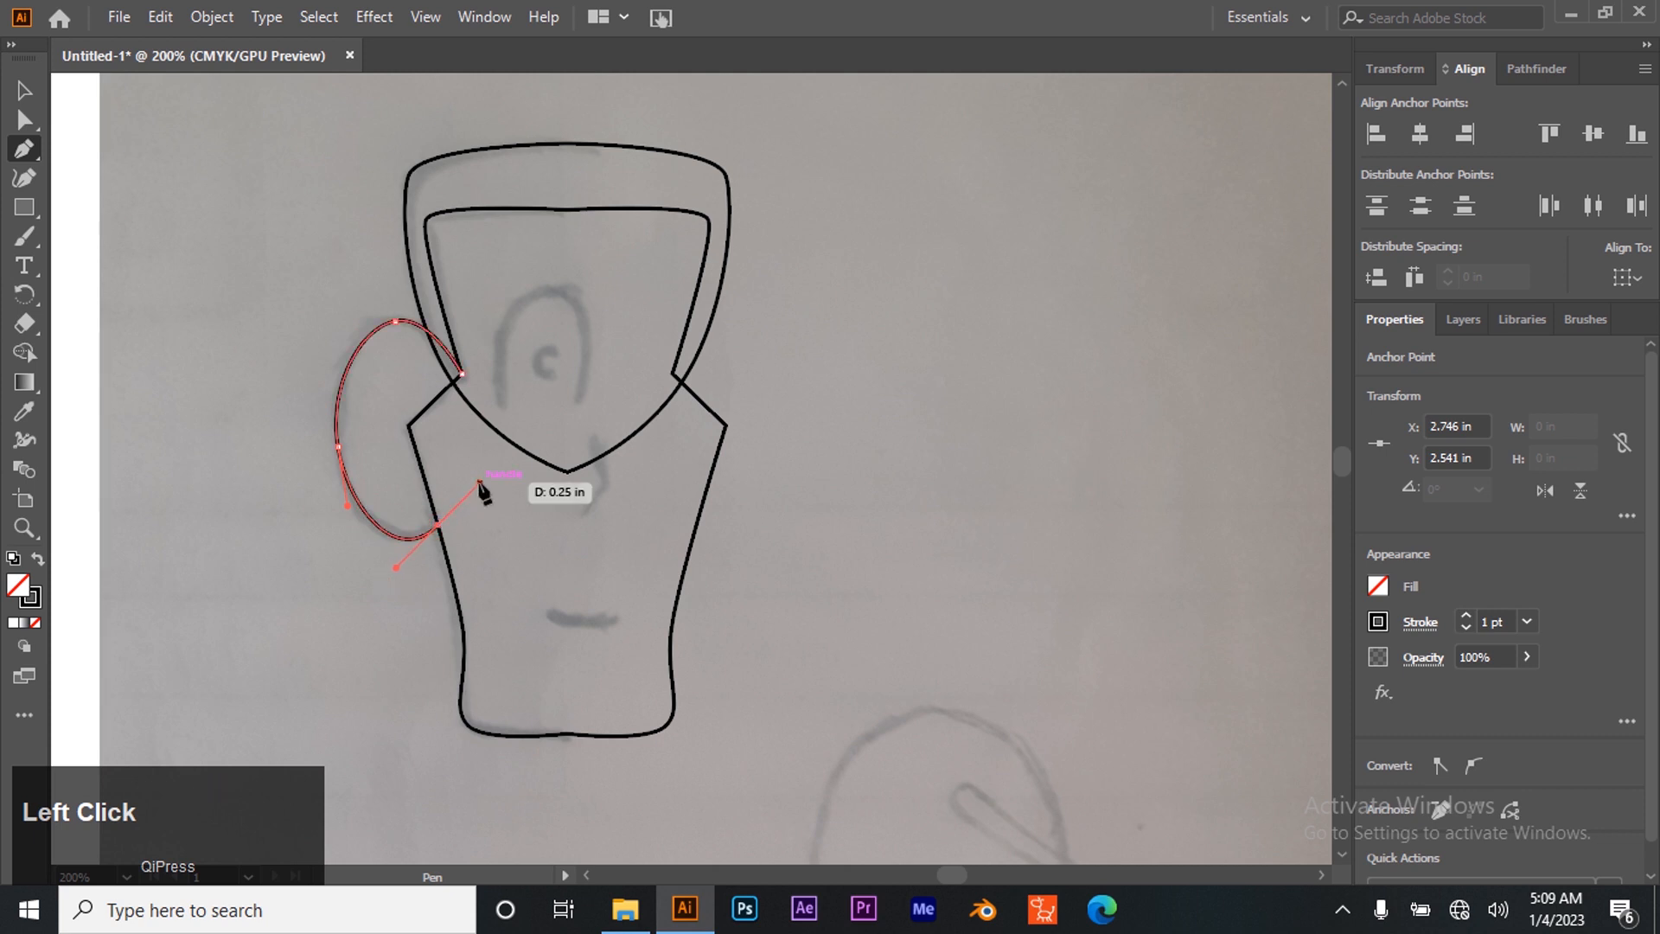
pyautogui.click(463, 376)
pyautogui.click(23, 91)
pyautogui.click(232, 273)
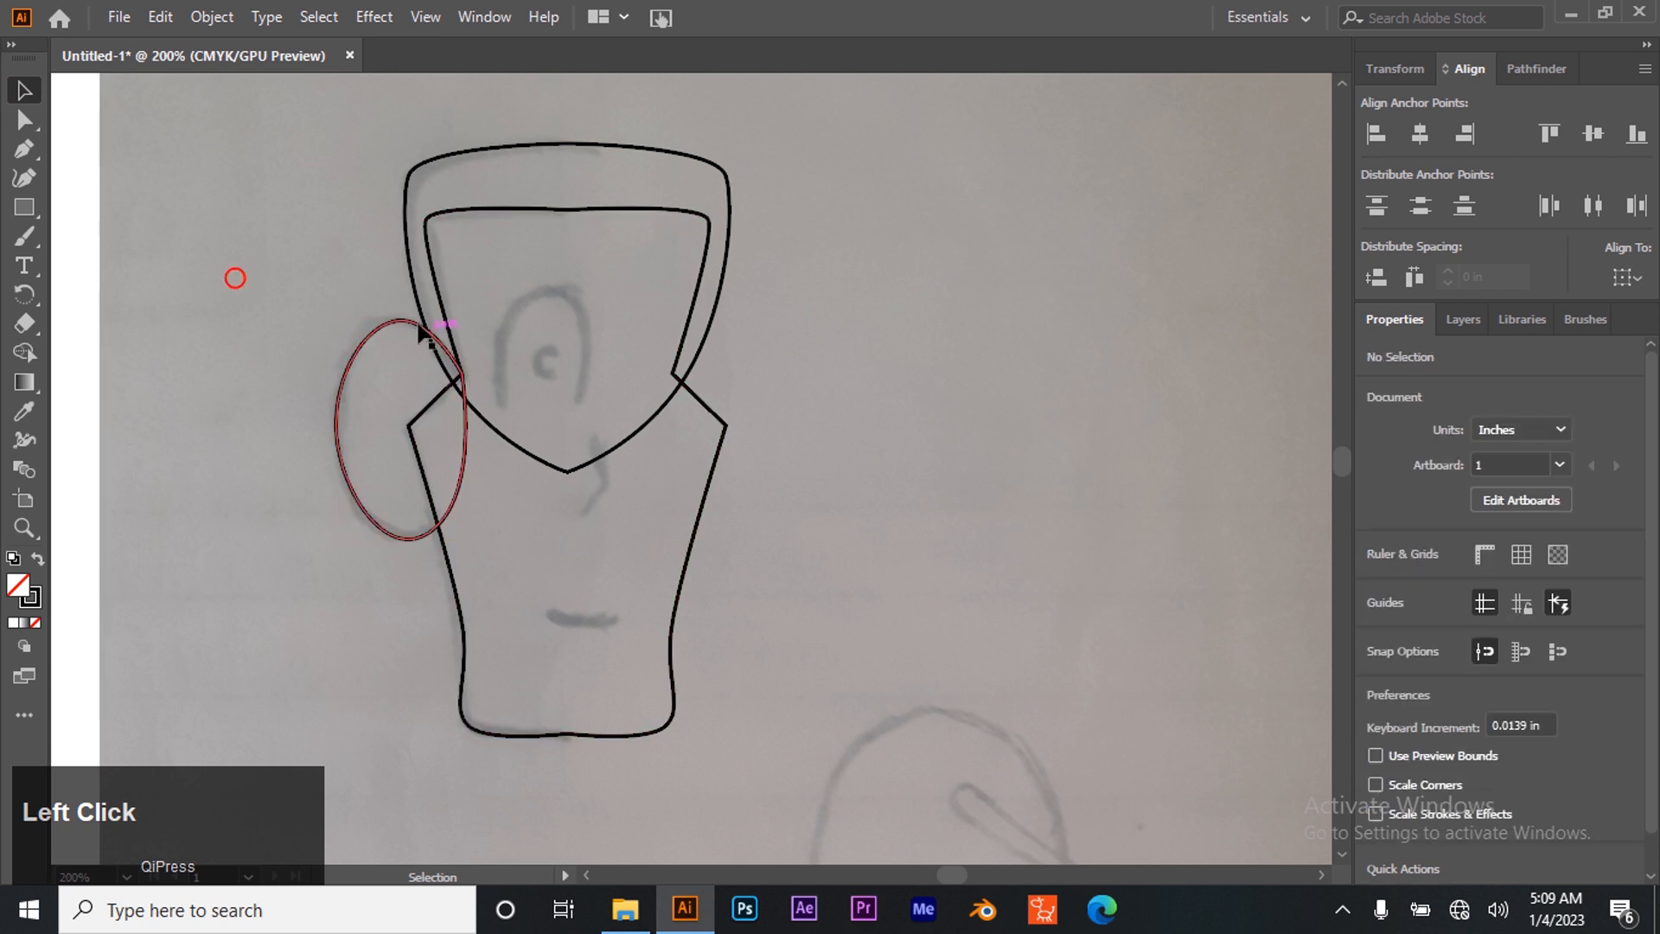
# Reflect a copy of the ear across the vertical axis and place it on the opposite side of the face
pyautogui.click(391, 321)
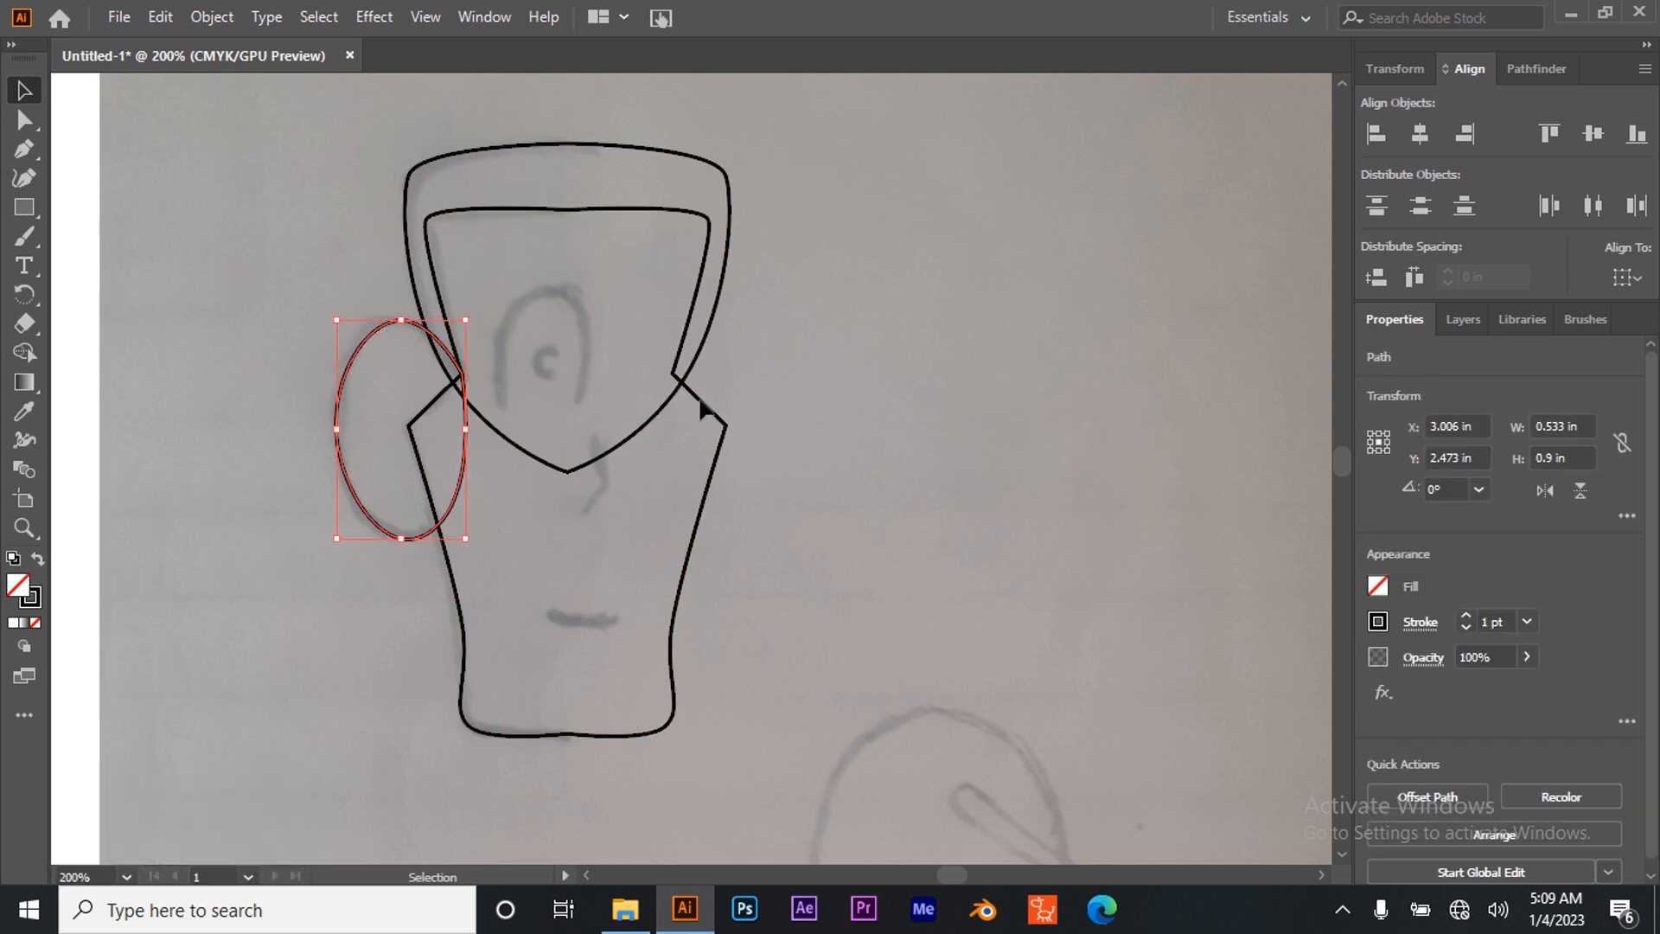
pyautogui.click(212, 16)
pyautogui.moveTo(430, 34)
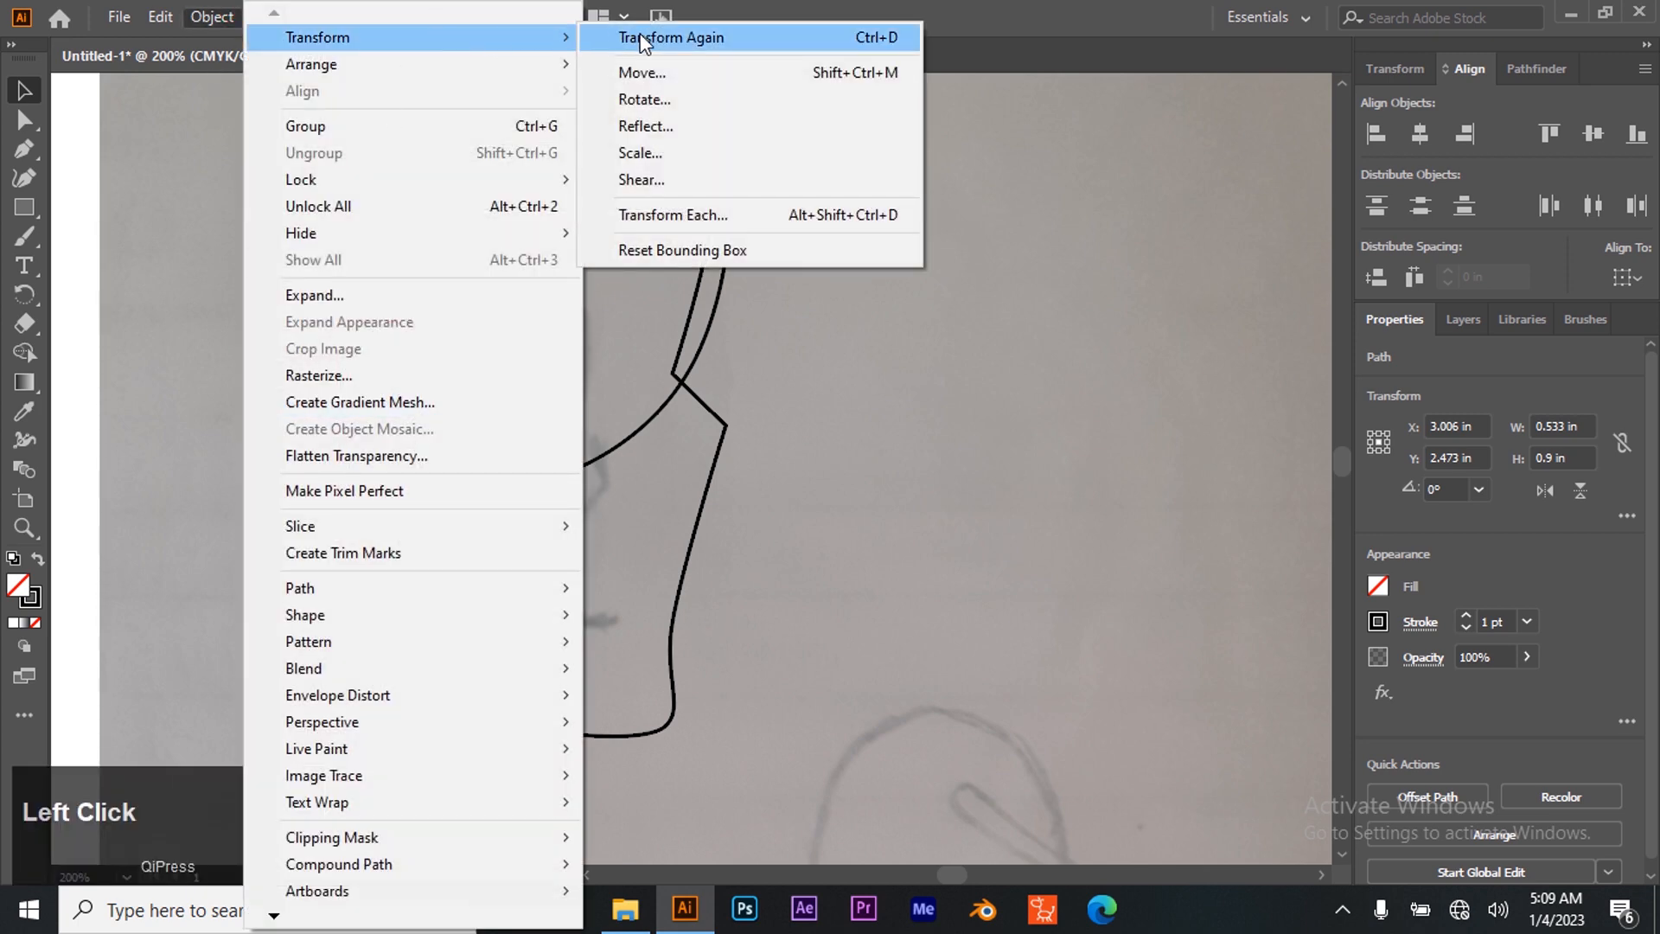
pyautogui.click(673, 126)
pyautogui.click(820, 578)
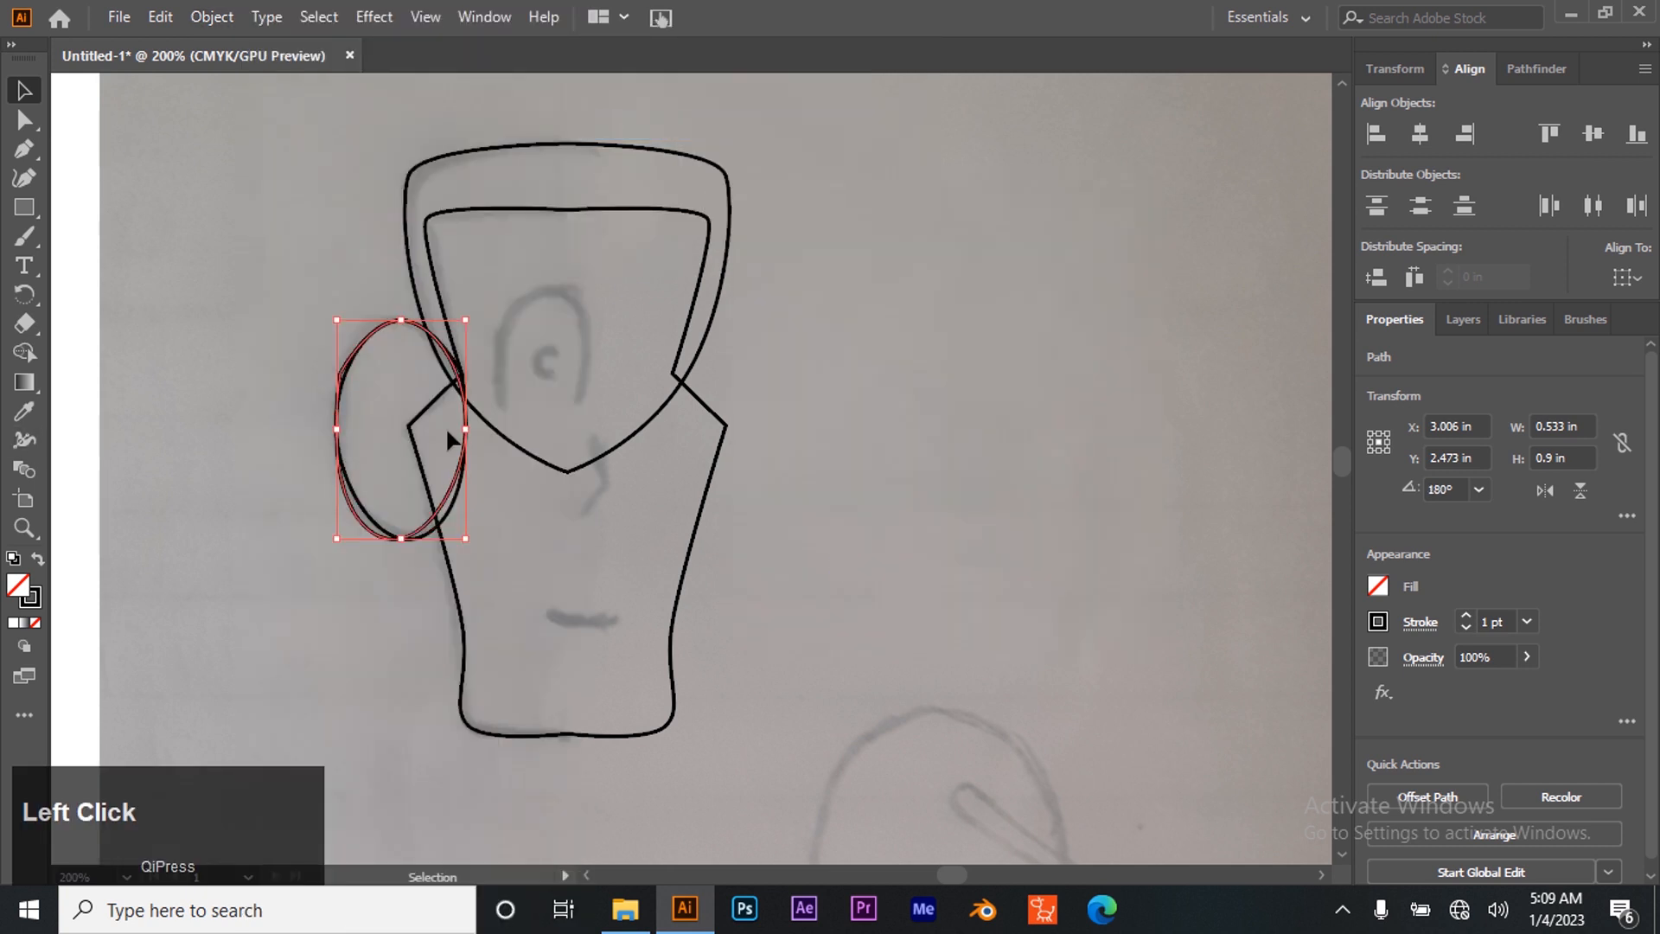
pyautogui.moveTo(447, 495); pyautogui.dragTo(779, 482)
pyautogui.click(933, 358)
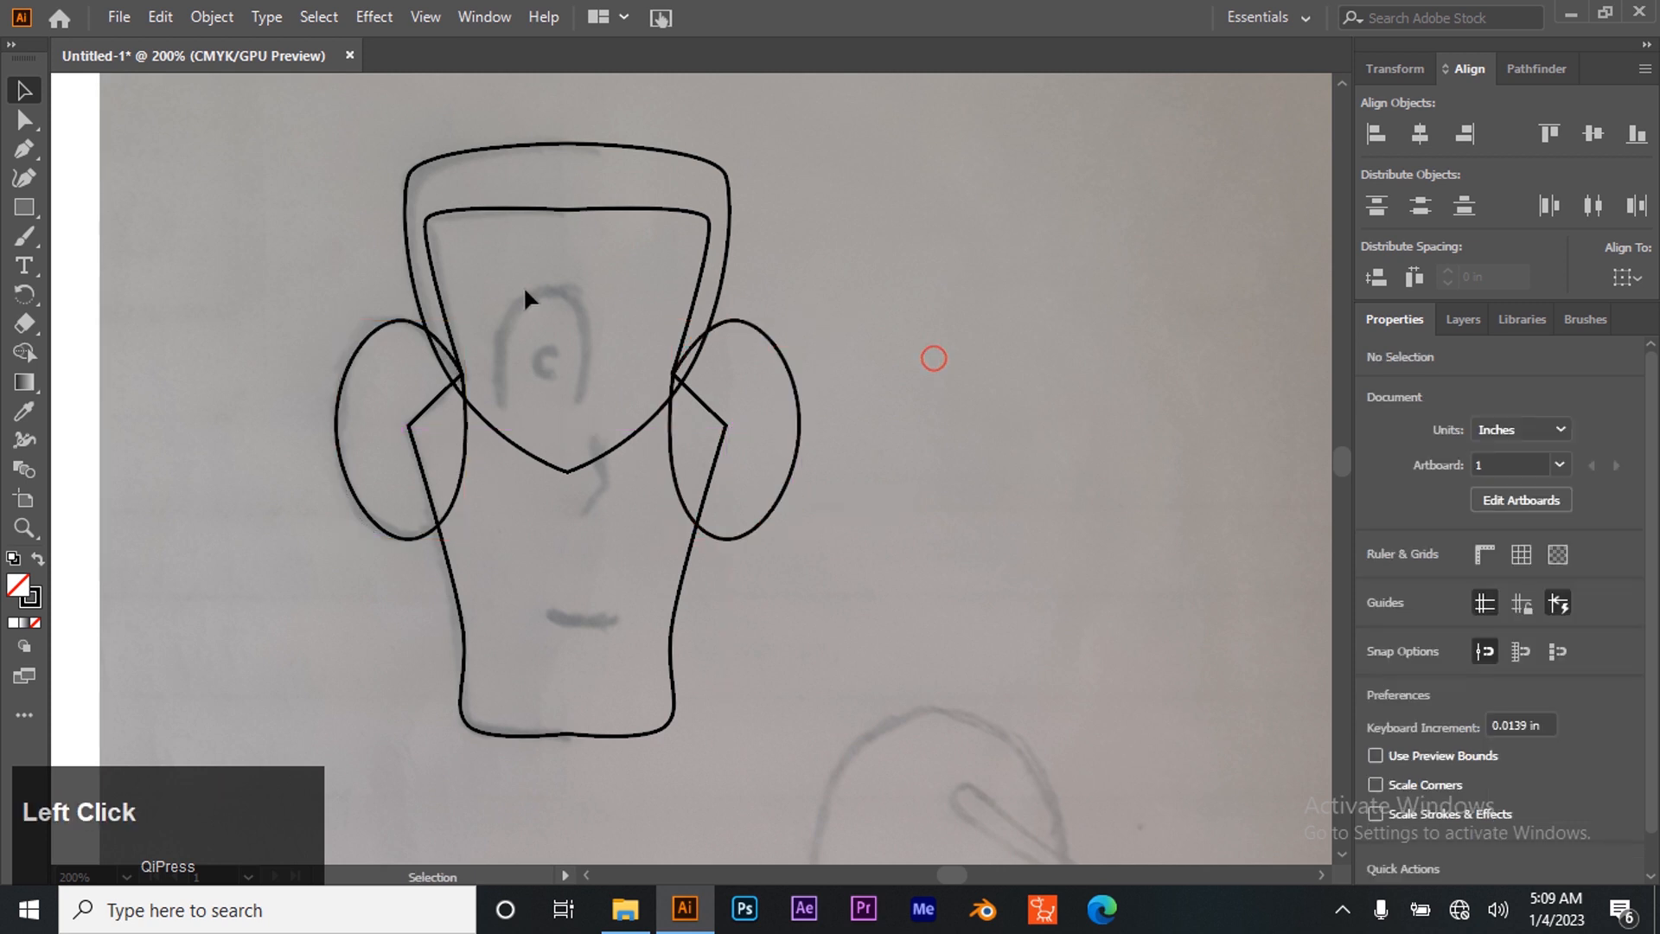
# Trace the sketched eye's arch with the Pen tool as an open curve about 0.33 in wide and 0.47 in tall
pyautogui.click(25, 527)
pyautogui.click(619, 381)
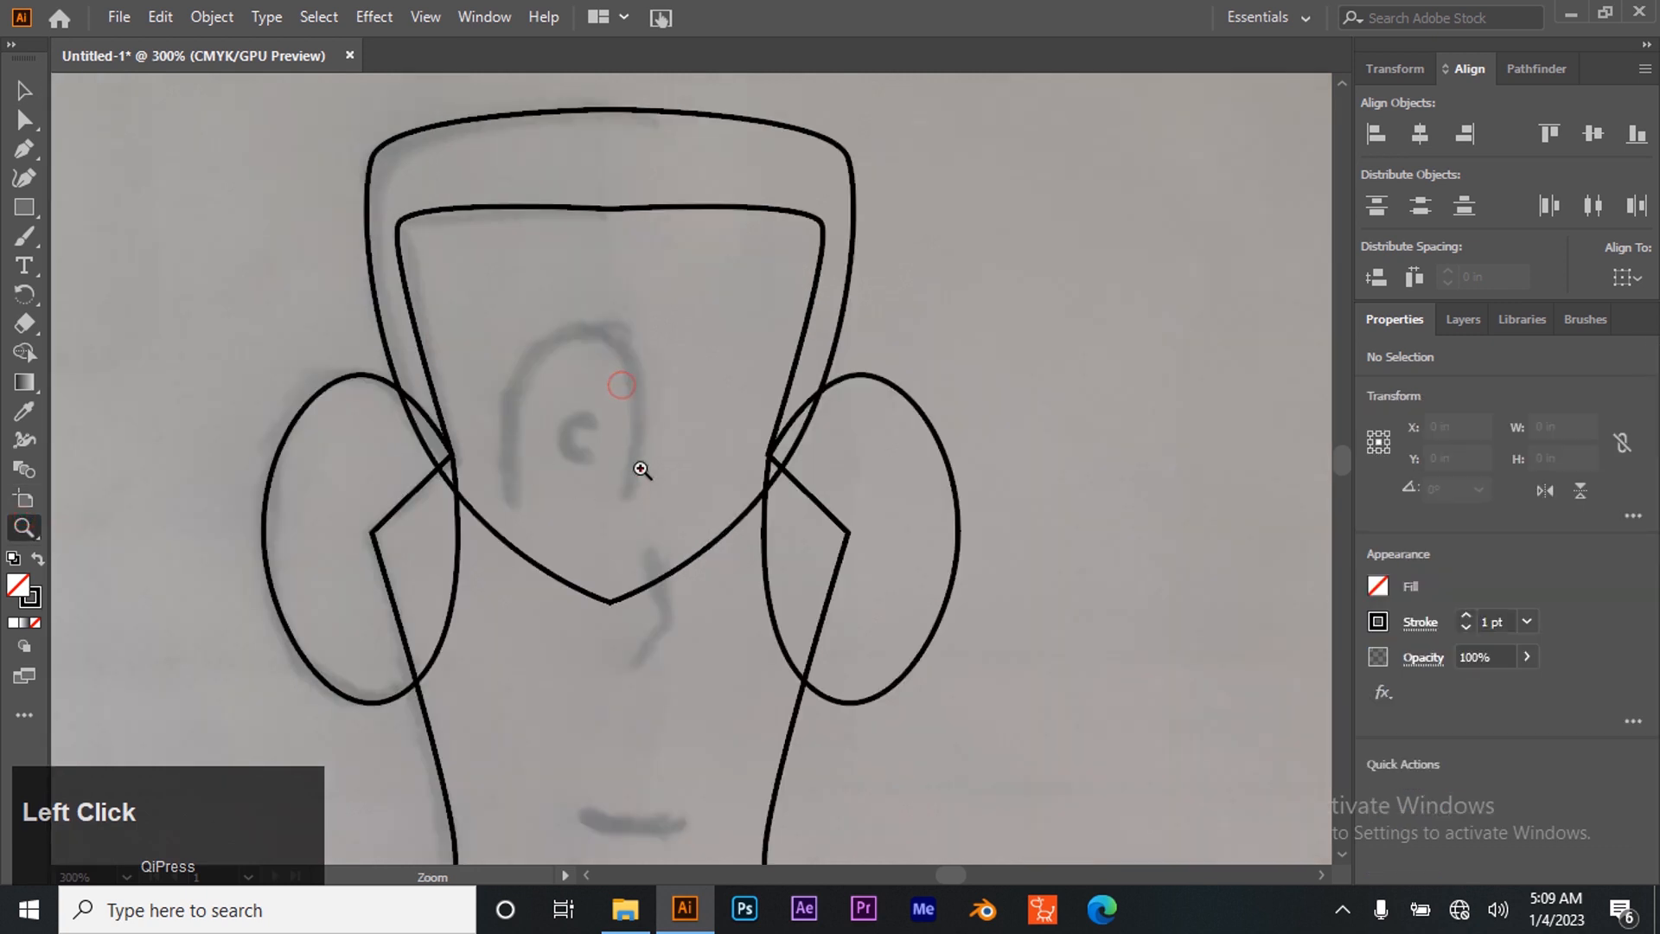
pyautogui.click(641, 469)
pyautogui.click(24, 149)
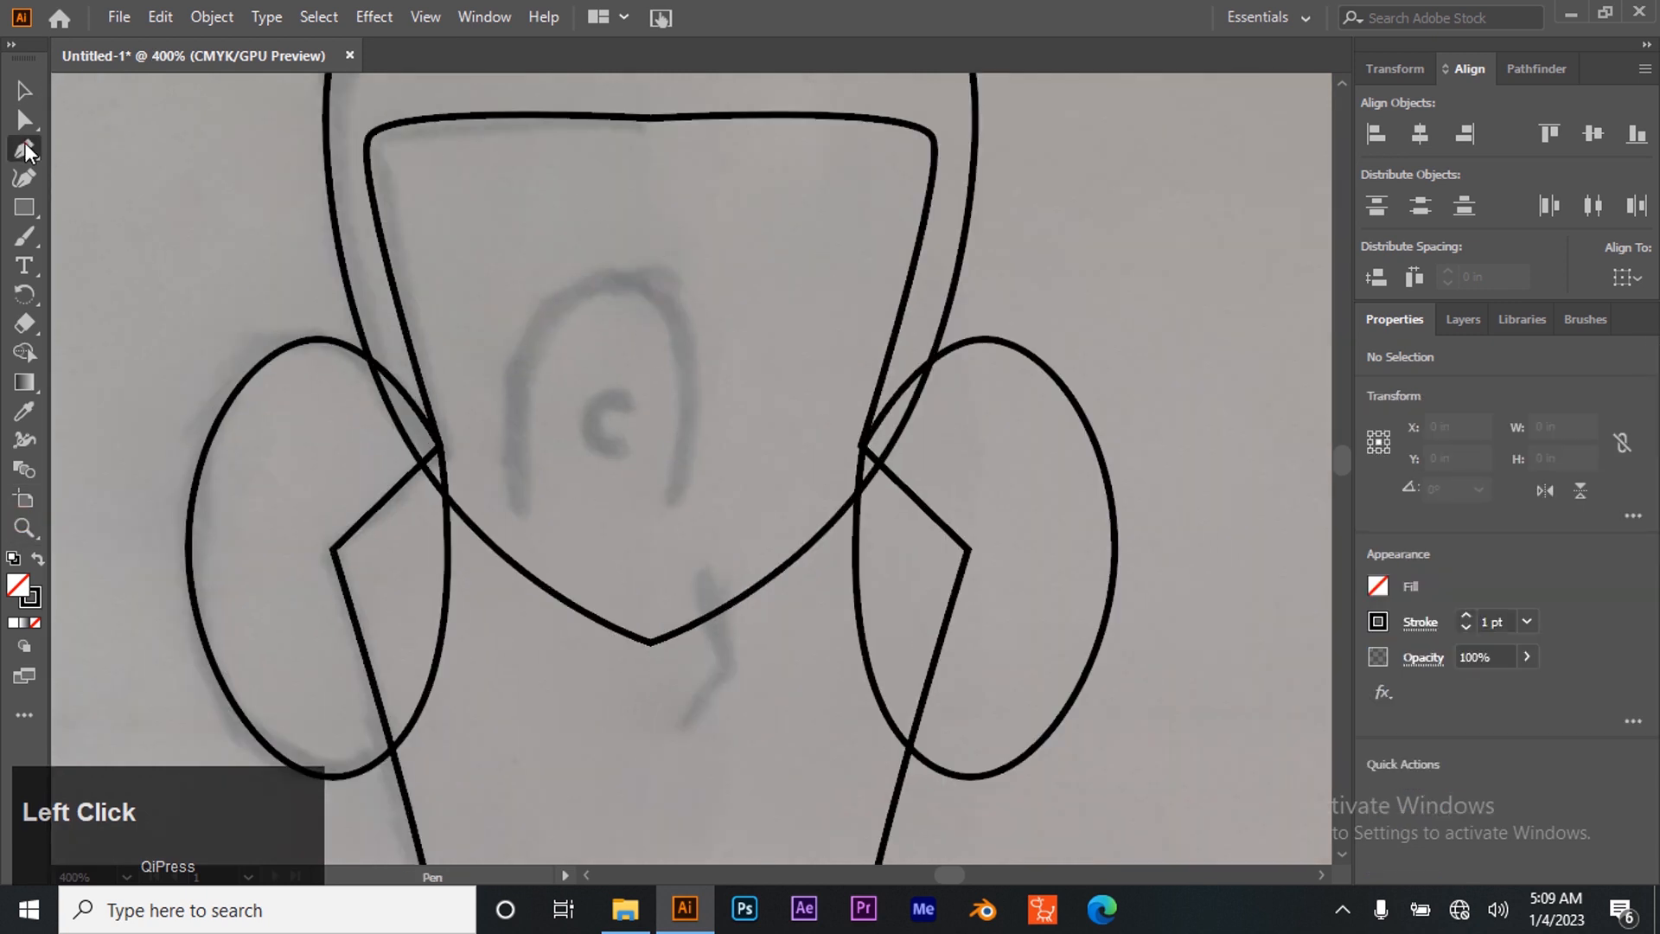
pyautogui.click(521, 512)
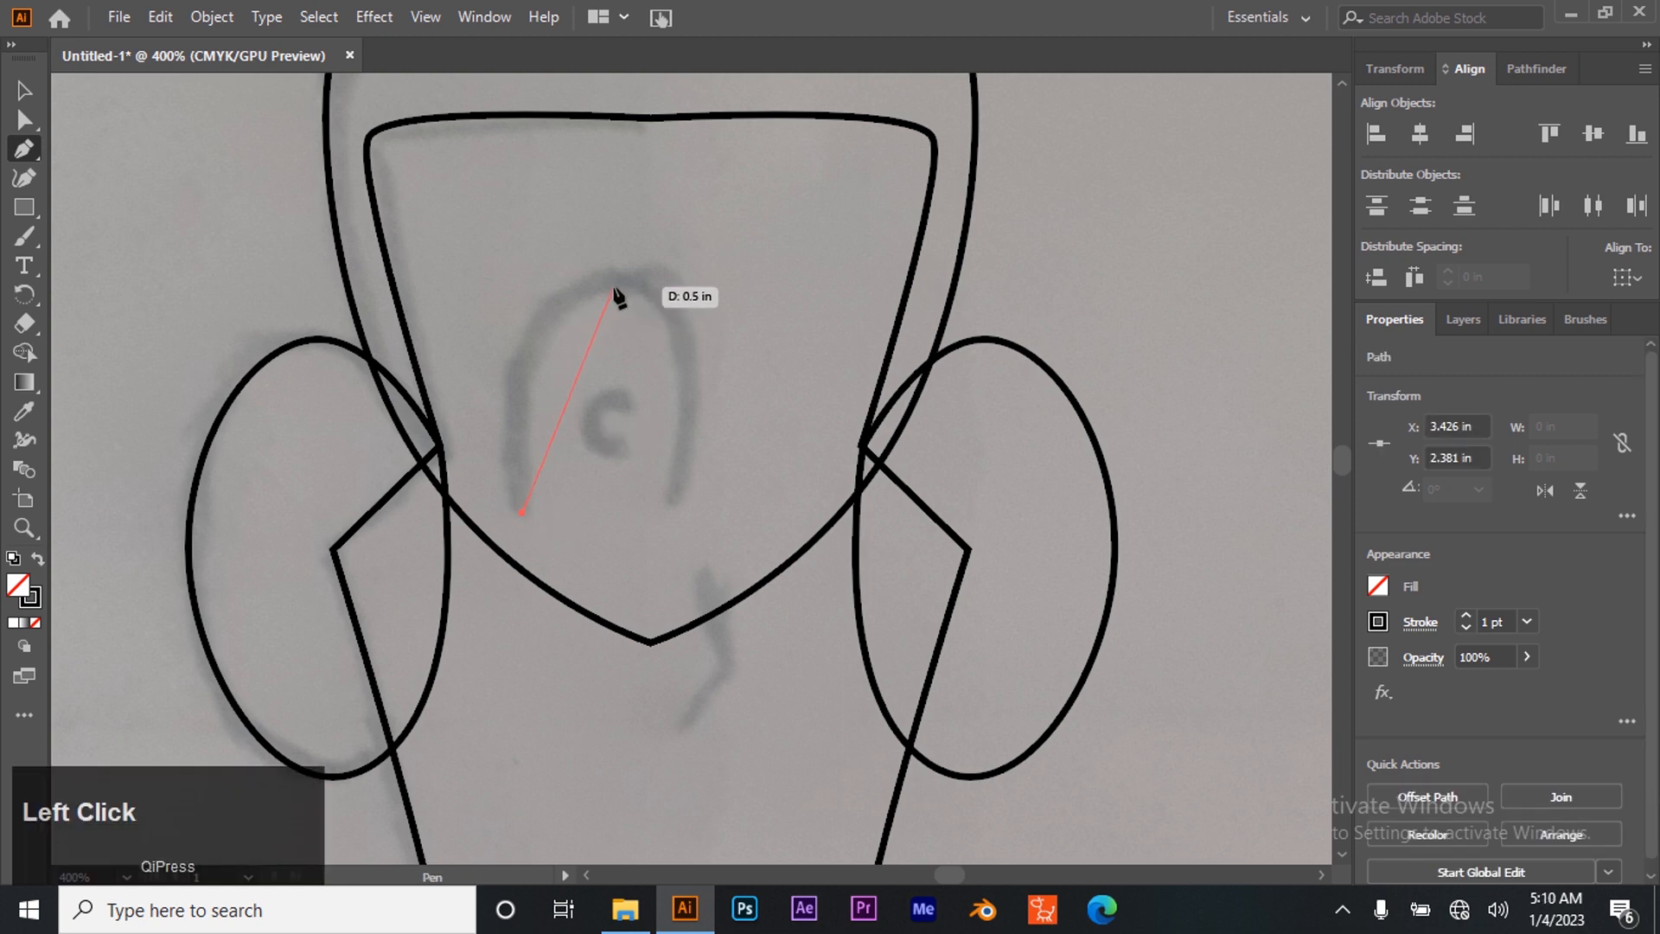
pyautogui.moveTo(613, 288); pyautogui.dragTo(707, 283)
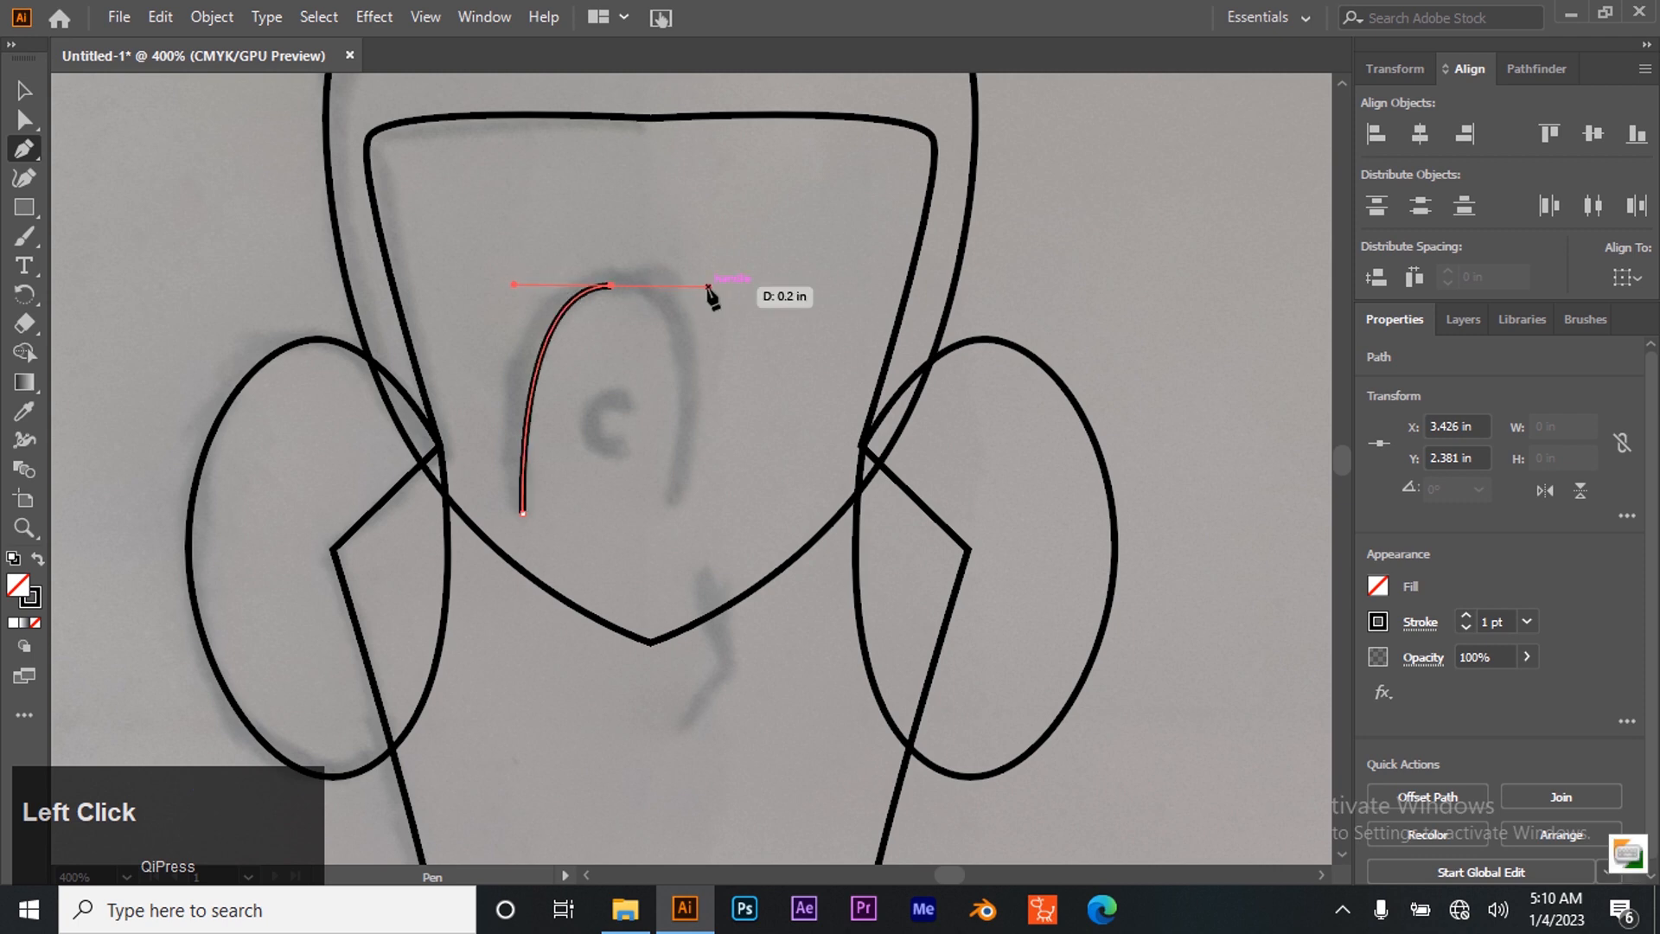
pyautogui.click(679, 514)
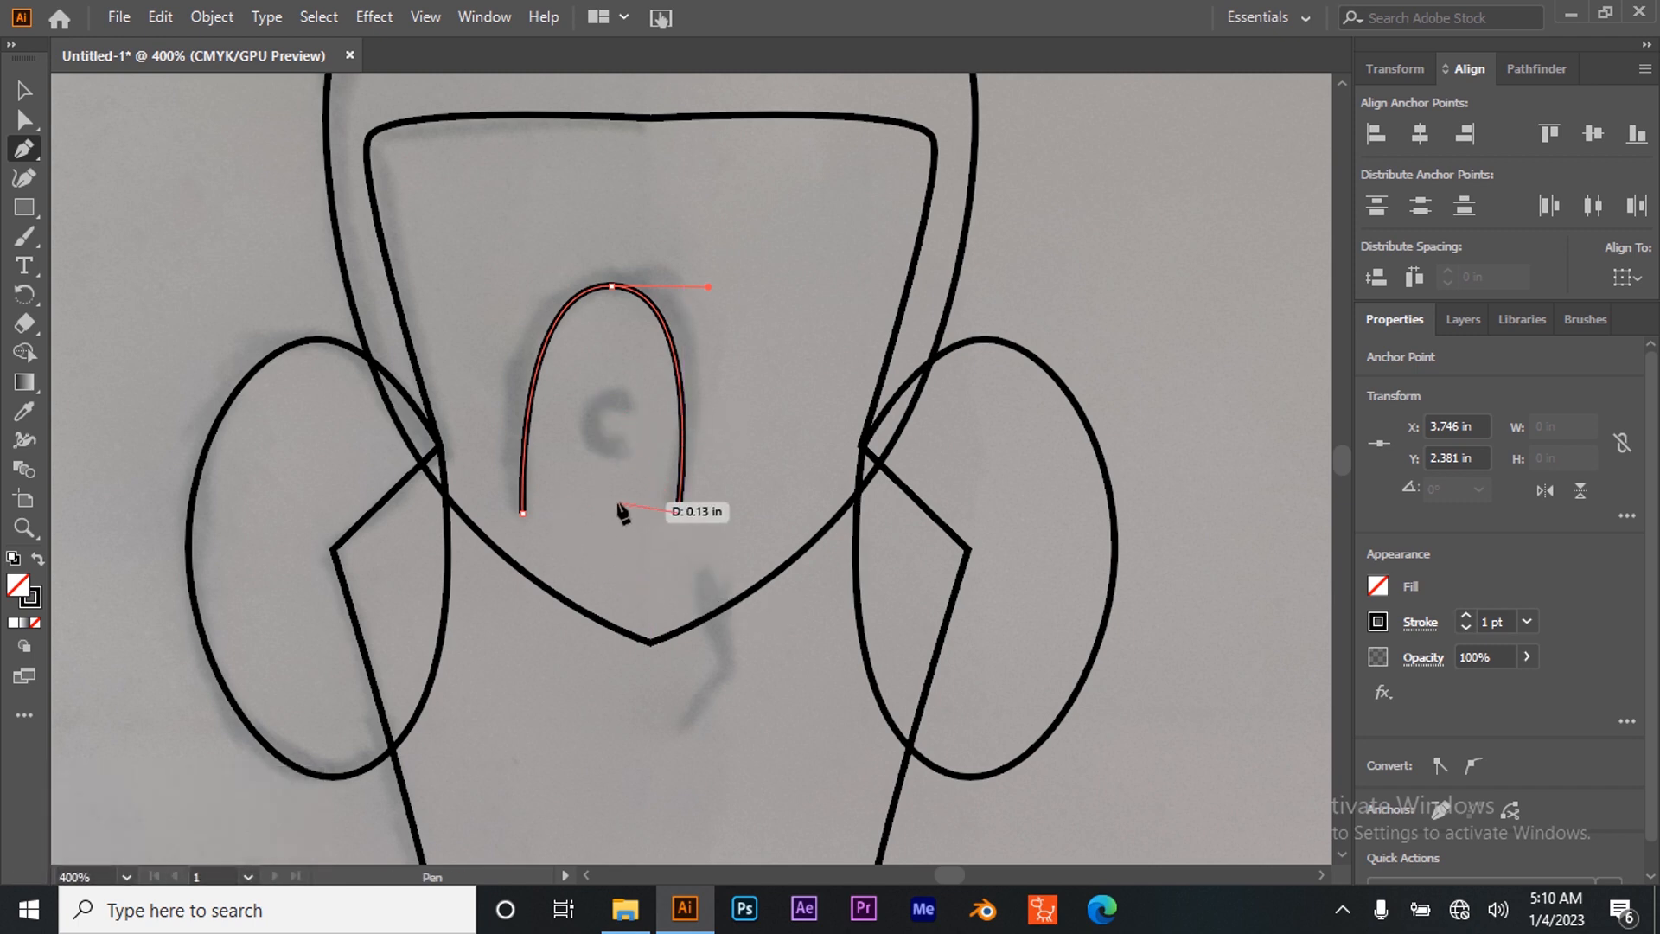
pyautogui.click(604, 525)
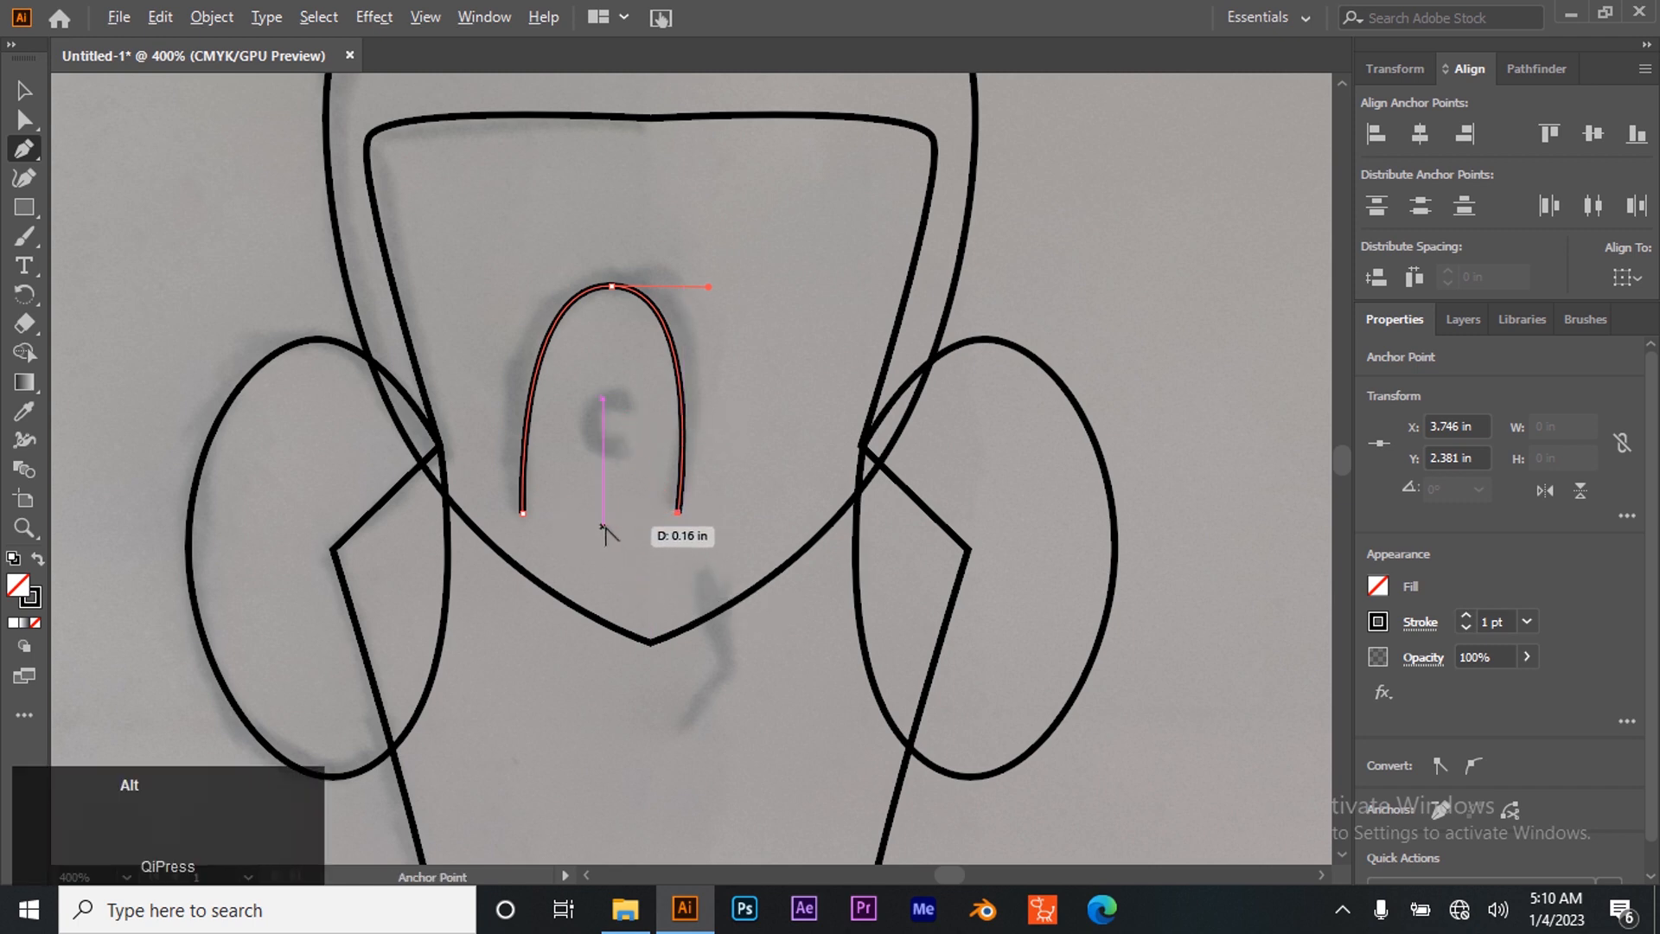
# Trace the small C-shaped pupil inside the eye arch with the Pen tool as an open curve, and deselect it
pyautogui.click(629, 398)
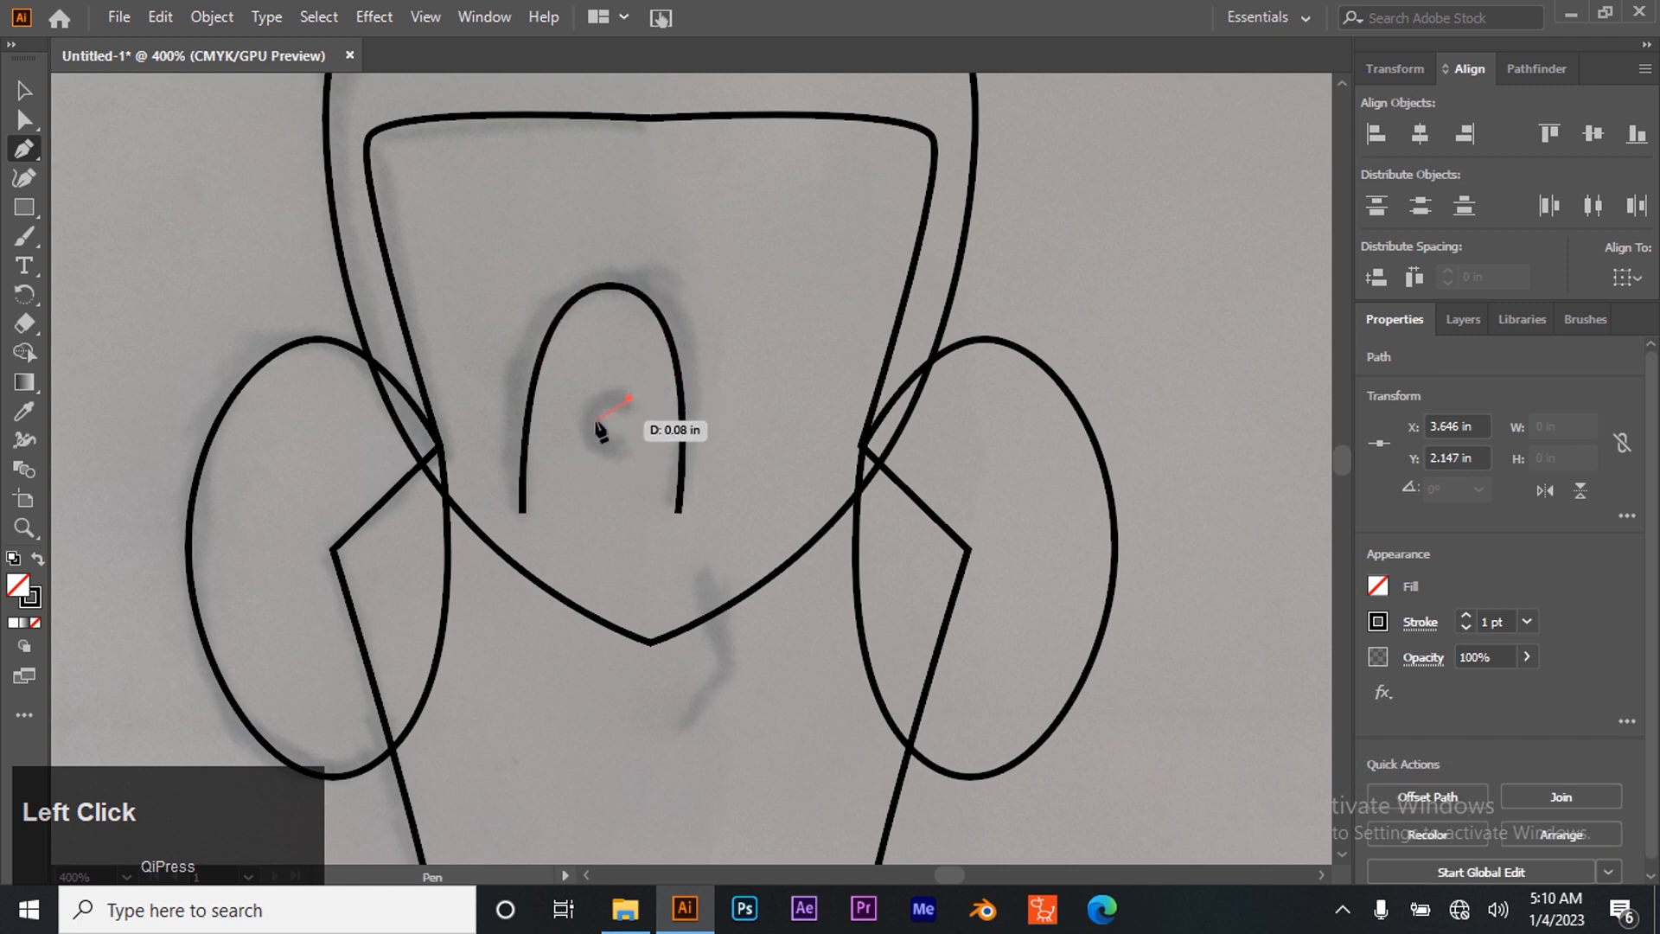
pyautogui.moveTo(587, 422); pyautogui.dragTo(583, 444)
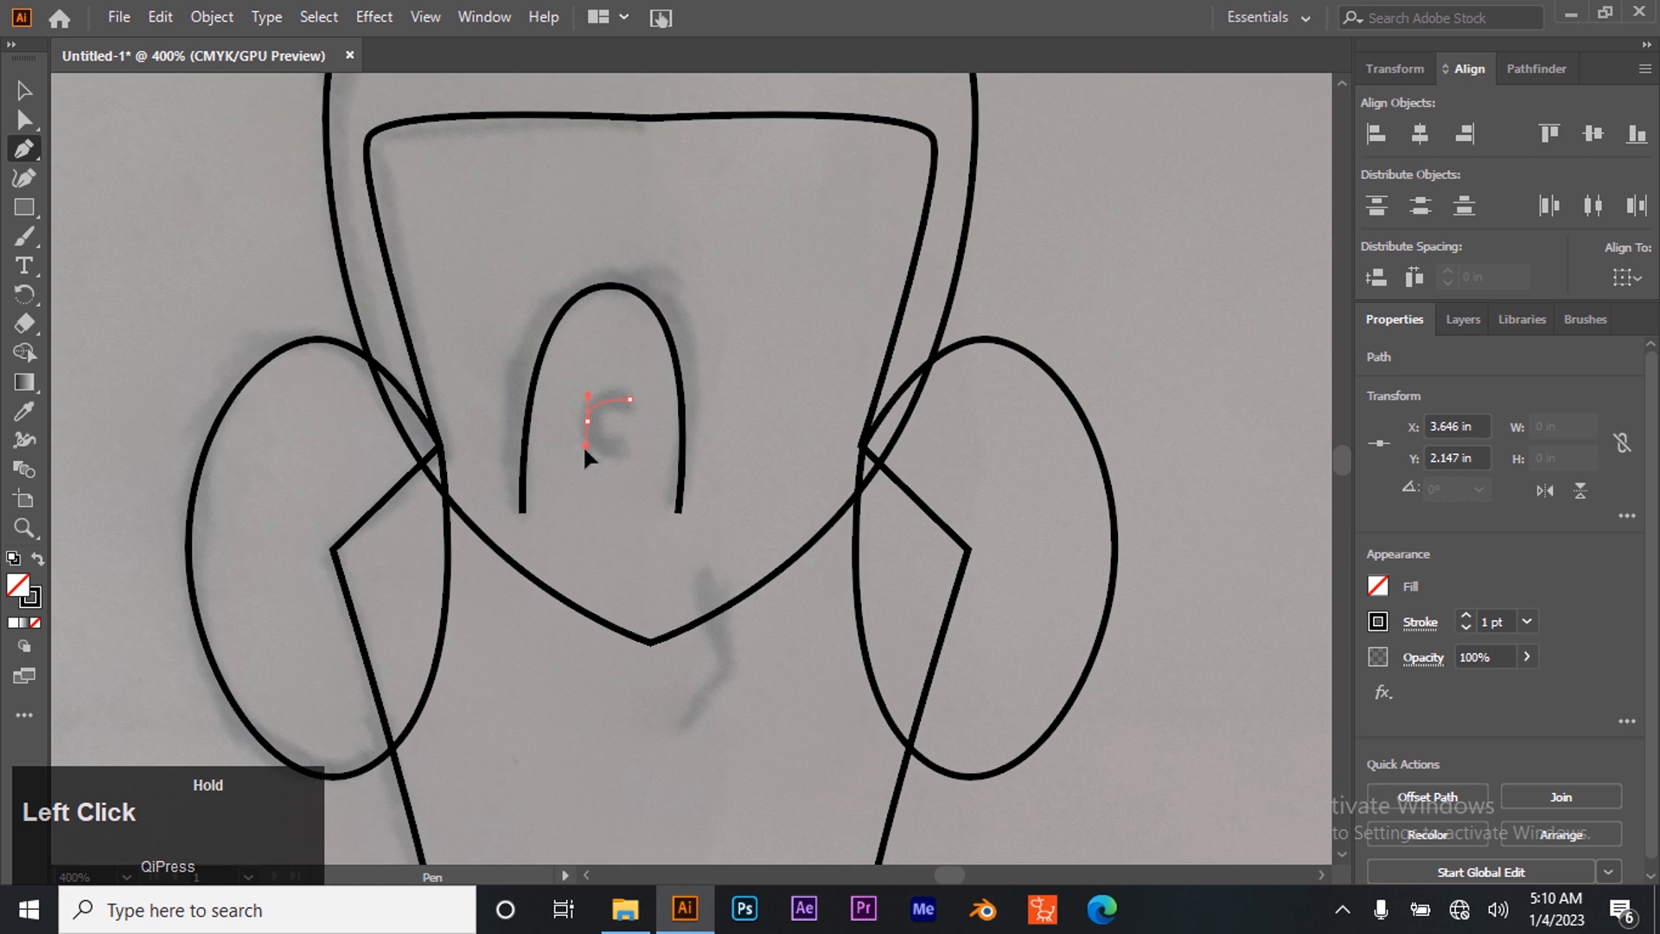
pyautogui.click(628, 447)
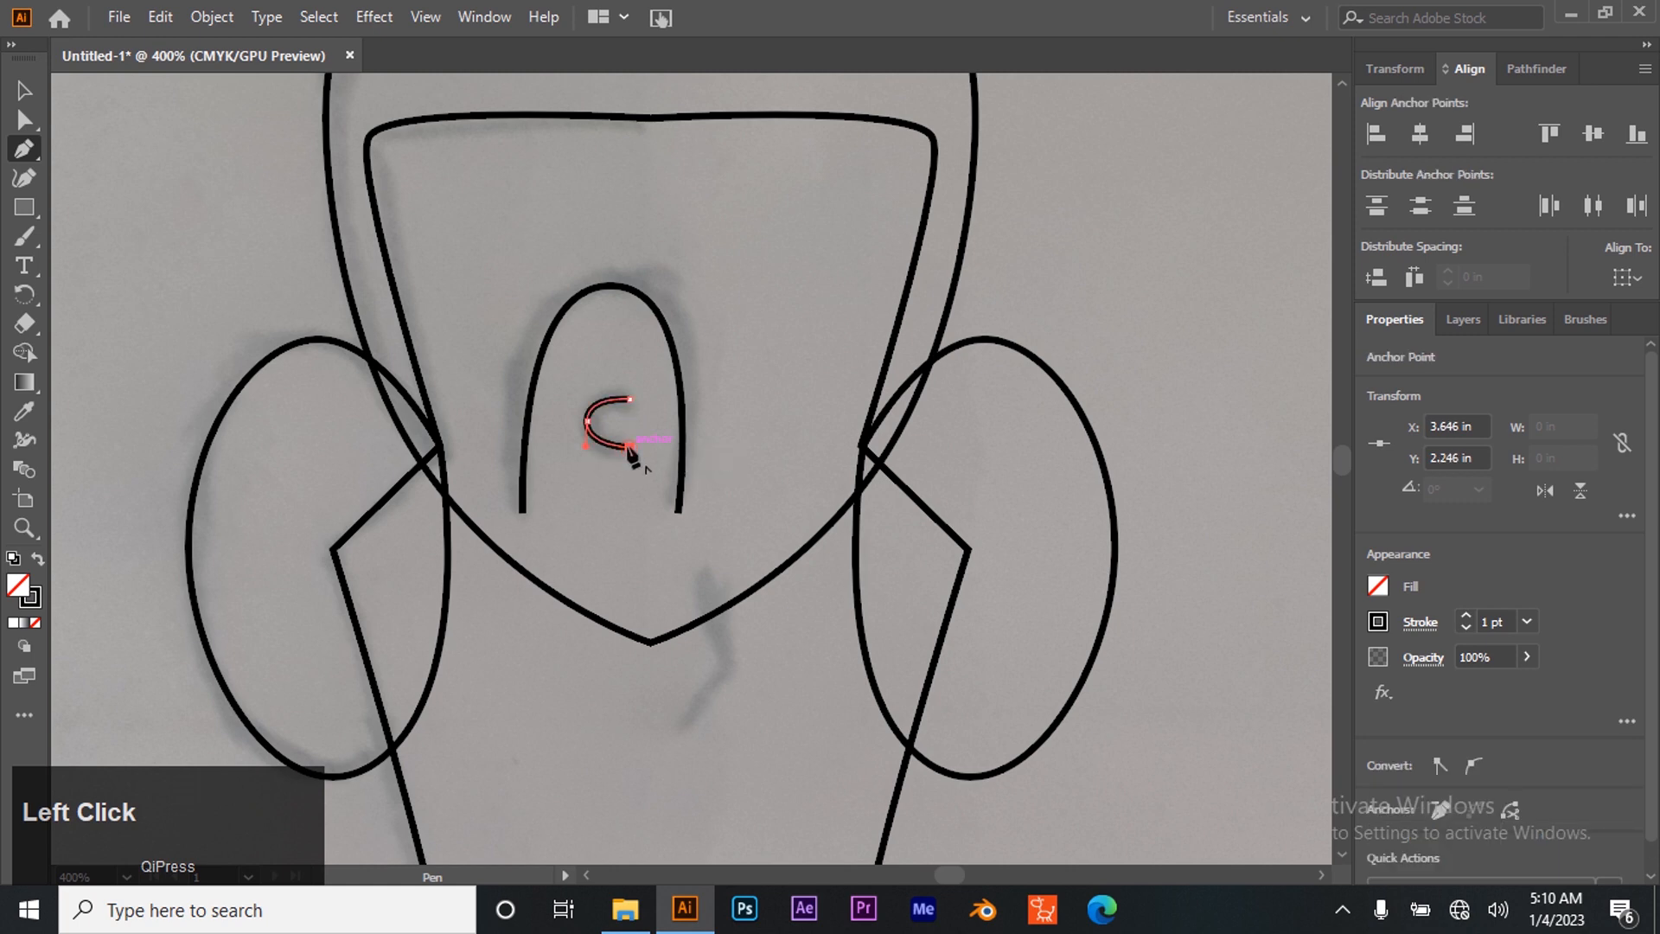
pyautogui.keyDown('alt'); pyautogui.click(621, 536); pyautogui.keyUp('alt')
pyautogui.click(24, 90)
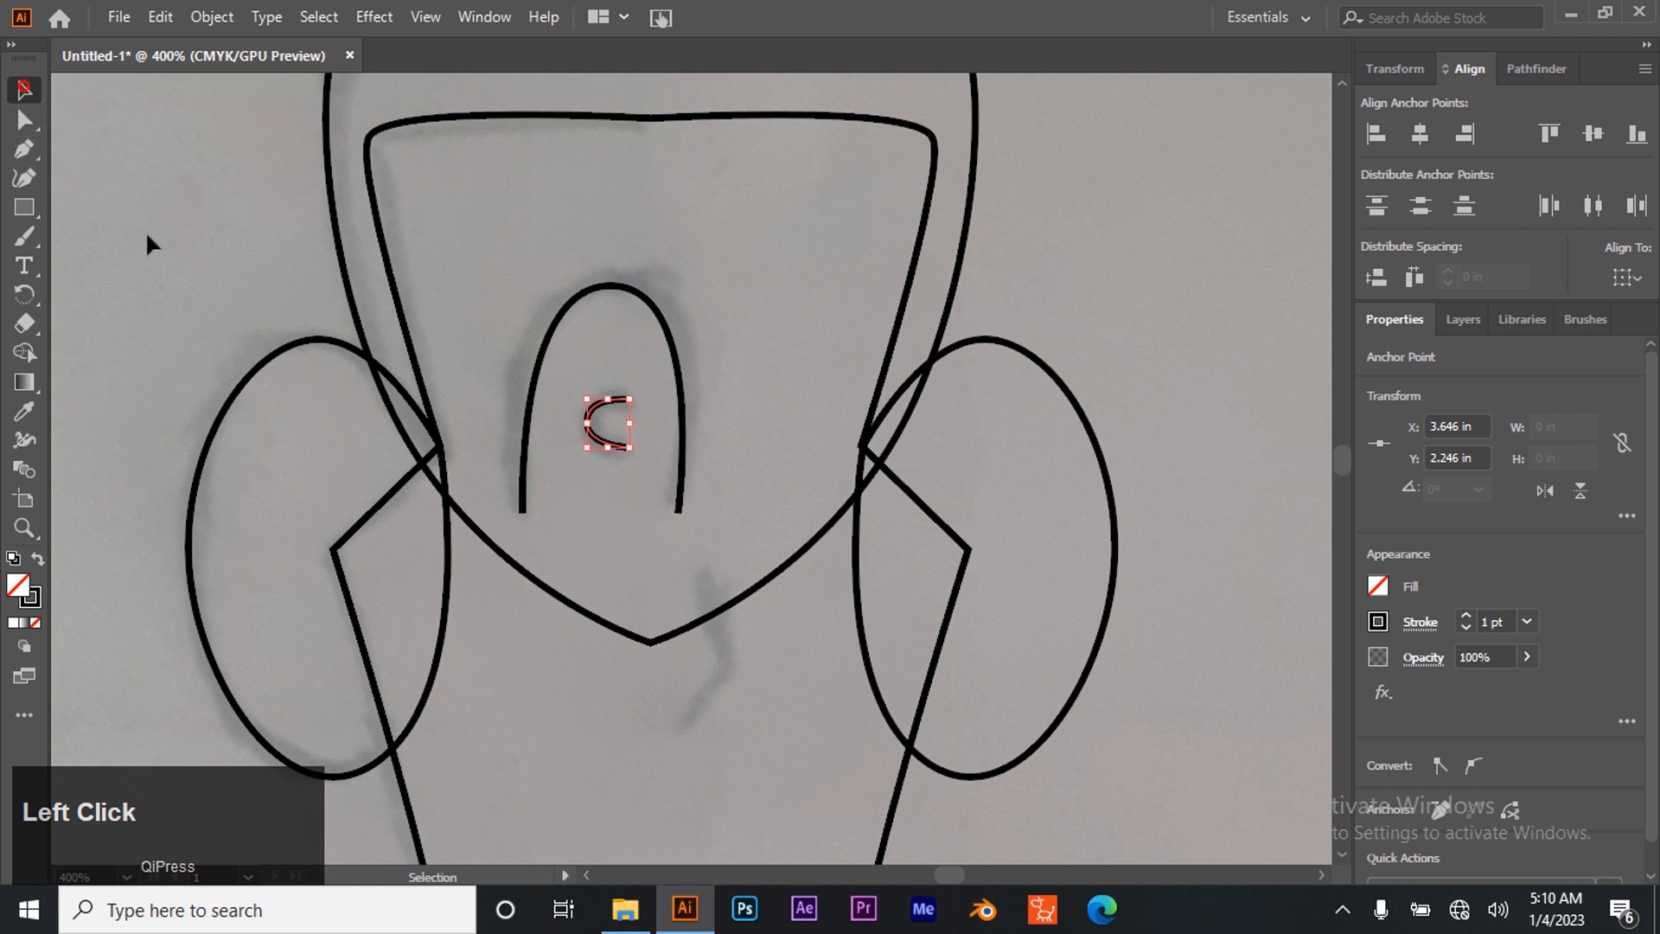
pyautogui.click(147, 236)
# Select the eye arch together with its pupil and move them slightly toward the left ear, about 0.07 in
pyautogui.click(678, 373)
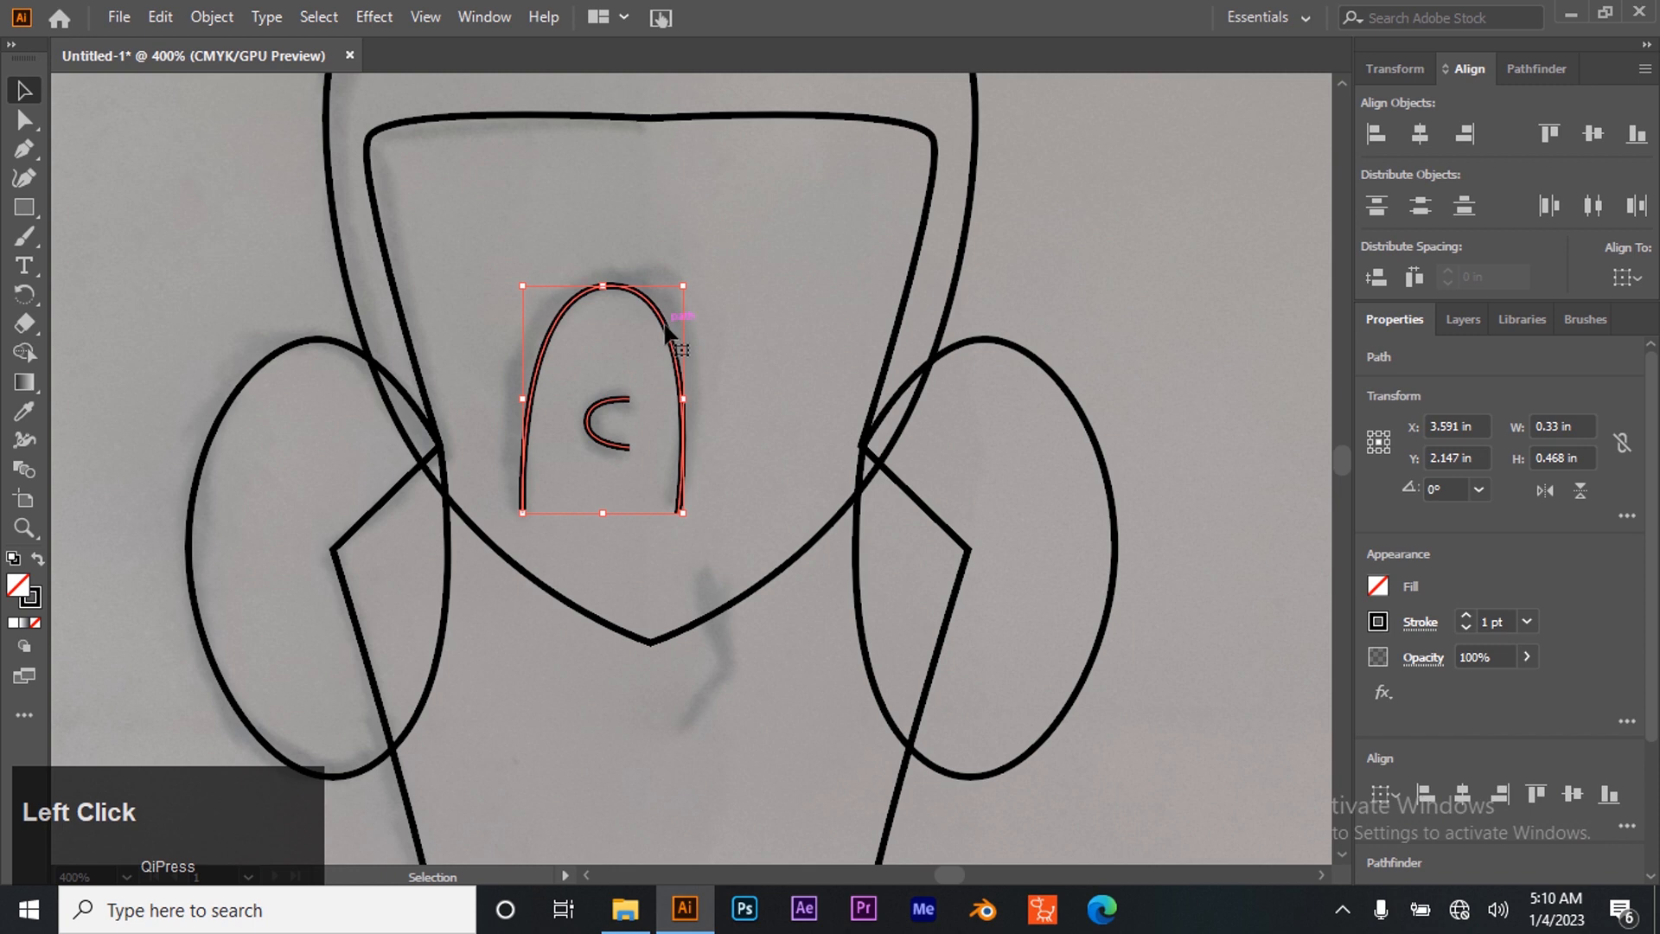
pyautogui.moveTo(668, 328)
pyautogui.mouseDown()
pyautogui.moveTo(615, 319)
pyautogui.moveTo(636, 324)
pyautogui.mouseUp()
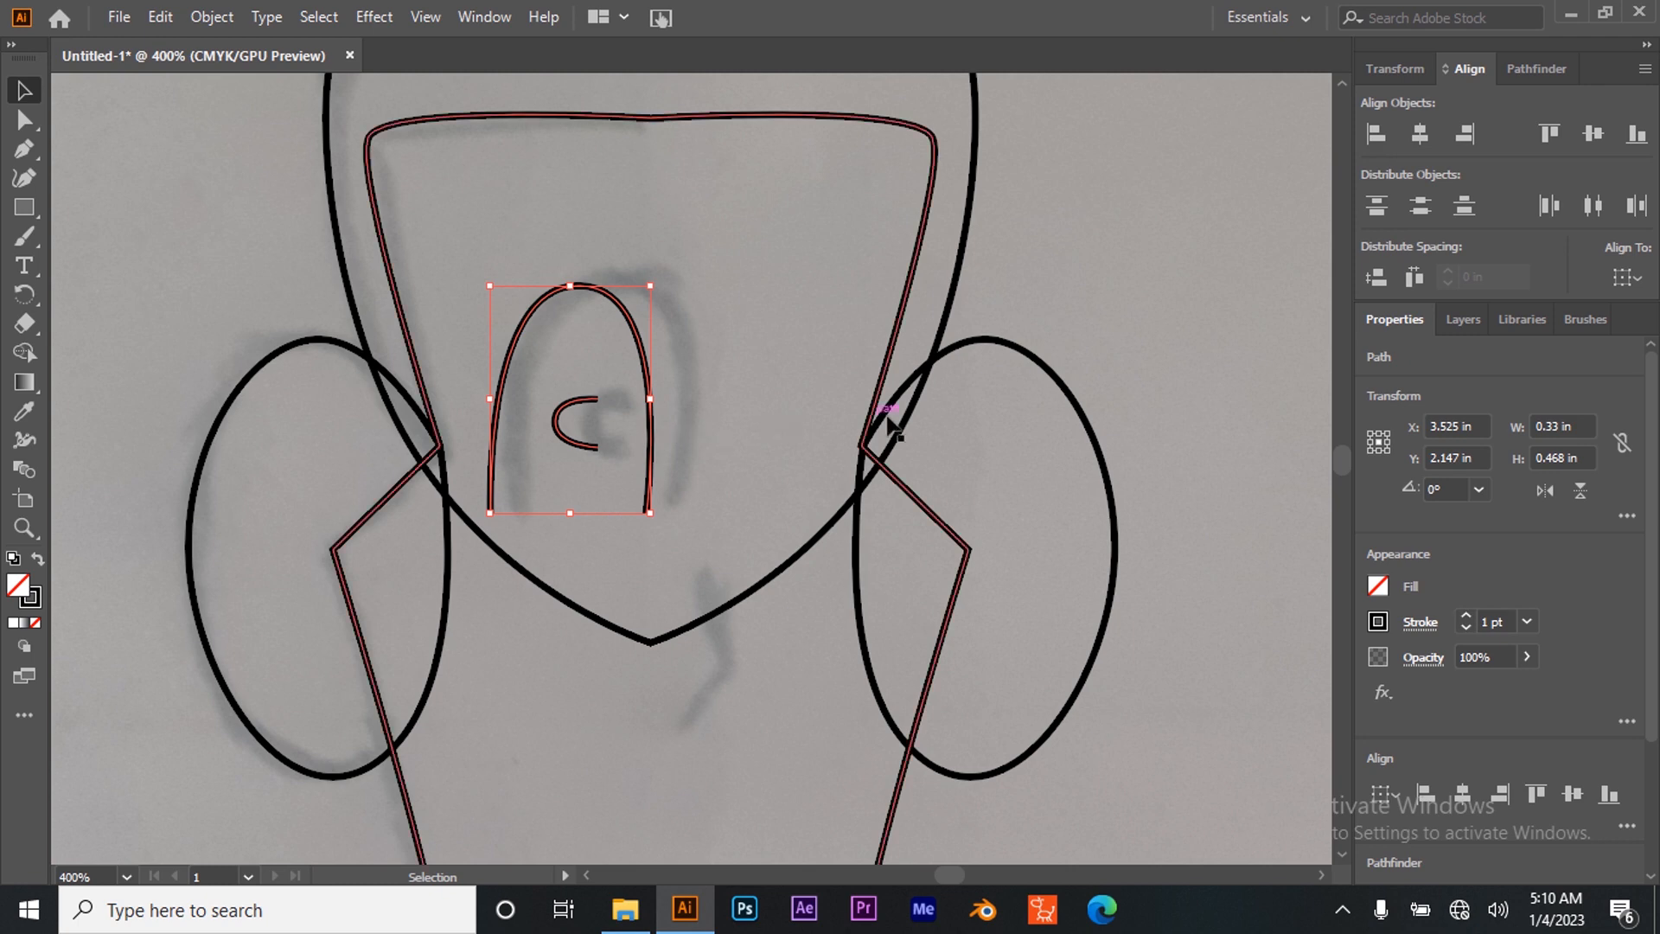
# Reflect a copy of the eye arch and pupil across the vertical axis and place it beside the original eye
pyautogui.click(210, 19)
pyautogui.moveTo(534, 46)
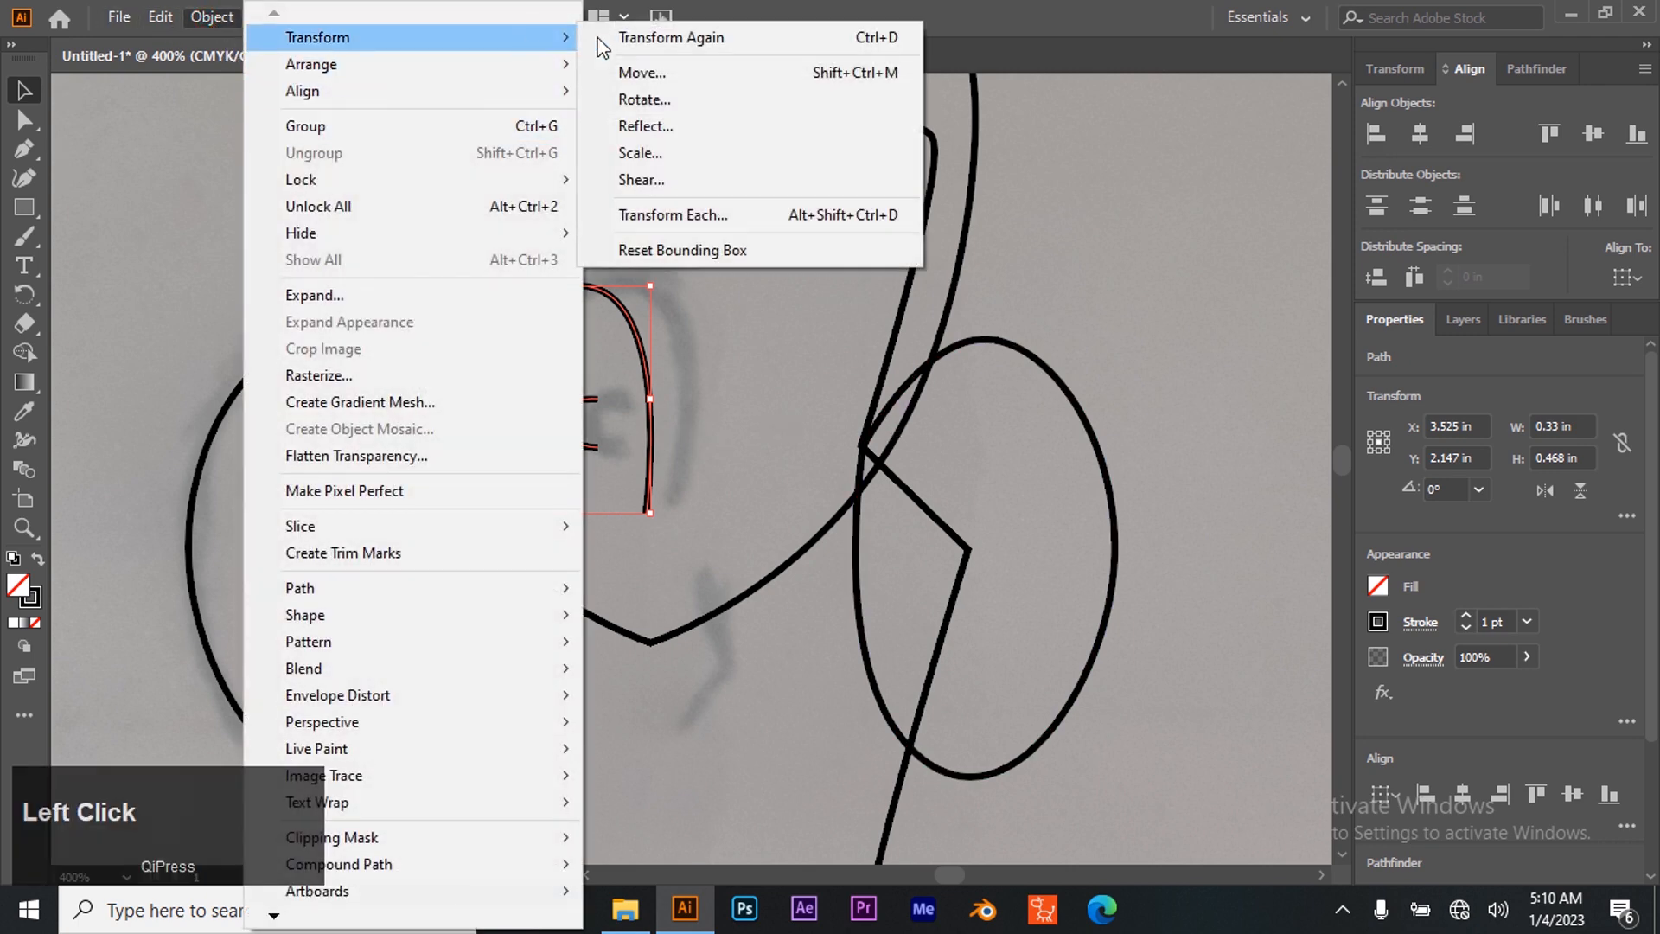
pyautogui.click(692, 126)
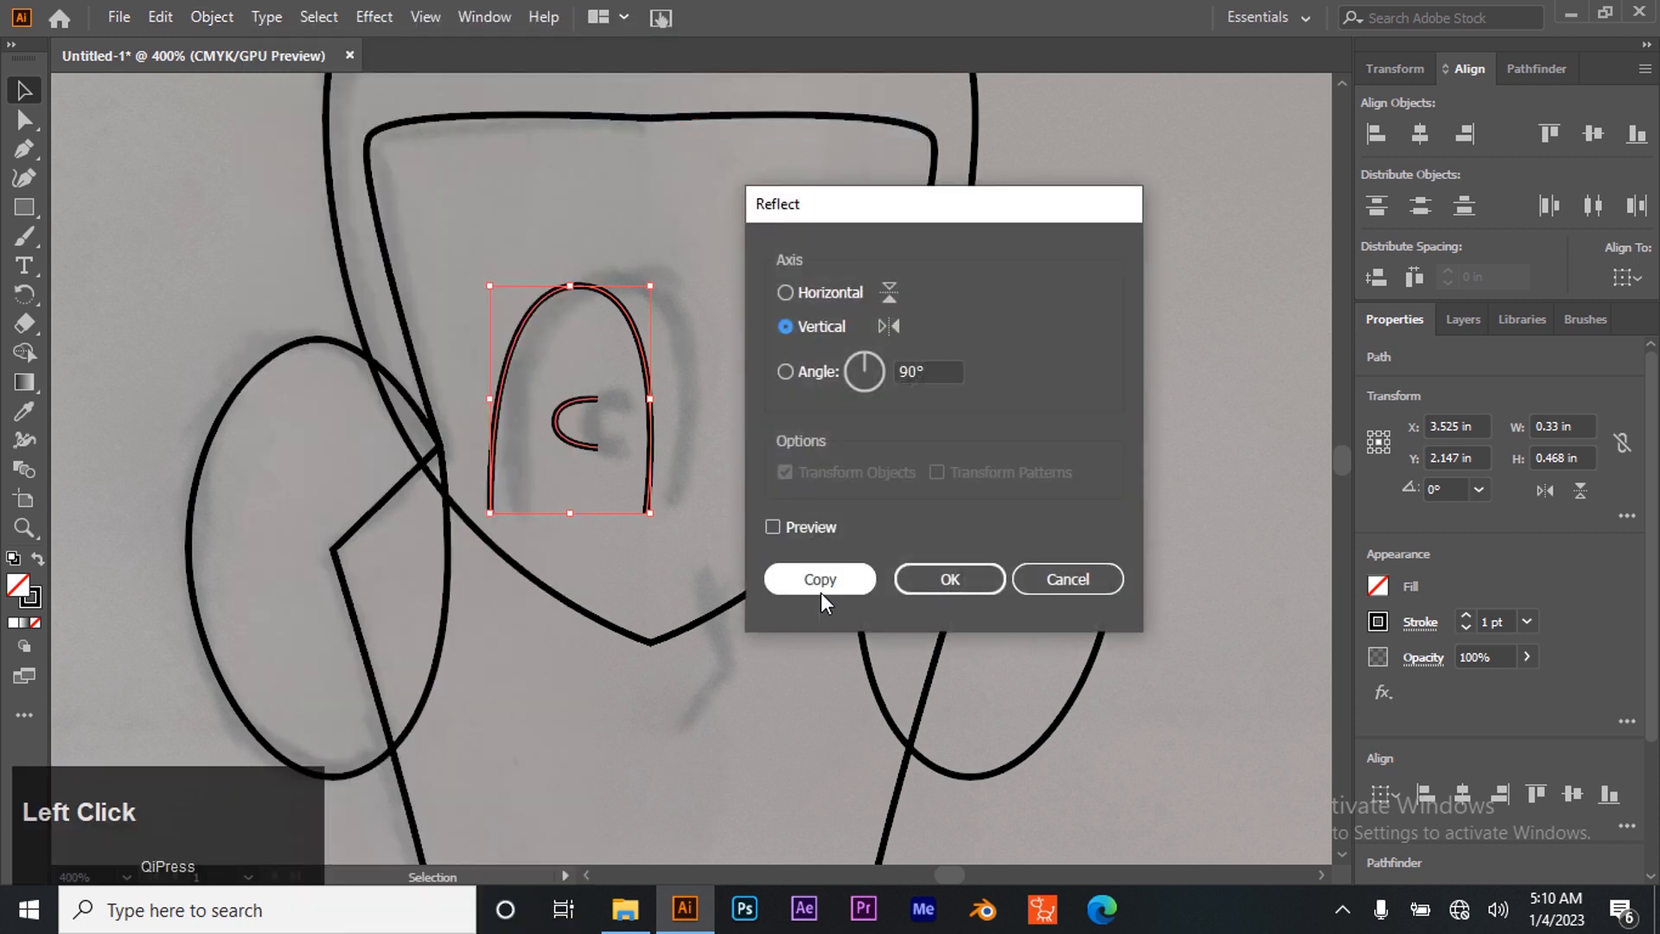
pyautogui.click(819, 579)
pyautogui.moveTo(614, 318); pyautogui.dragTo(788, 313)
pyautogui.click(166, 416)
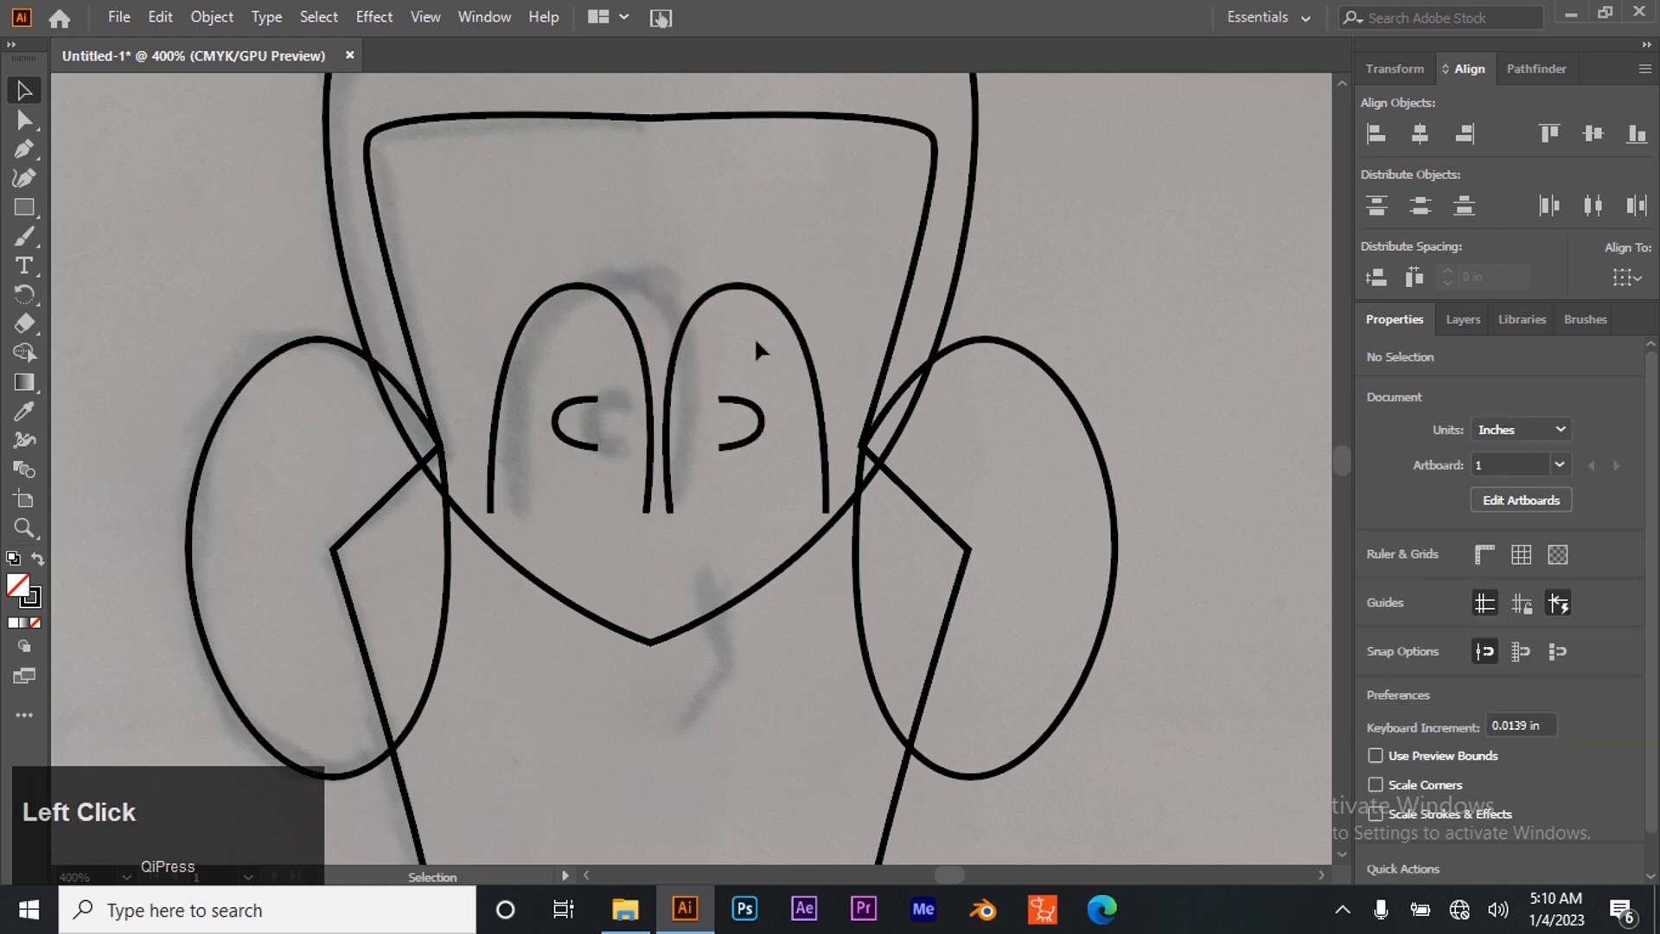
# Trace the sketched nose with the Pen tool as an open path about 0.1 in wide and 0.33 in tall, and move it slightly toward the left ear
pyautogui.scroll(-3, 583, 510)
pyautogui.press('Delete')
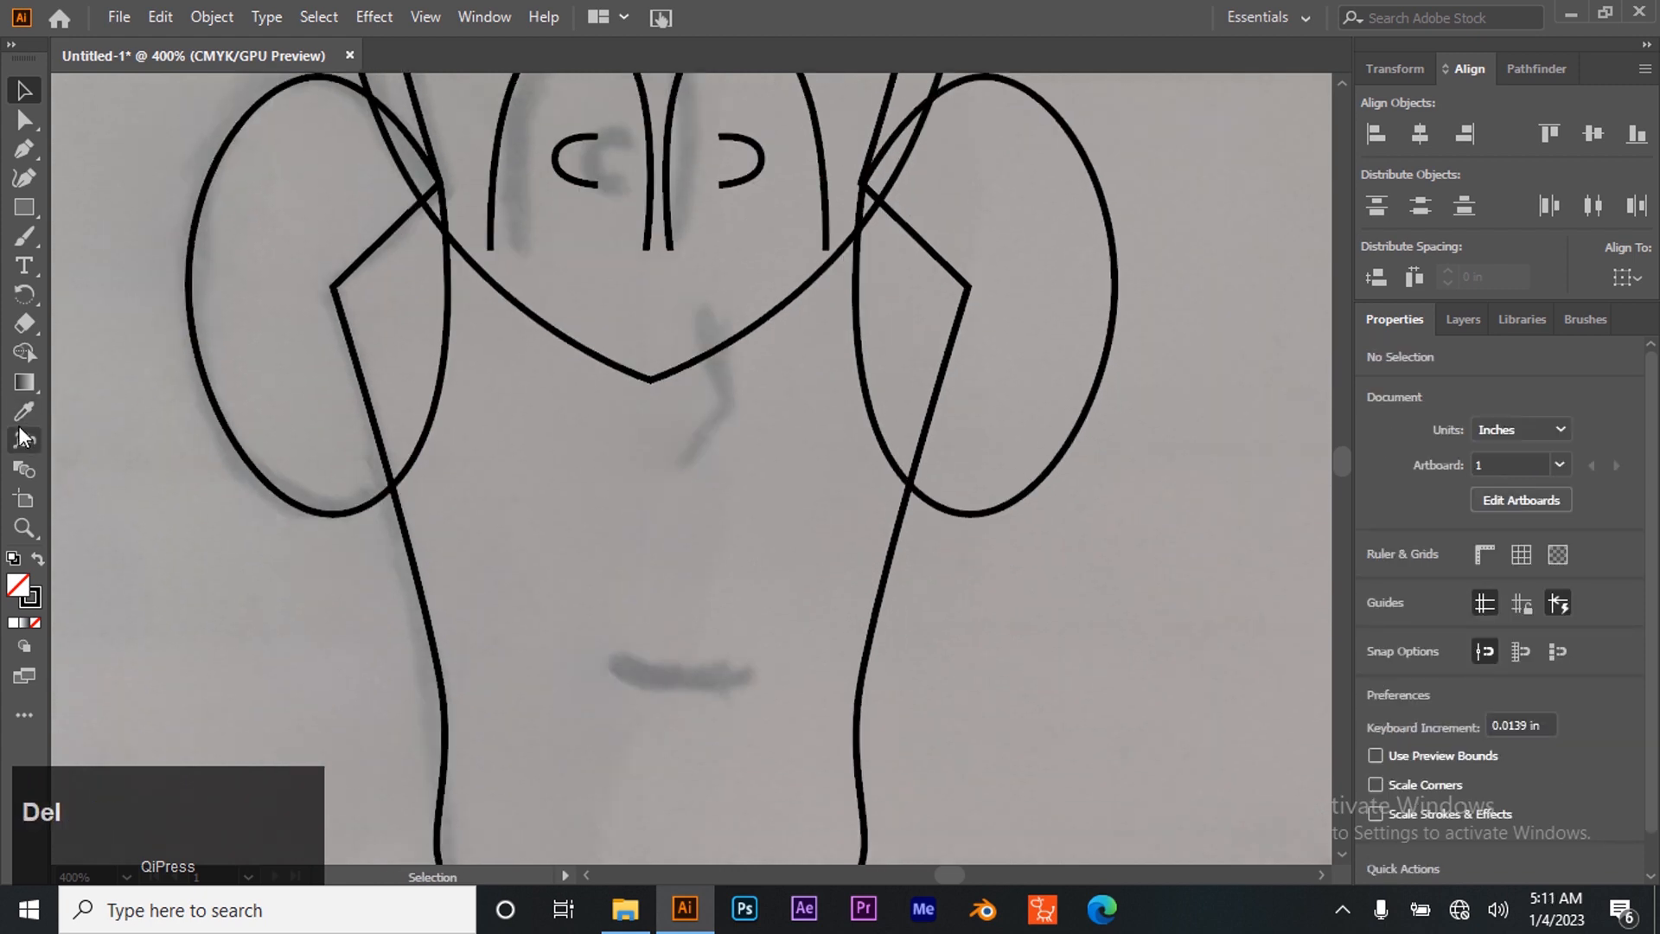
pyautogui.click(33, 140)
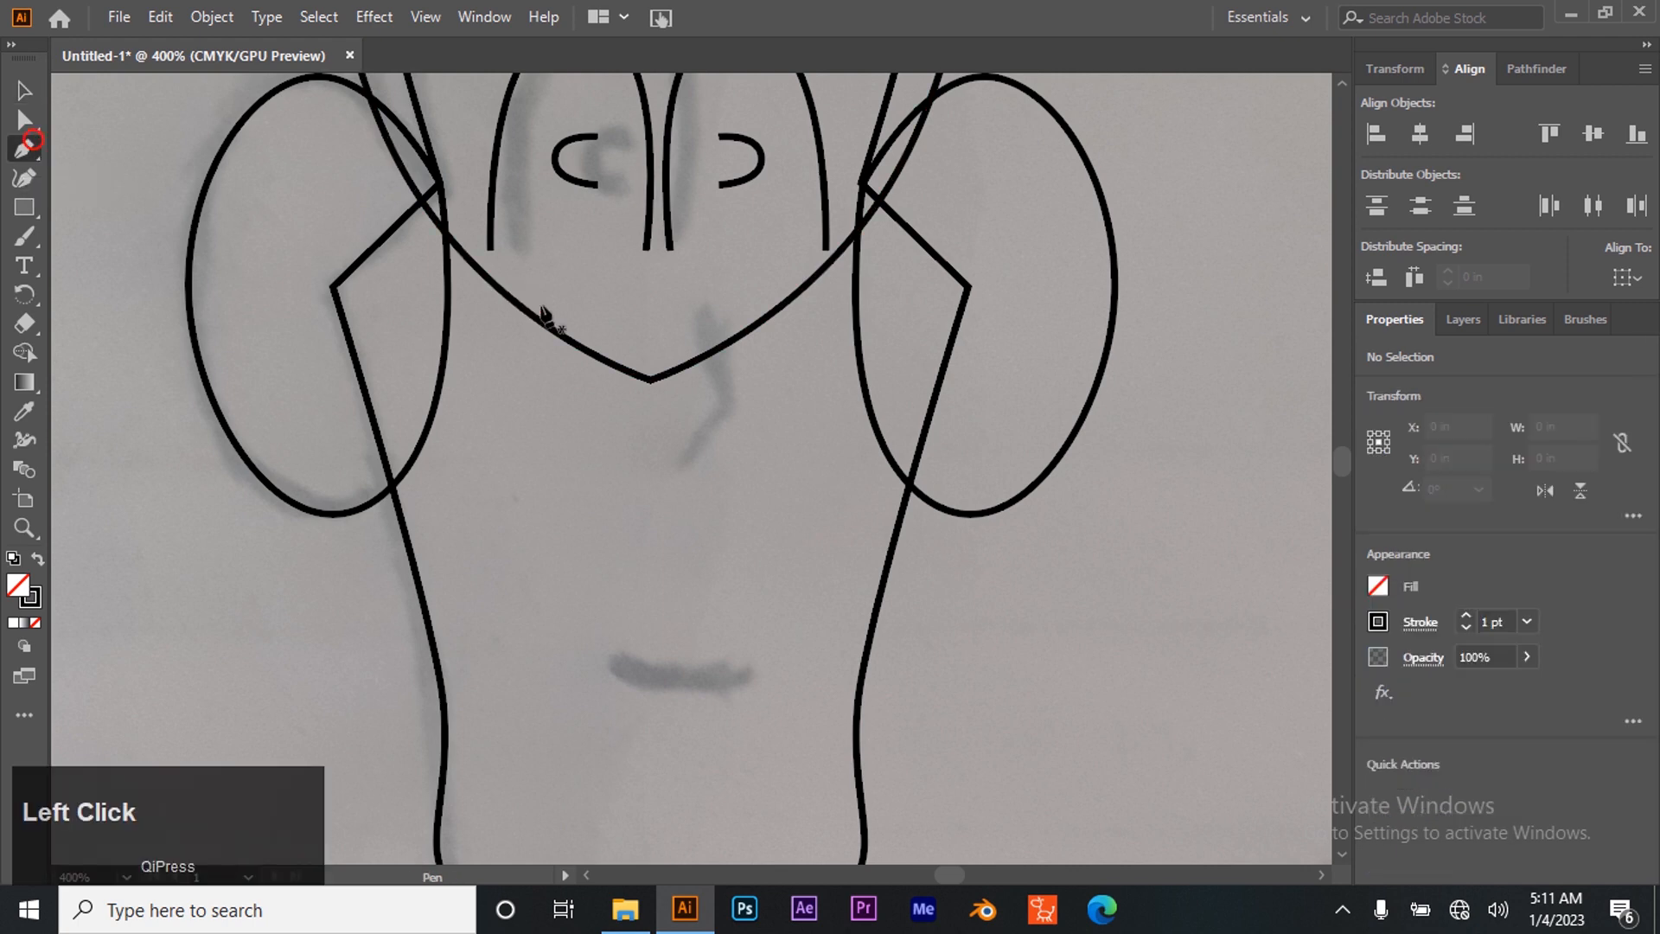
pyautogui.click(689, 301)
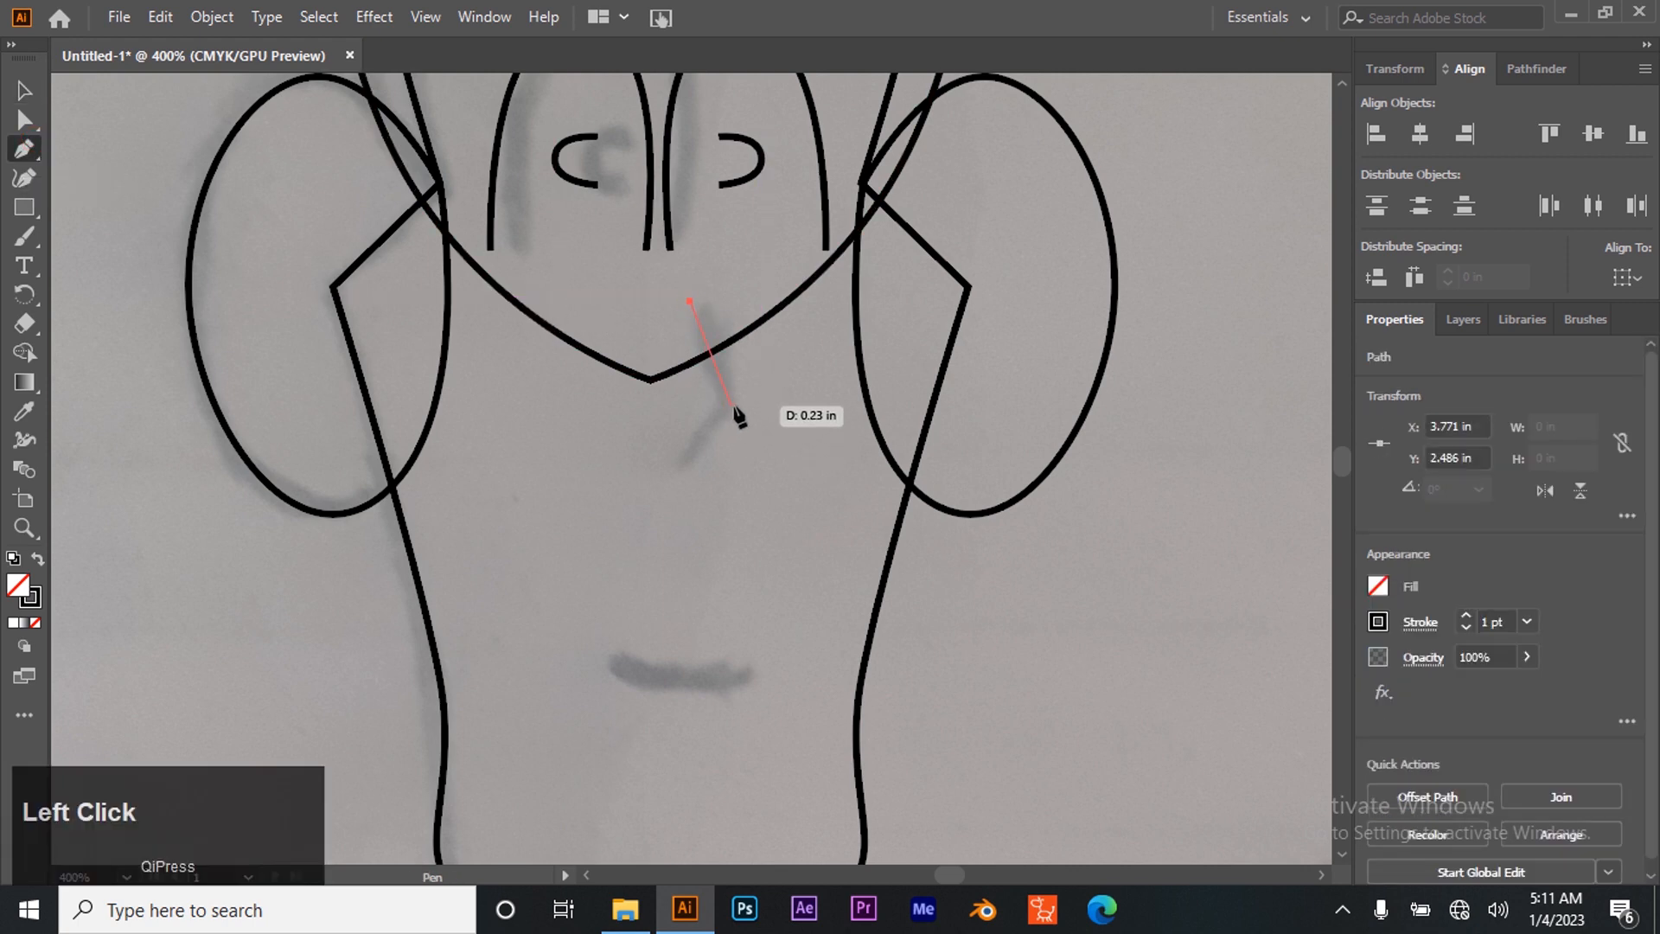
pyautogui.click(739, 408)
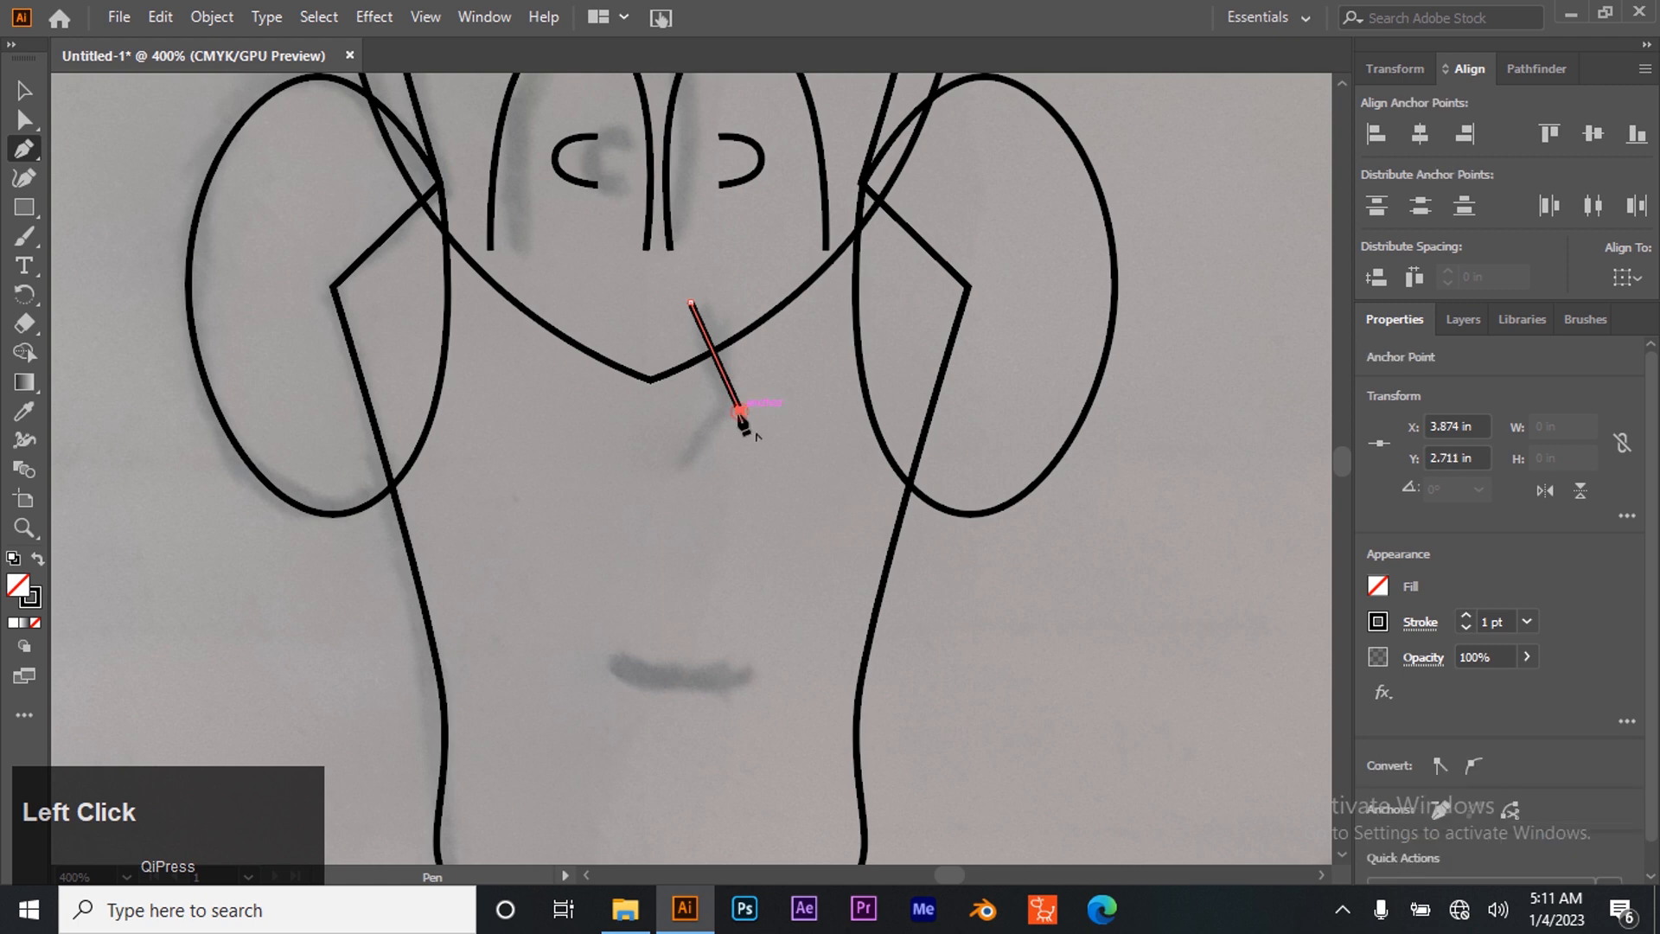
pyautogui.click(687, 464)
pyautogui.moveTo(687, 497); pyautogui.dragTo(687, 498)
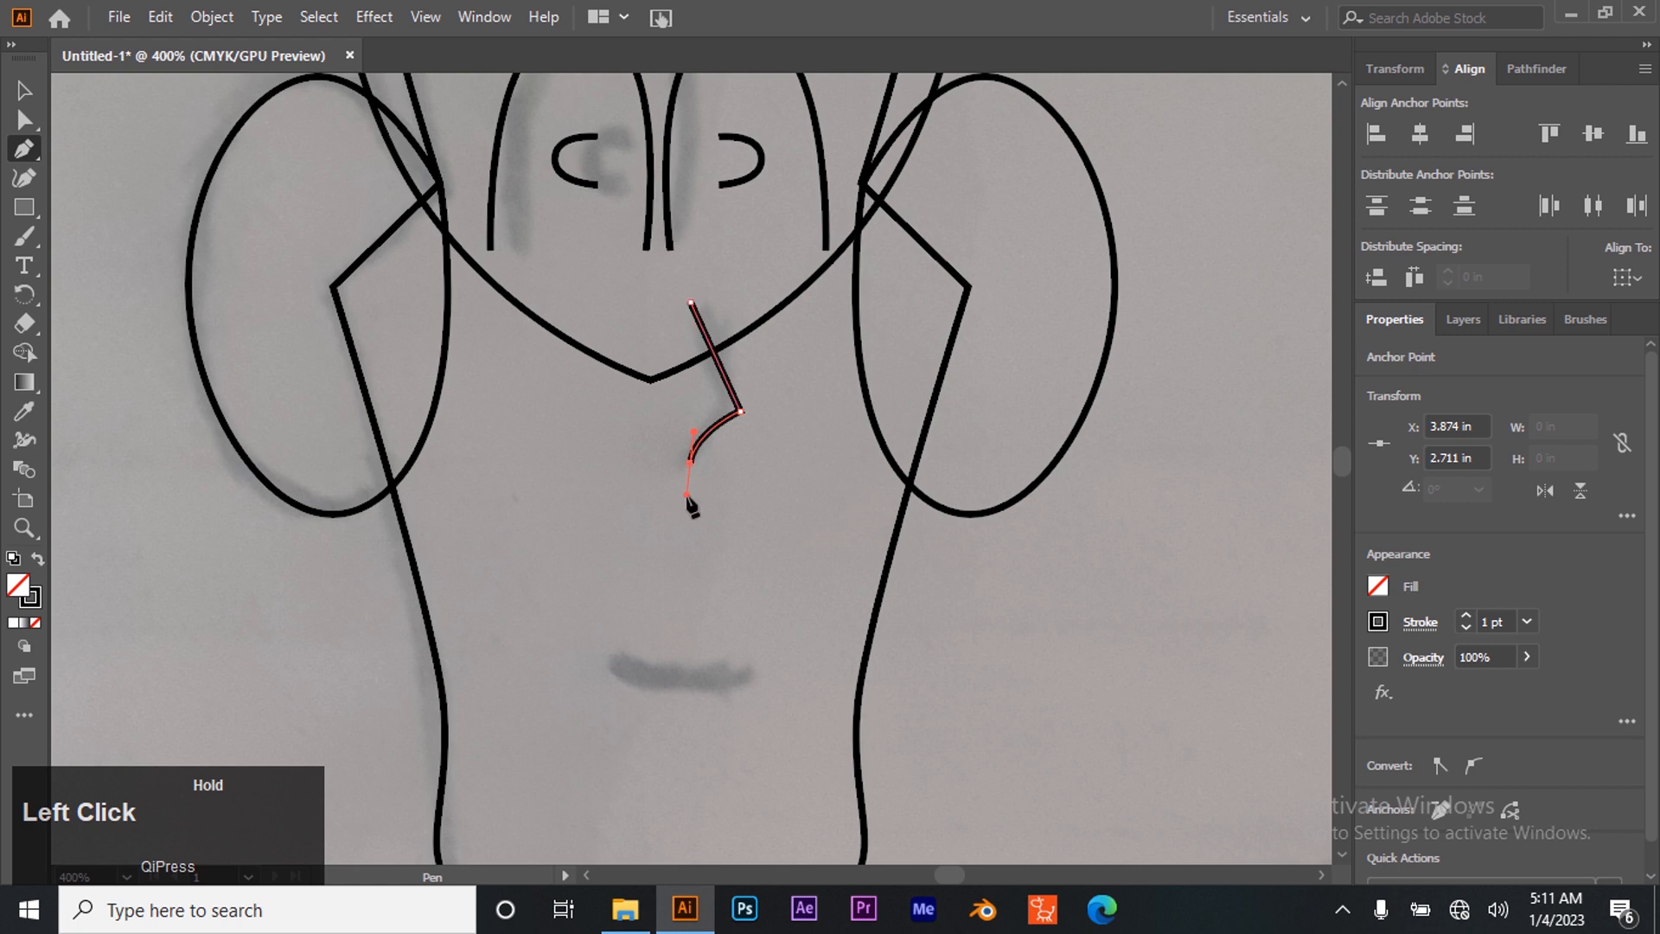
pyautogui.click(760, 482)
pyautogui.click(21, 89)
pyautogui.moveTo(721, 363); pyautogui.dragTo(696, 375)
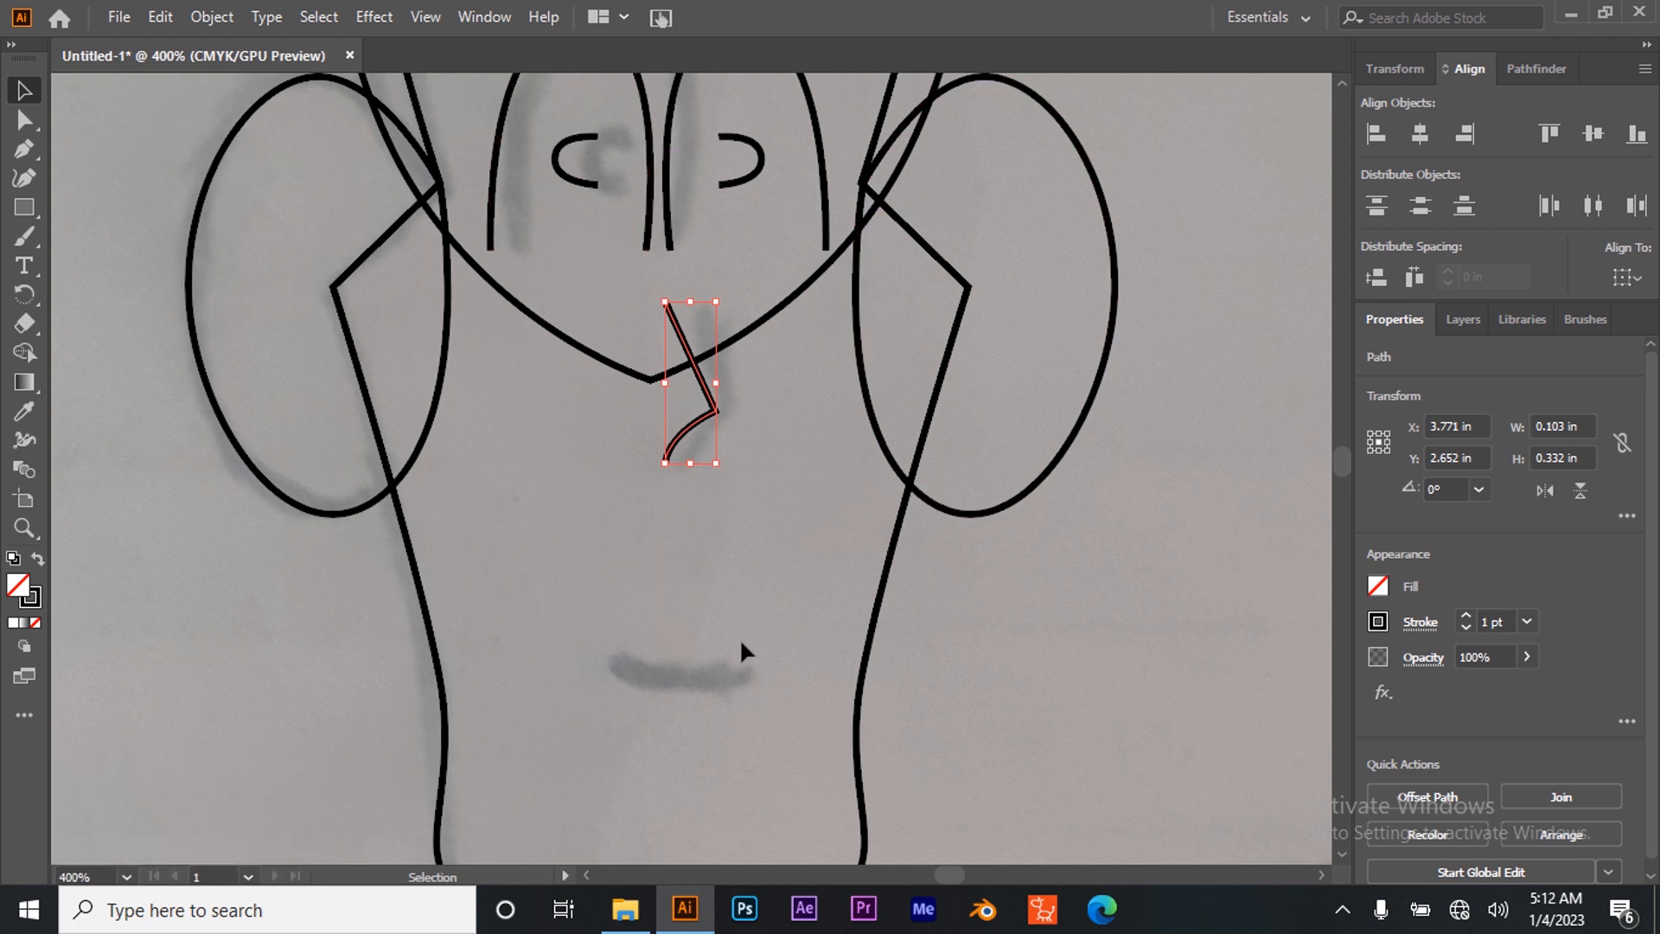
# Trace the mouth with the Pen tool as an open, upward-curving smile of three points around the sketched mouth line
pyautogui.scroll(-4, 735, 657)
pyautogui.scroll(1, 692, 596)
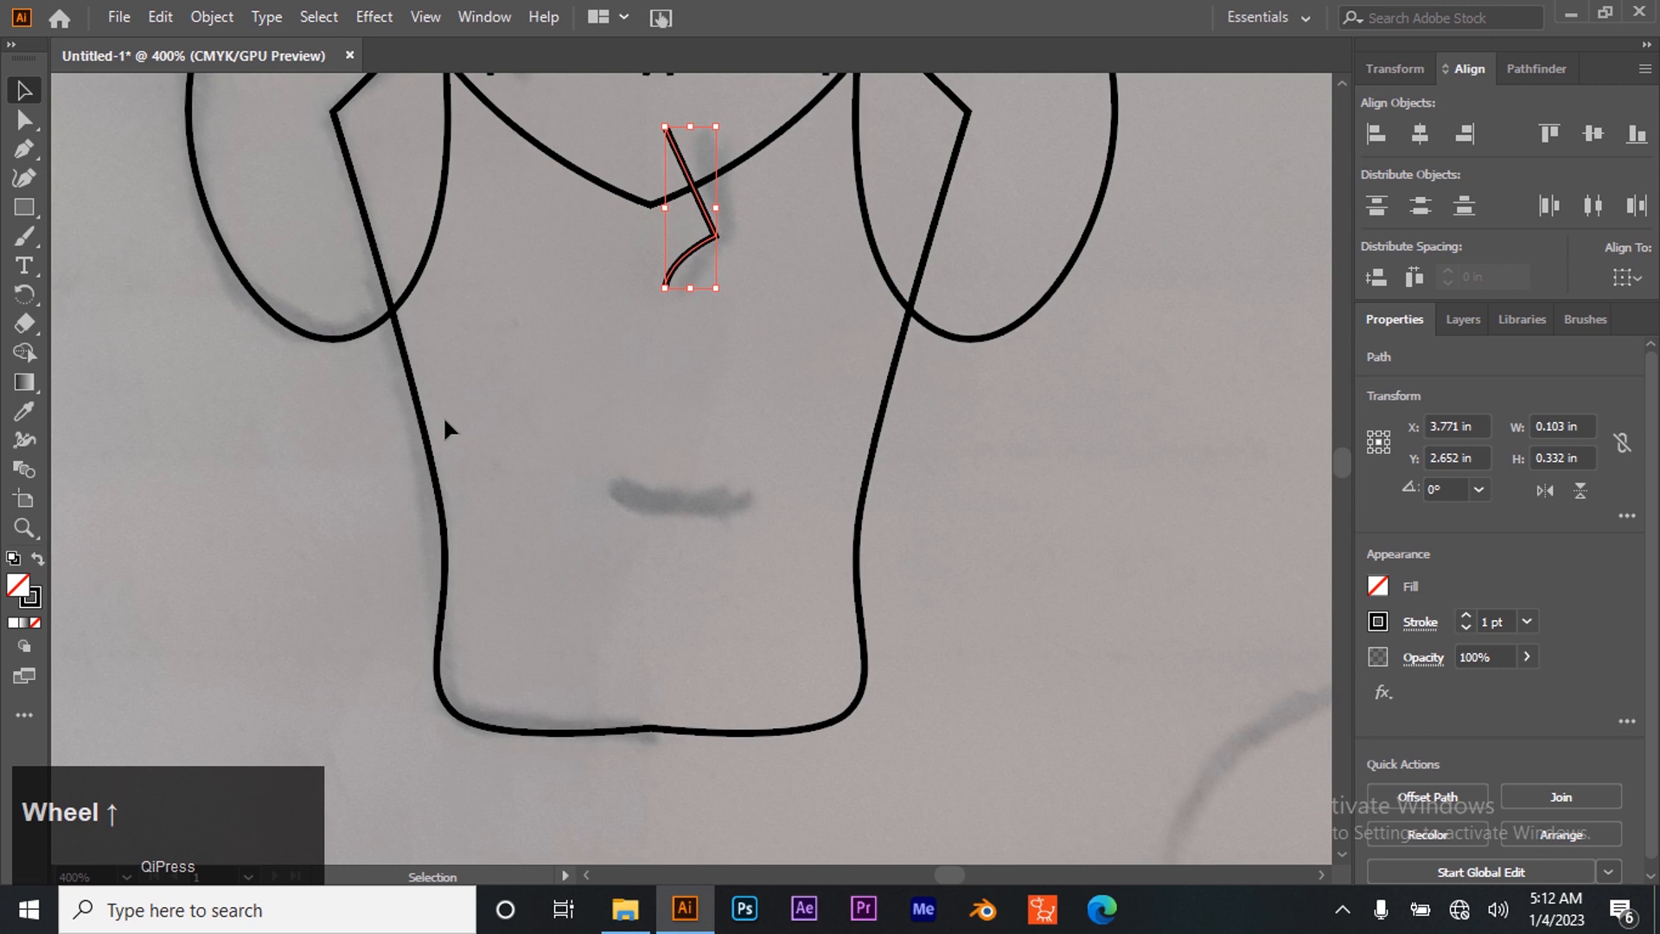
pyautogui.click(24, 149)
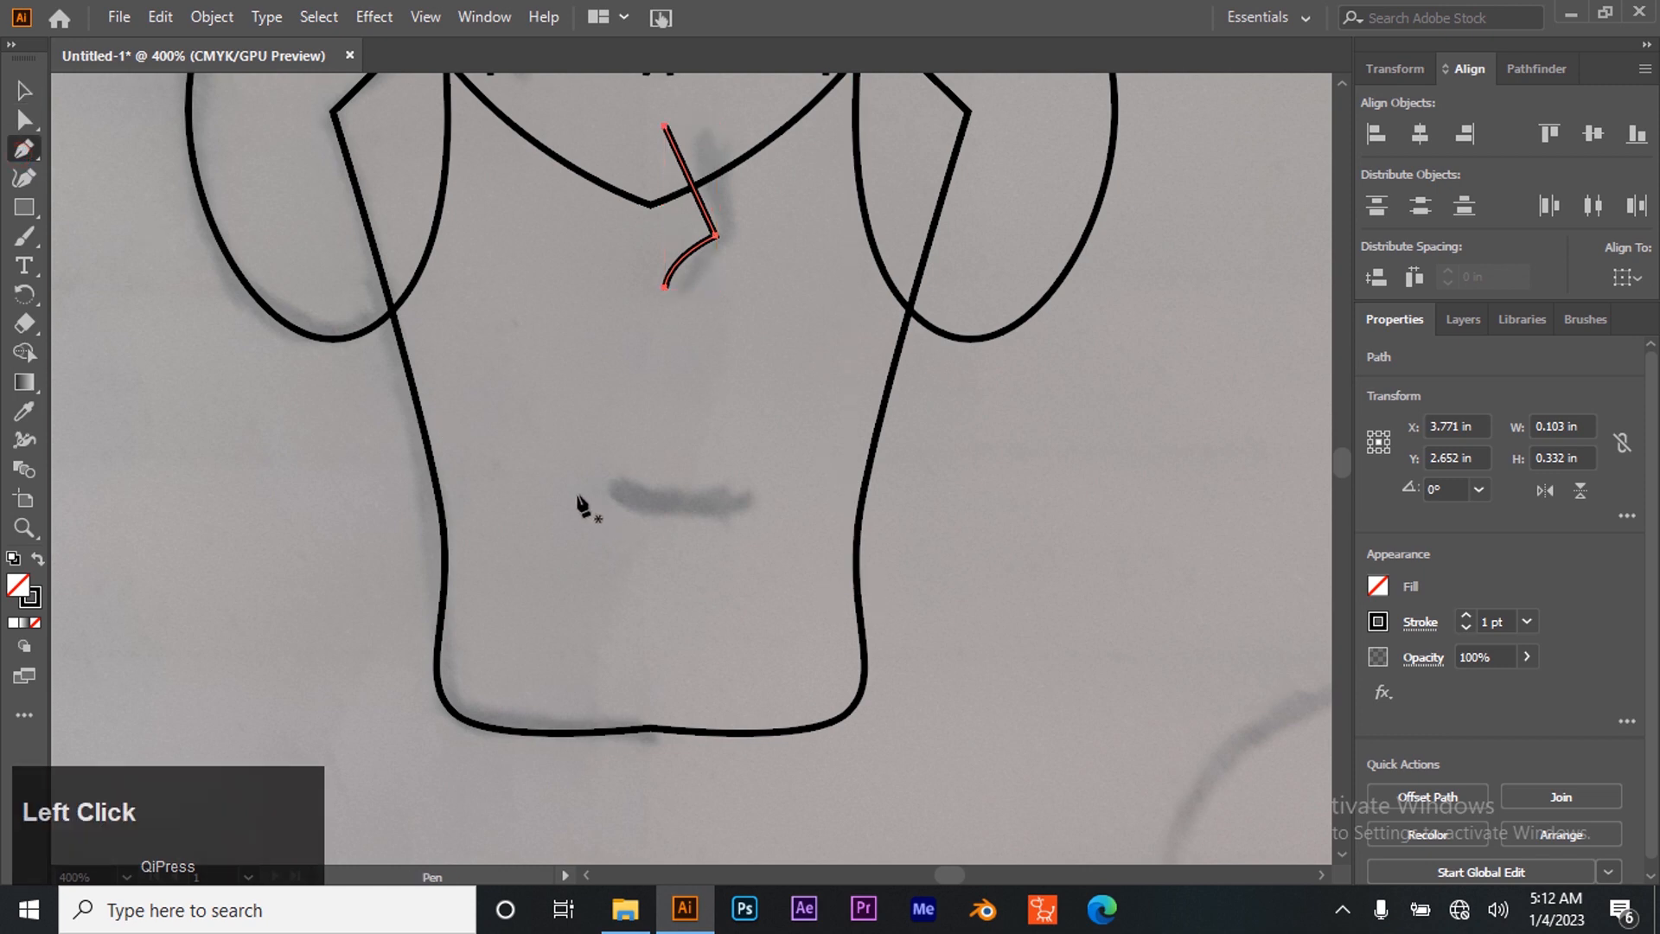
pyautogui.click(572, 471)
pyautogui.moveTo(651, 529); pyautogui.dragTo(684, 531)
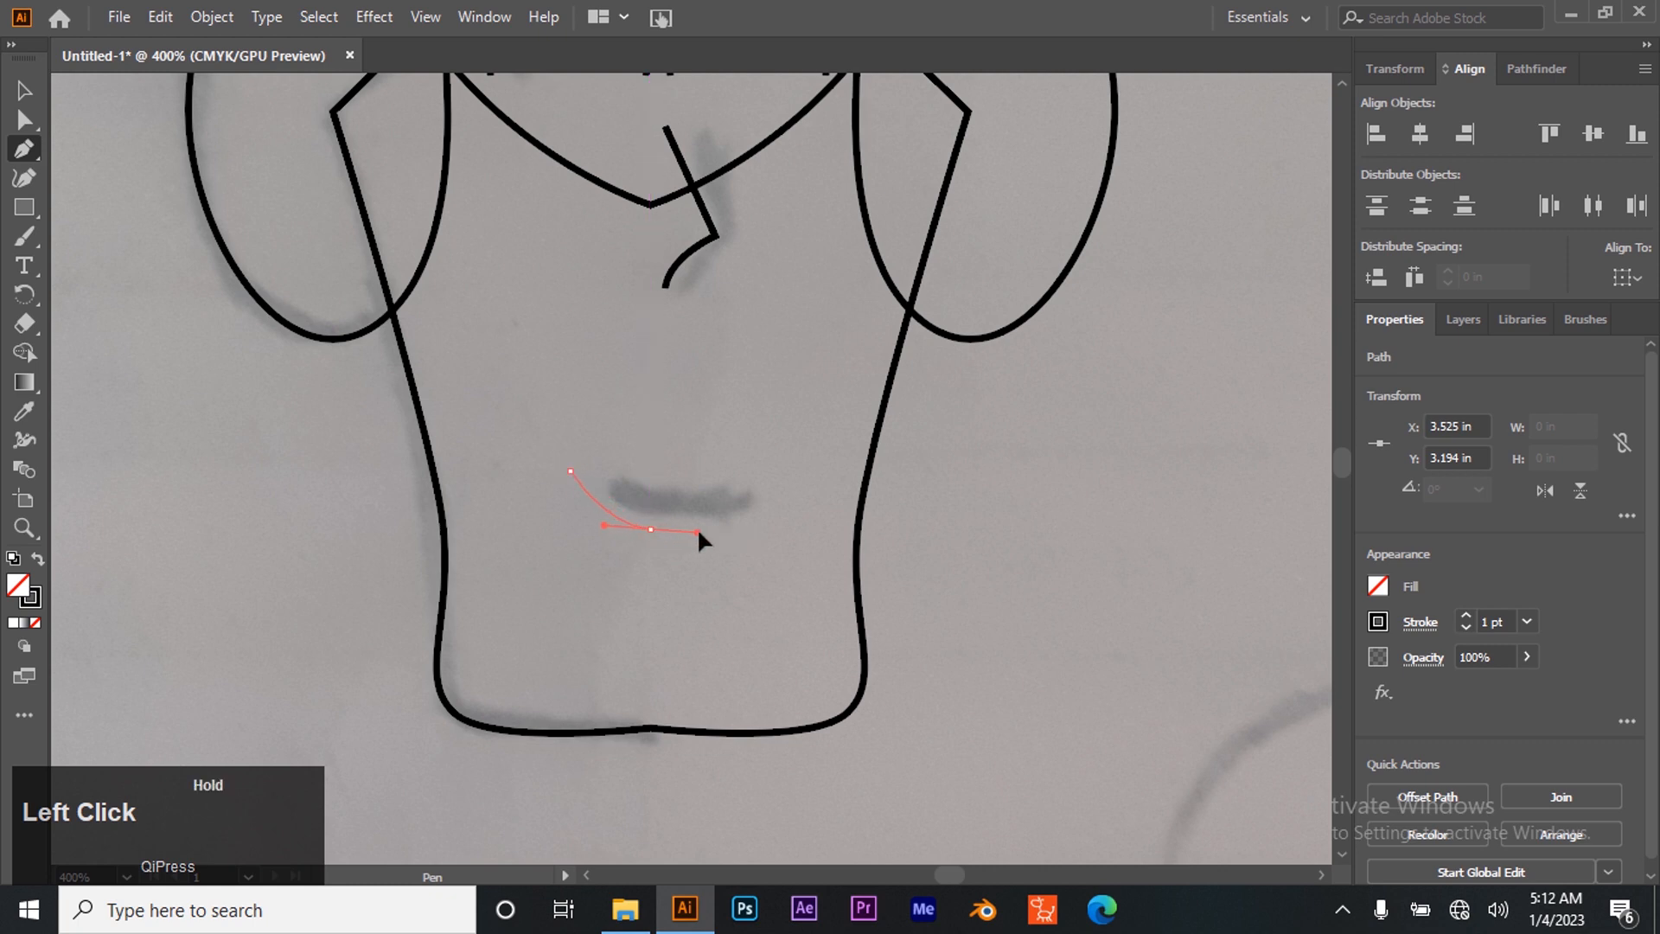
pyautogui.moveTo(699, 529); pyautogui.dragTo(699, 529)
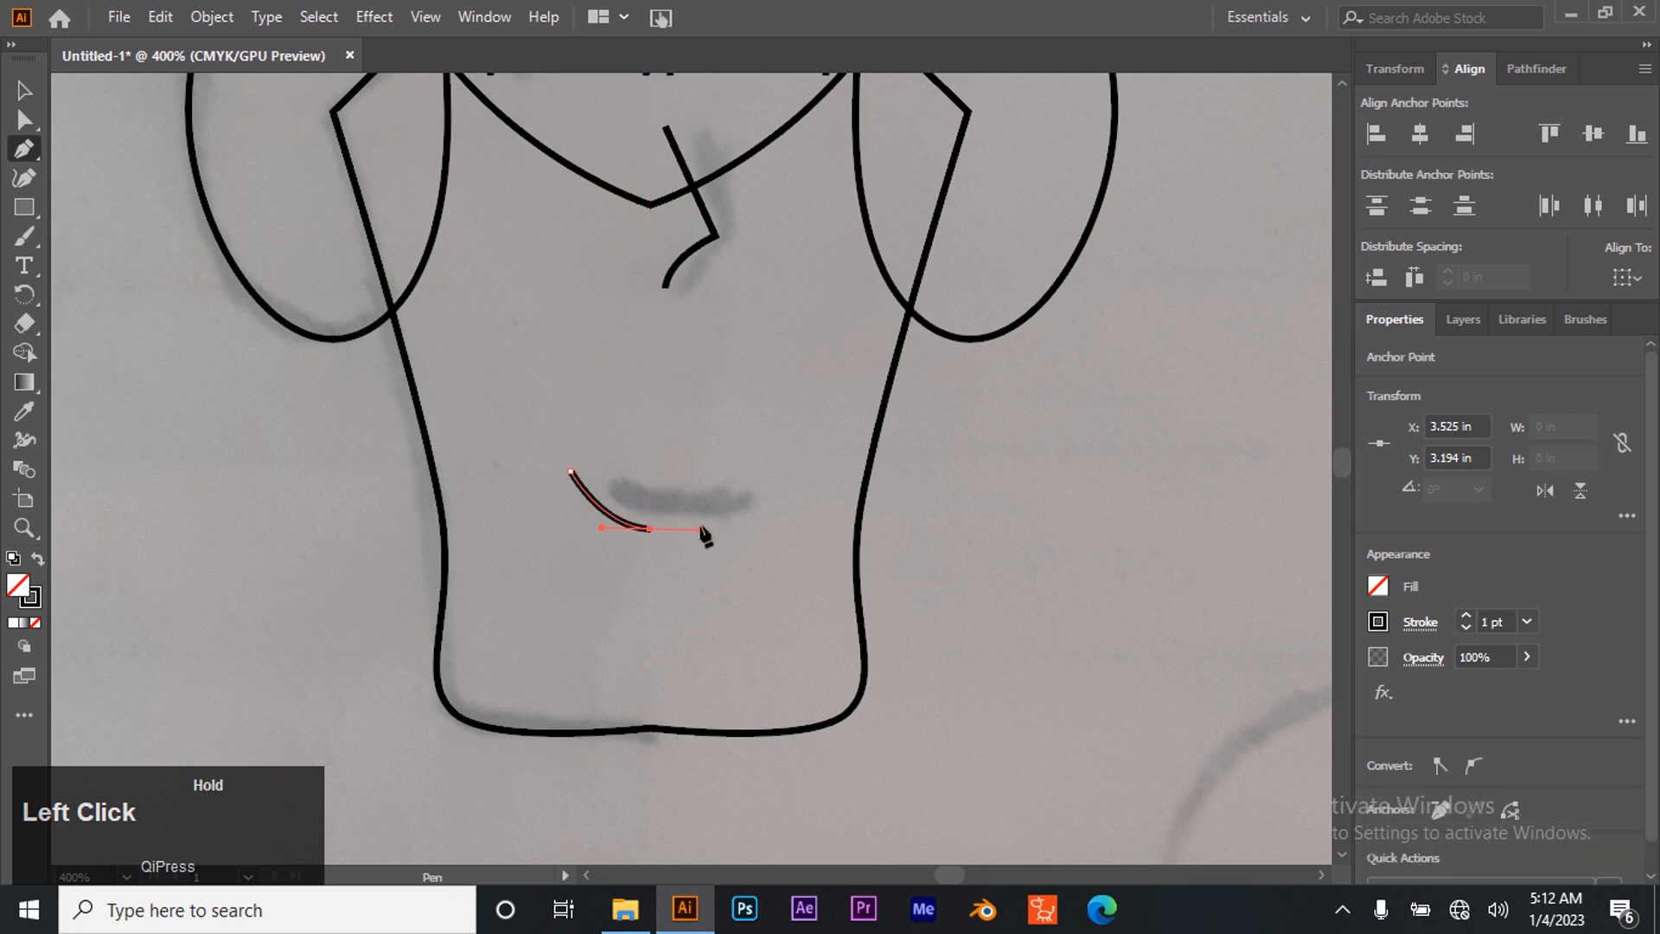
pyautogui.click(741, 472)
# Extend the mouth's left end slightly outward, flatten the curve to about 0.06 in tall, and place it over the sketched mouth
pyautogui.click(23, 110)
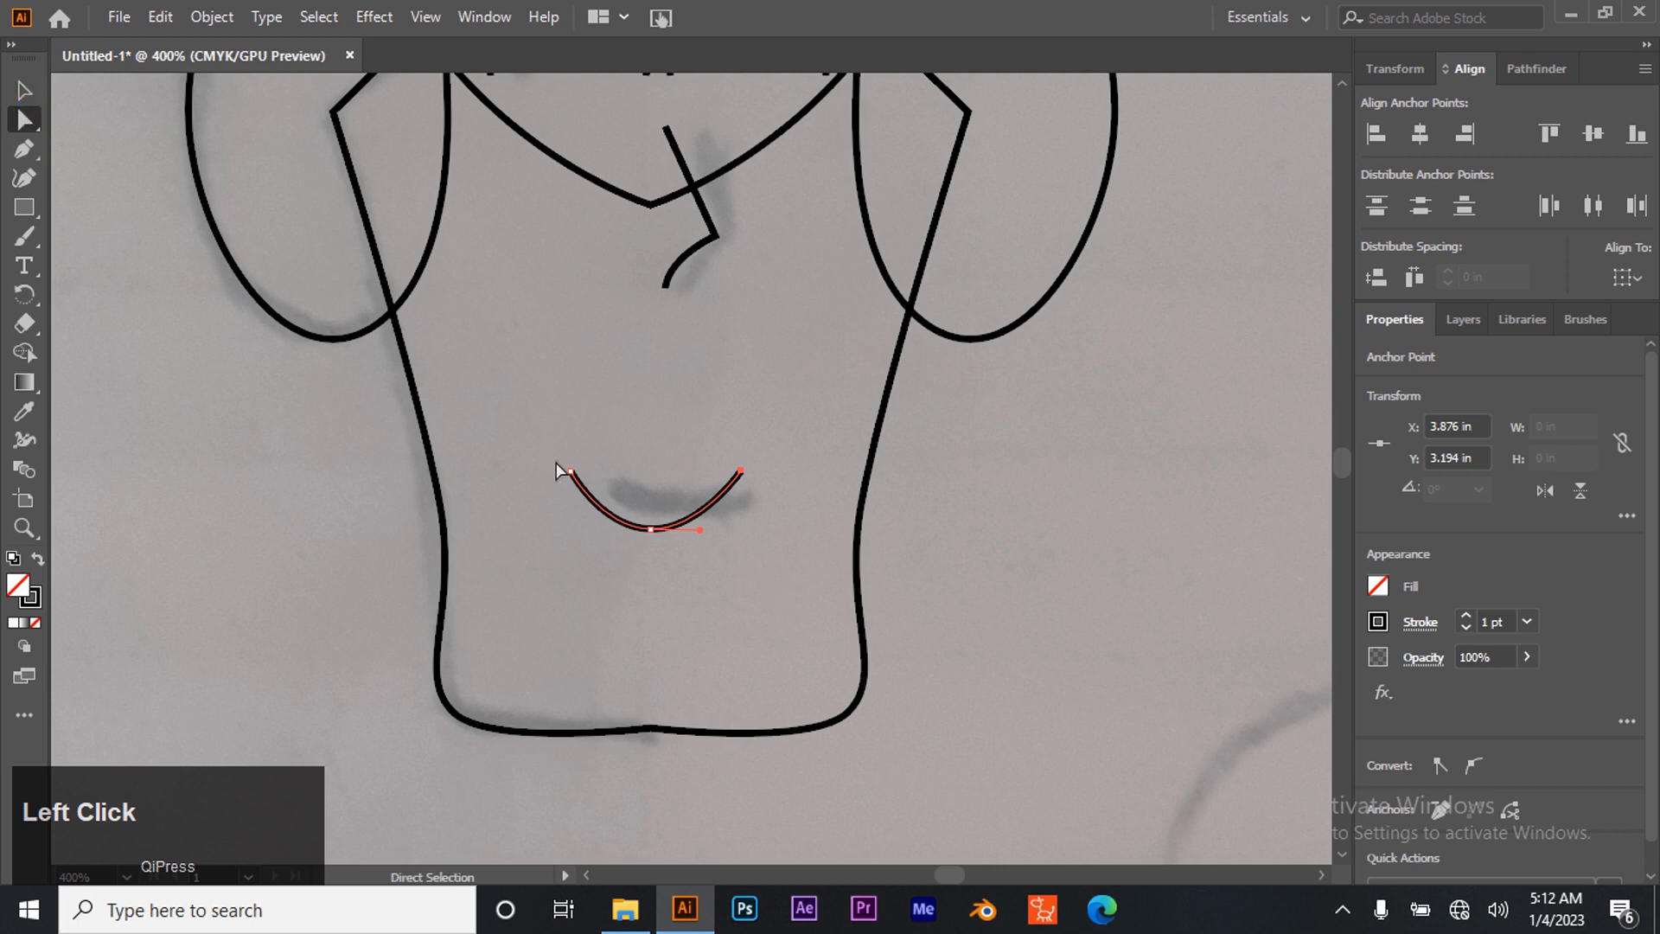
pyautogui.moveTo(570, 471)
pyautogui.mouseDown()
pyautogui.moveTo(522, 472)
pyautogui.moveTo(555, 471)
pyautogui.mouseUp()
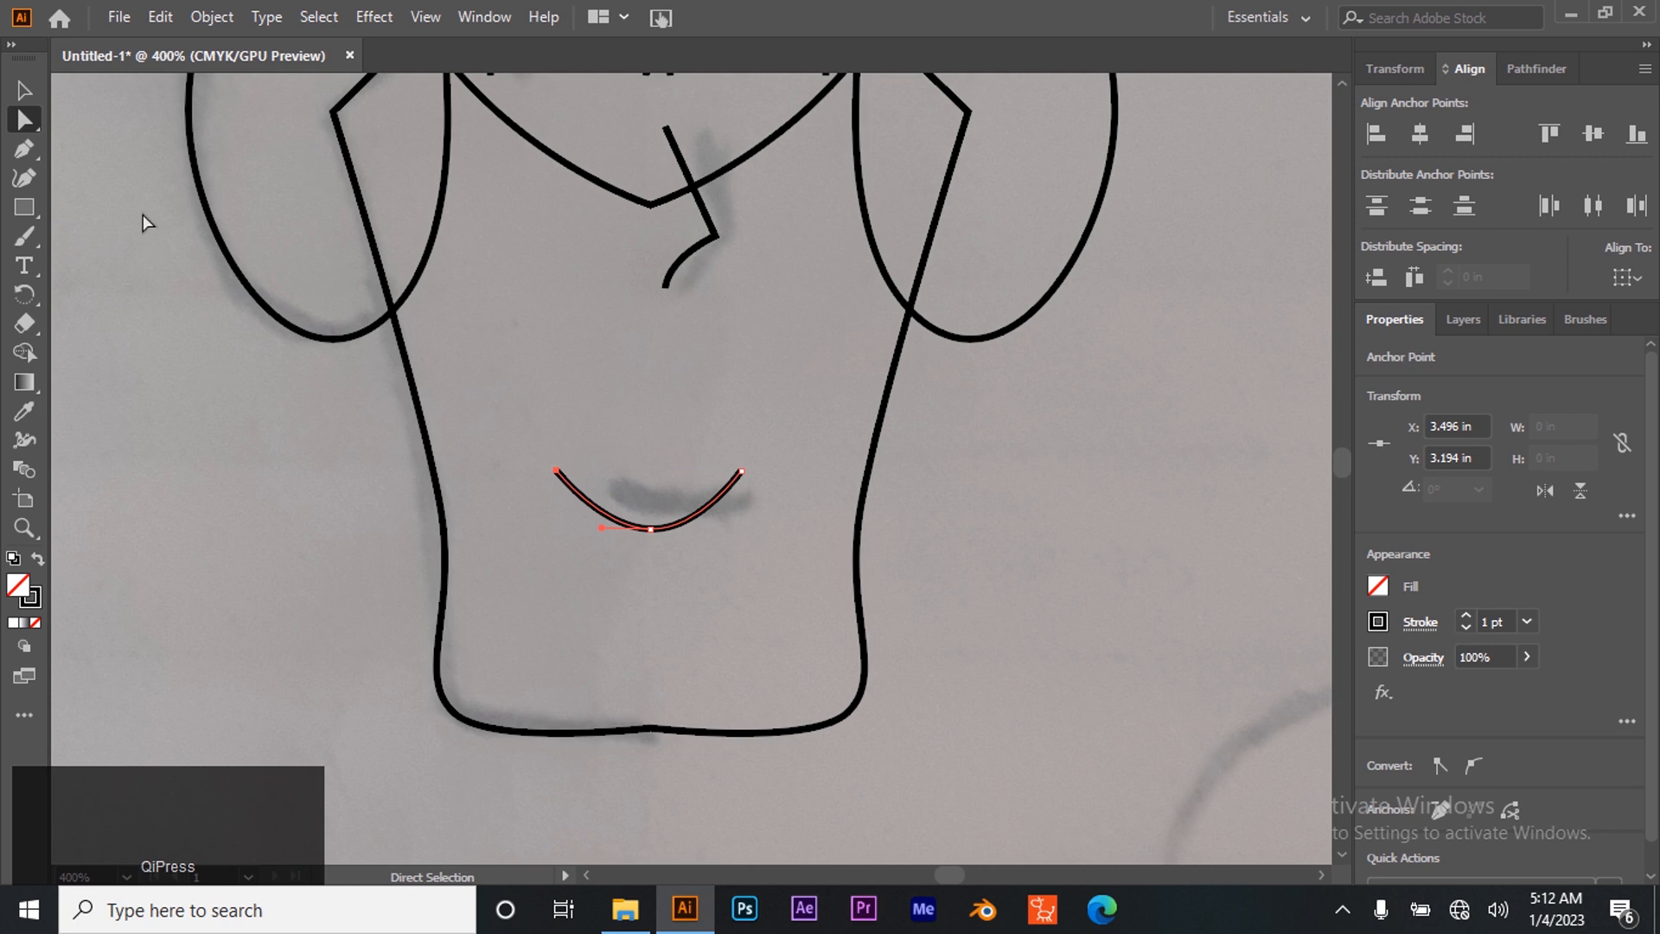
pyautogui.click(24, 90)
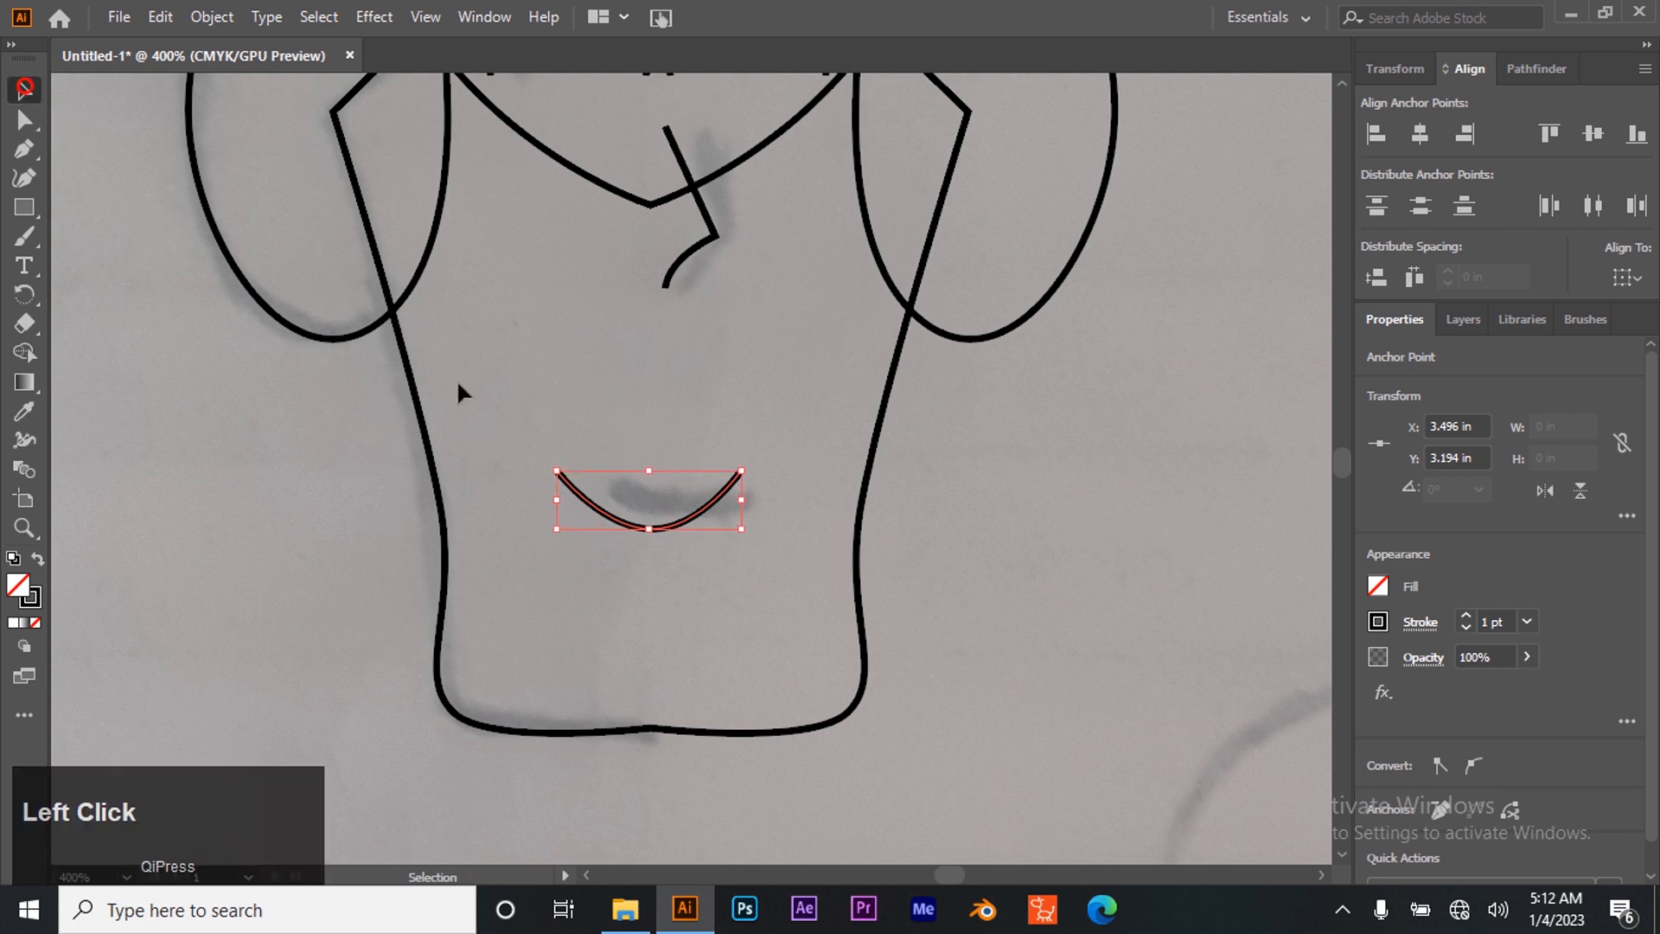
pyautogui.moveTo(649, 528)
pyautogui.mouseDown()
pyautogui.moveTo(649, 499)
pyautogui.moveTo(634, 504)
pyautogui.mouseUp()
# Select both eyes with their pupils and move them slightly toward the left ear to center them on the face
pyautogui.press('z')
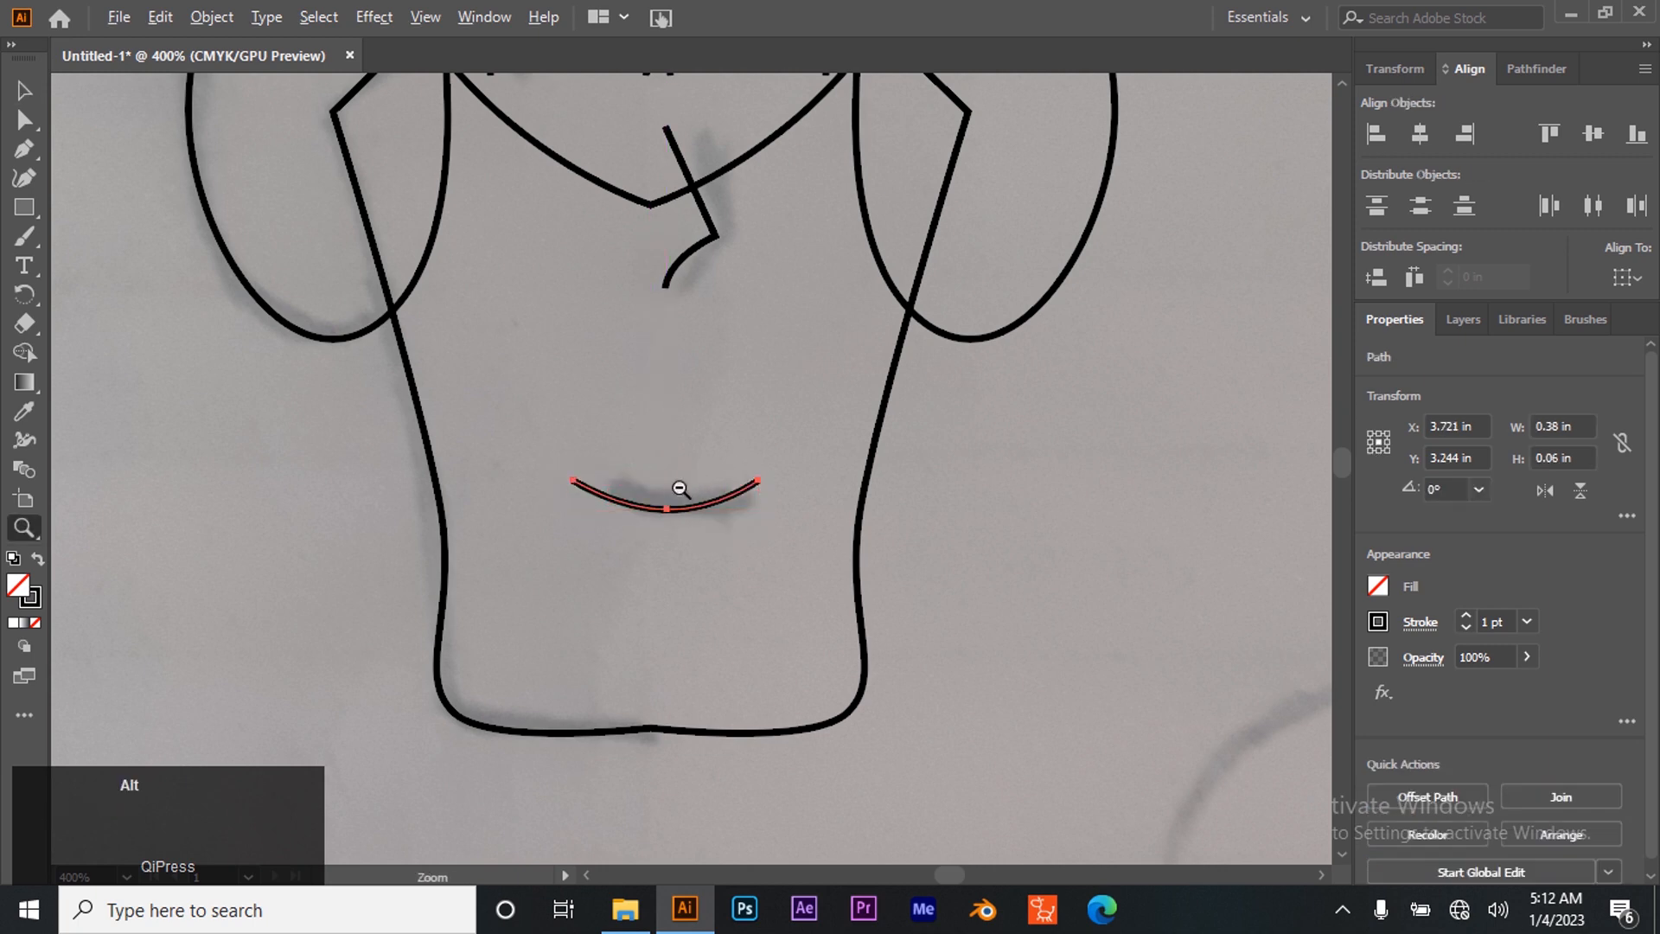
pyautogui.keyDown('alt'); pyautogui.click(640, 427); pyautogui.keyUp('alt')
pyautogui.keyDown('alt'); pyautogui.click(639, 426); pyautogui.keyUp('alt')
pyautogui.keyDown('alt'); pyautogui.click(707, 345); pyautogui.keyUp('alt')
pyautogui.moveTo(761, 386); pyautogui.dragTo(711, 401)
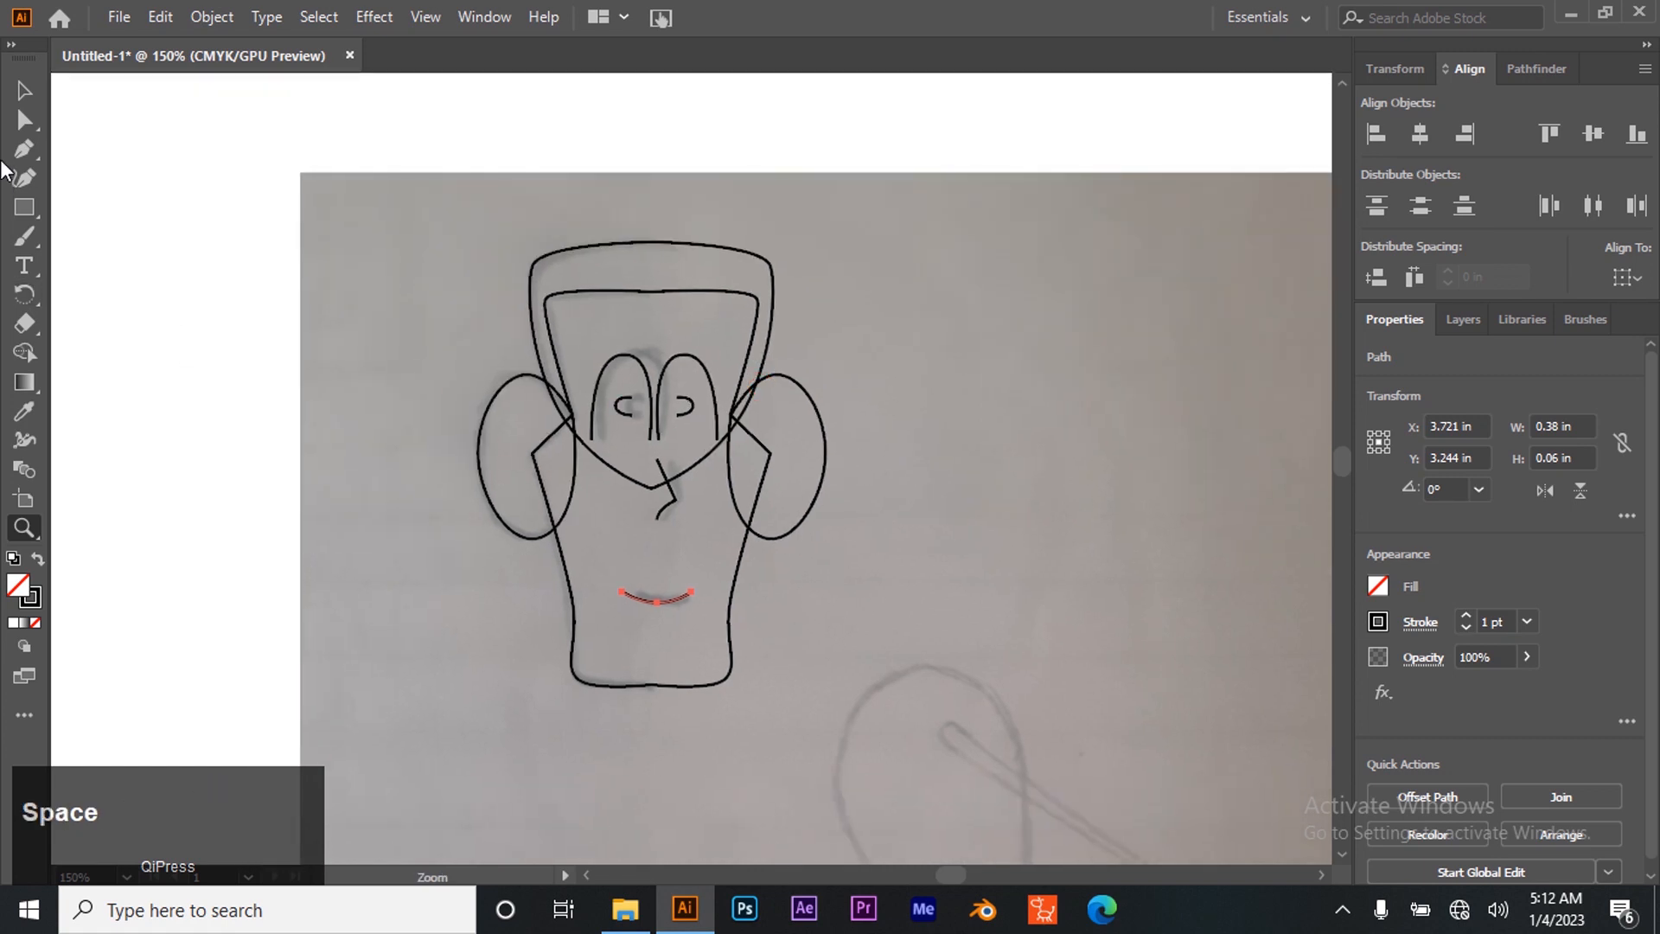
pyautogui.click(19, 97)
pyautogui.moveTo(585, 325); pyautogui.dragTo(655, 382)
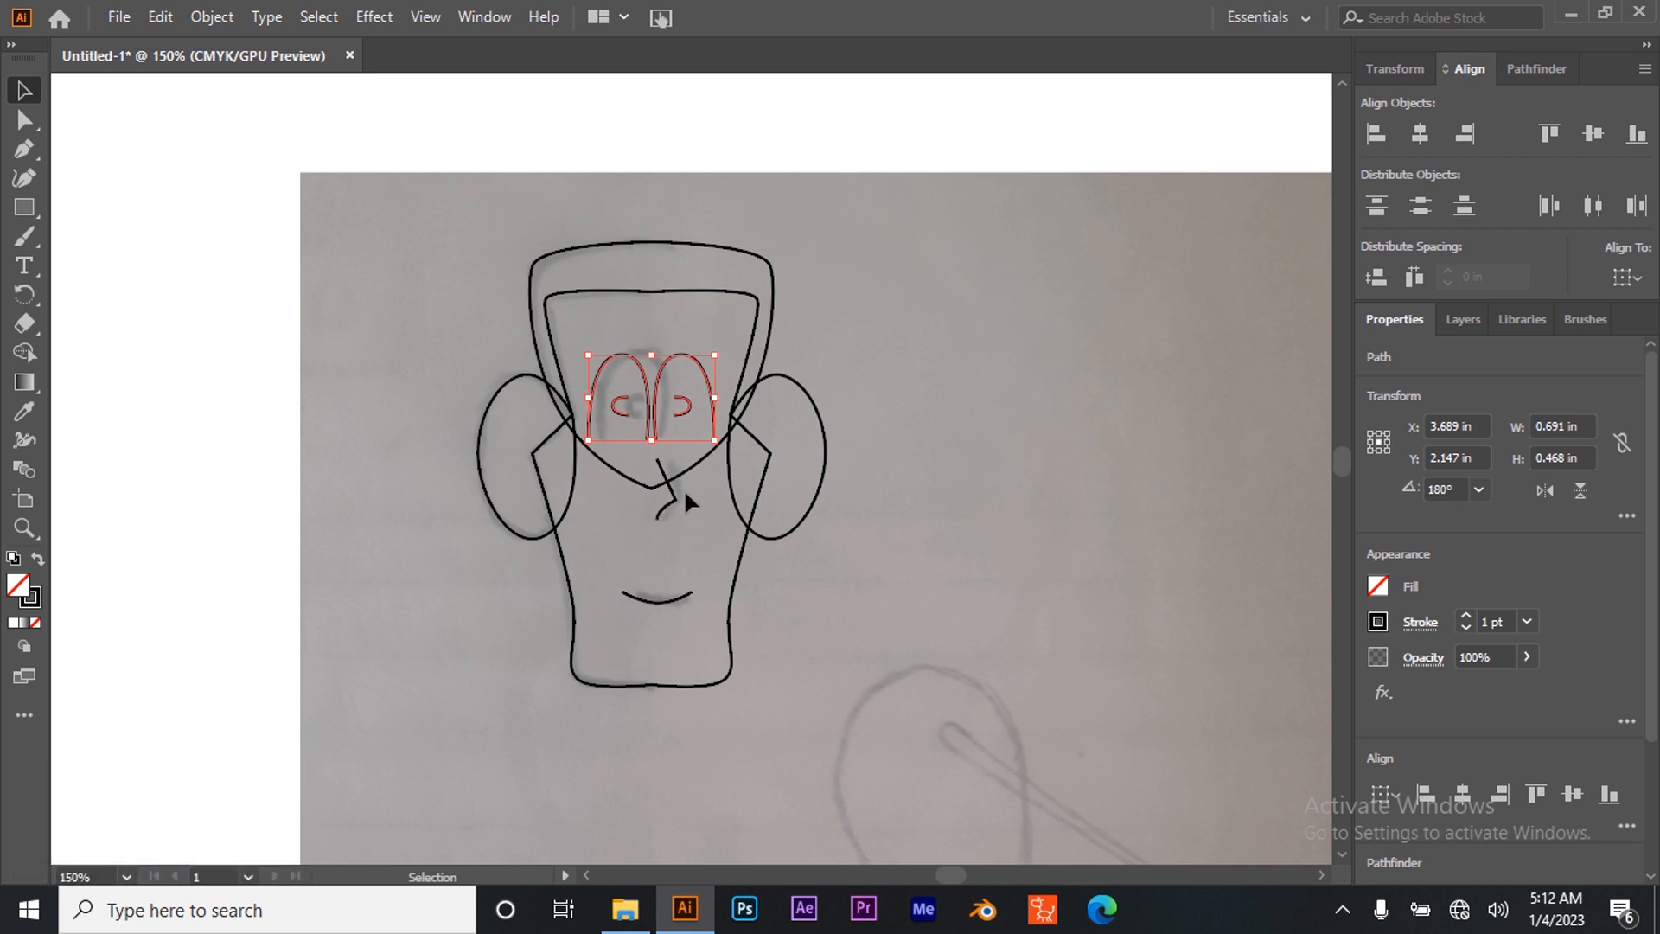
# Check the nose placement, move the mouth slightly toward the left ear to center it on the face, and deselect it
pyautogui.moveTo(661, 517); pyautogui.dragTo(669, 512)
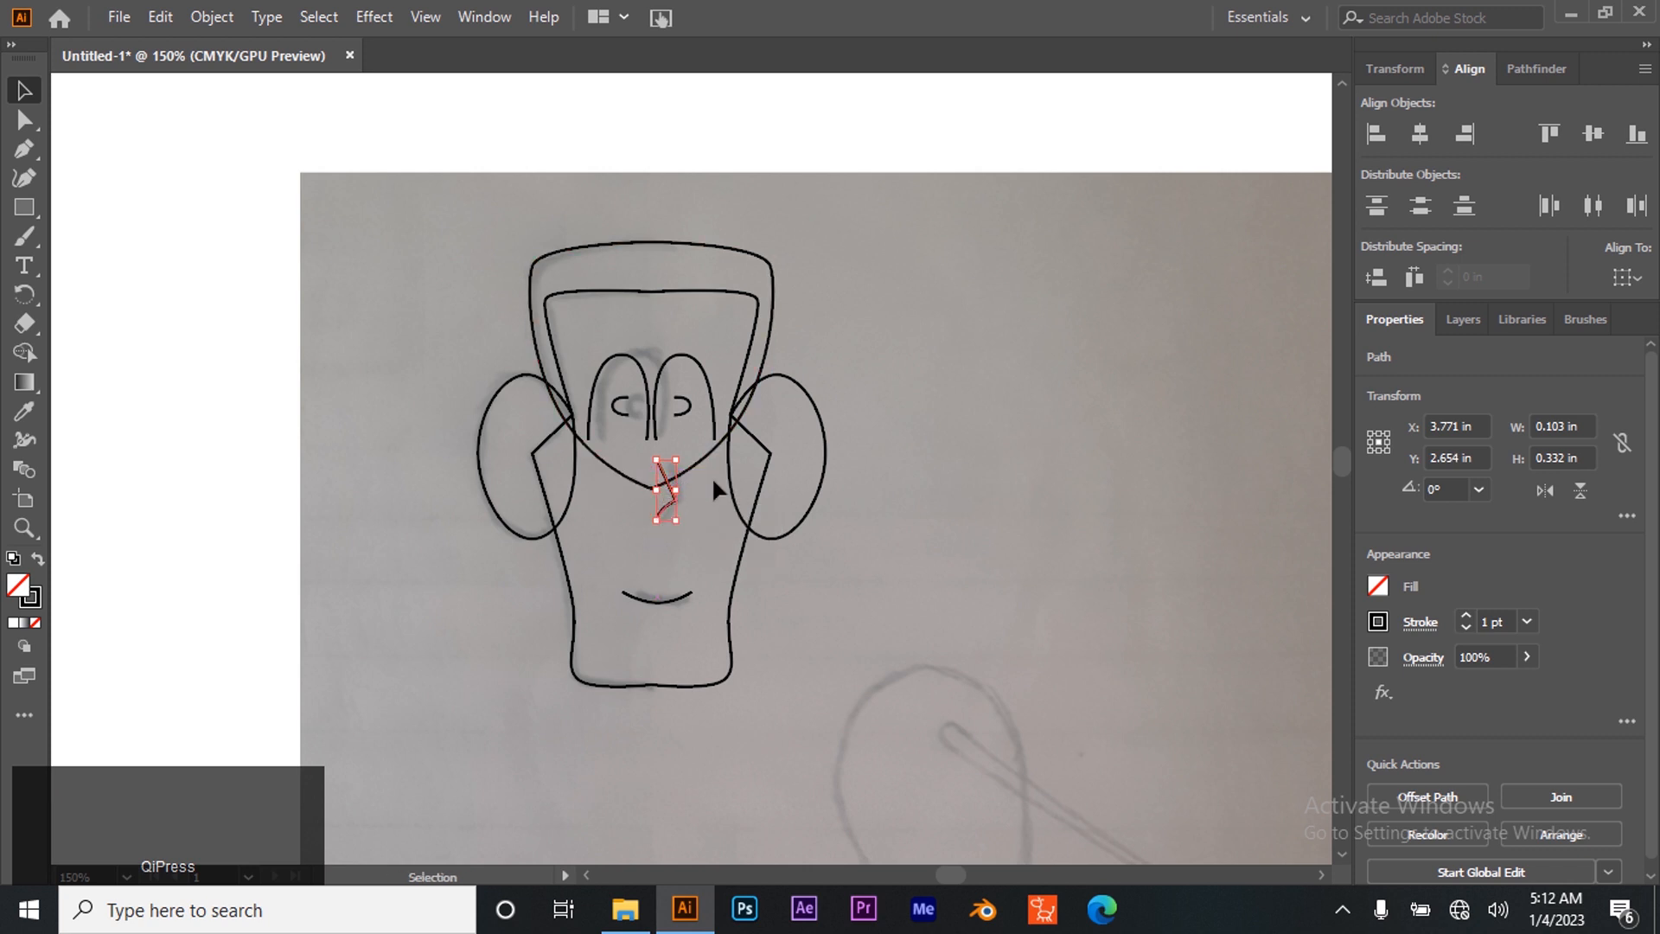
pyautogui.click(659, 603)
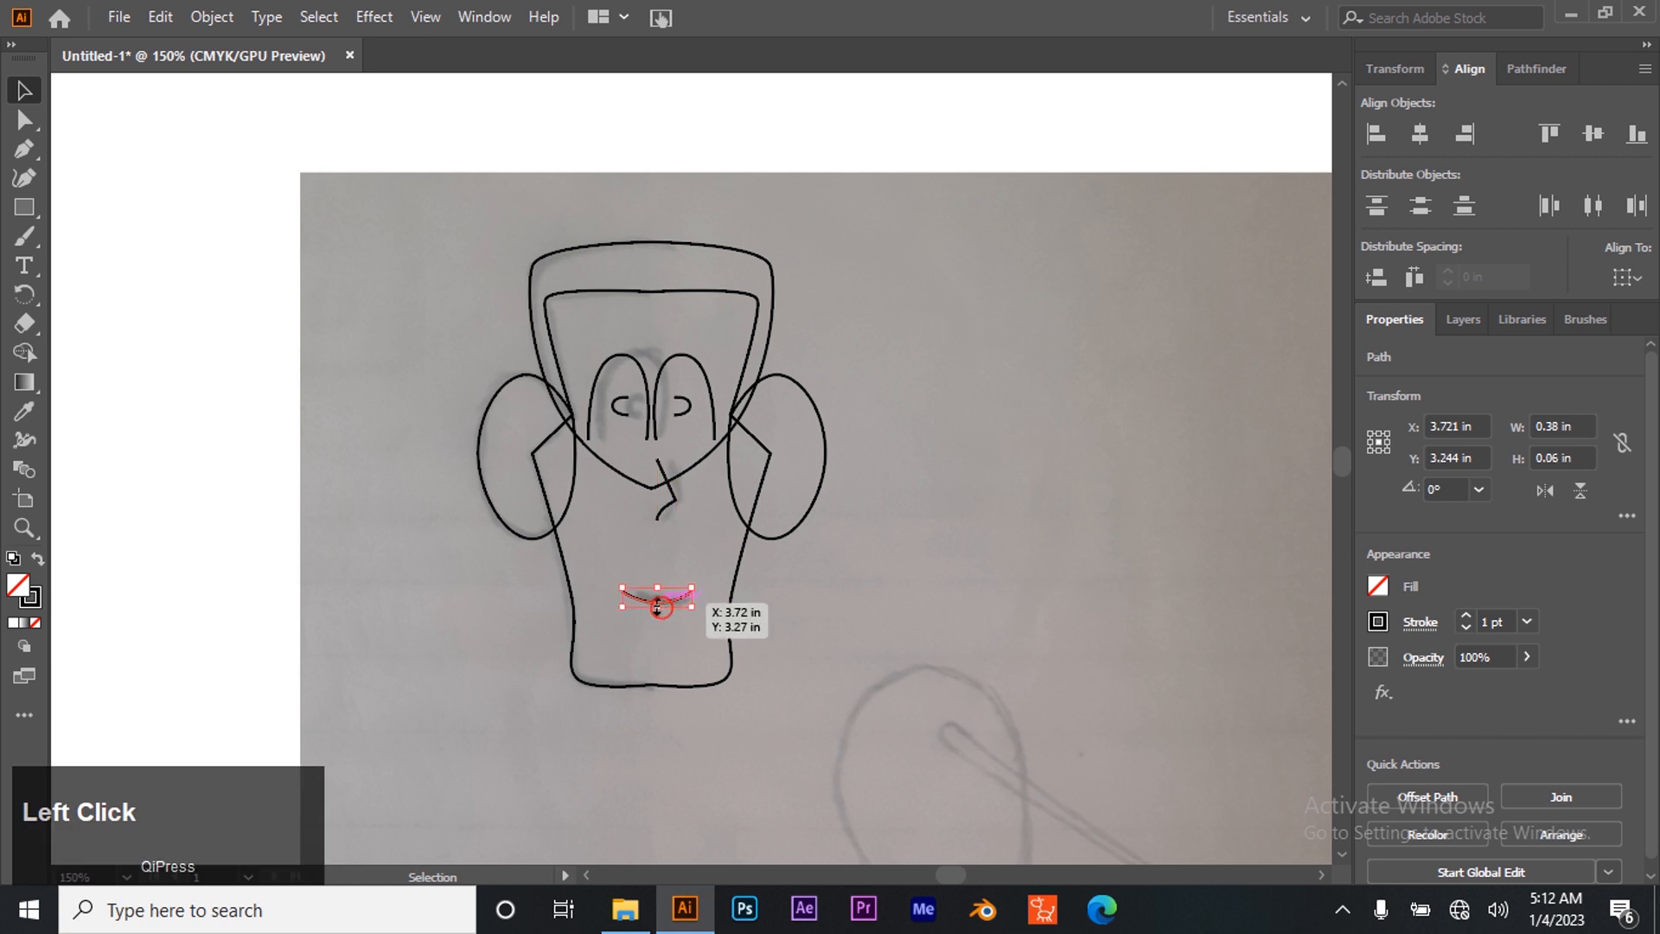
pyautogui.moveTo(646, 604); pyautogui.dragTo(642, 604)
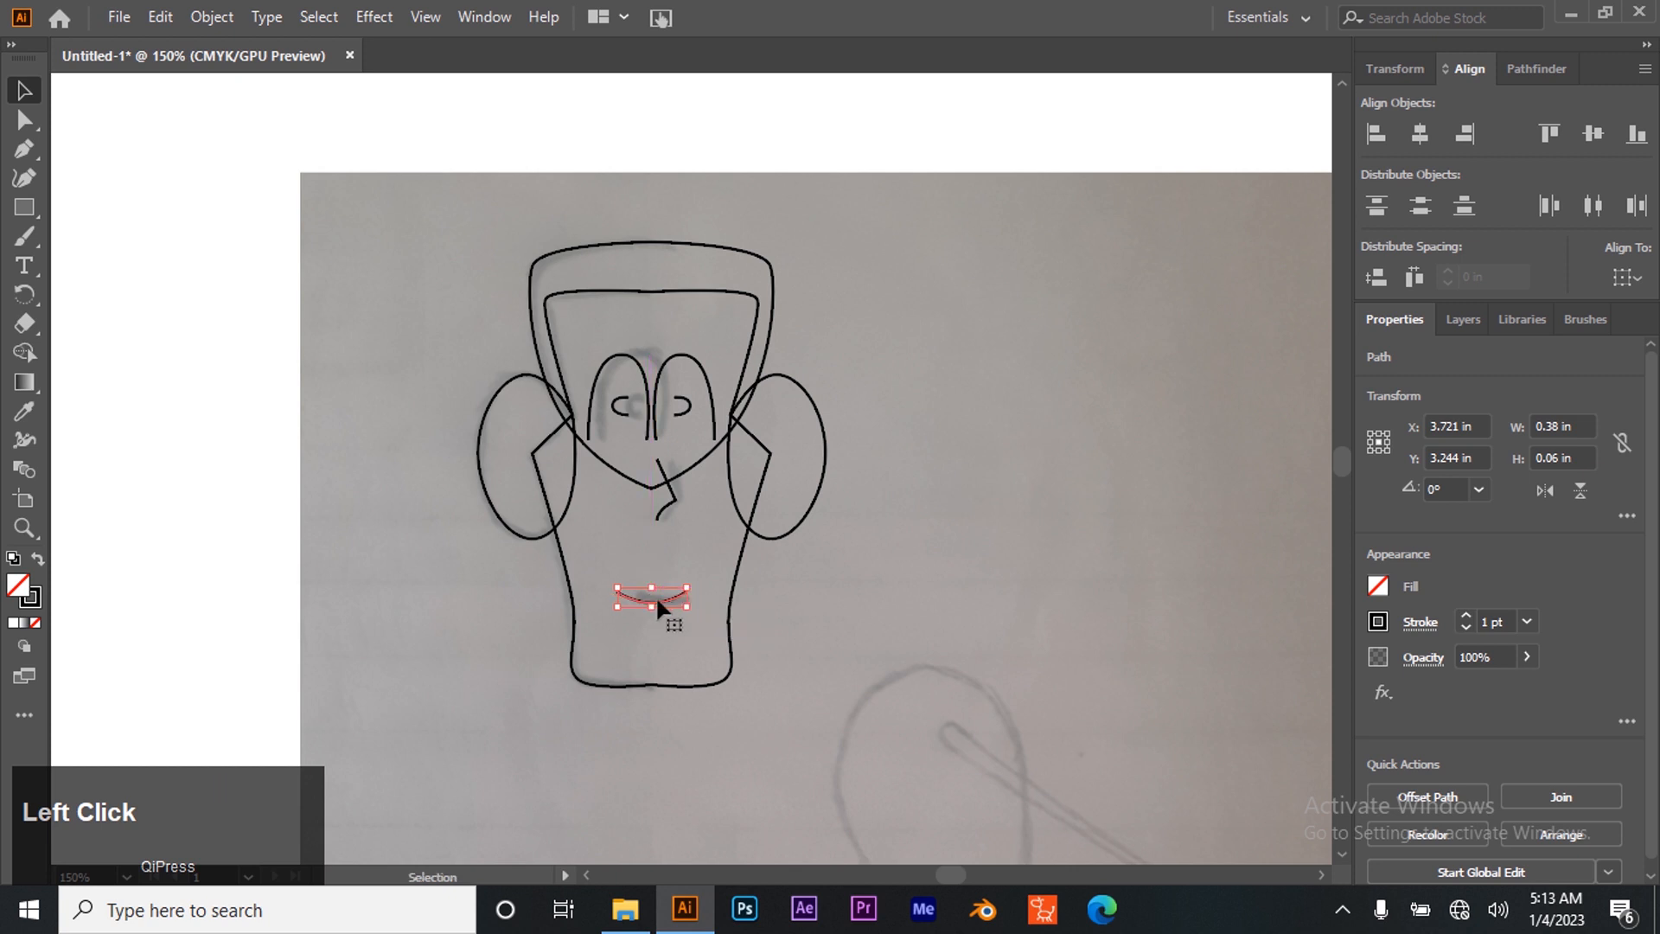
pyautogui.click(911, 586)
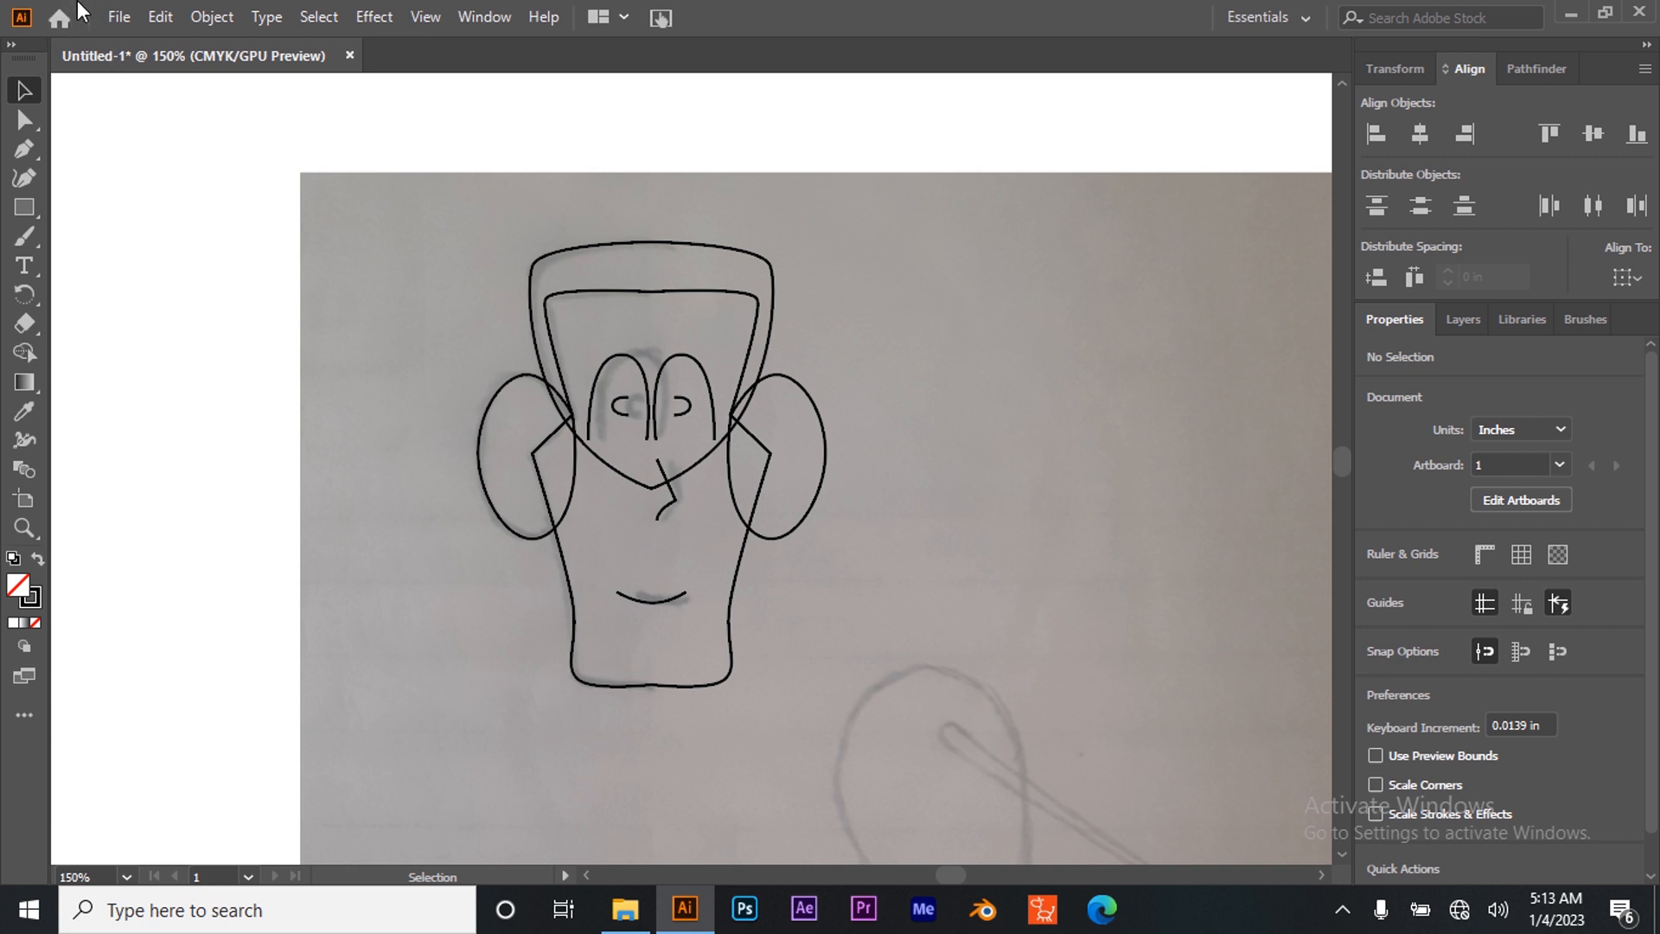
# Start saving the drawing under a new name and choose the Countdown movie folder on Local Disk (D:)
pyautogui.click(117, 16)
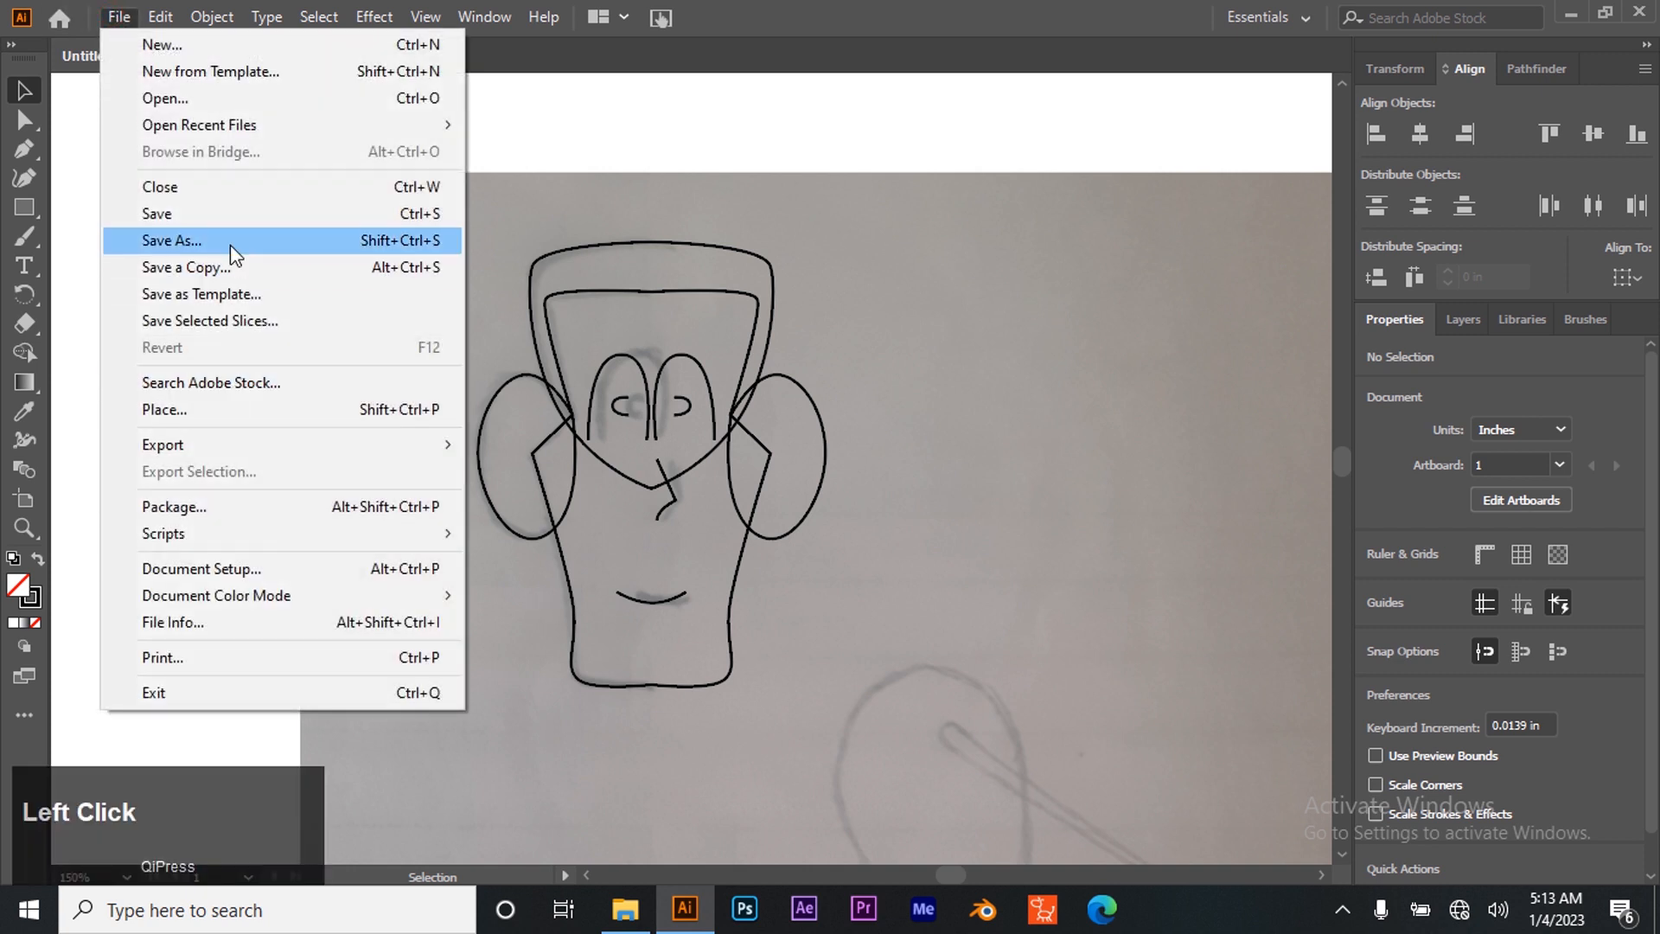
pyautogui.click(230, 246)
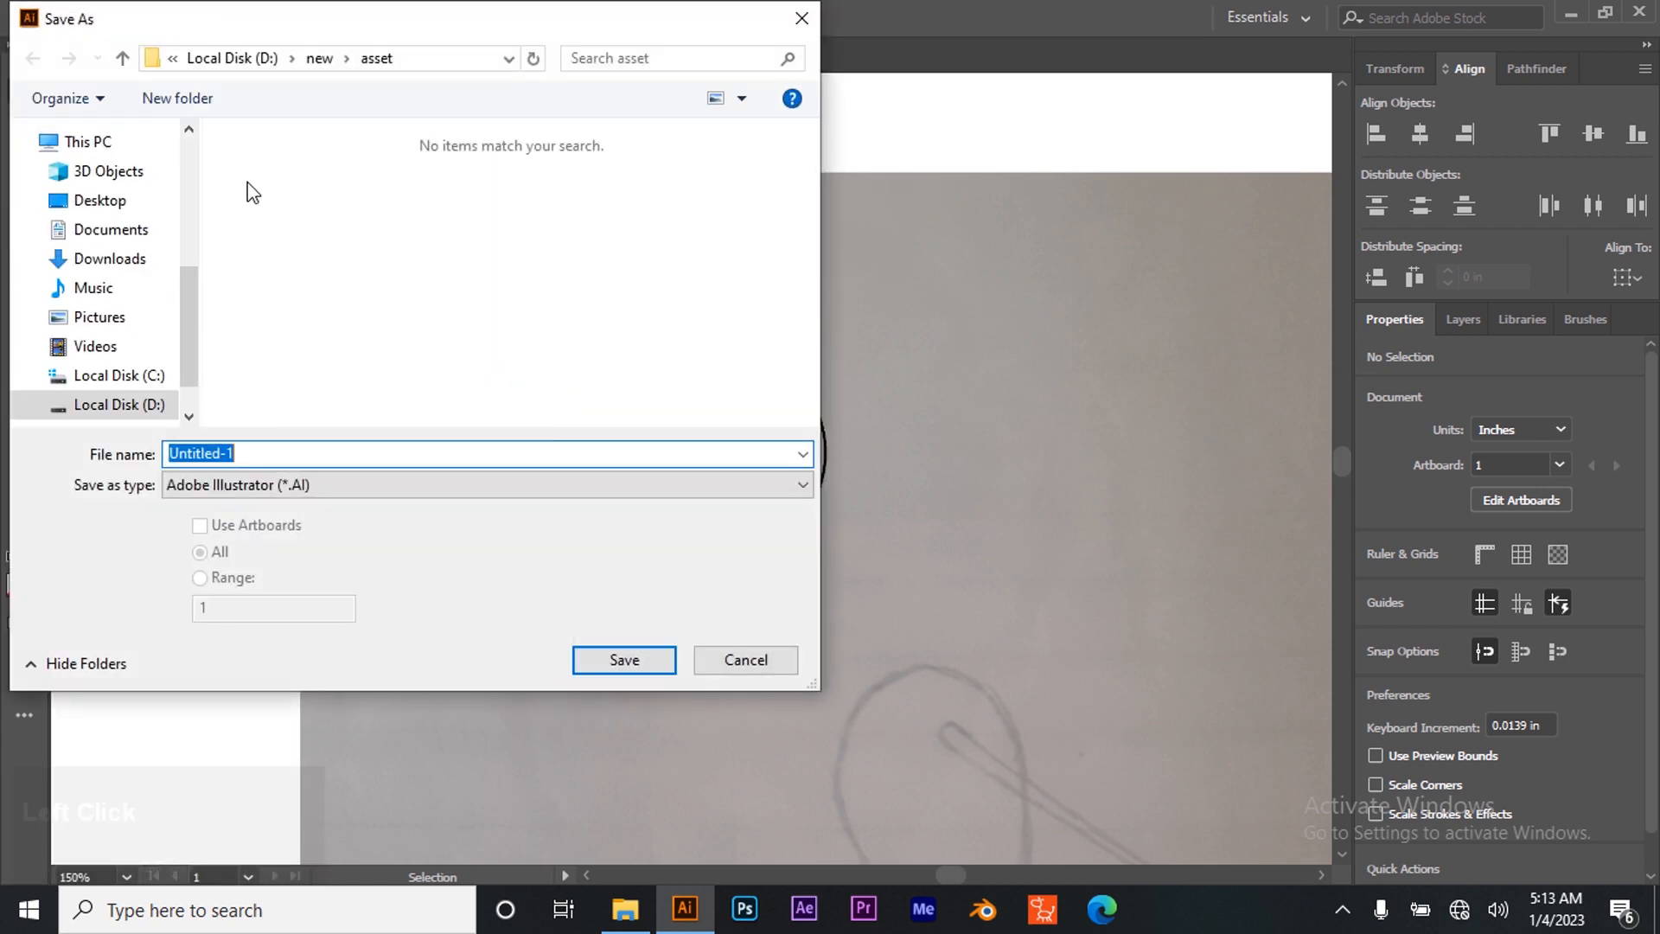
pyautogui.scroll(2, 128, 318)
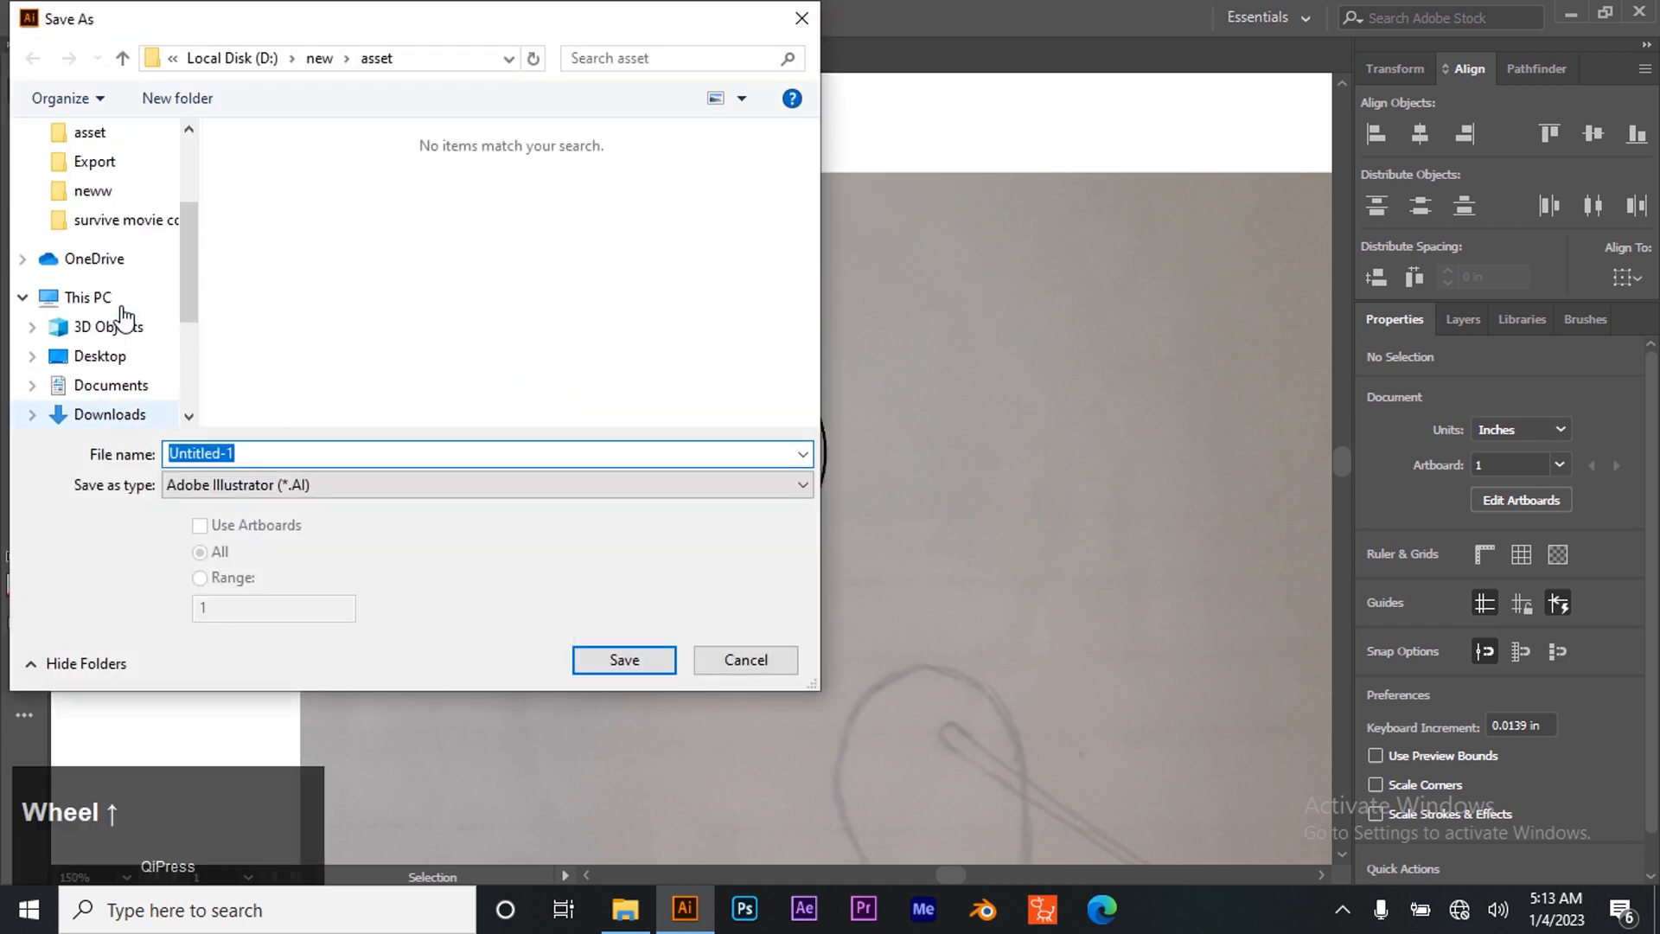
pyautogui.scroll(-3, 126, 317)
pyautogui.click(125, 334)
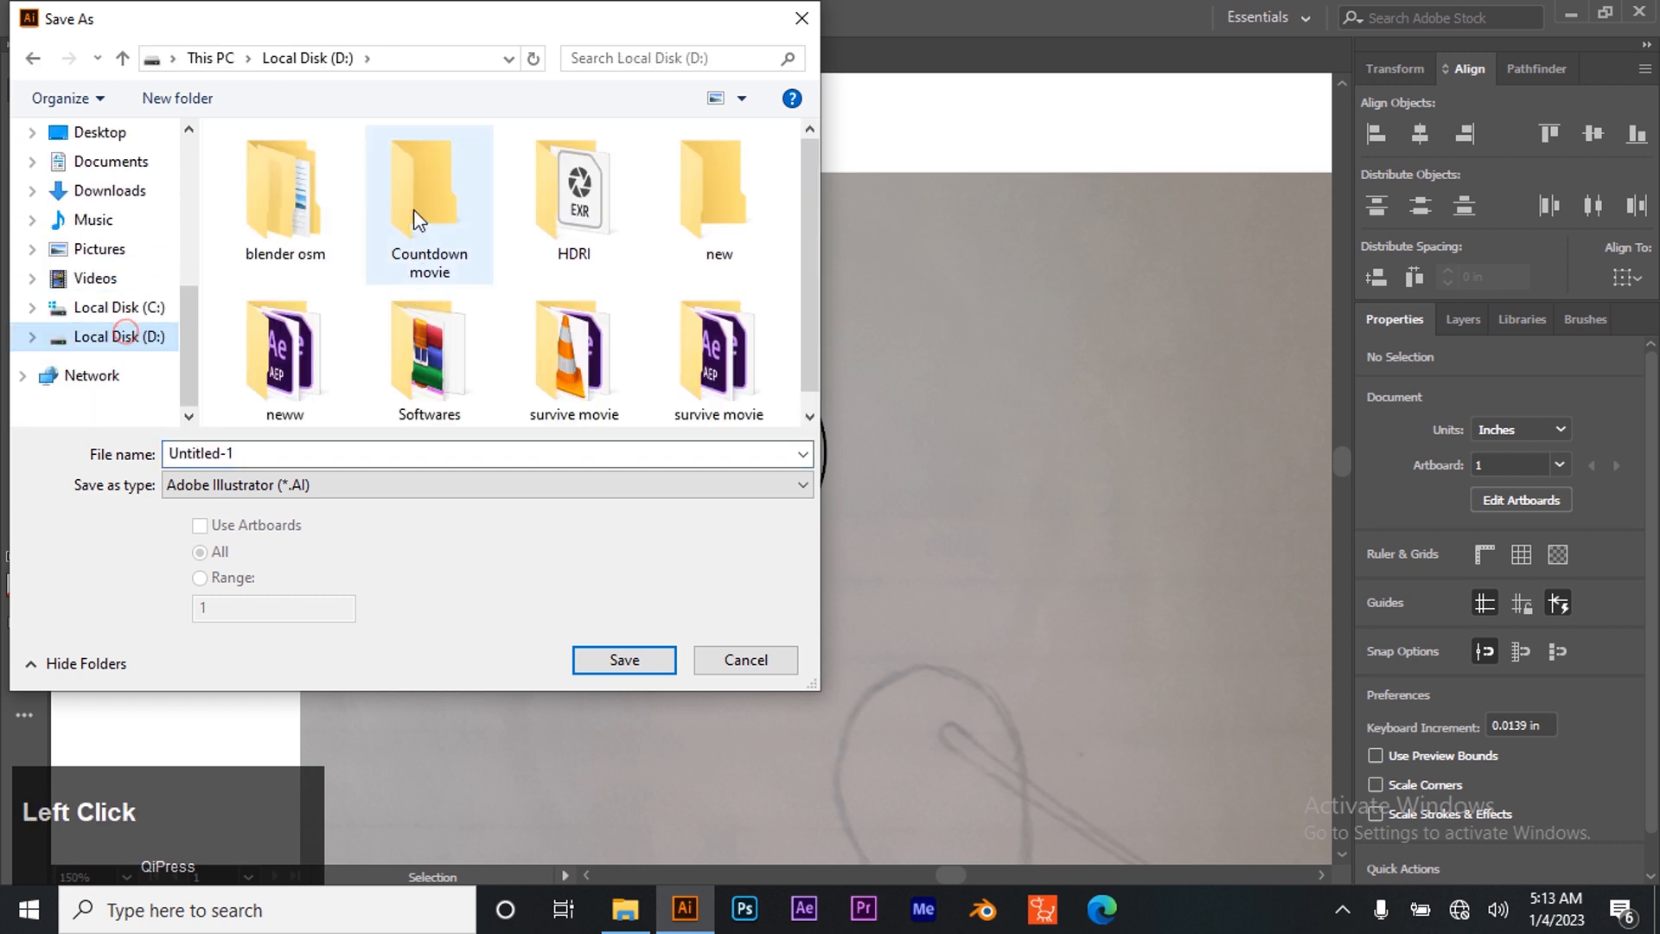
pyautogui.doubleClick(422, 230)
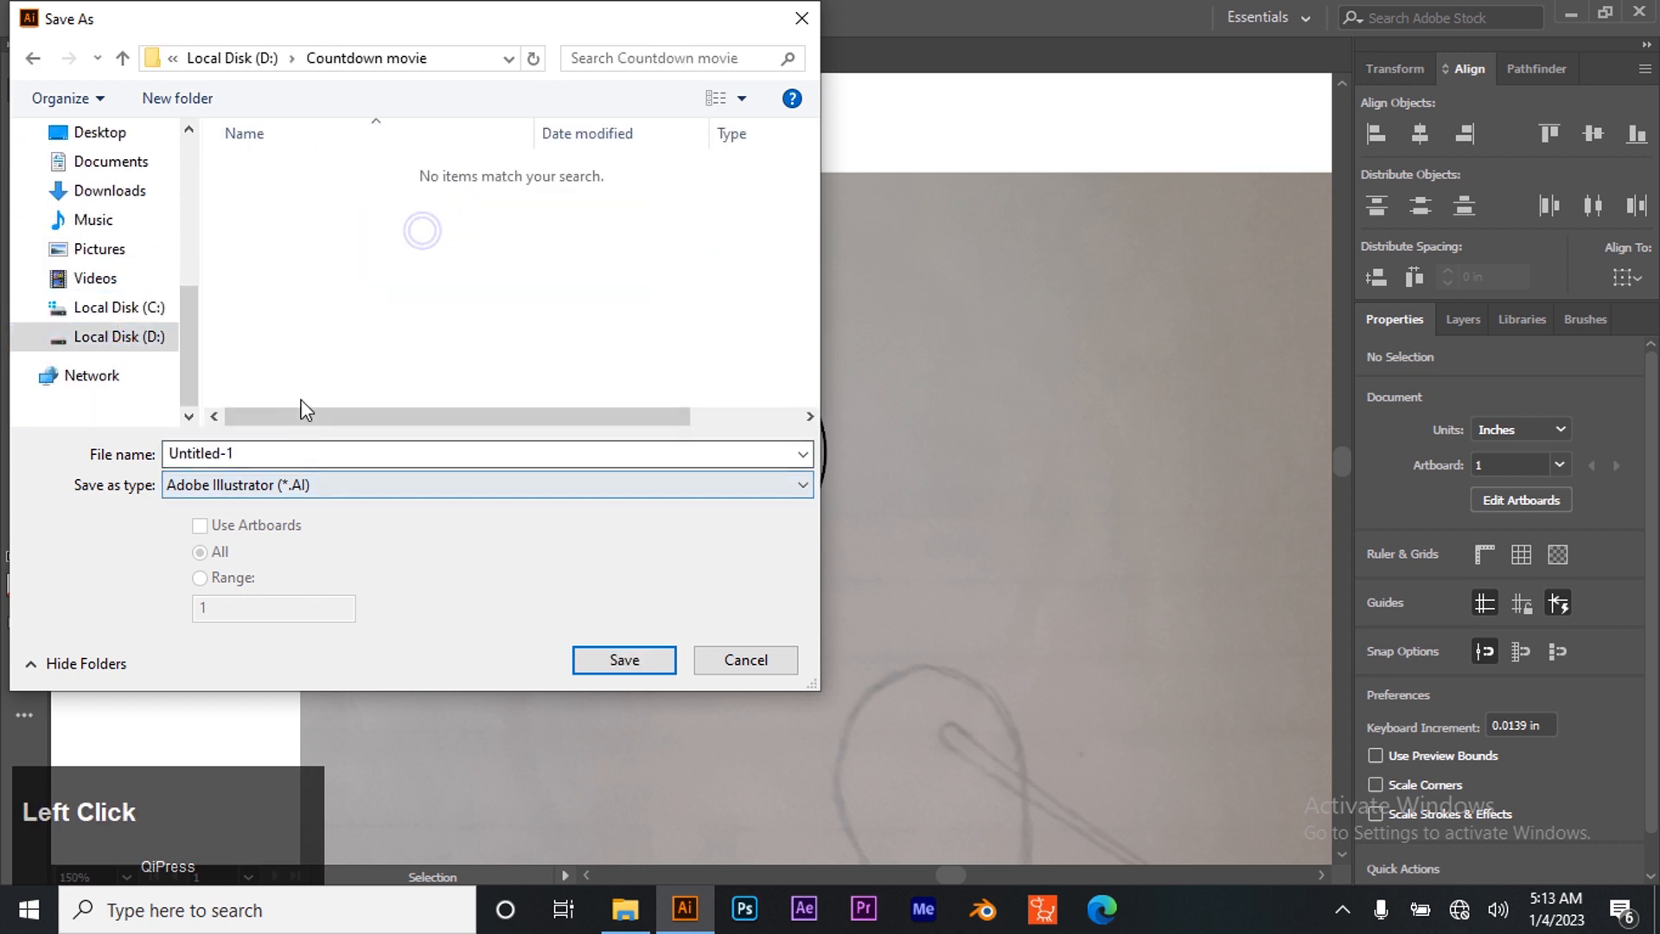
# Name the file character and save it in Adobe Illustrator format with the default Illustrator 2020 options
pyautogui.click(381, 455)
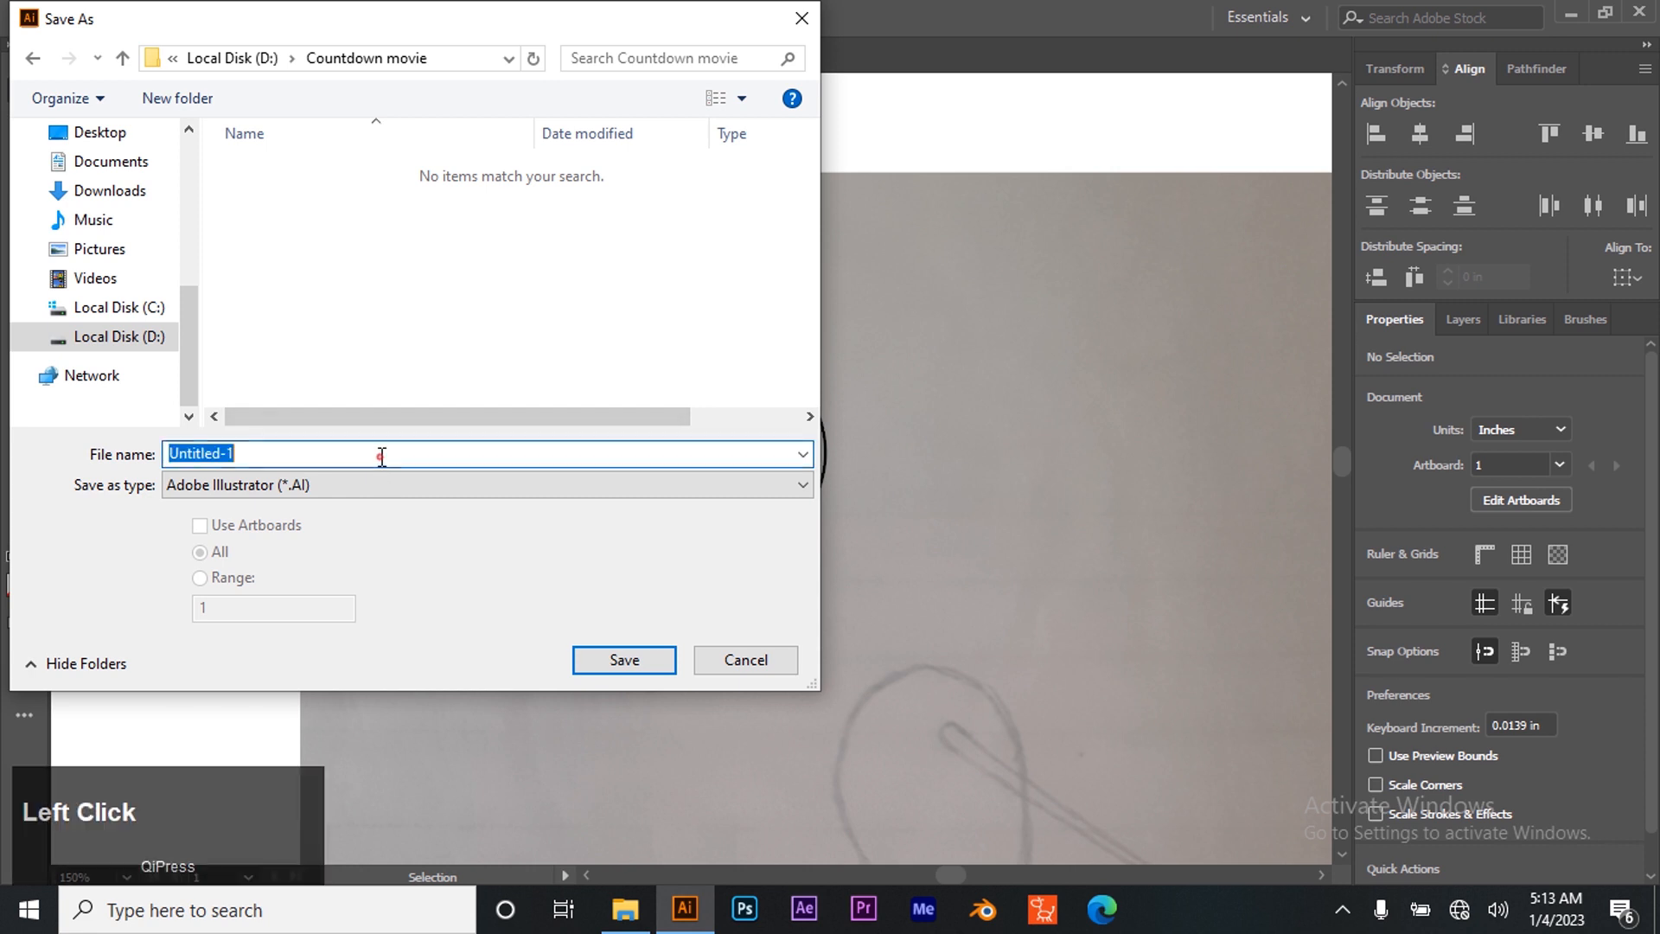
pyautogui.write('char')
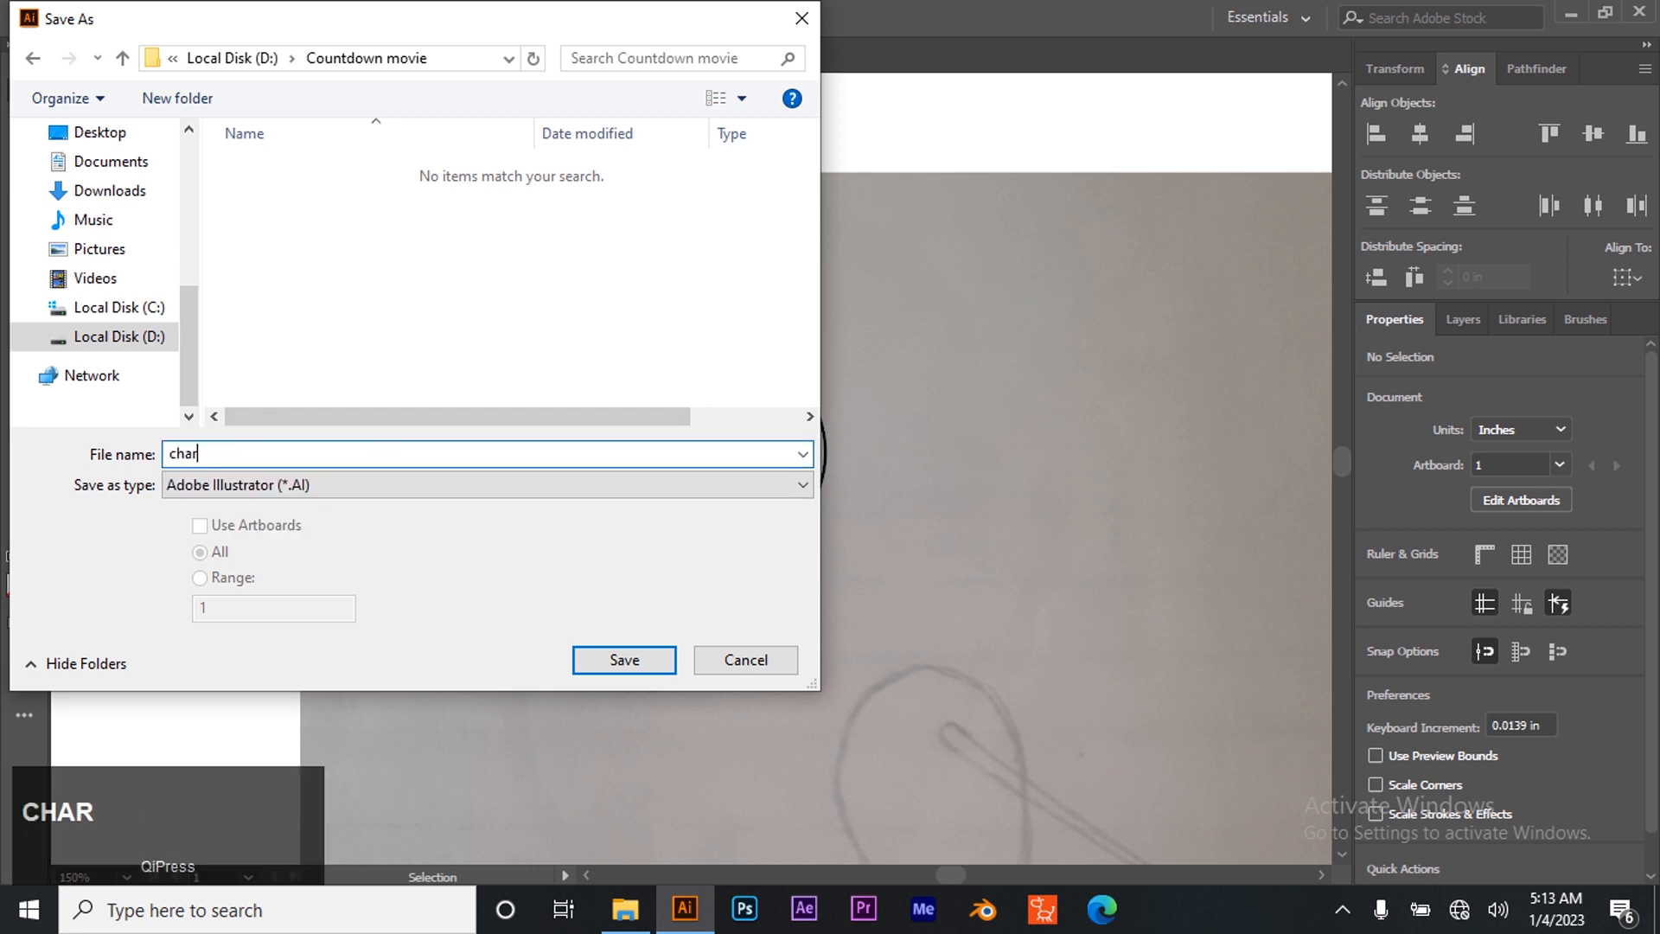
pyautogui.write('acter')
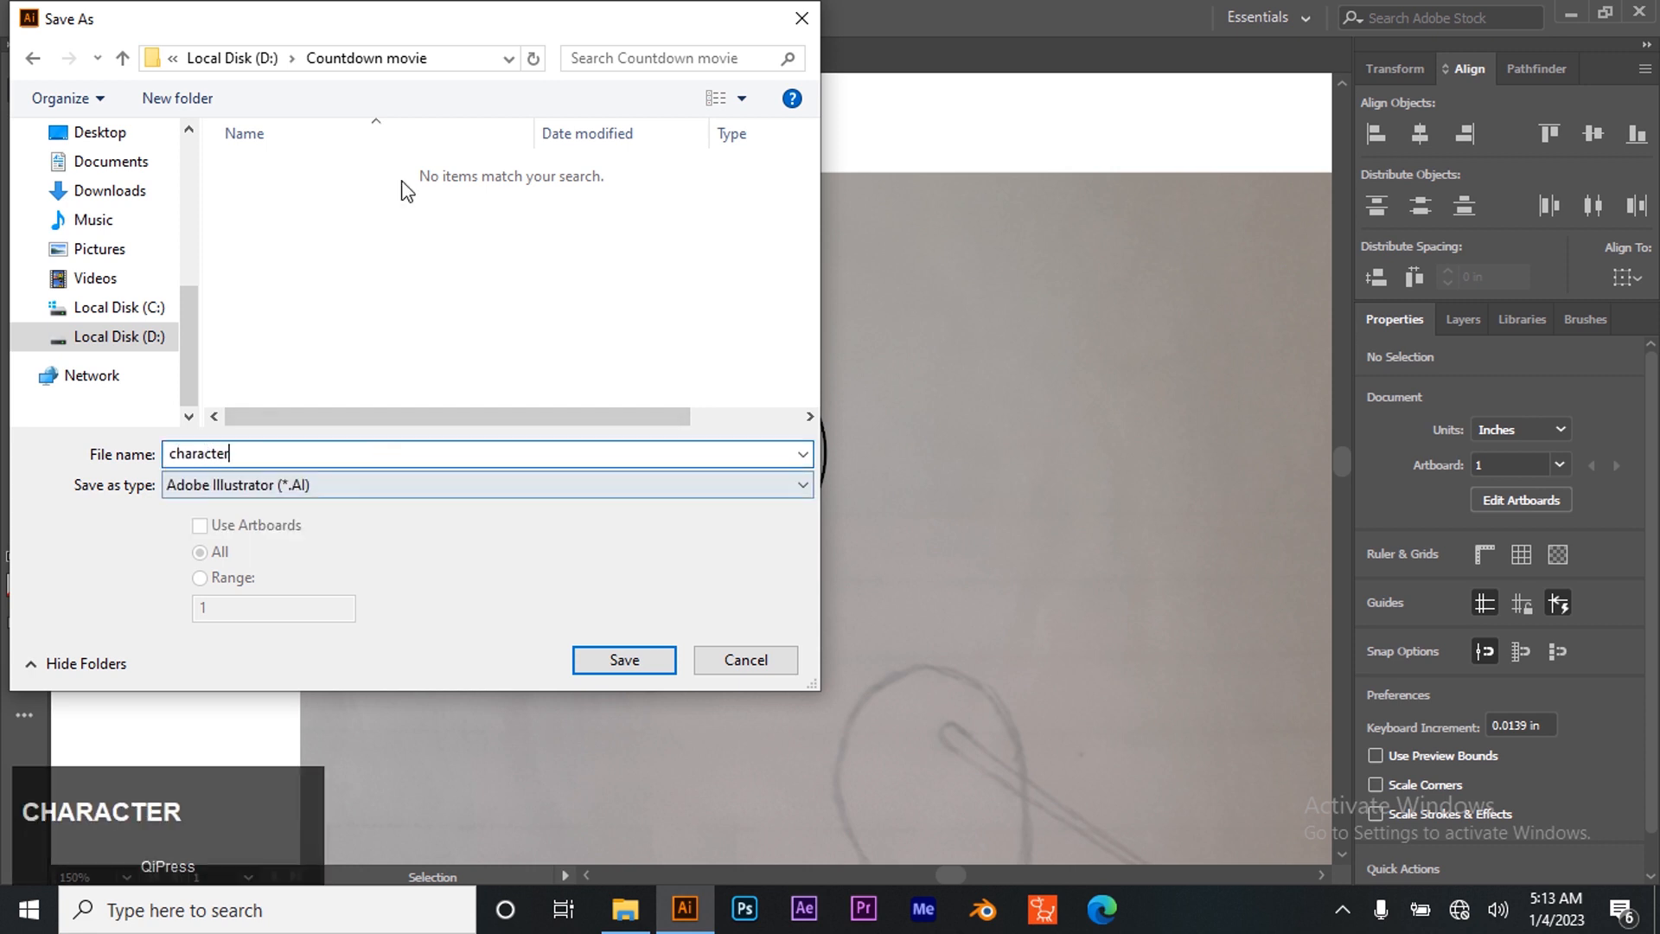
pyautogui.click(601, 664)
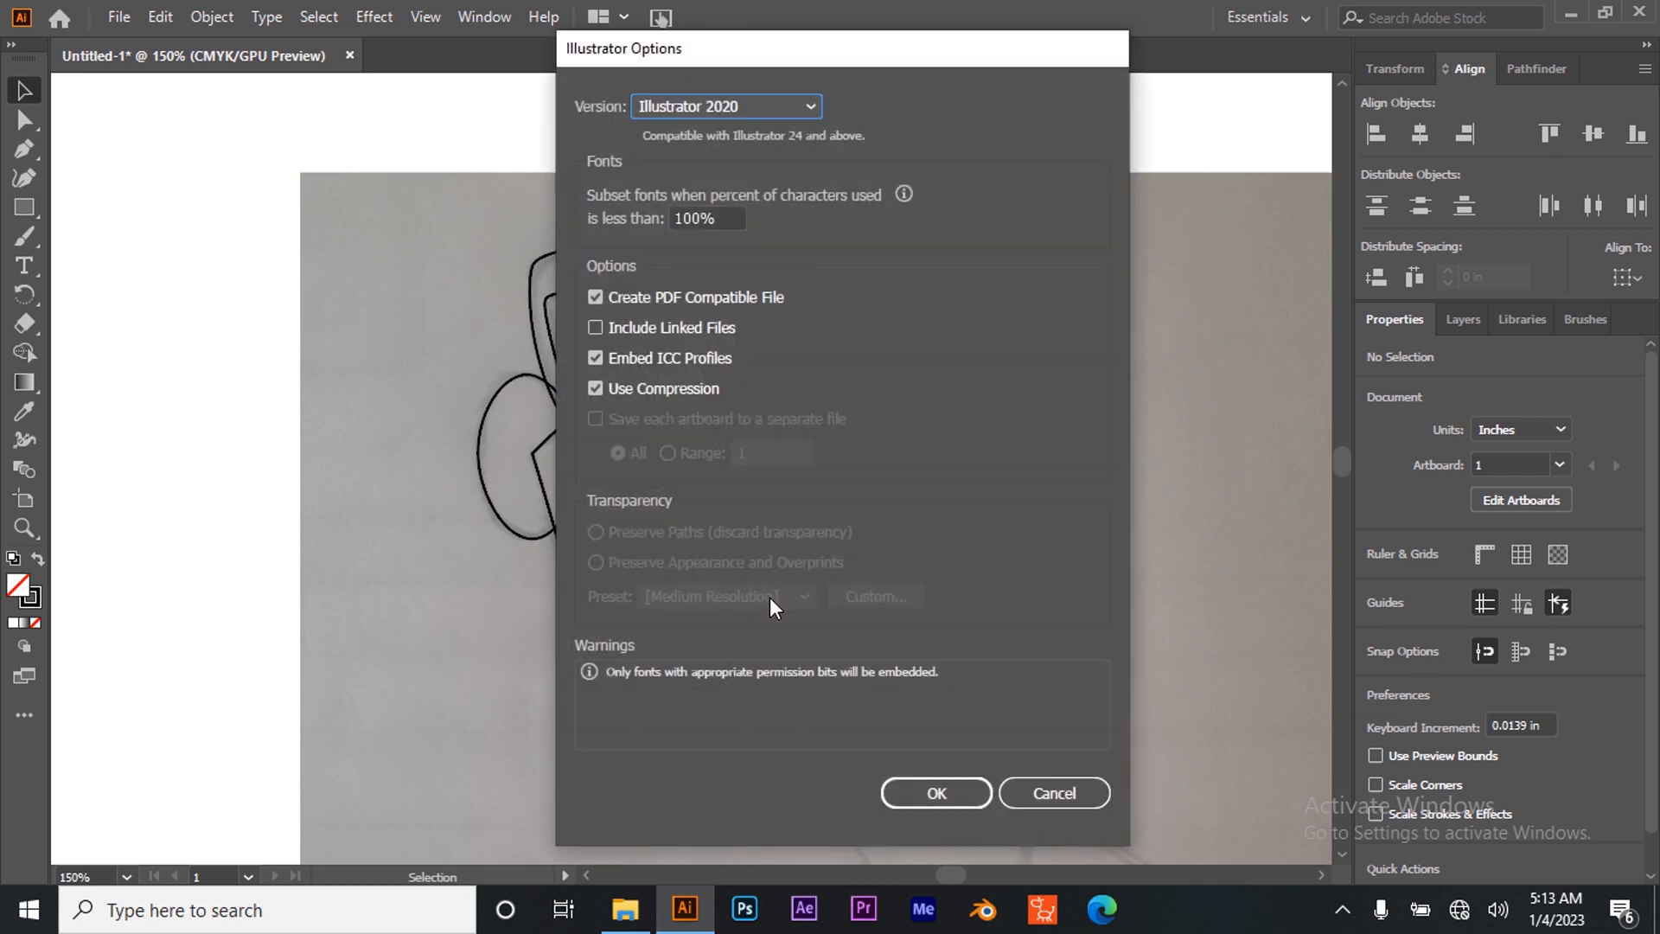
pyautogui.click(944, 799)
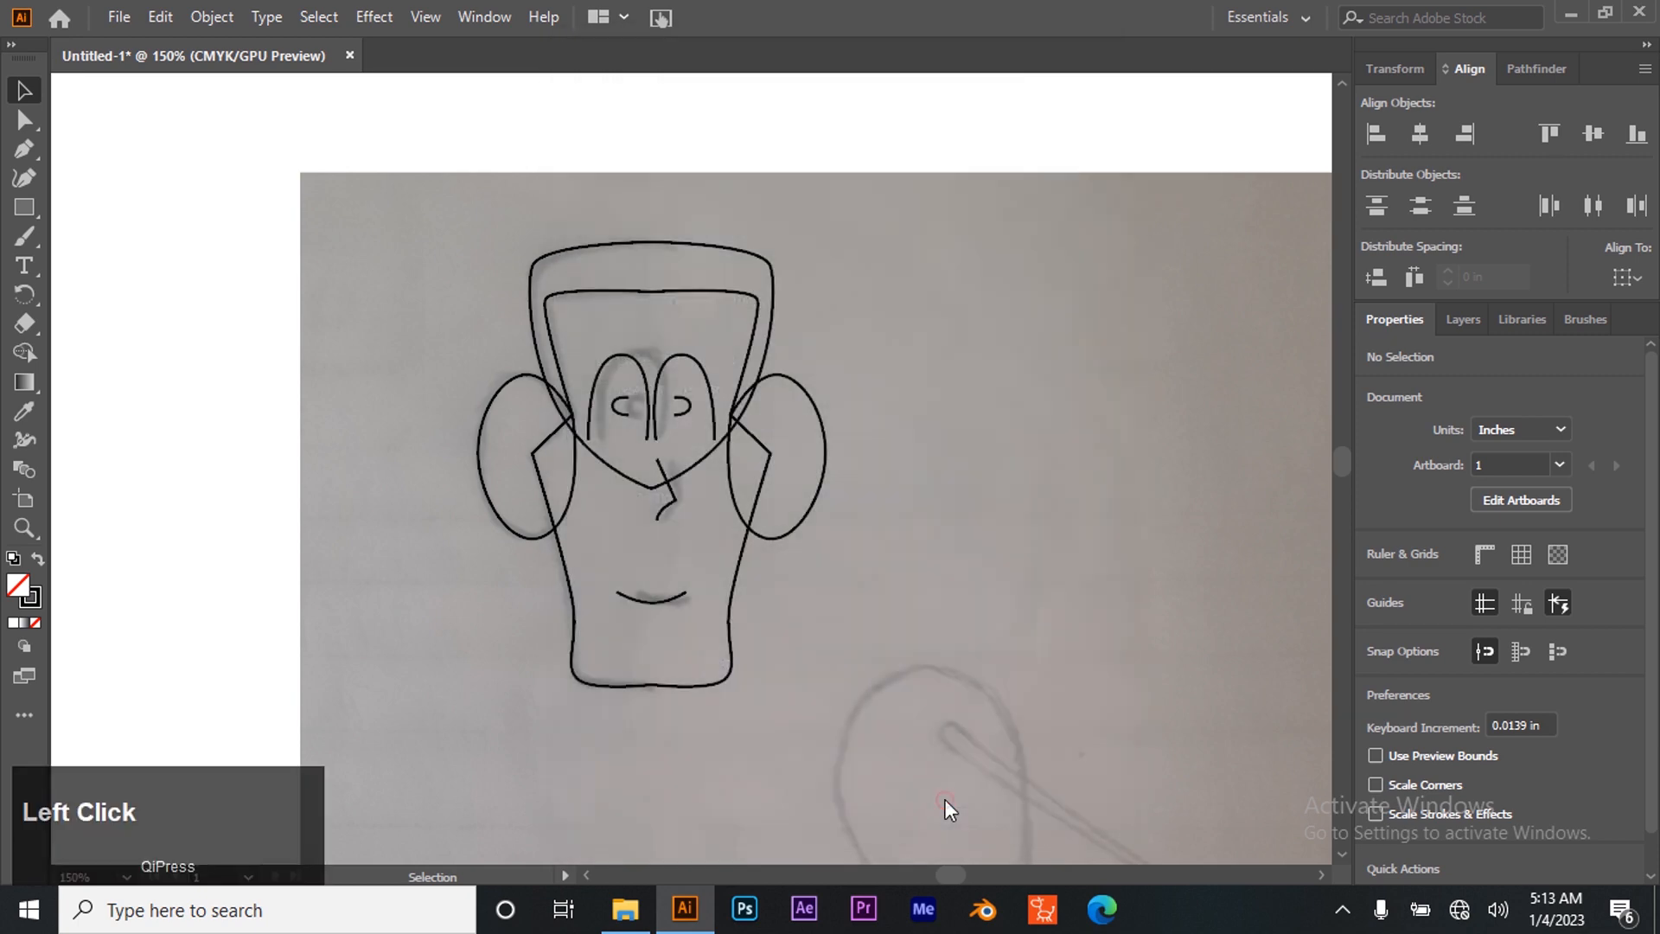